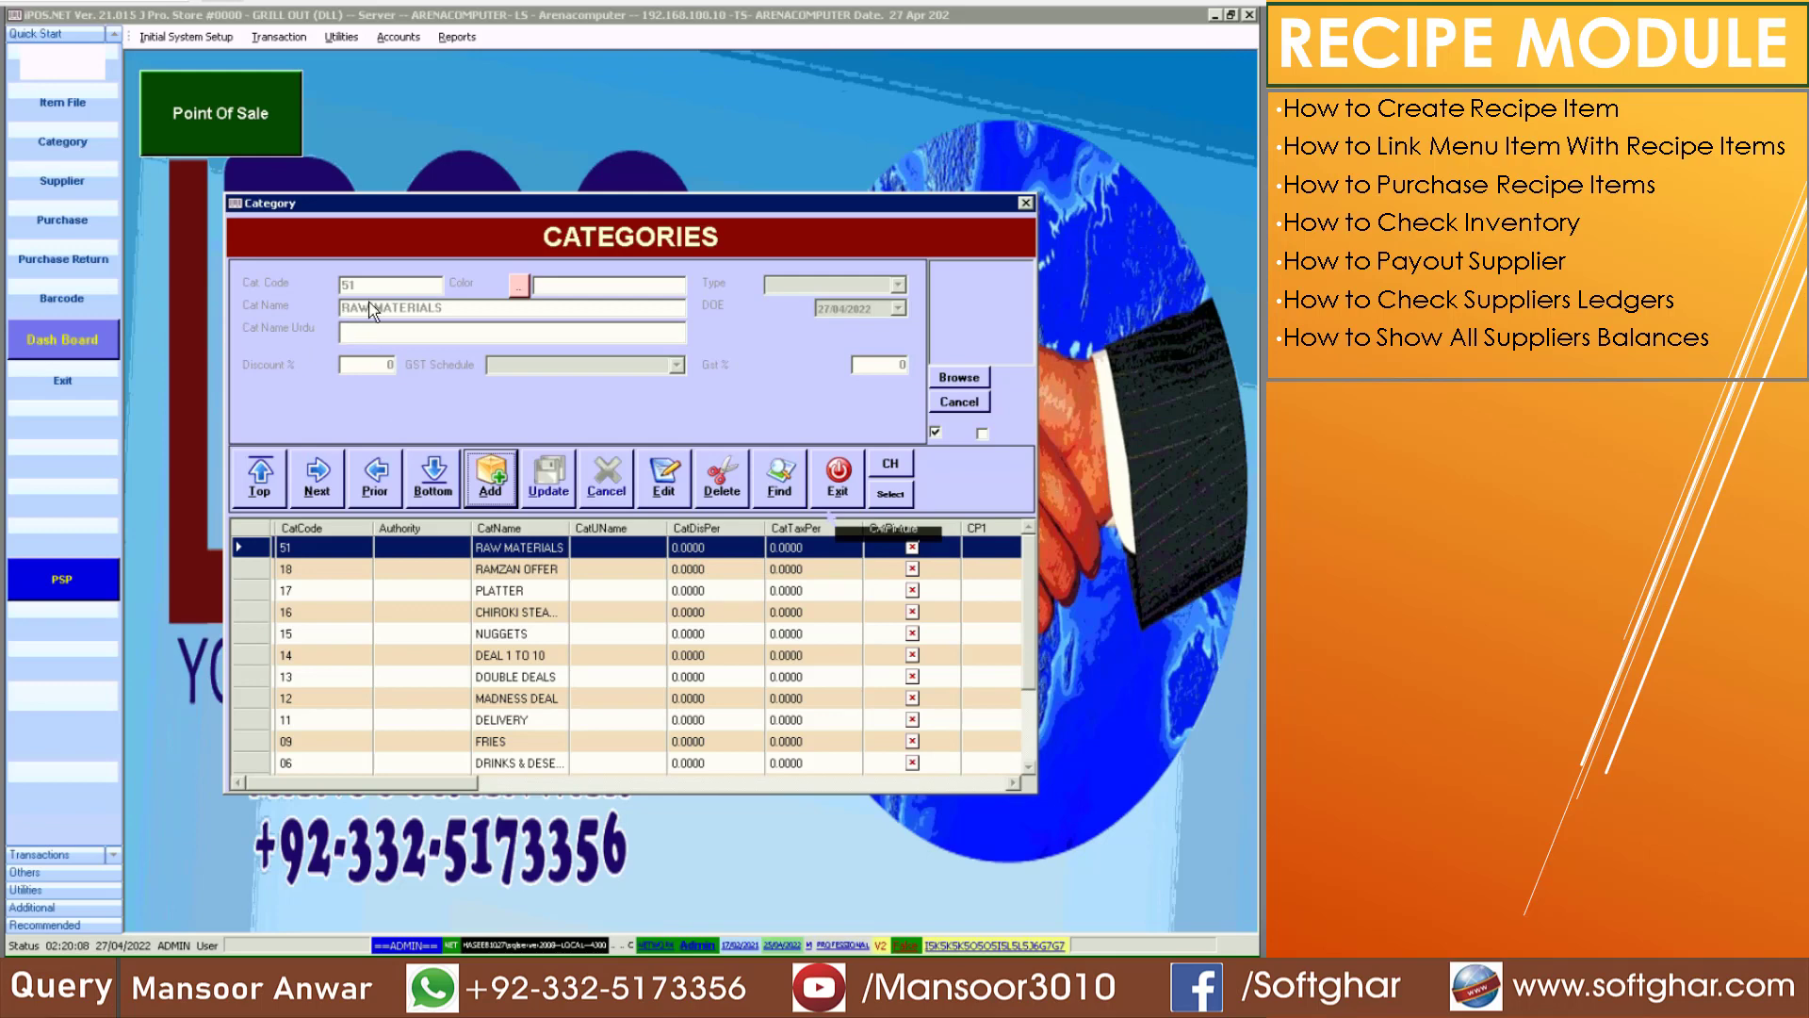
Close the Categories window
click(838, 476)
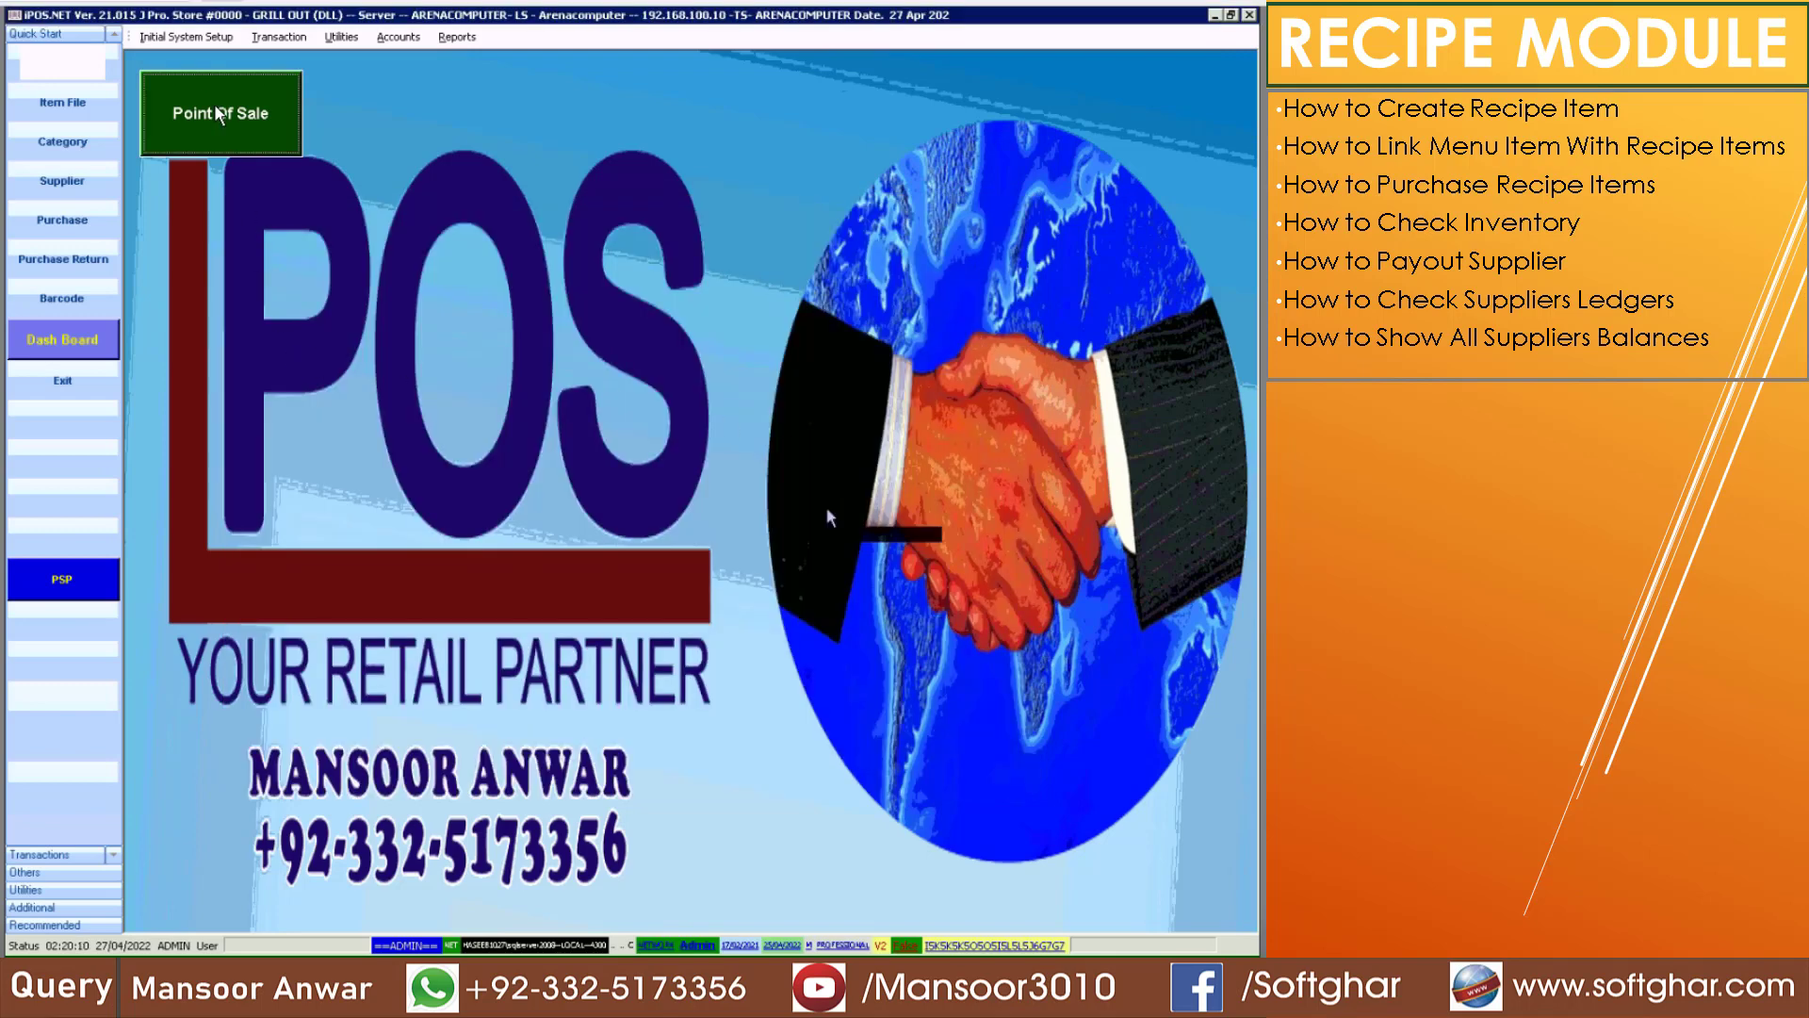
click(57, 102)
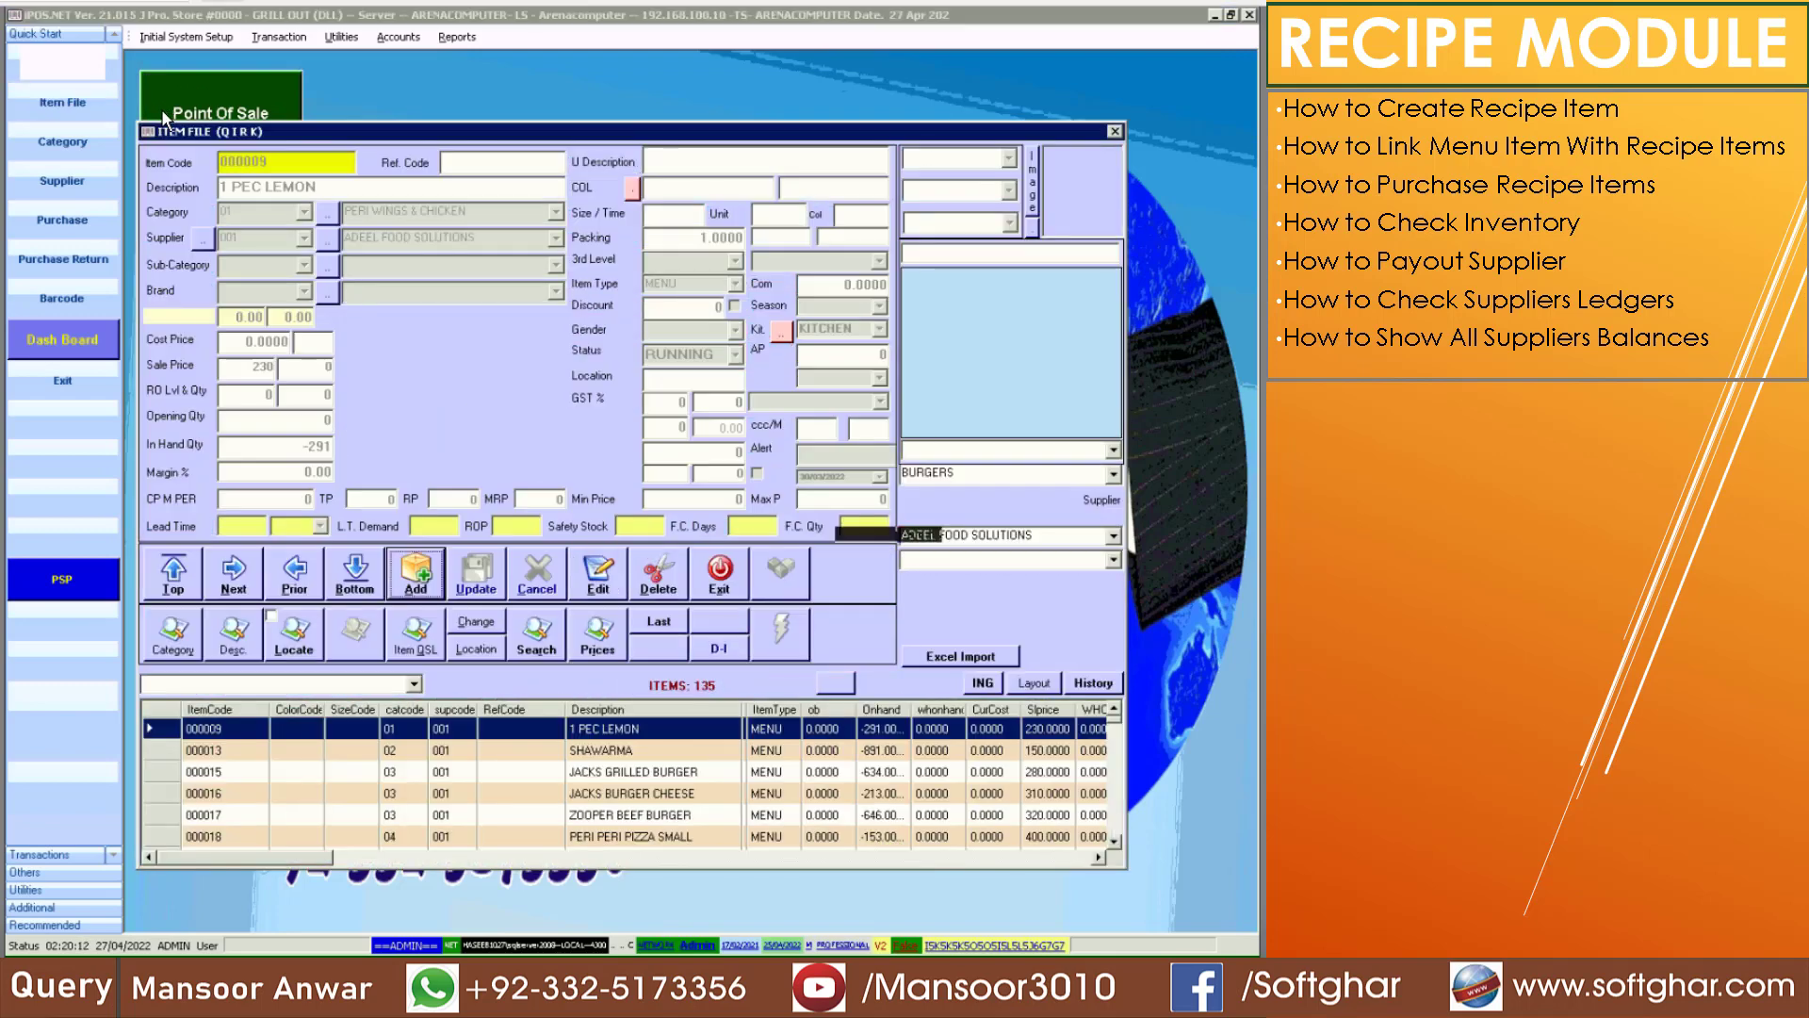
click(418, 573)
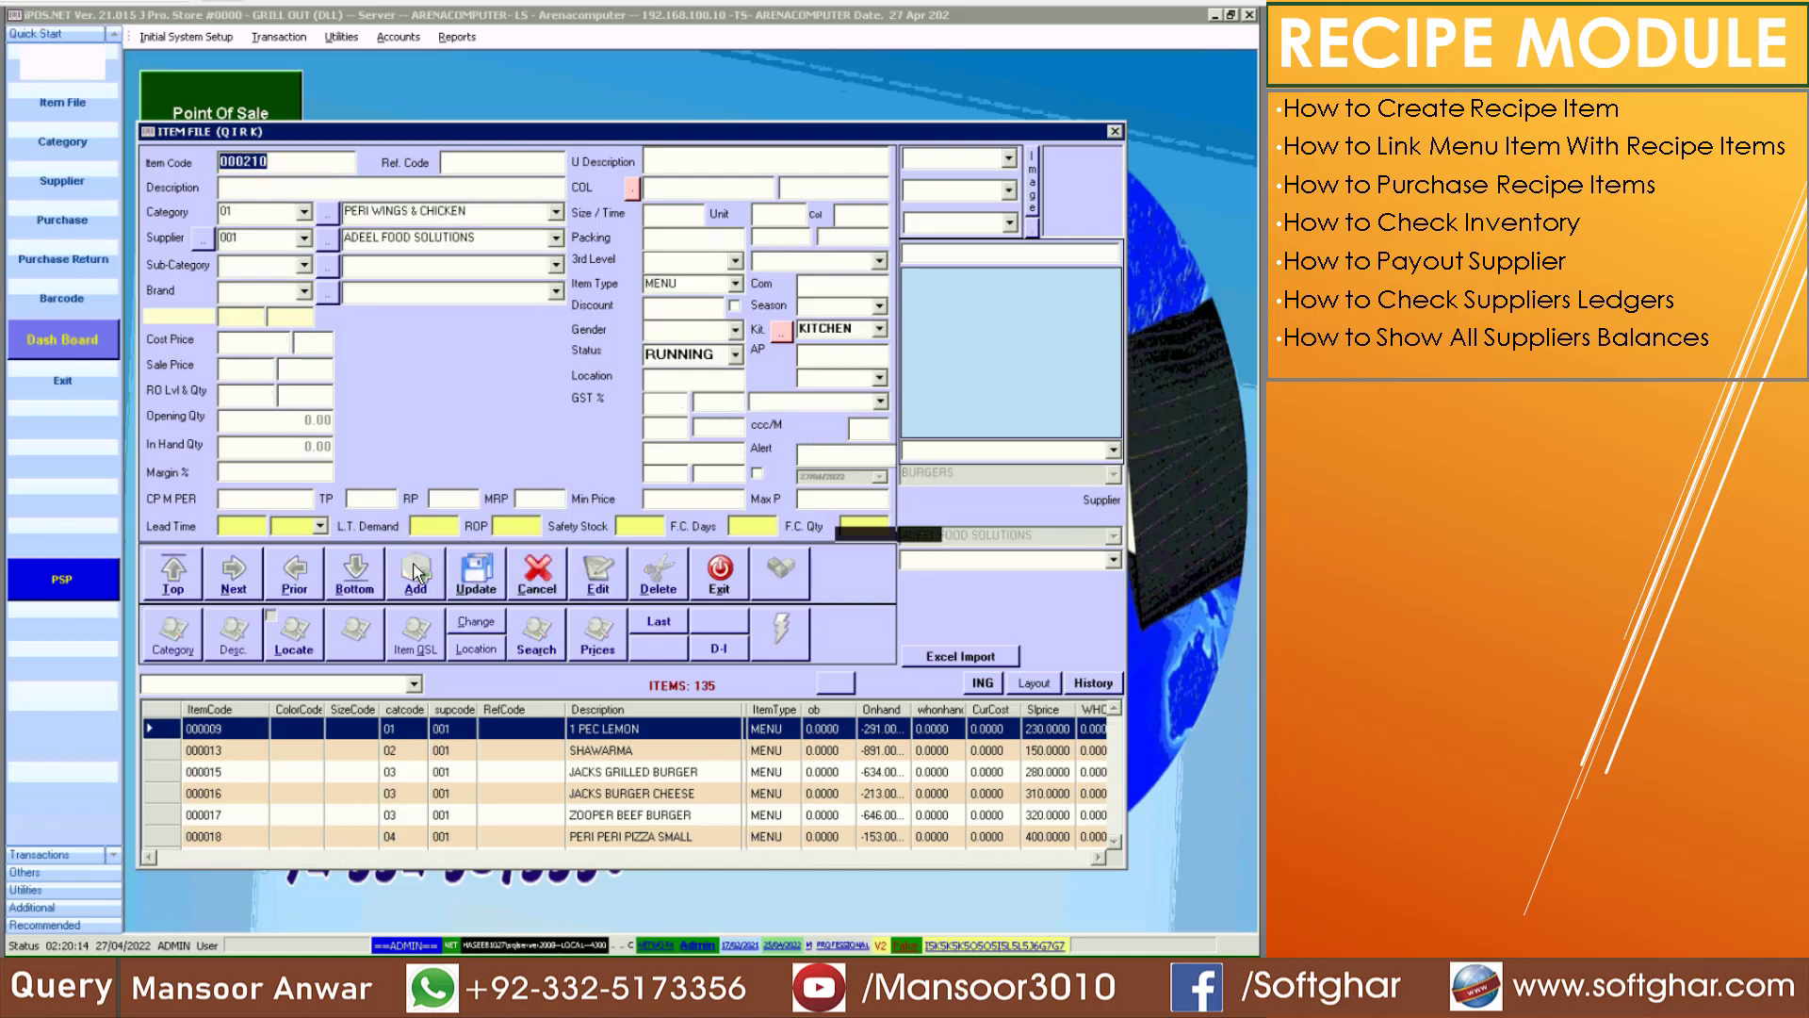
click(539, 584)
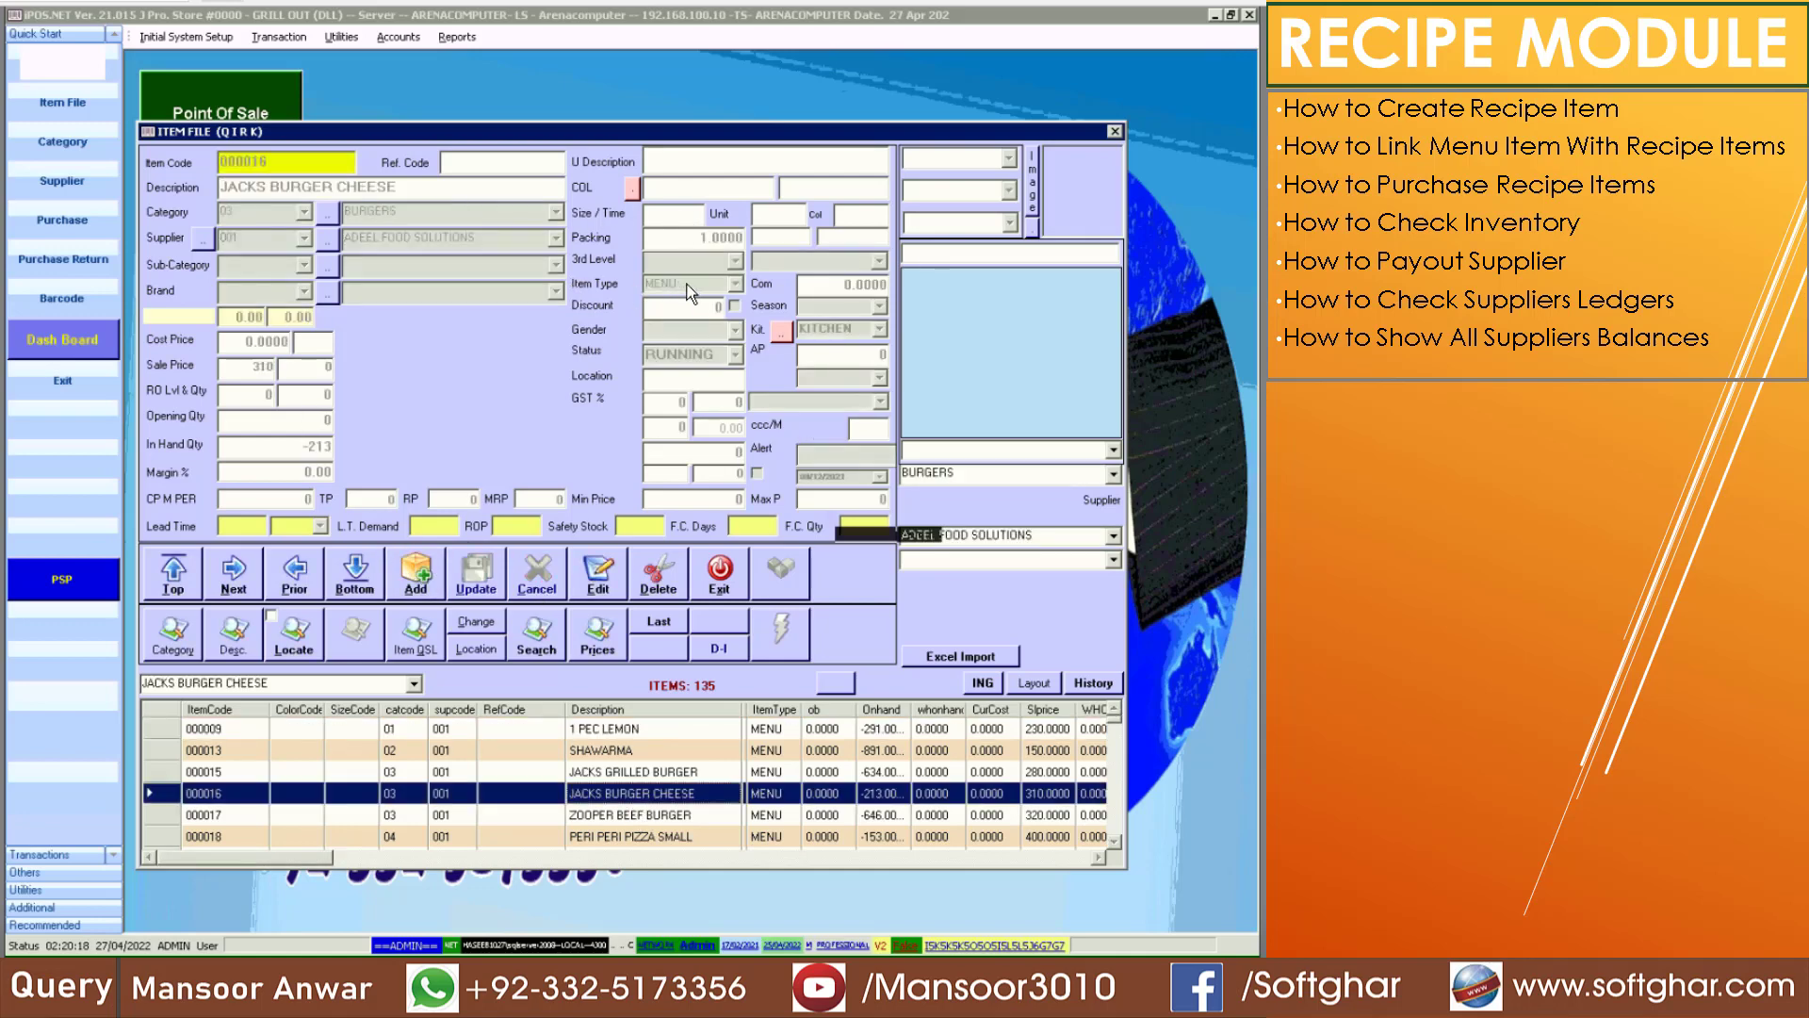
scroll(613, 792, down, 10)
scroll(615, 787, up, 2)
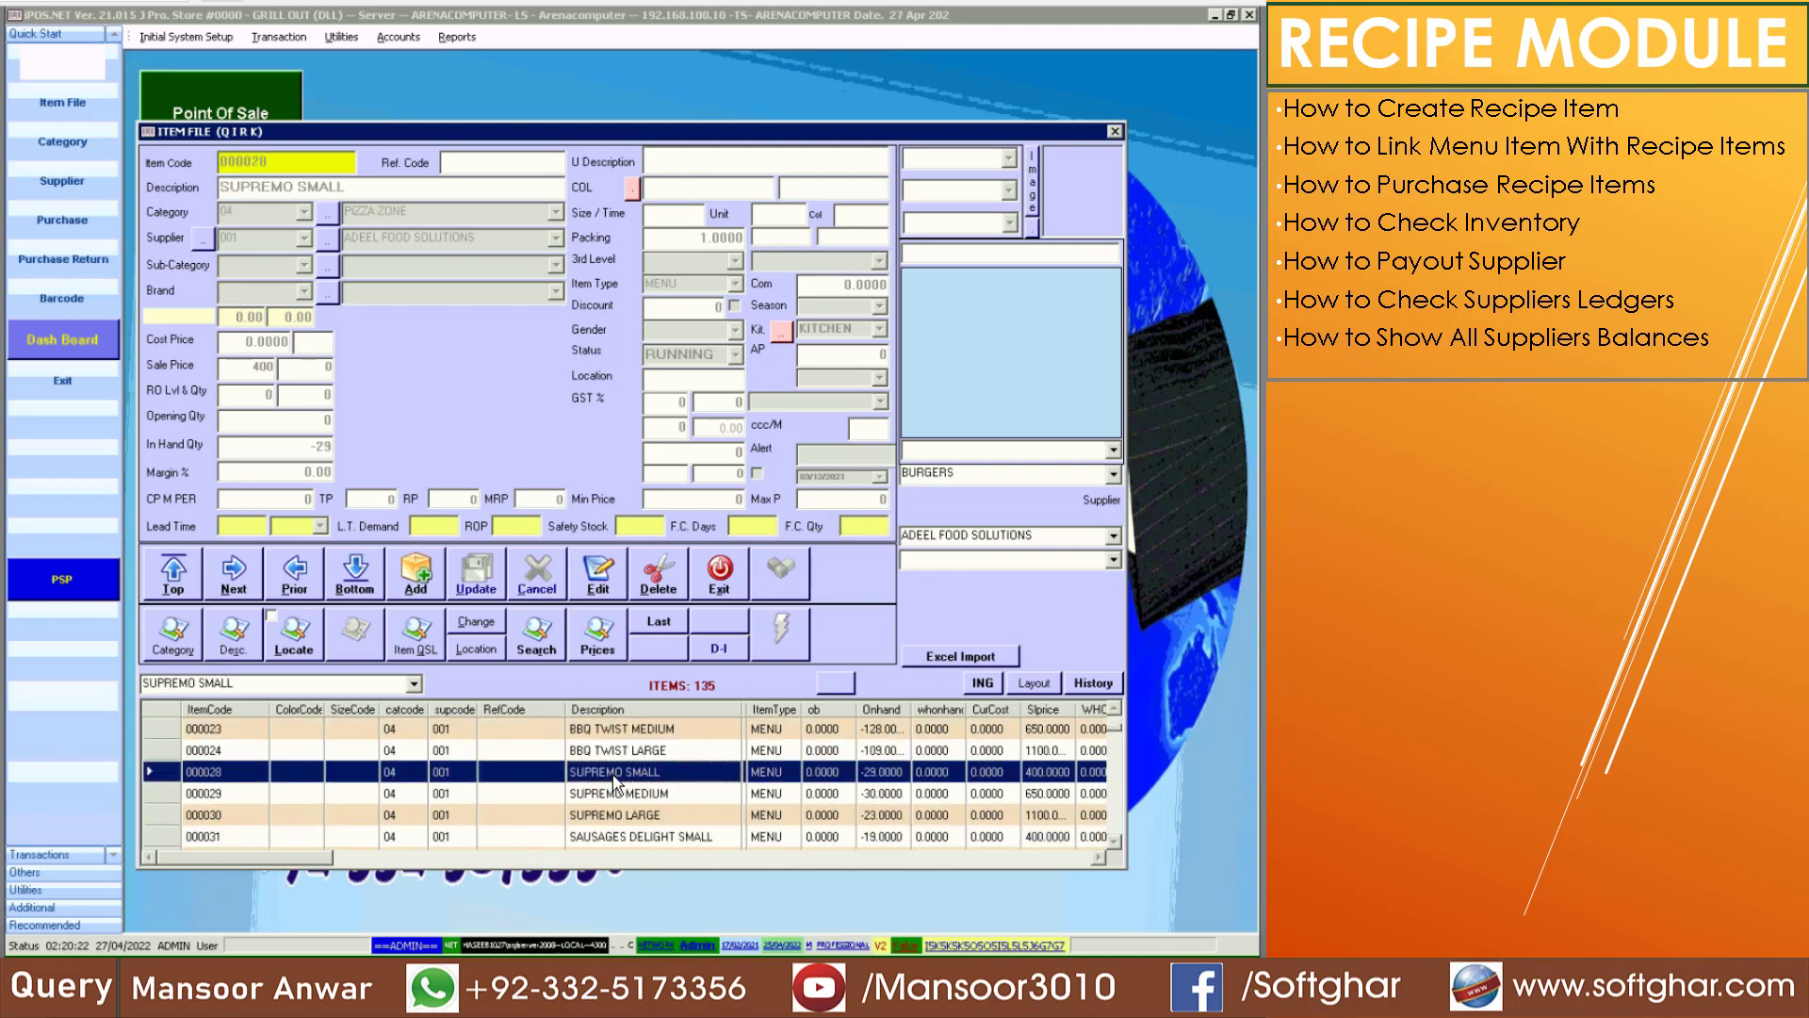
click(418, 580)
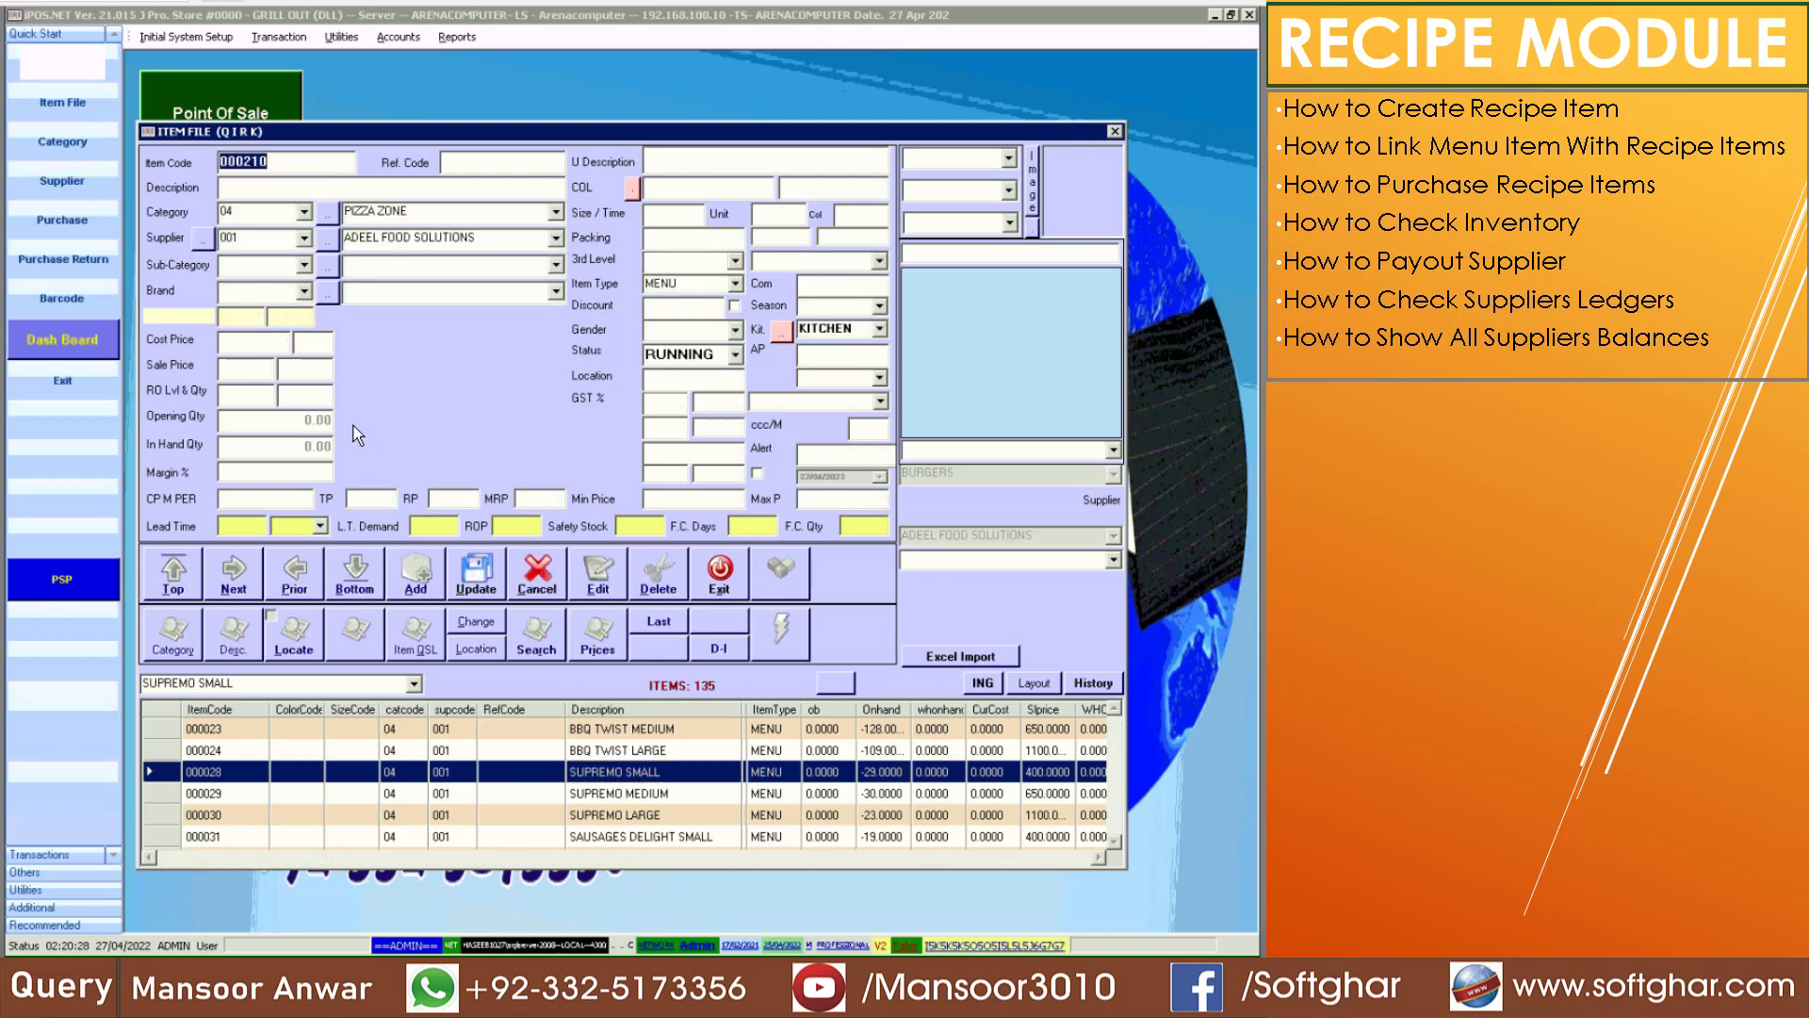
text(51)
click(720, 589)
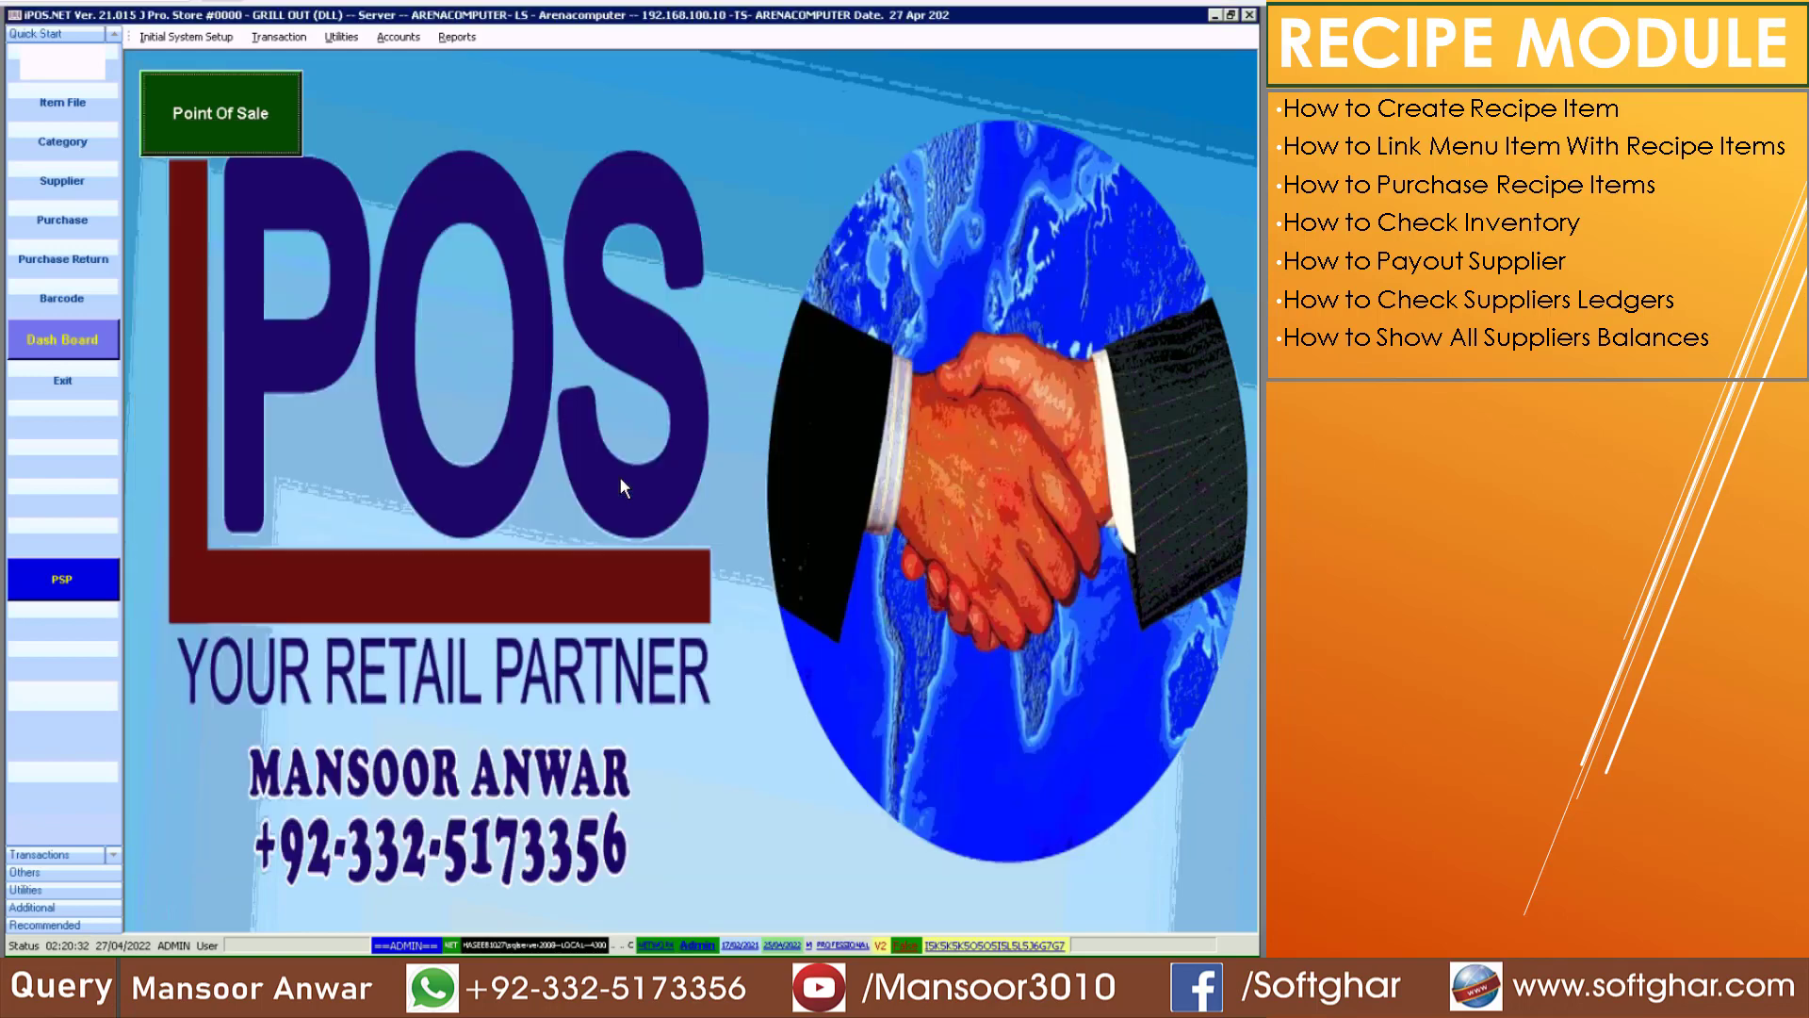
Turn off the AUTO I Code option in the preferences and save the change
click(279, 37)
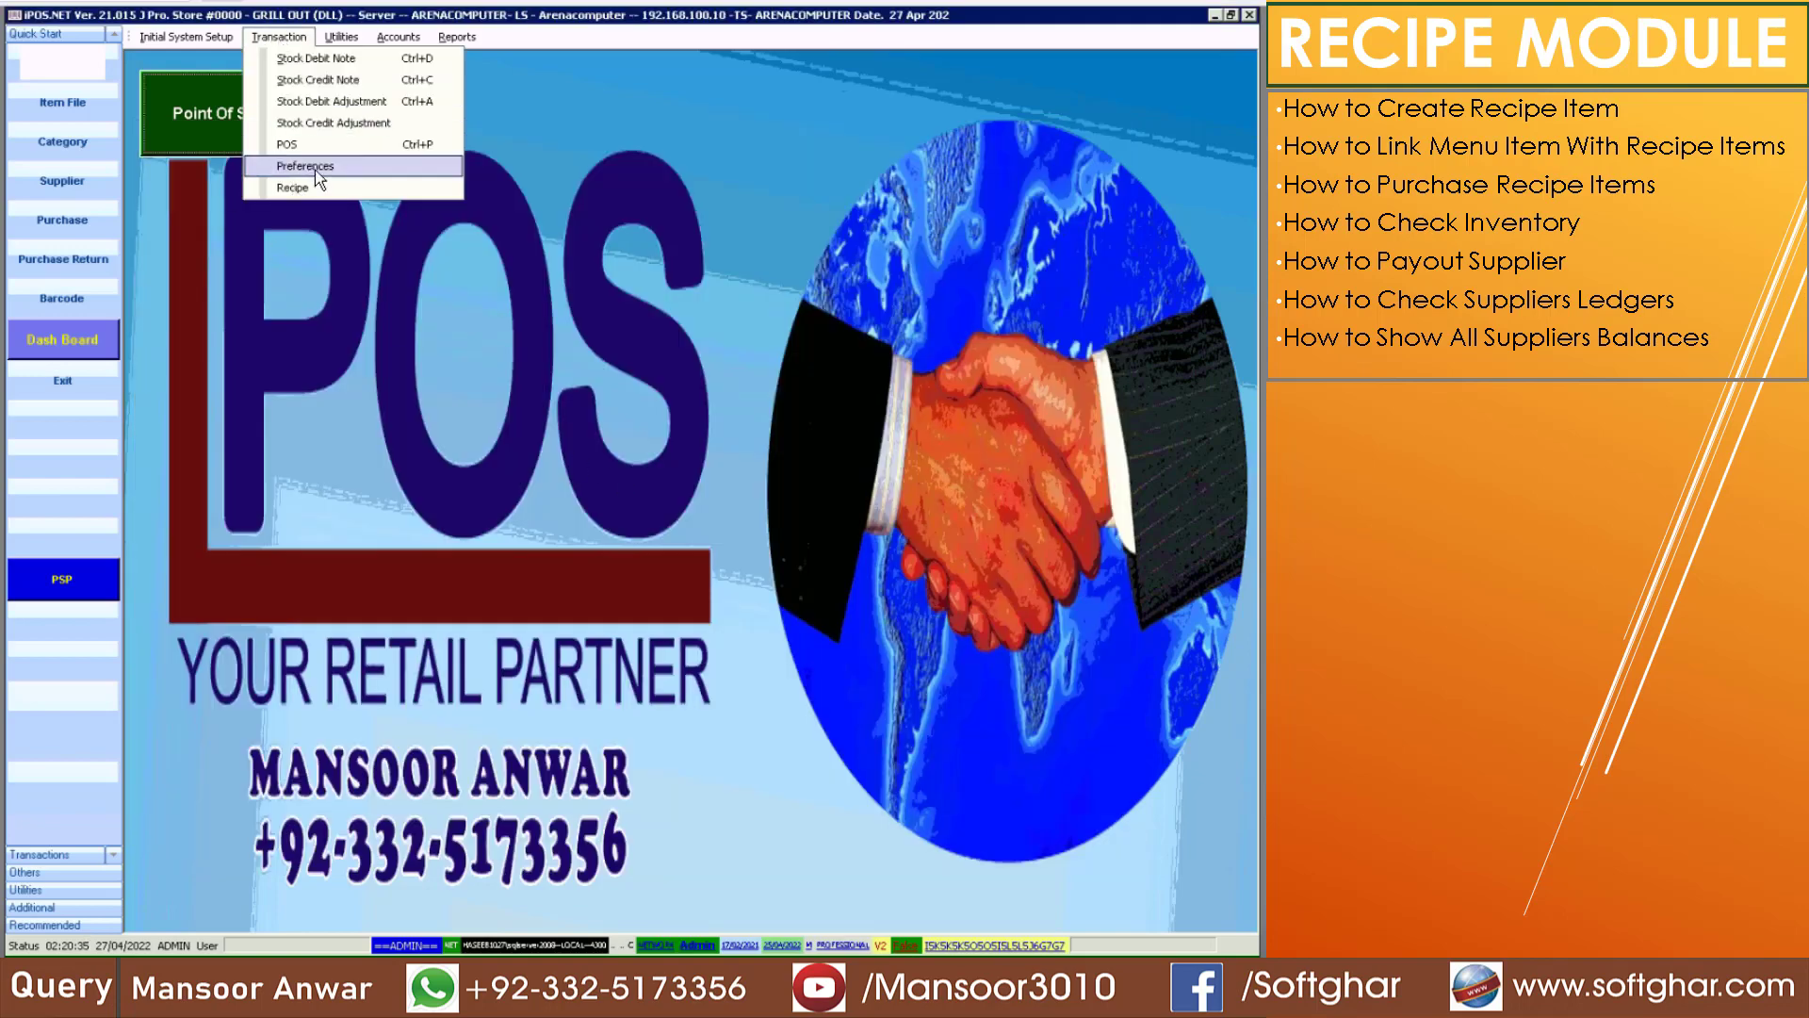
click(314, 168)
key(Return)
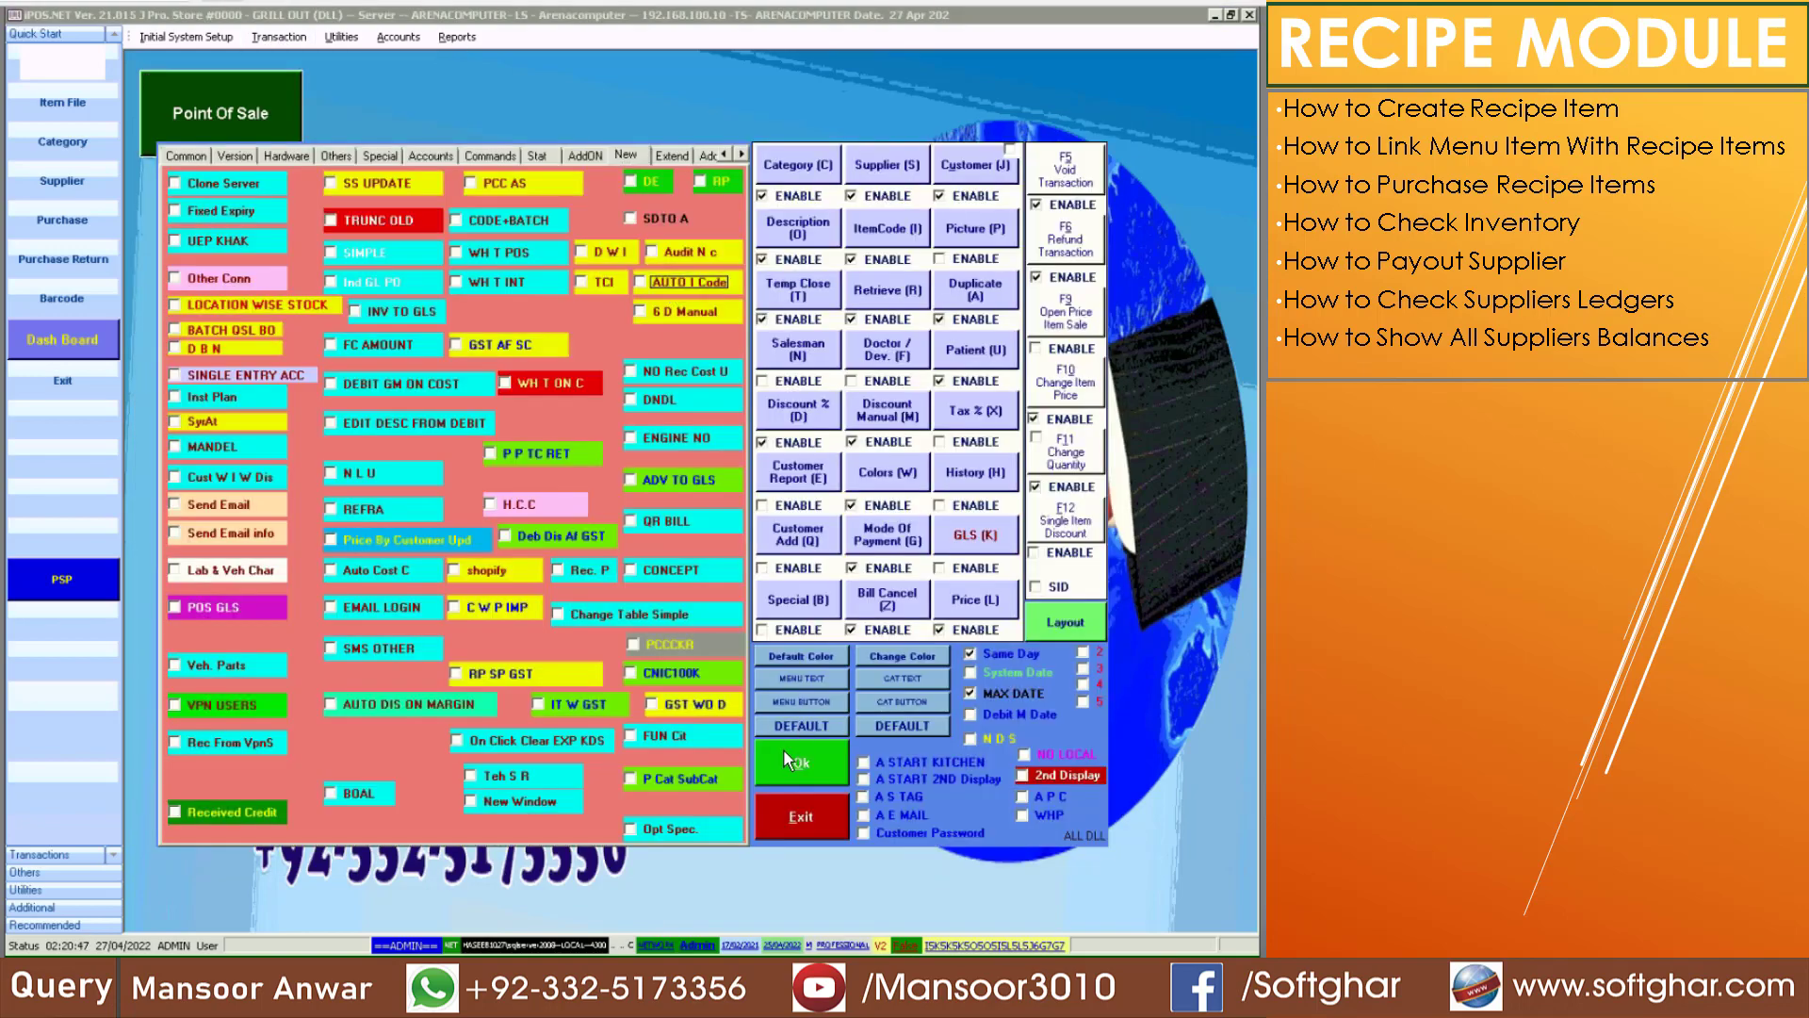
click(794, 755)
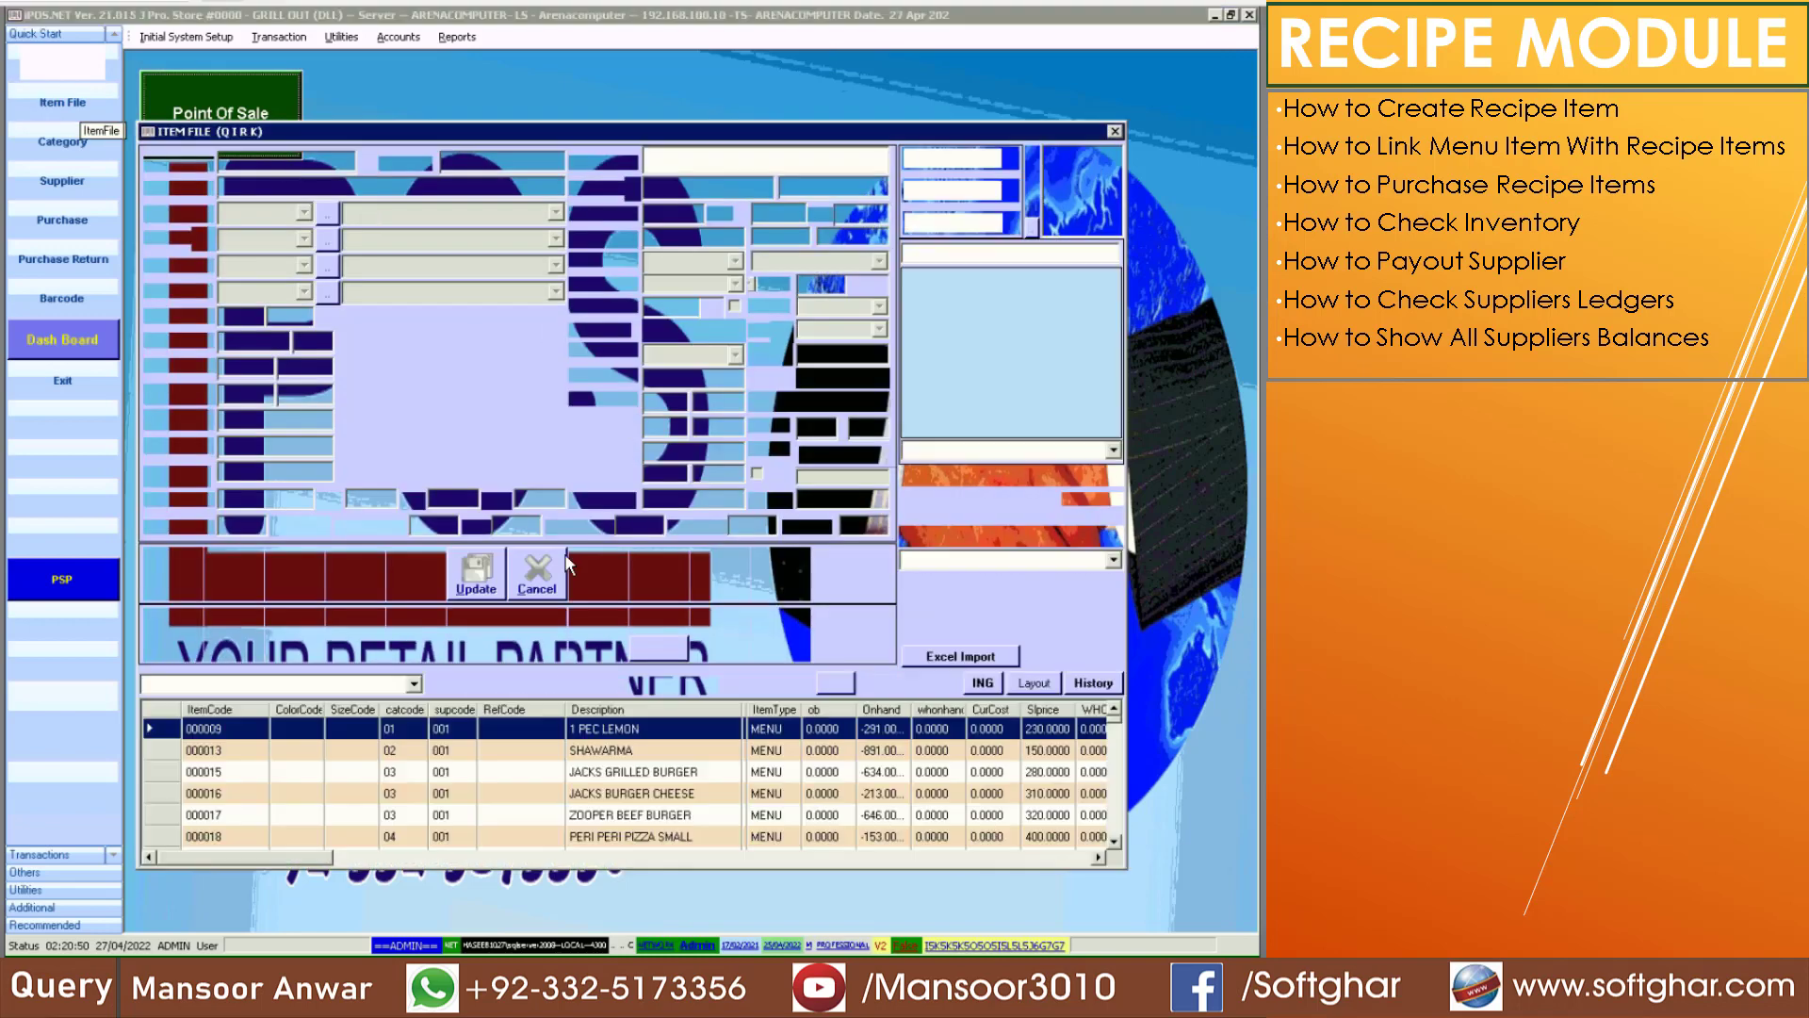
Add a new item in the item file with code 510001, description DOUGH and category 51 (RAW MATERIALS)
click(420, 583)
text(5100)
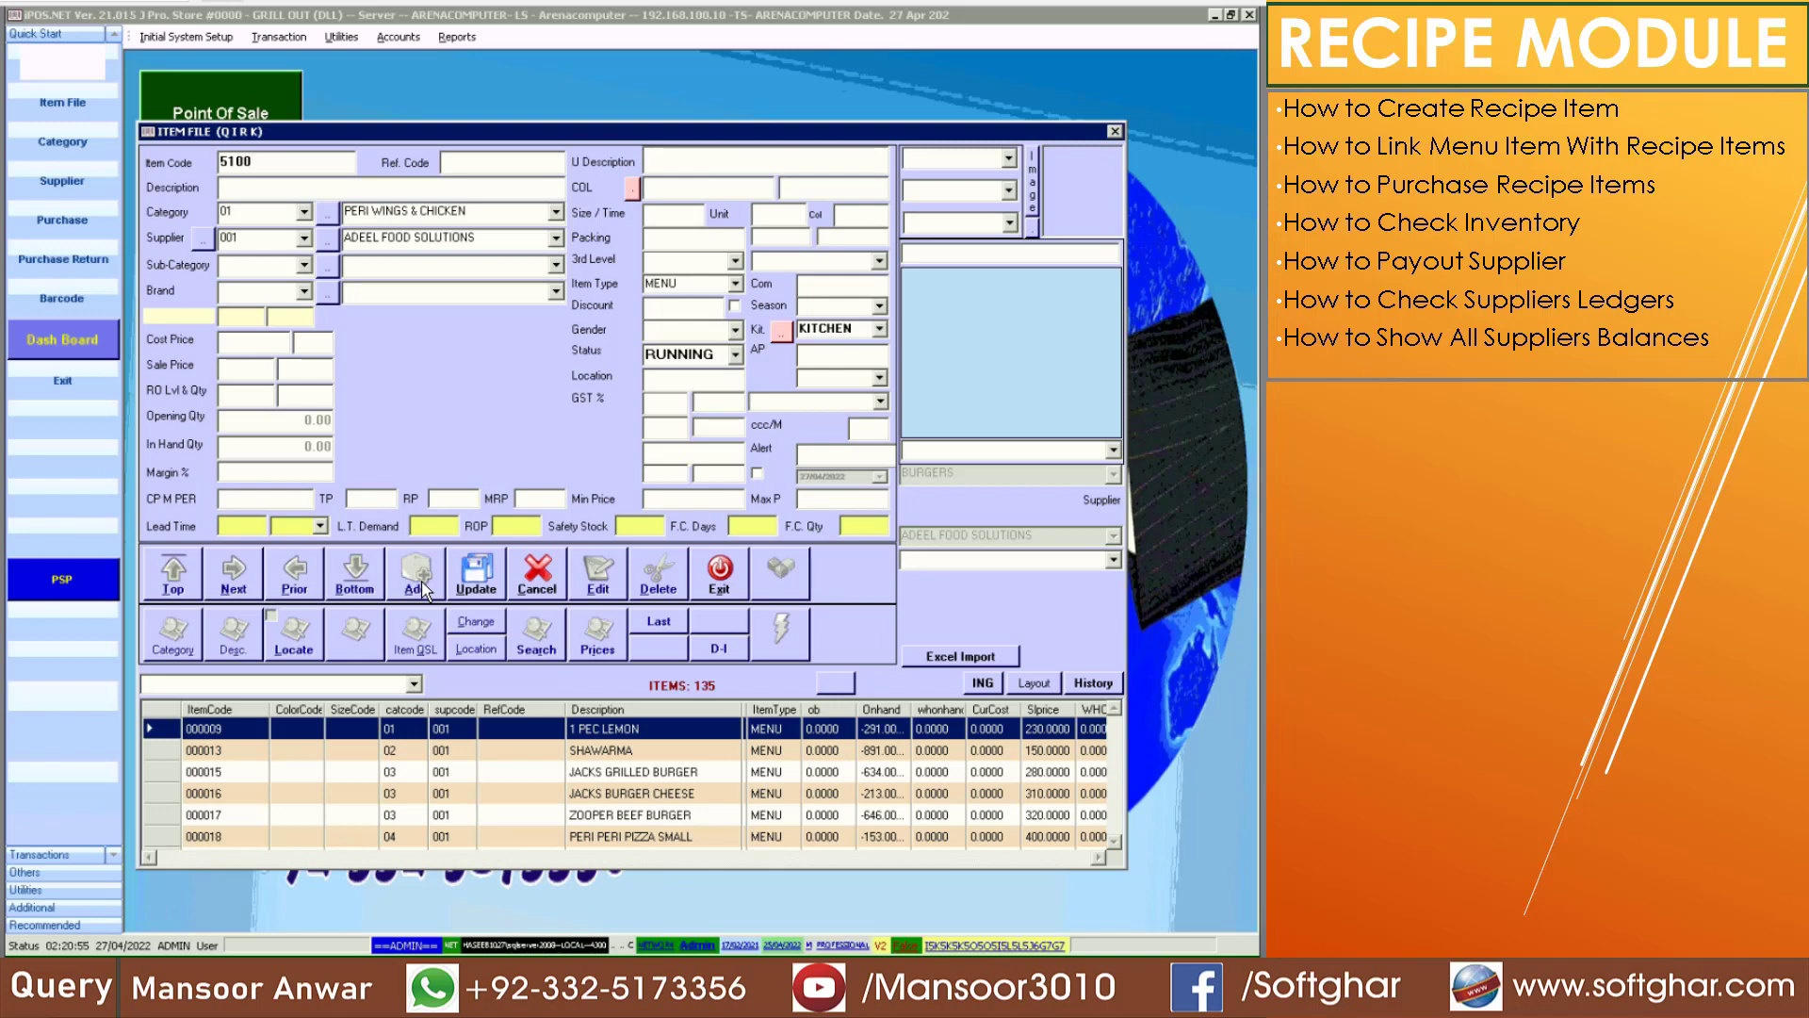
text(01)
key(Return)
text(DOUGH)
click(251, 218)
text(51)
key(Return)
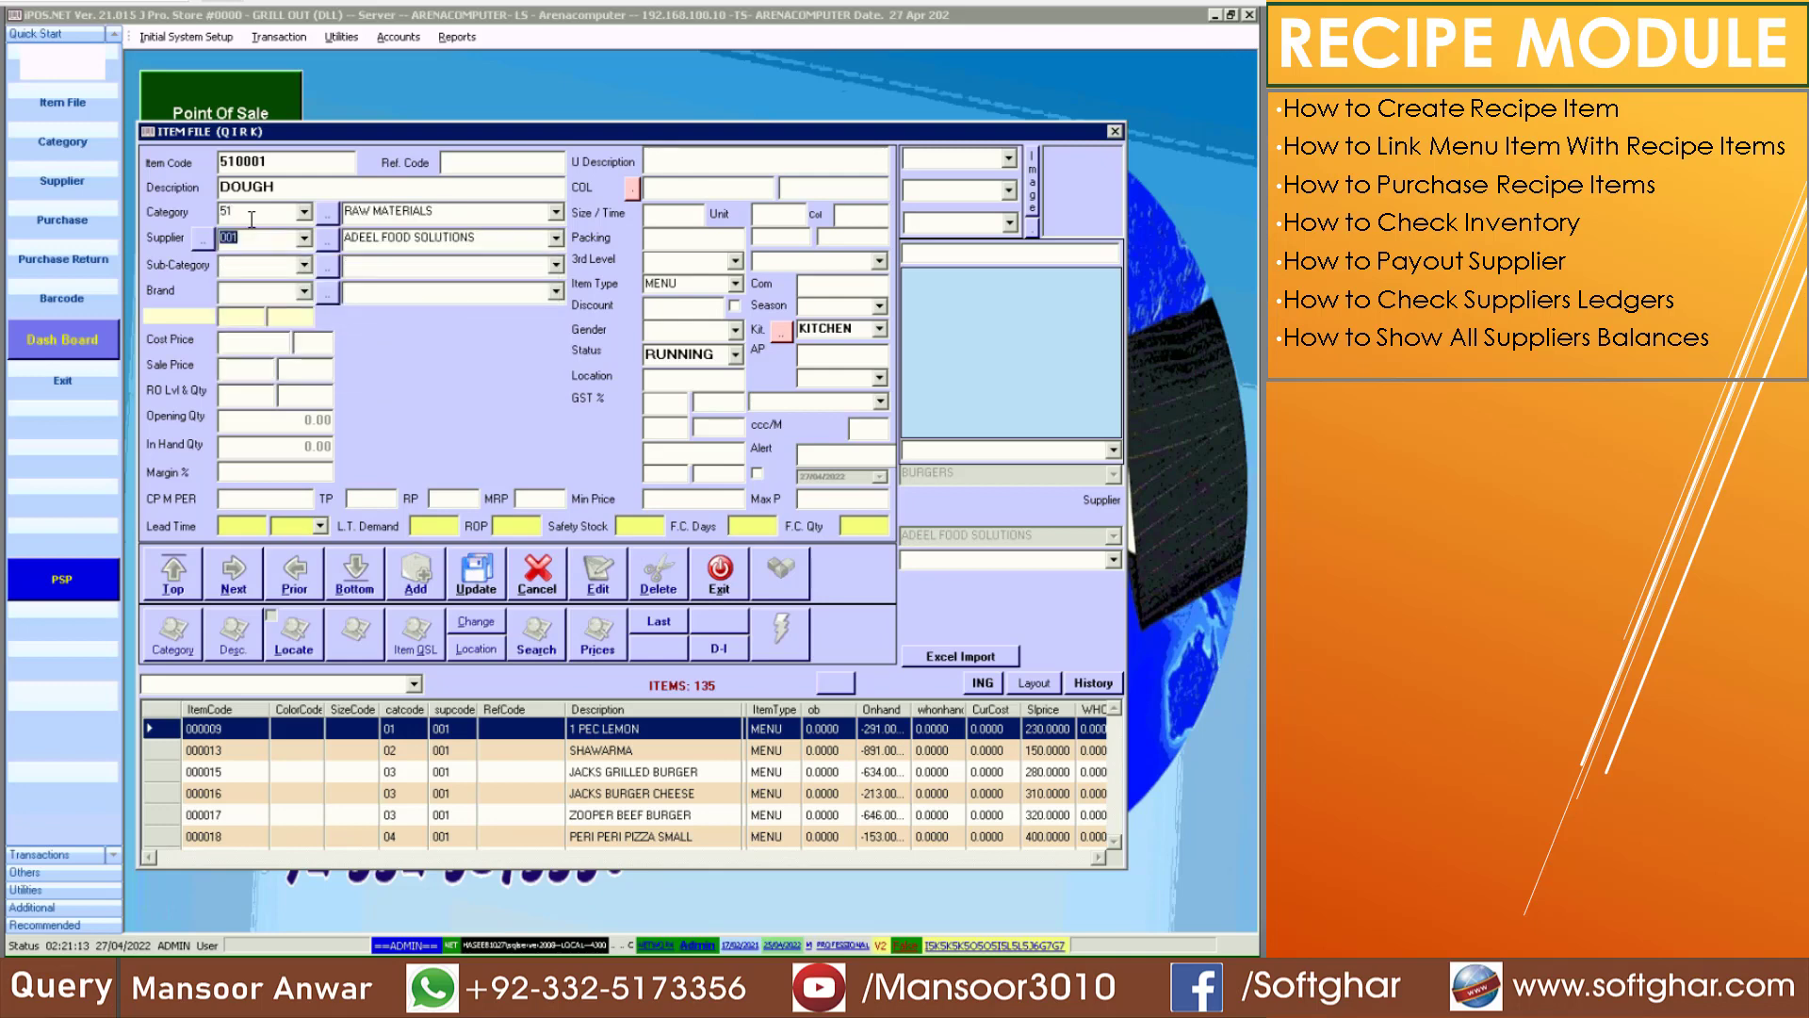
Set the DOUGH item's size to 1000 and its unit to GM
click(666, 216)
text(1000)
click(788, 222)
text(GM)
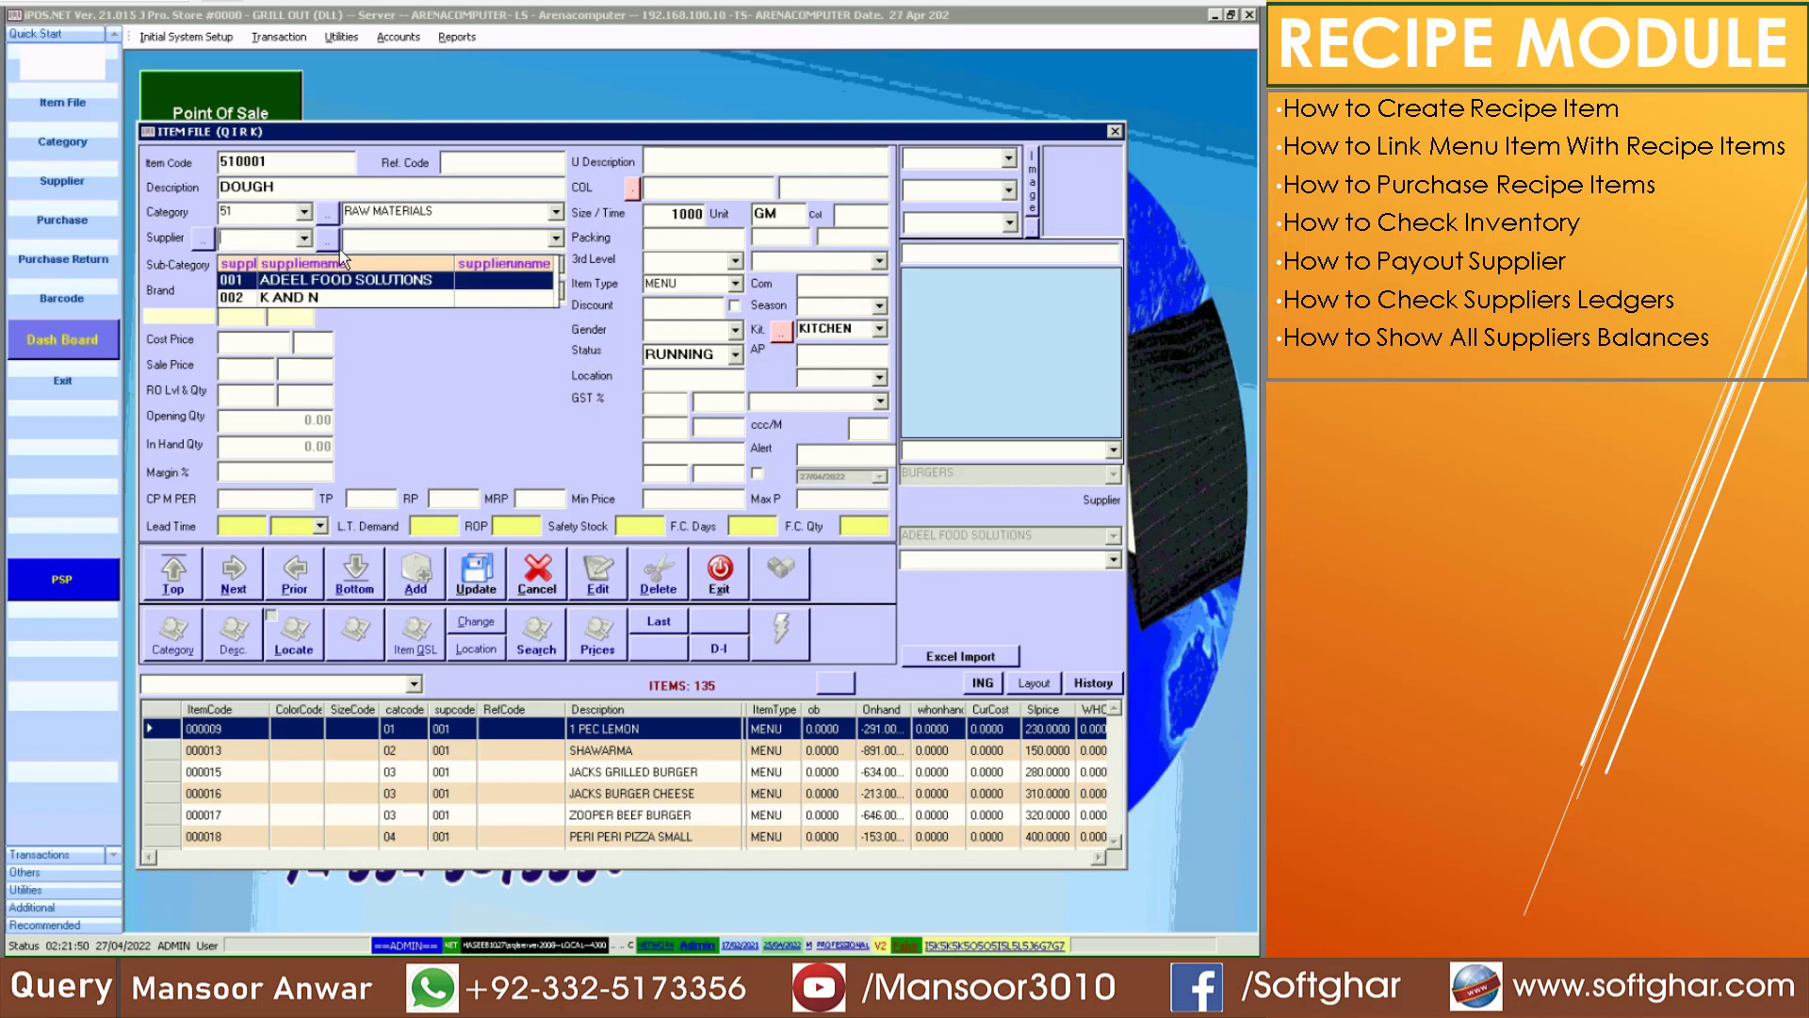
Create a new supplier named JINNAH MALL HARIPUR and assign it to the DOUGH item
click(338, 248)
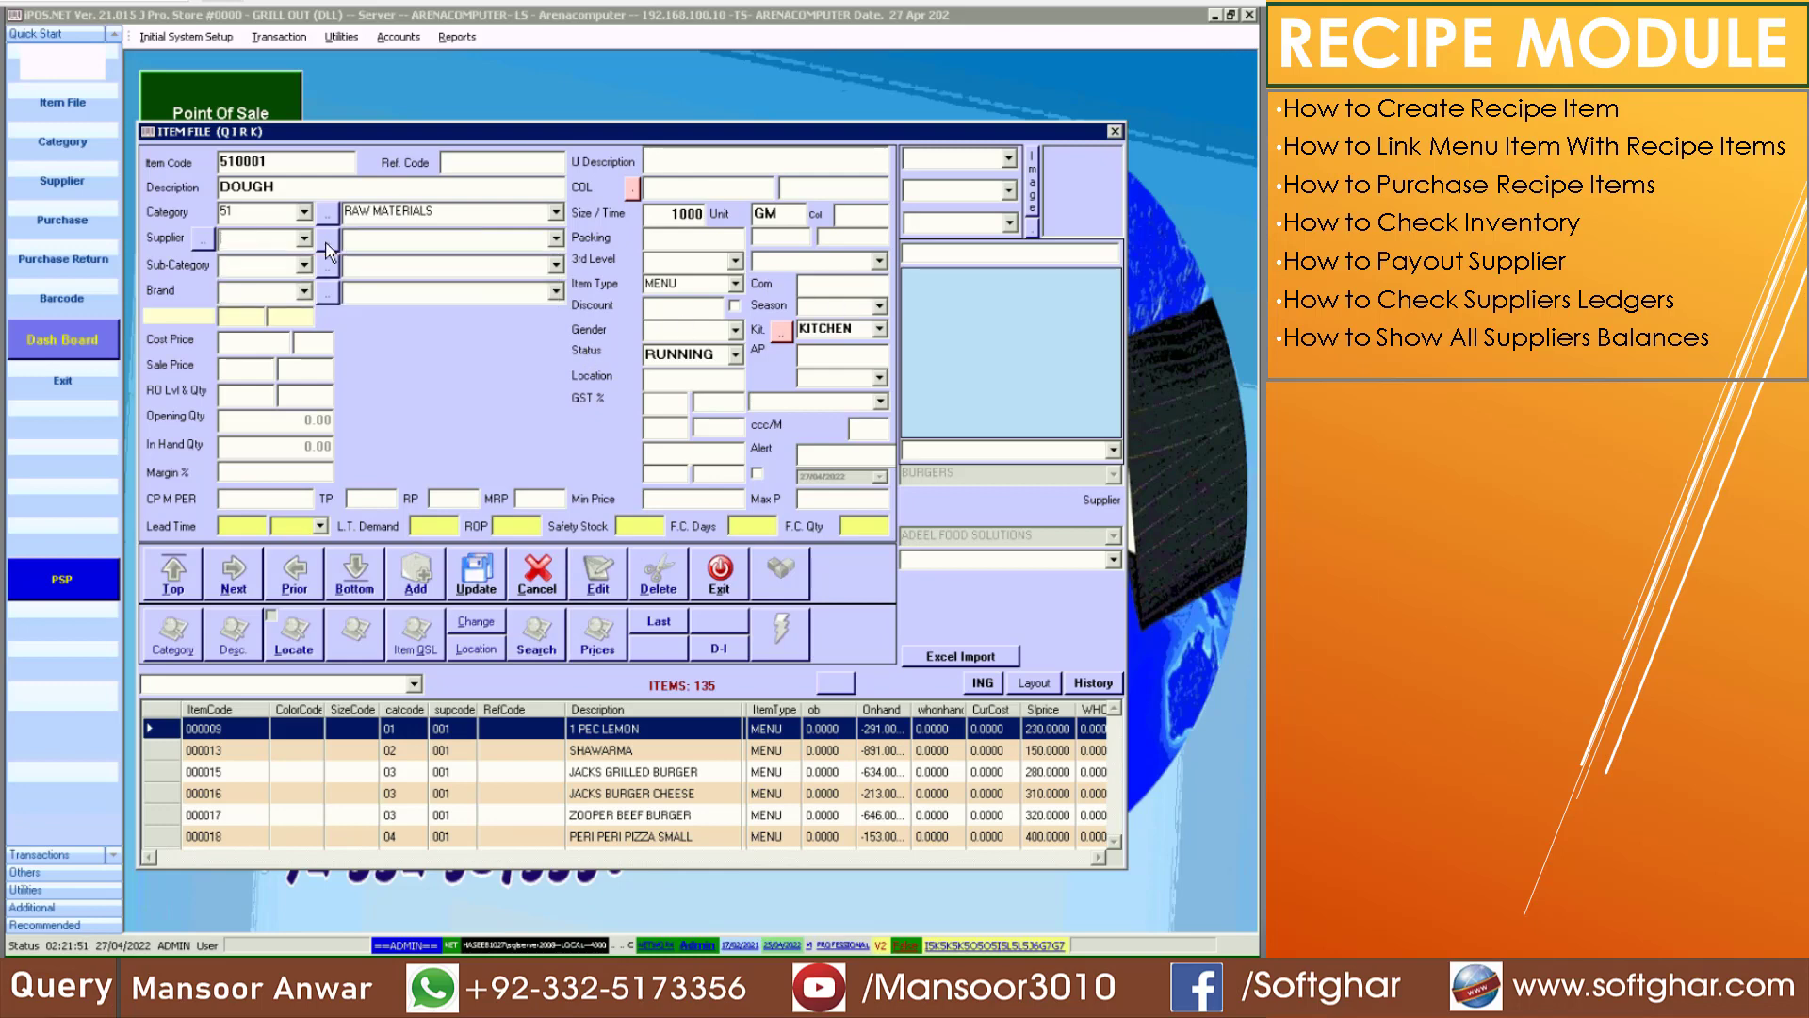
click(330, 240)
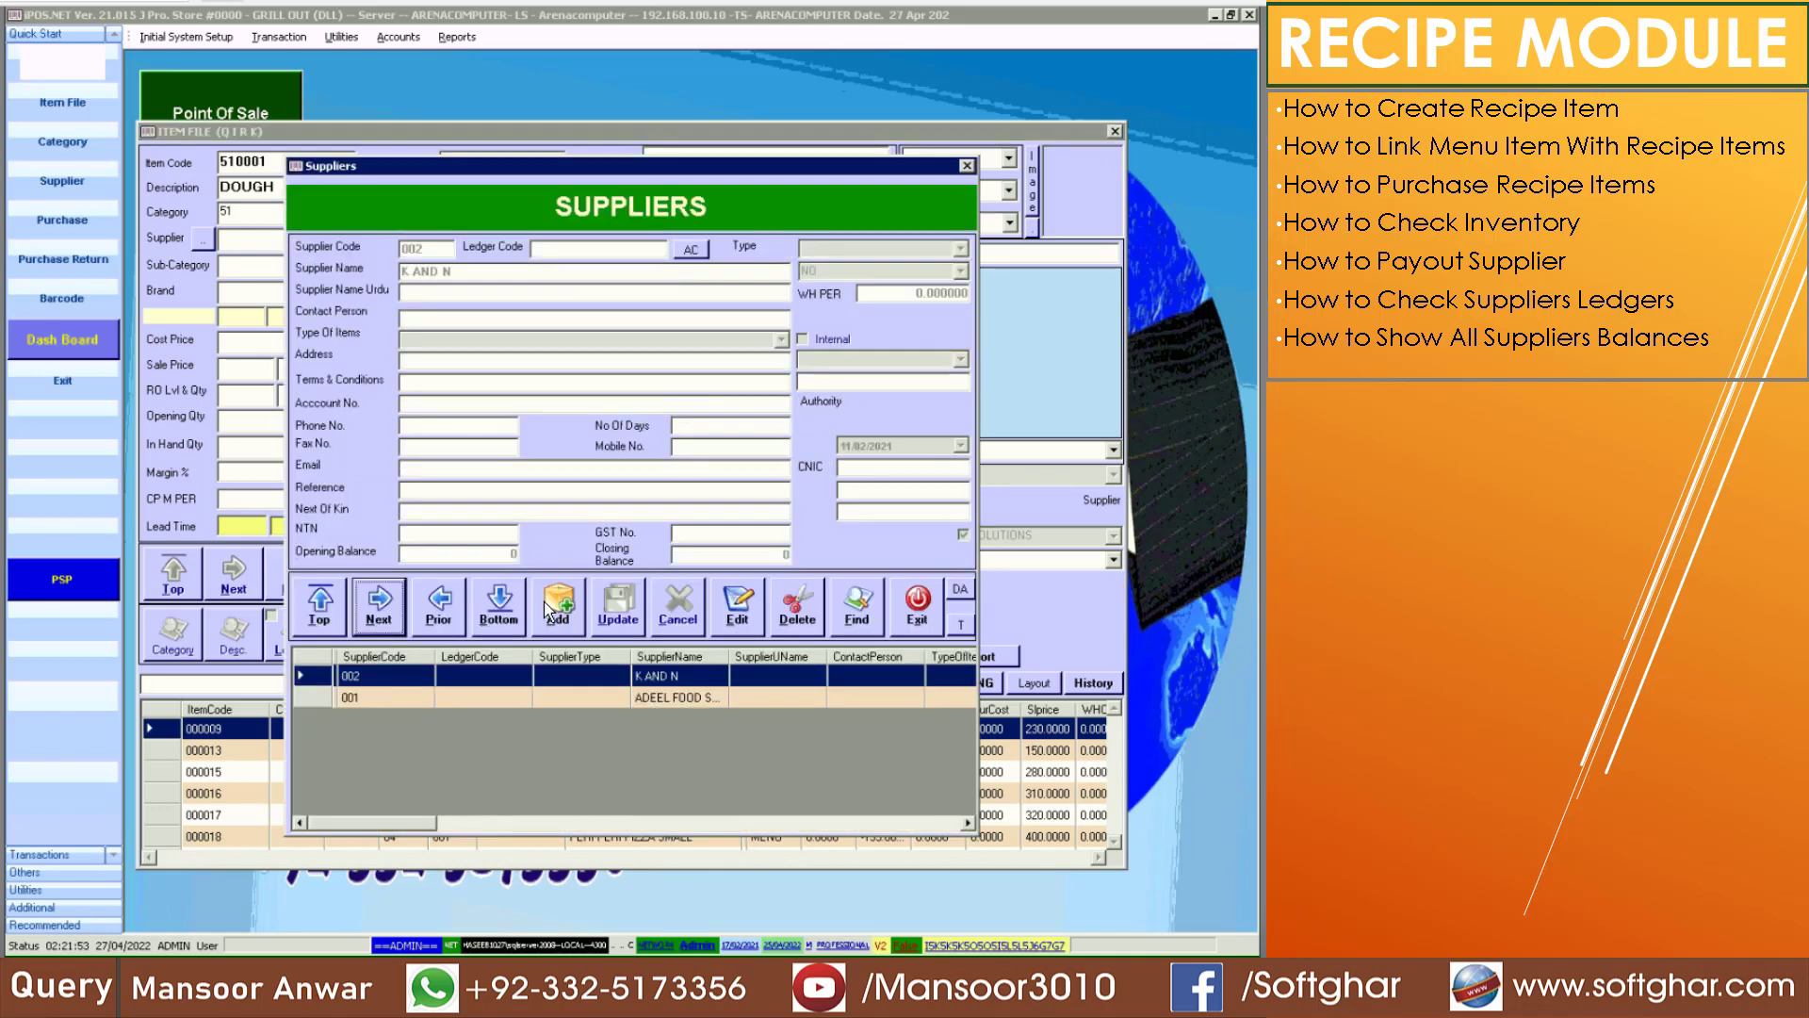
click(549, 599)
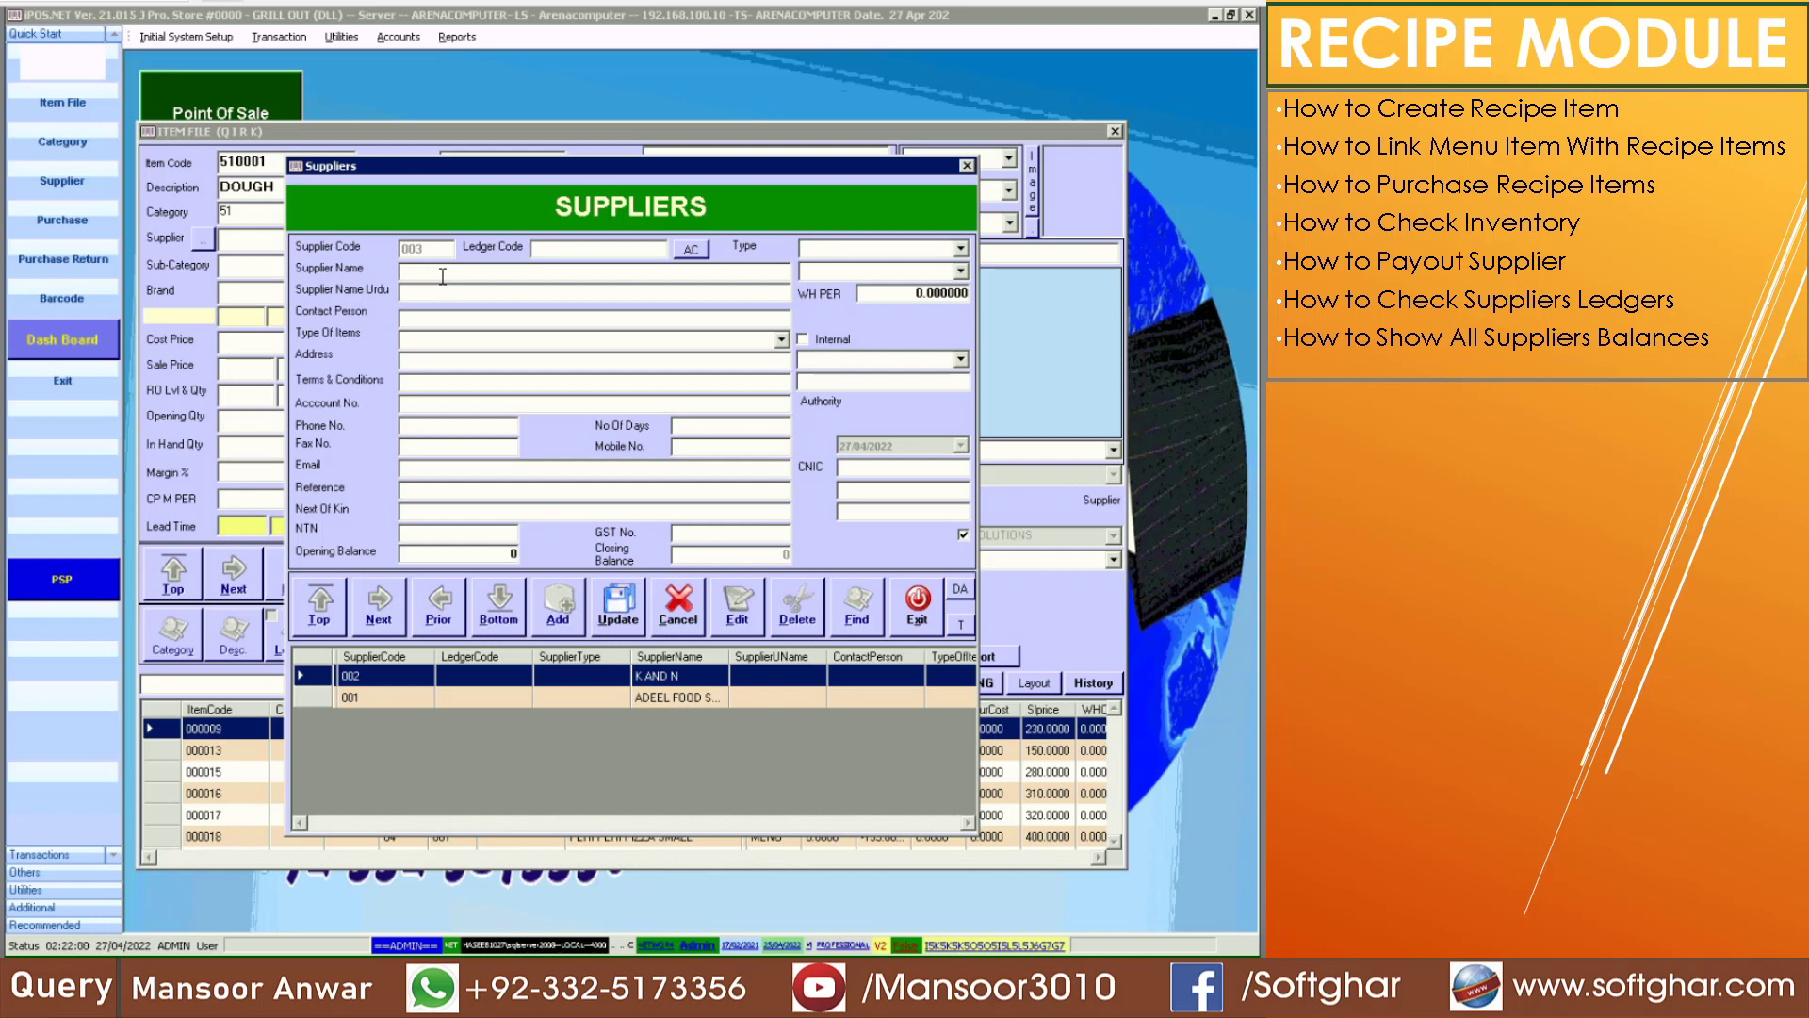
text(JINNAH MALL HARIPUR)
click(618, 603)
click(675, 554)
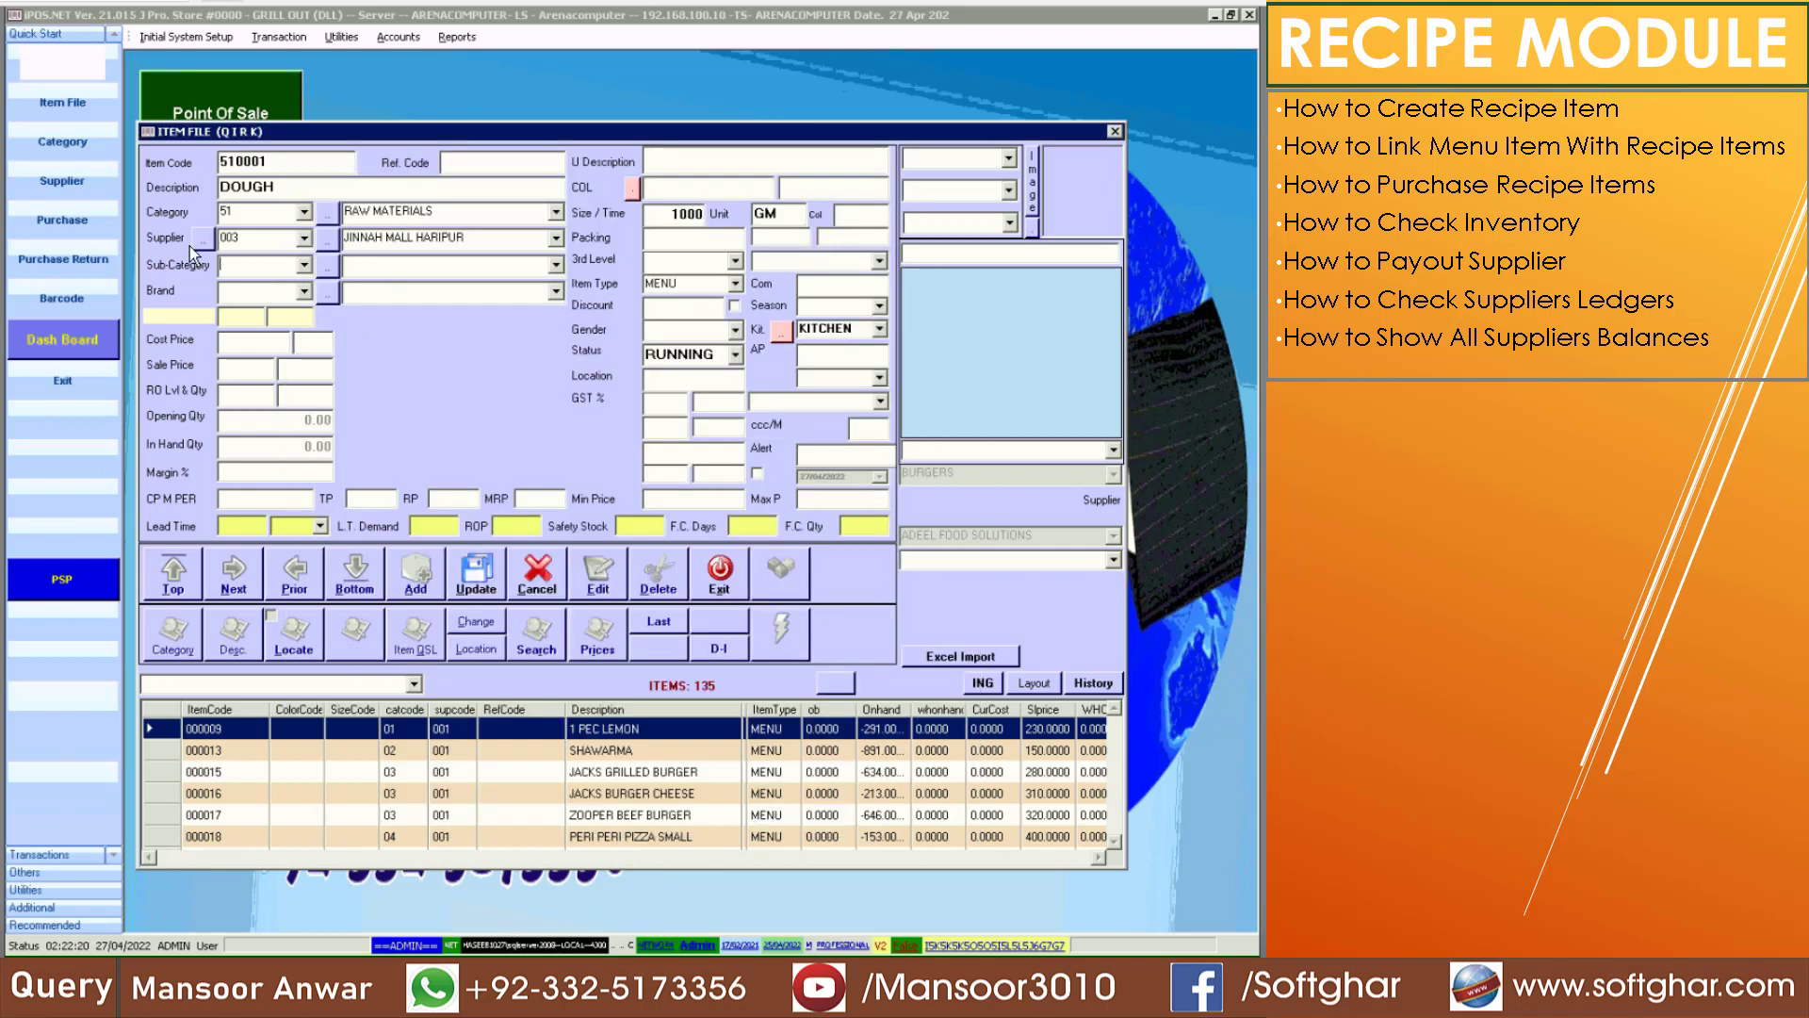
Set the DOUGH item's type to RECIPE and both its cost price and sale price to 85
click(674, 286)
text(RE)
key(Down)
click(274, 342)
text(85)
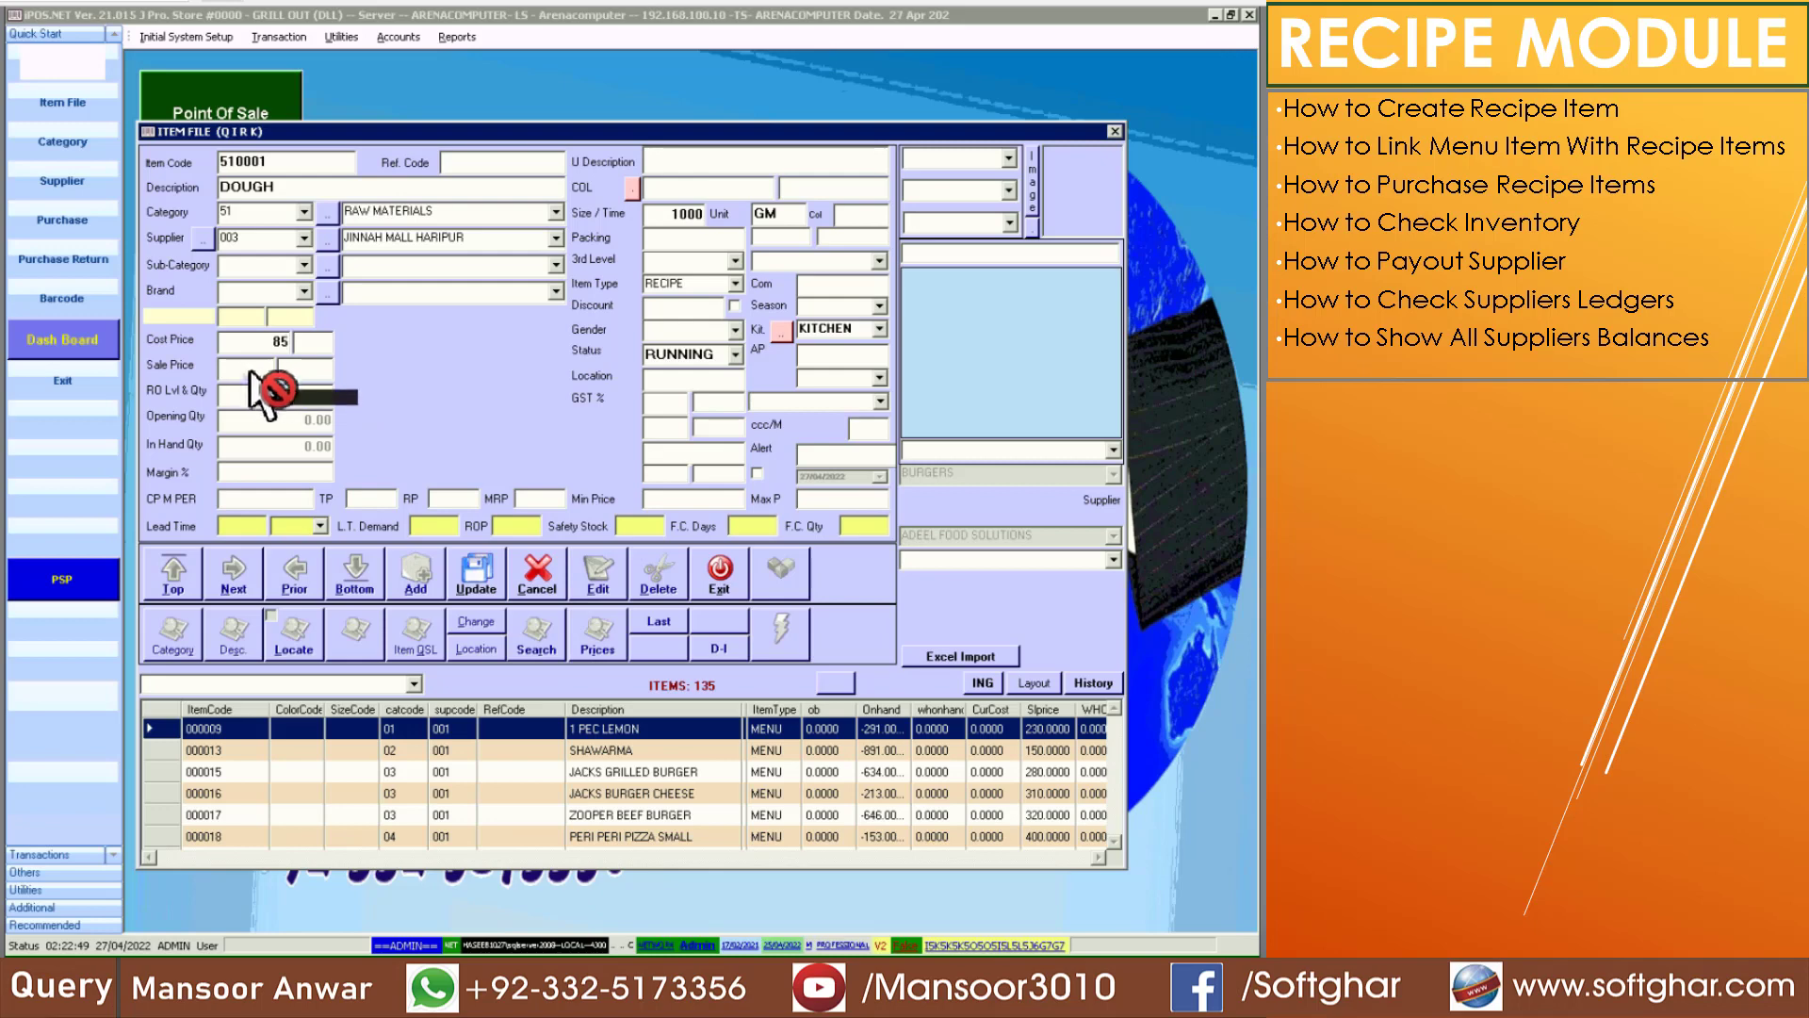
click(252, 370)
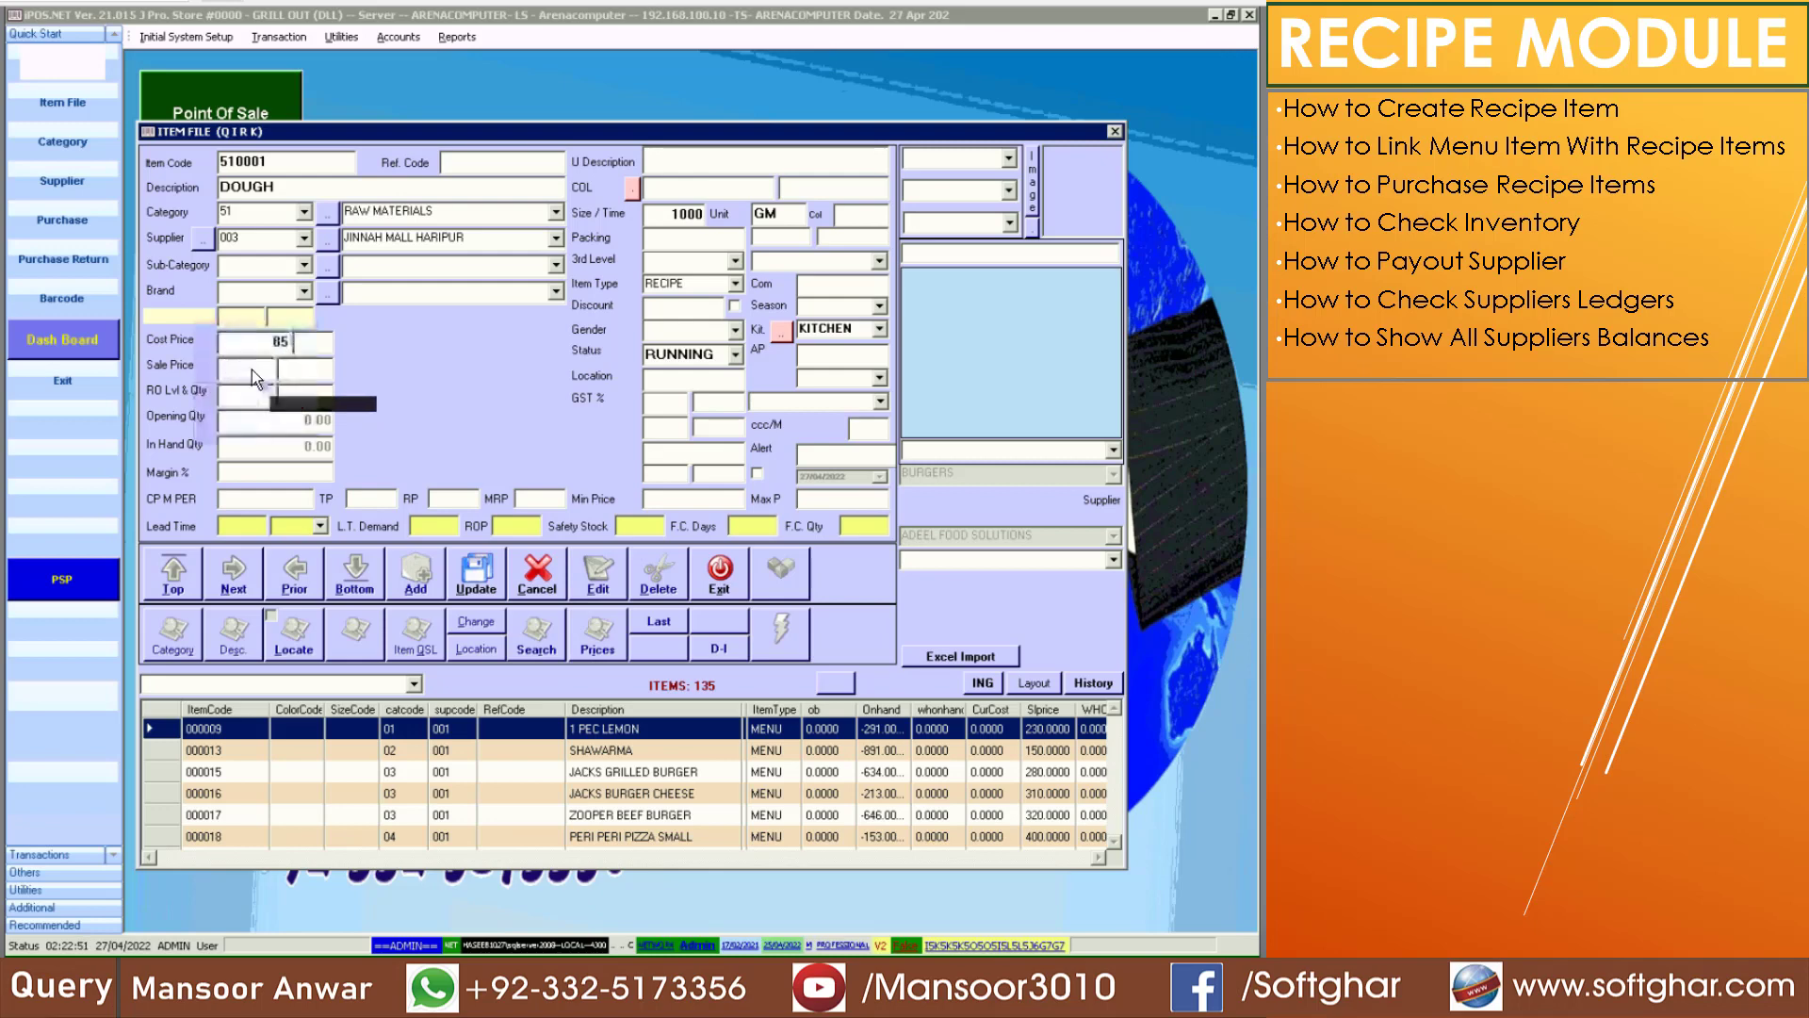
text(85)
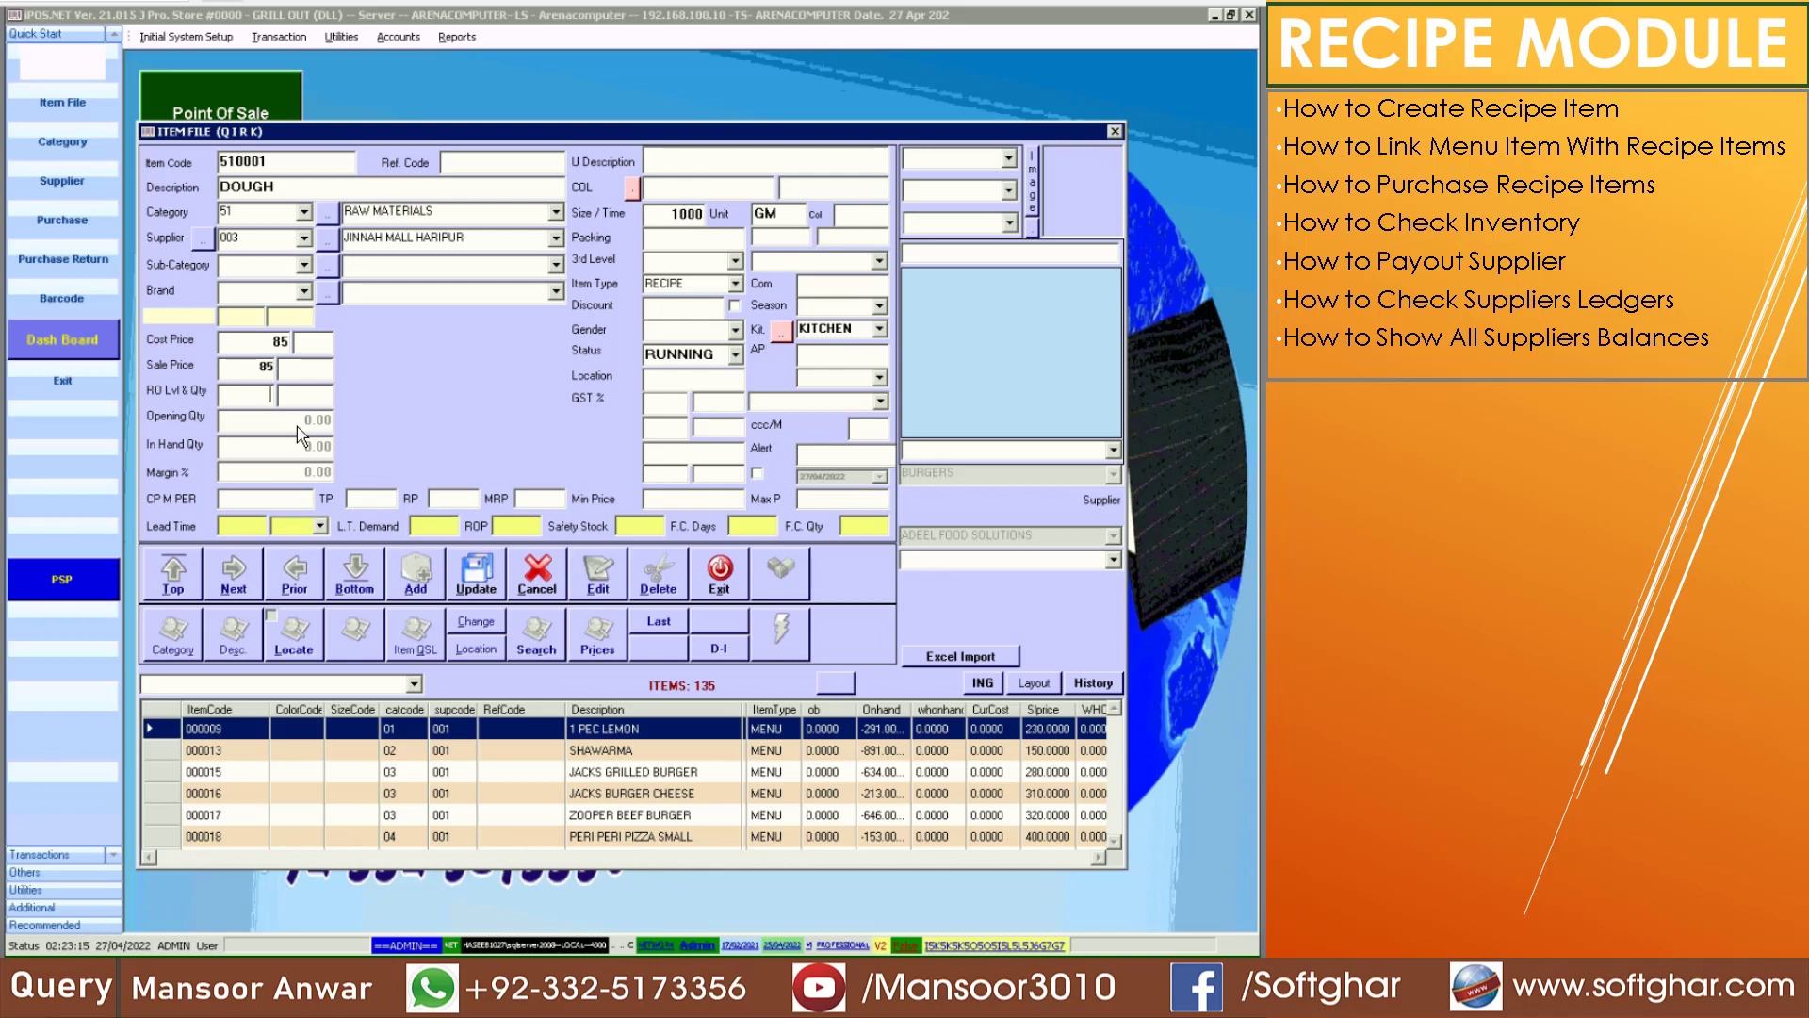
Set the DOUGH item's reorder level to 5 and reorder quantity to 10, and save the record
text(10)
key(BackSpace)
key(BackSpace)
text(5)
text(10)
click(484, 591)
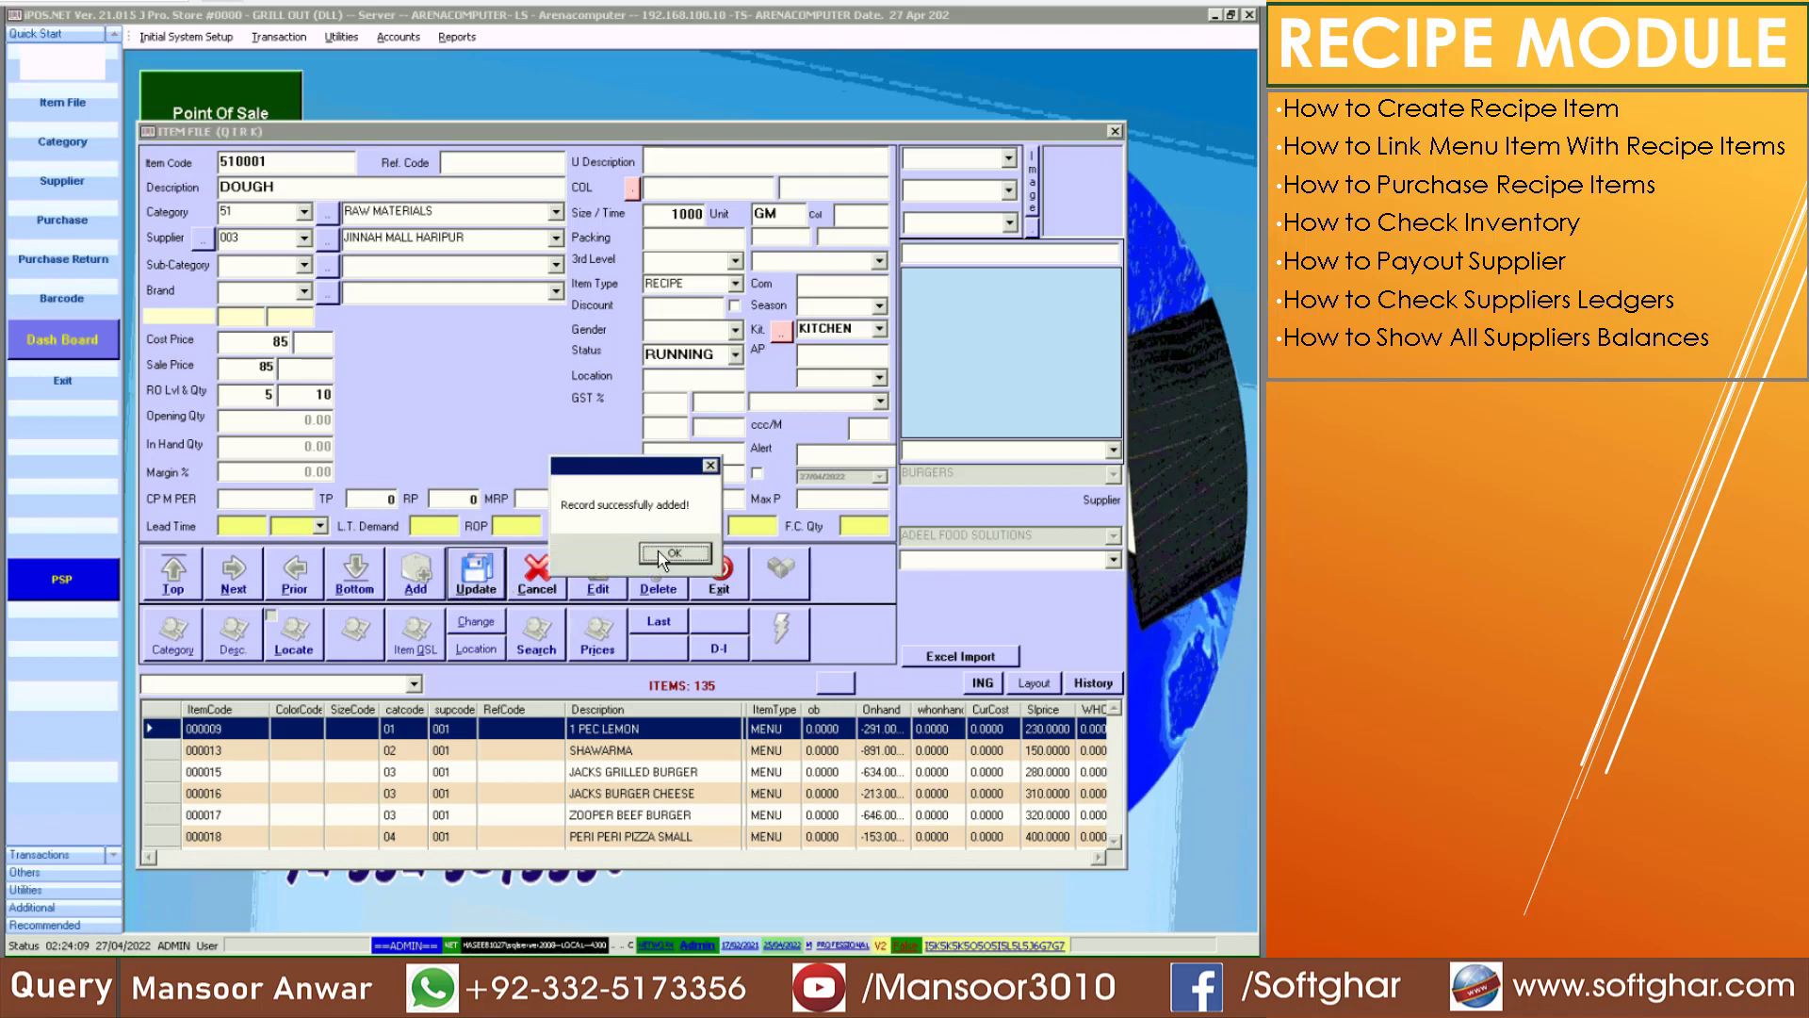
click(661, 554)
Add another raw material item with code 510002, description CHICKEN BONELES, size 1000 and unit GM
click(415, 575)
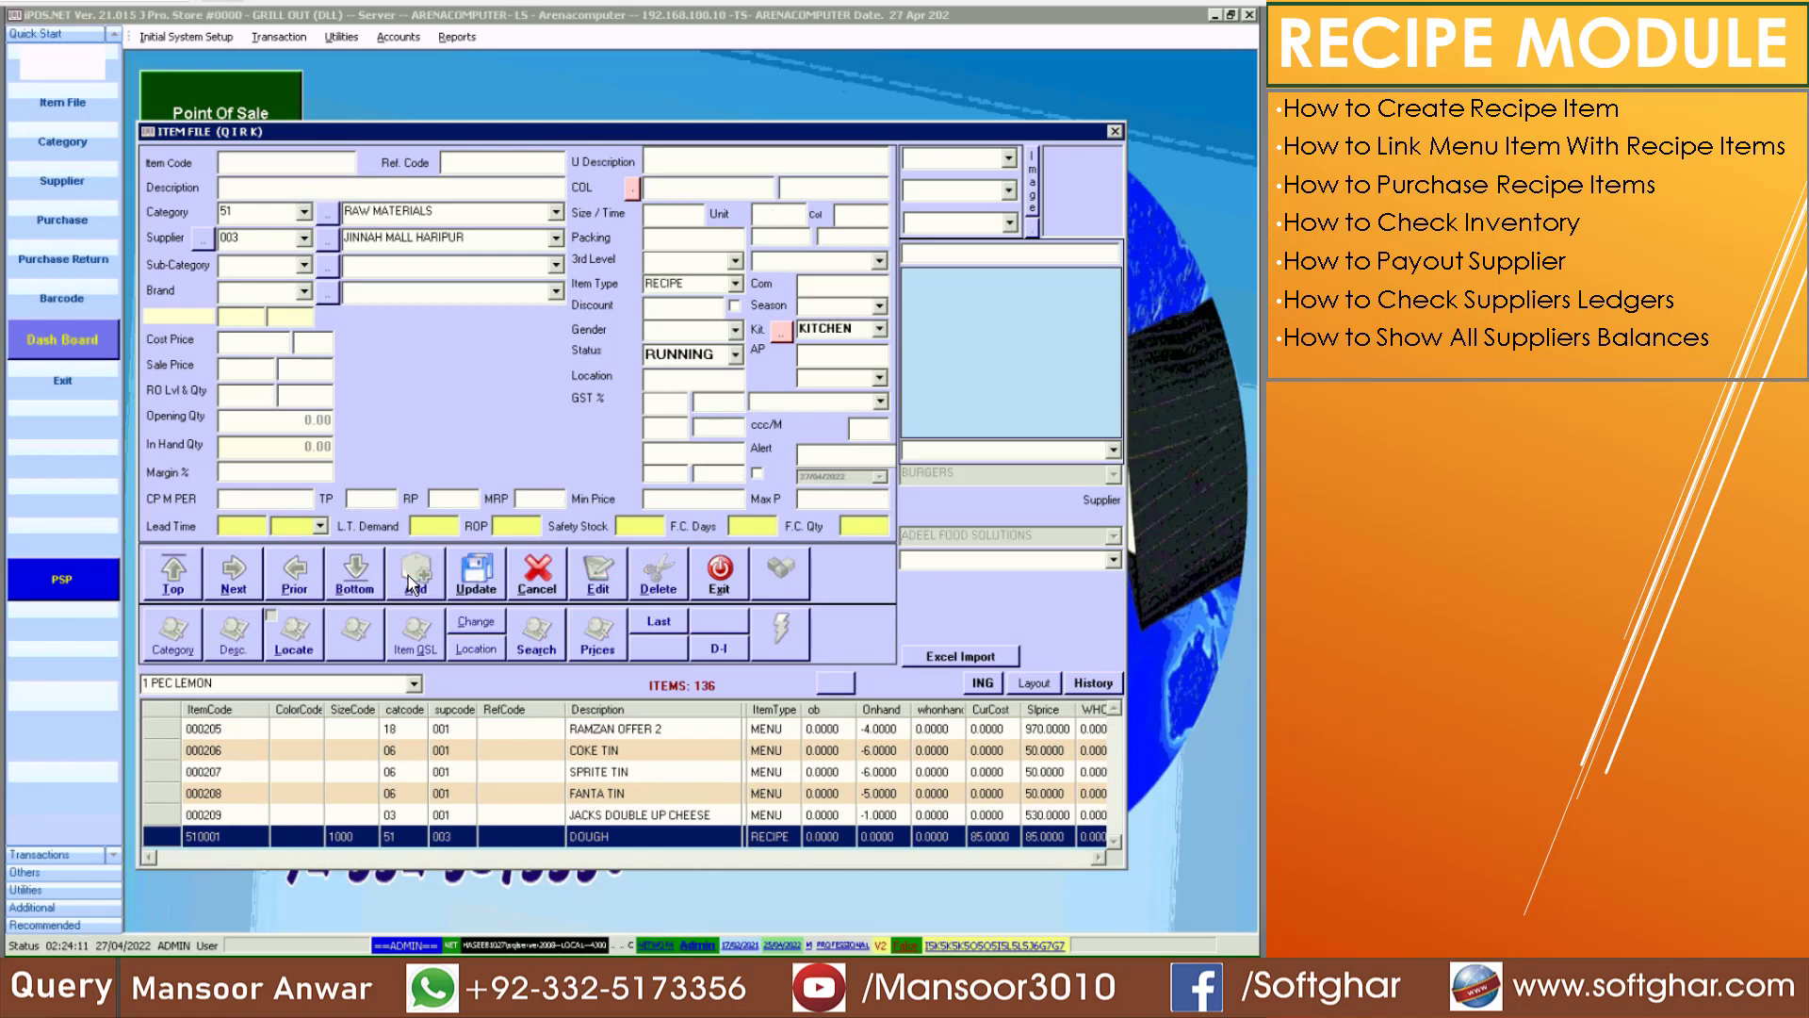
text(510002)
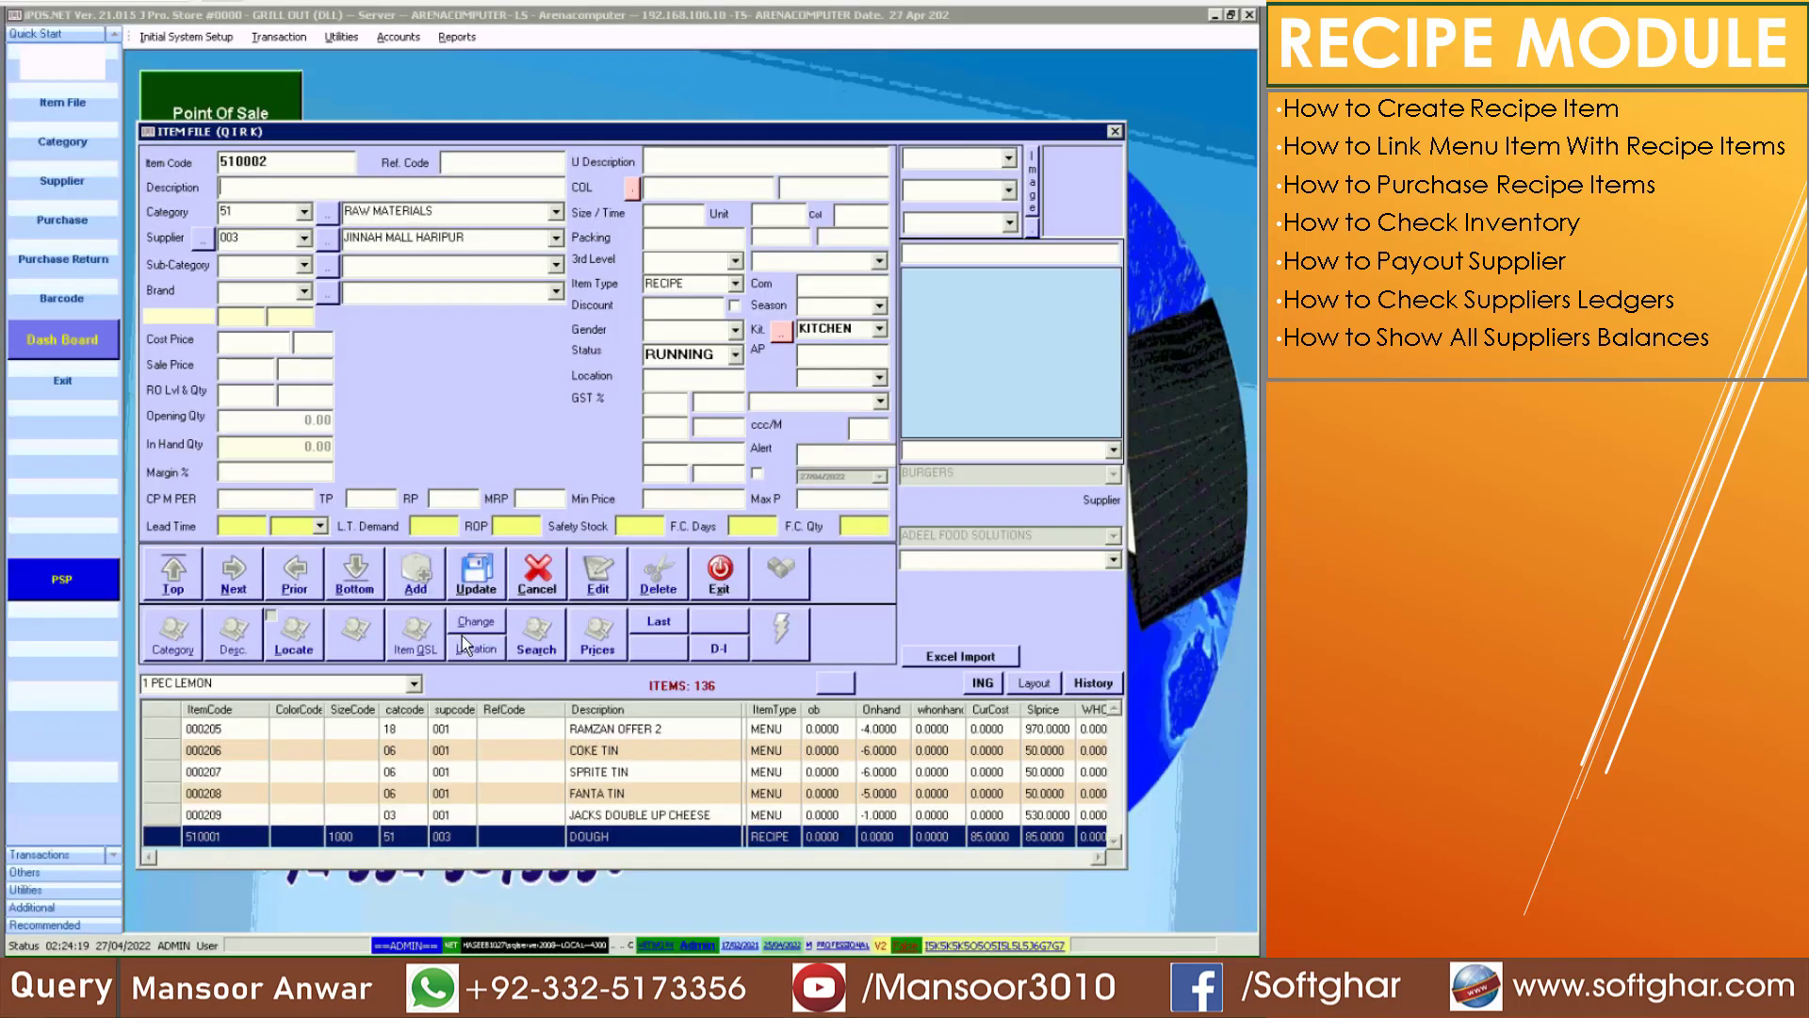
text(CHI)
text(CKEN)
text( B)
text(ONELES)
text(1000)
drag(663, 216, 779, 221)
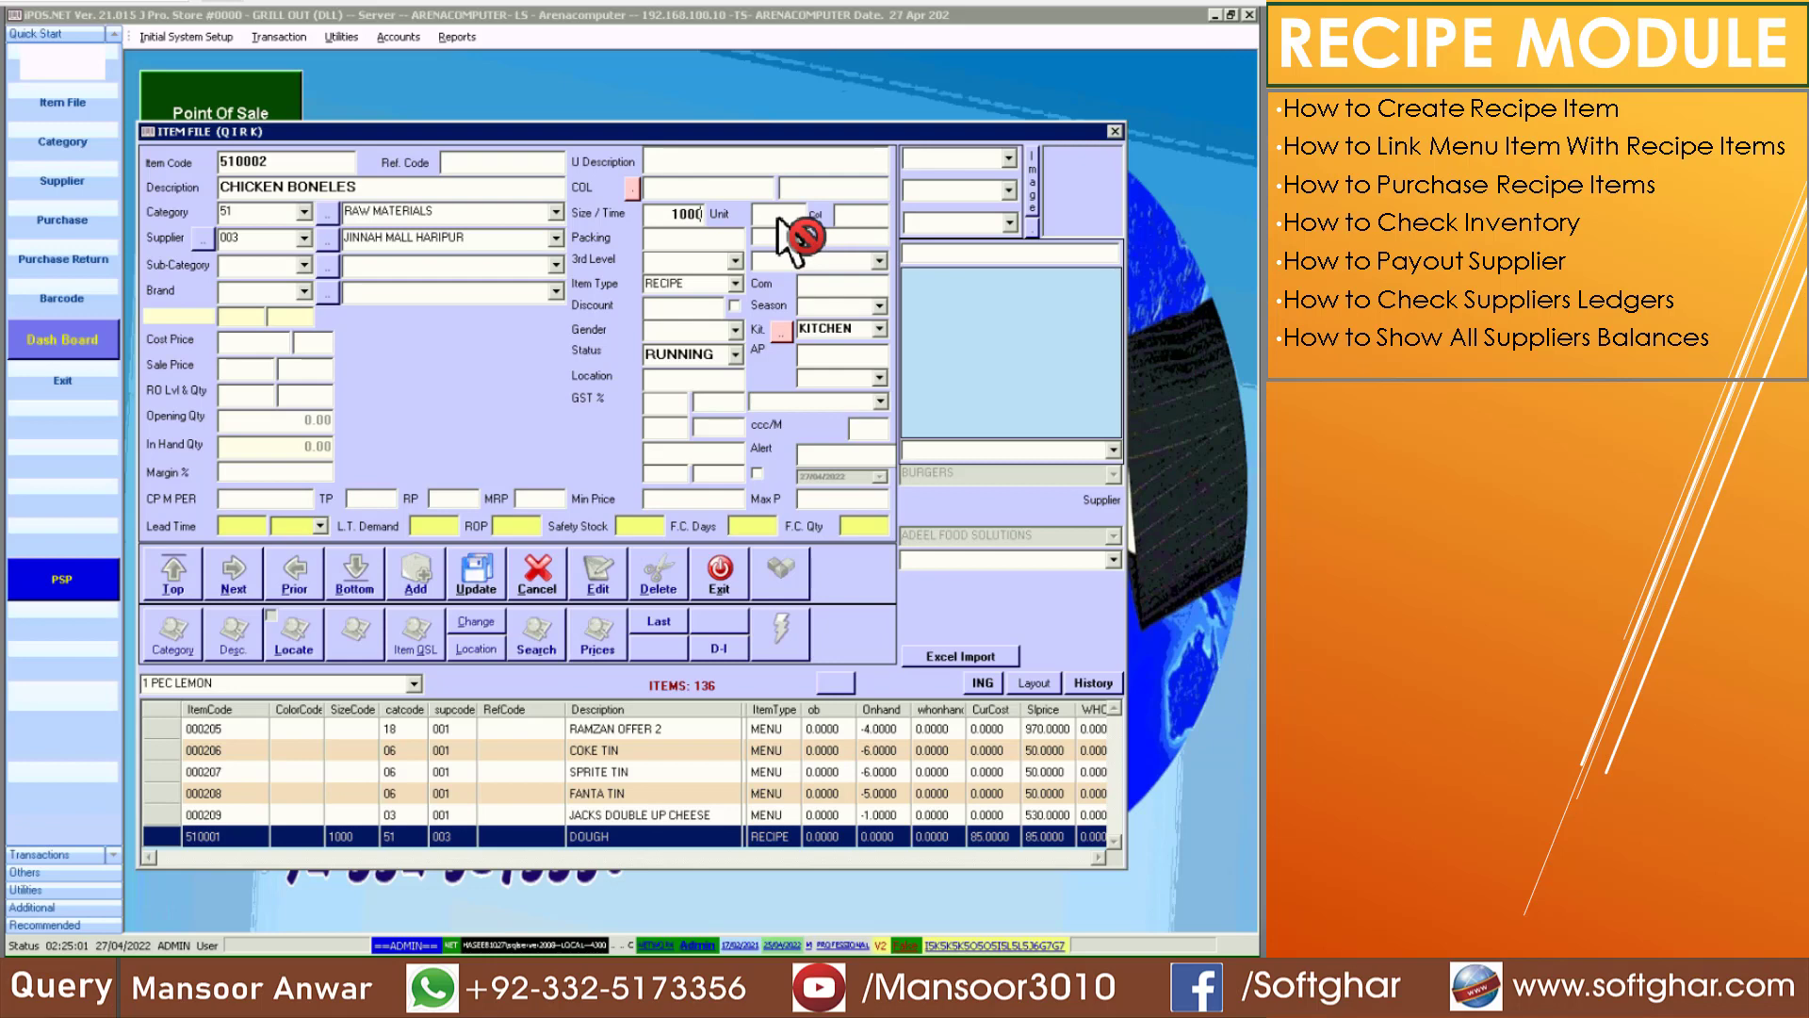
click(771, 213)
text(GM)
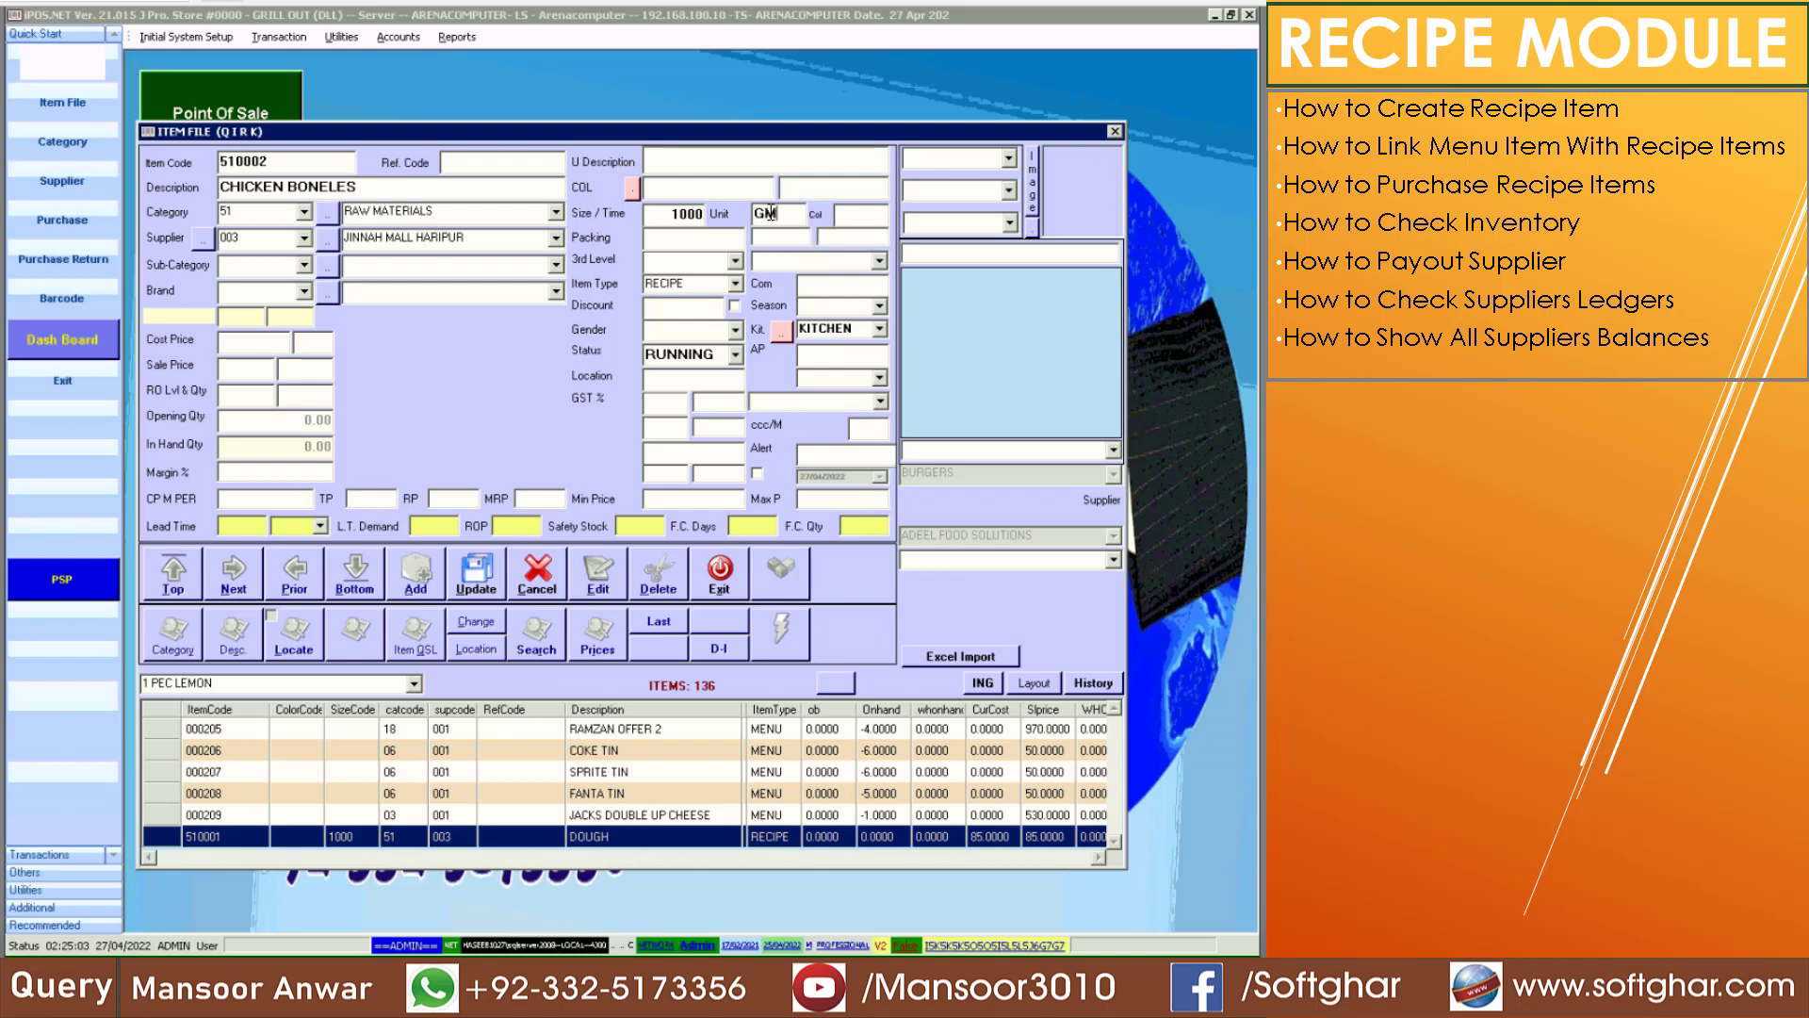
Set the cost price and sale price of CHICKEN BONELES to 700 and save the record
click(260, 343)
text(600)
key(Return)
double_click(271, 343)
text(700)
key(Return)
click(482, 583)
click(693, 568)
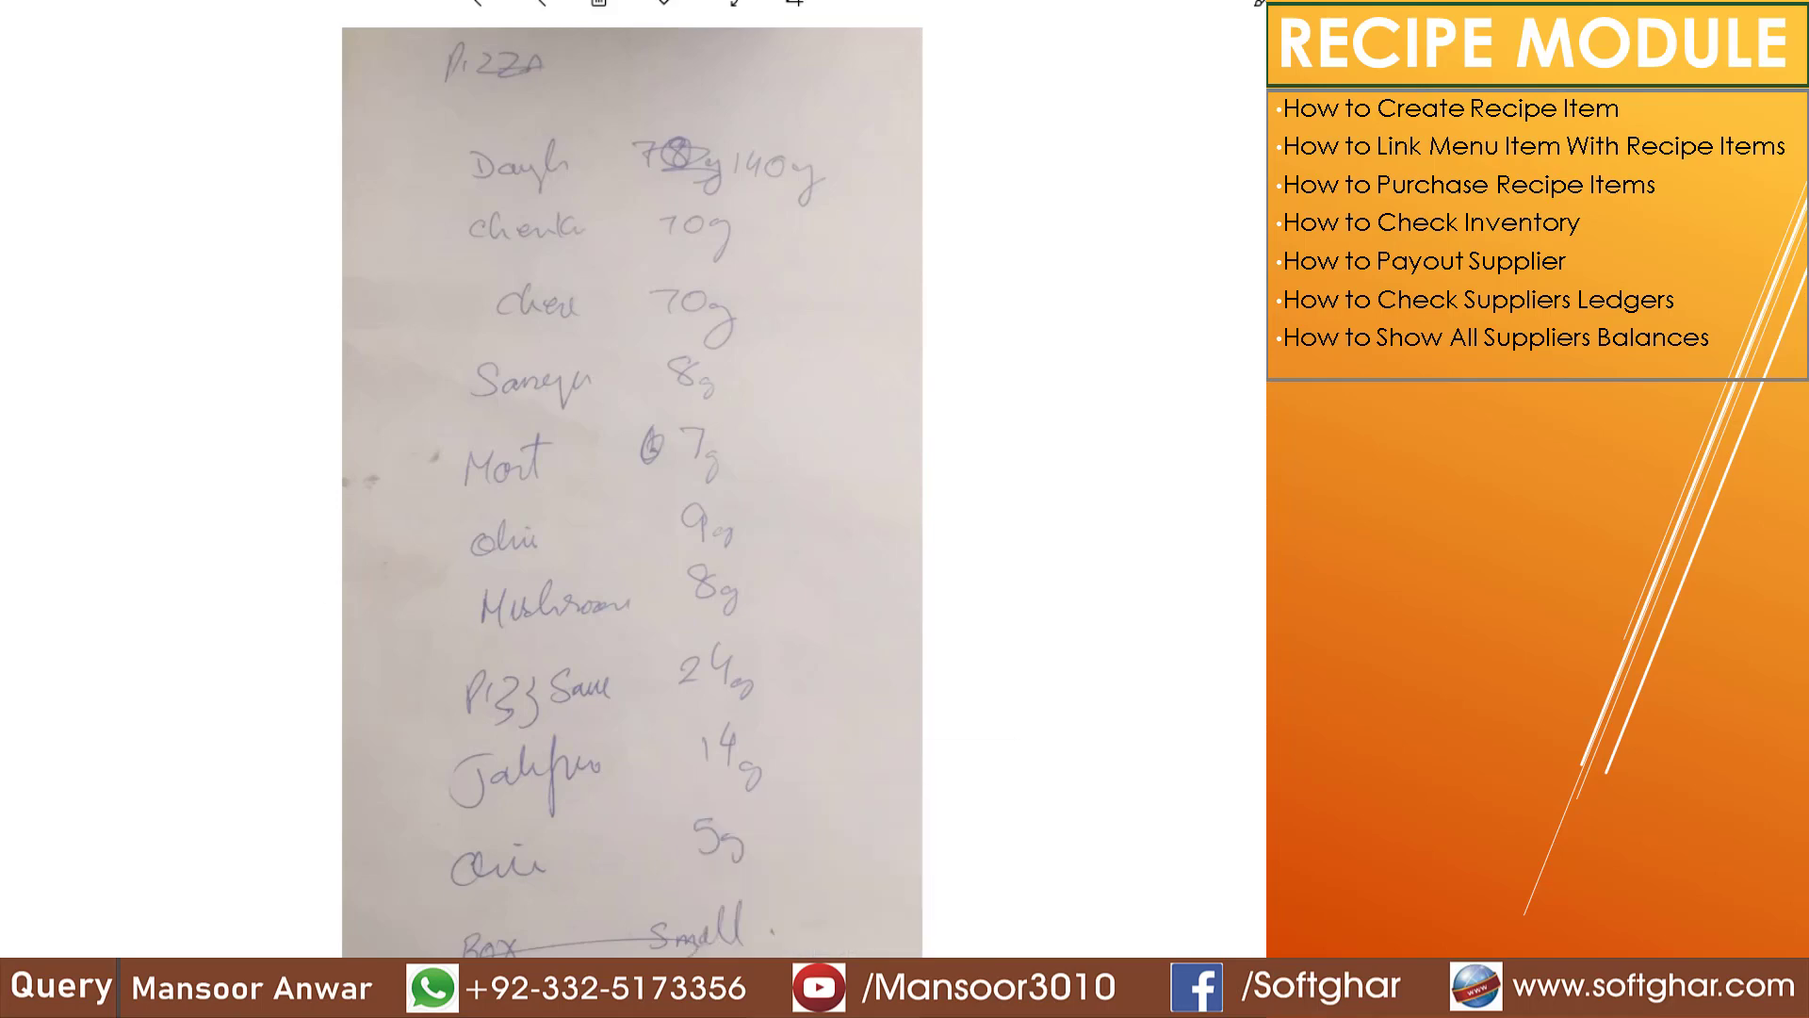
Switch back to iPOS.NET and add an item with code 510003, description PIZZA BOX, size 1 and unit PC
click(696, 981)
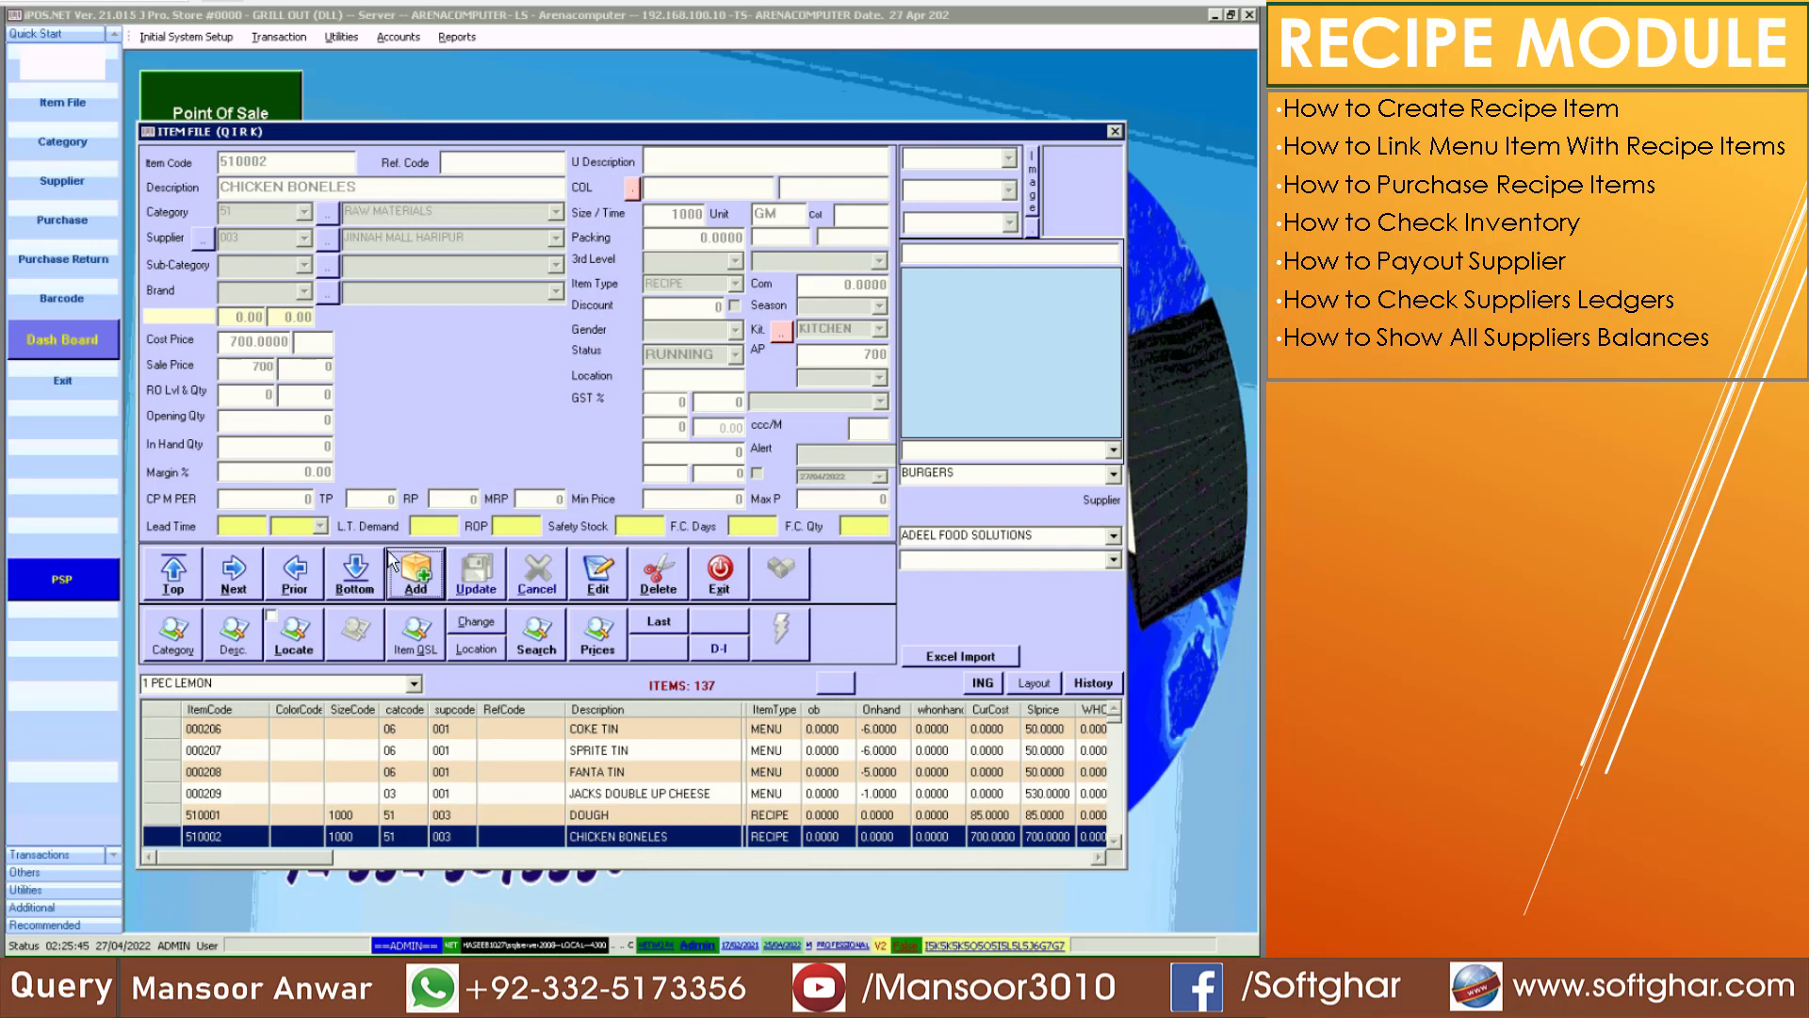
click(424, 583)
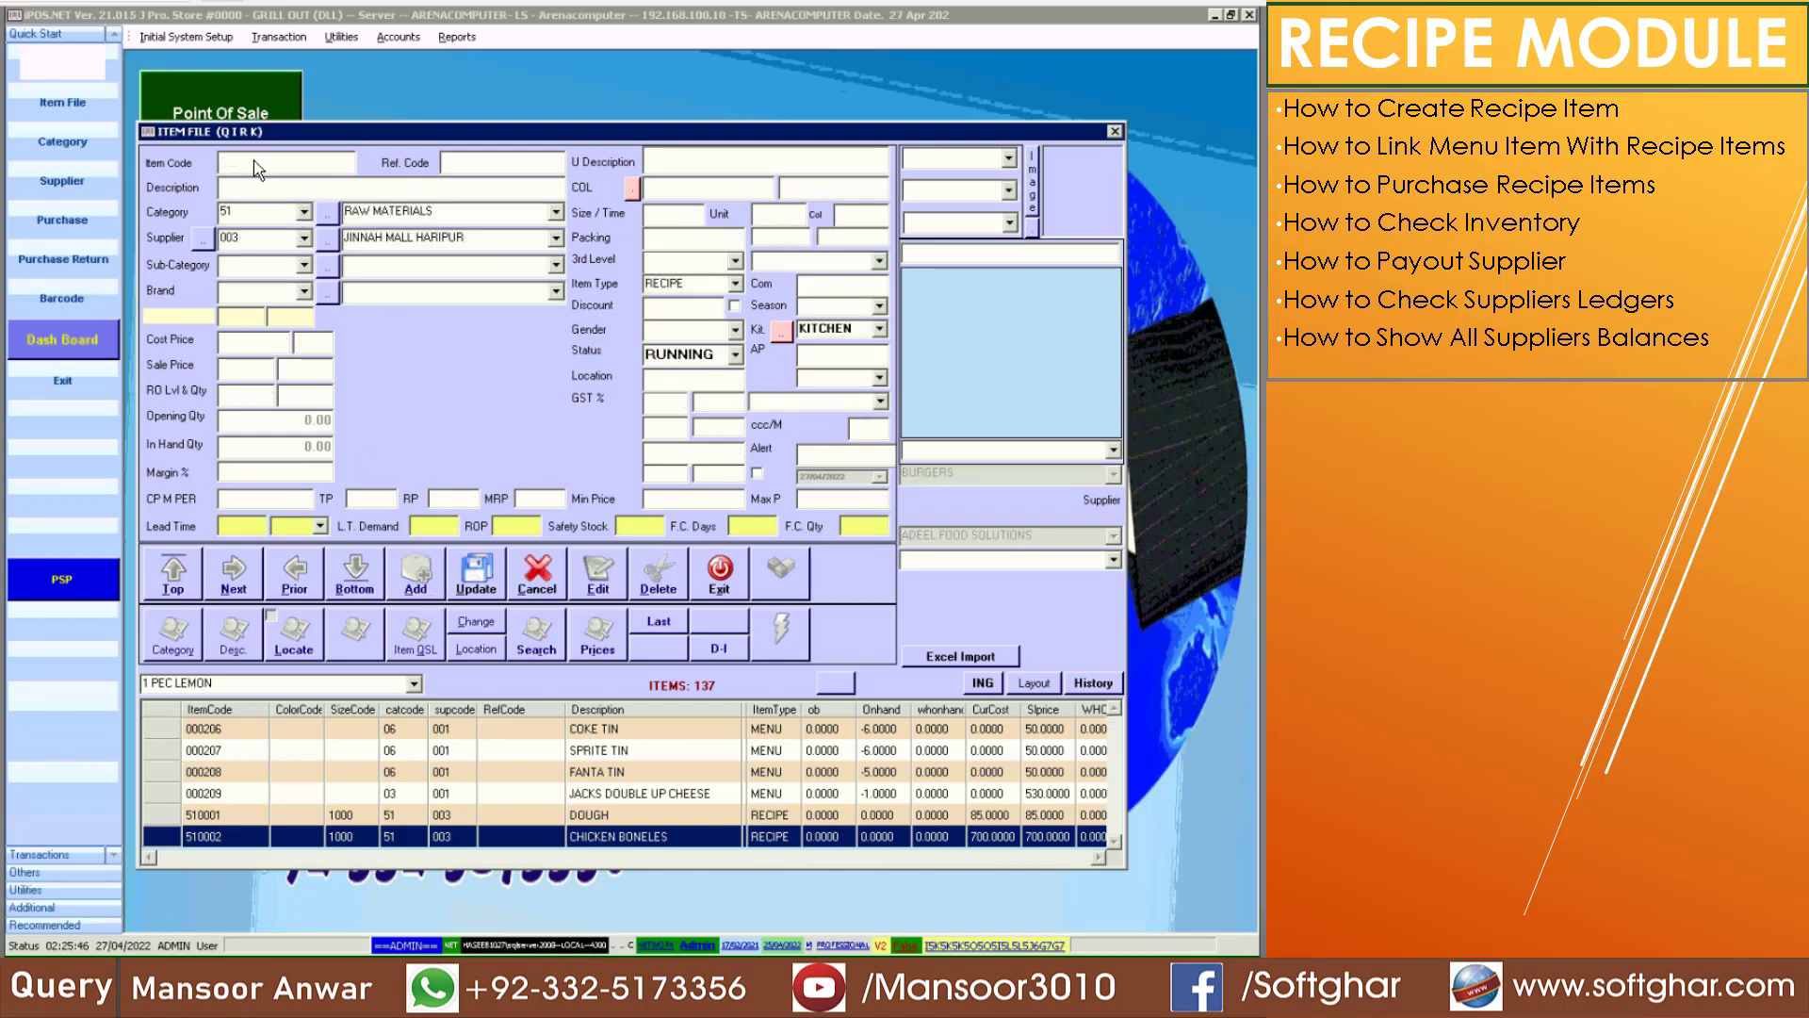
text(510003)
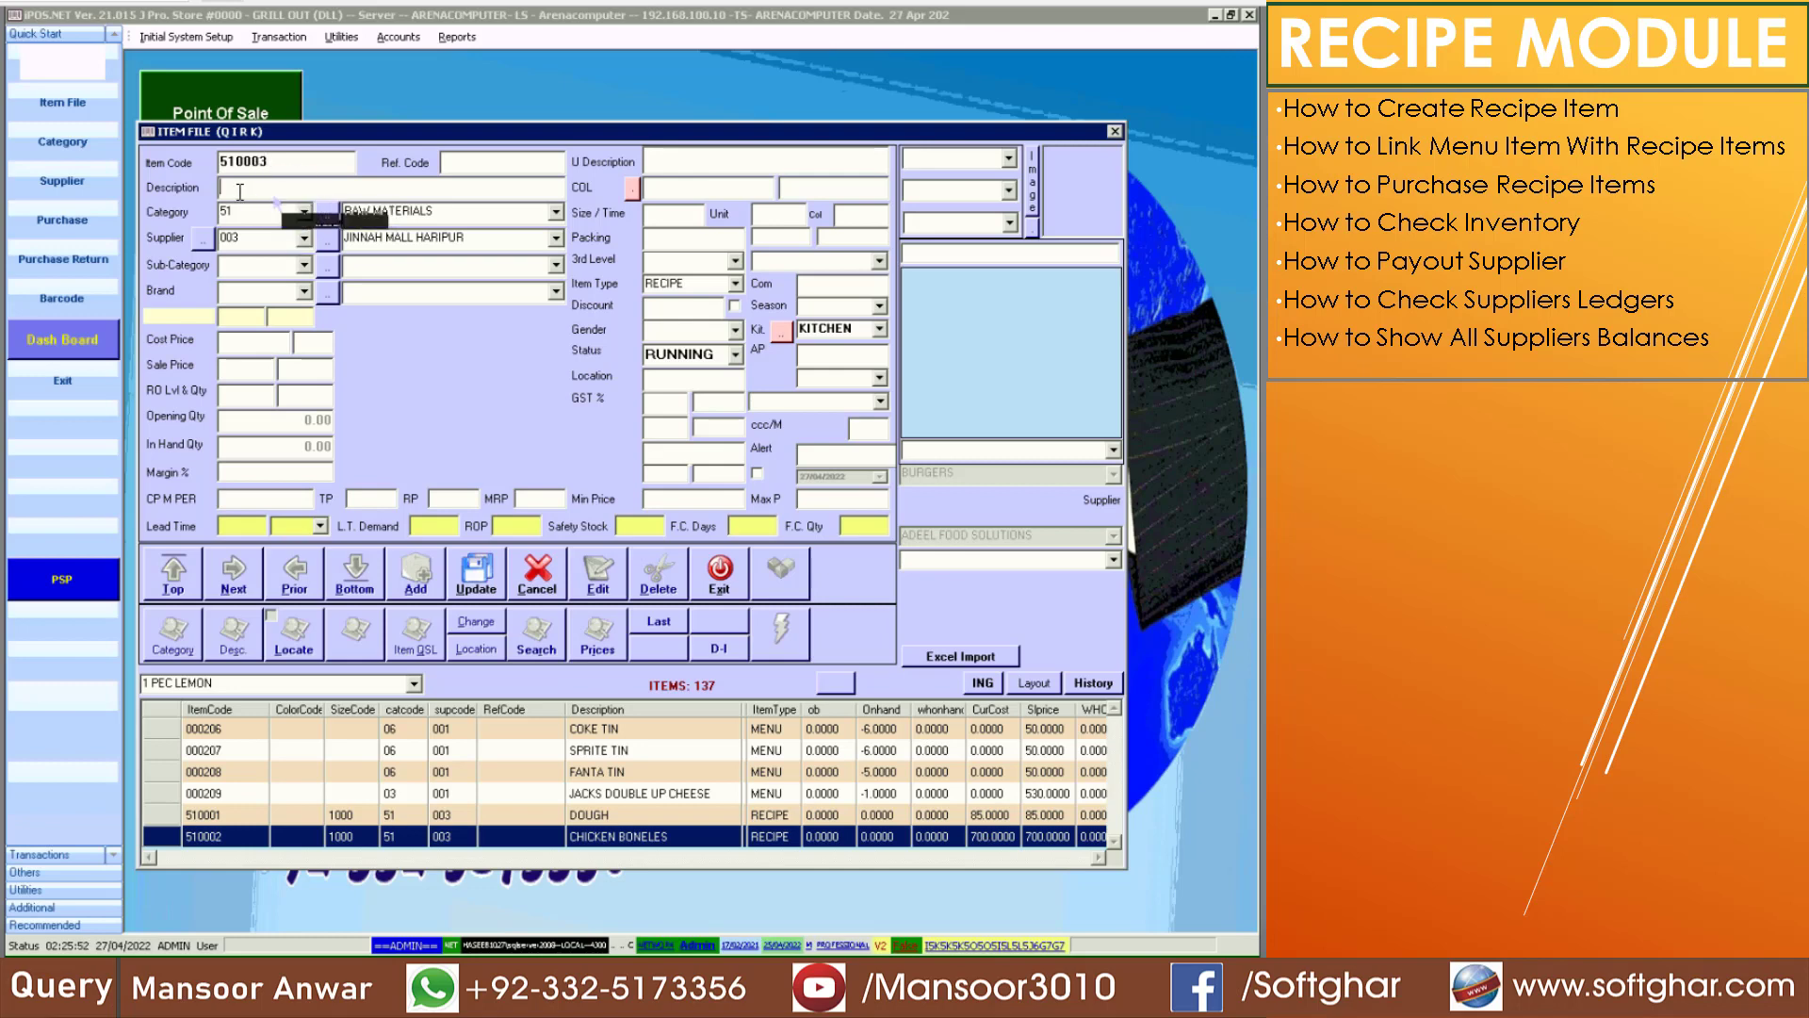
text(PIZZA BOX)
click(685, 215)
text(1)
text(PC)
Set the PIZZA BOX sale price to 15, save the record and close the item file
click(240, 369)
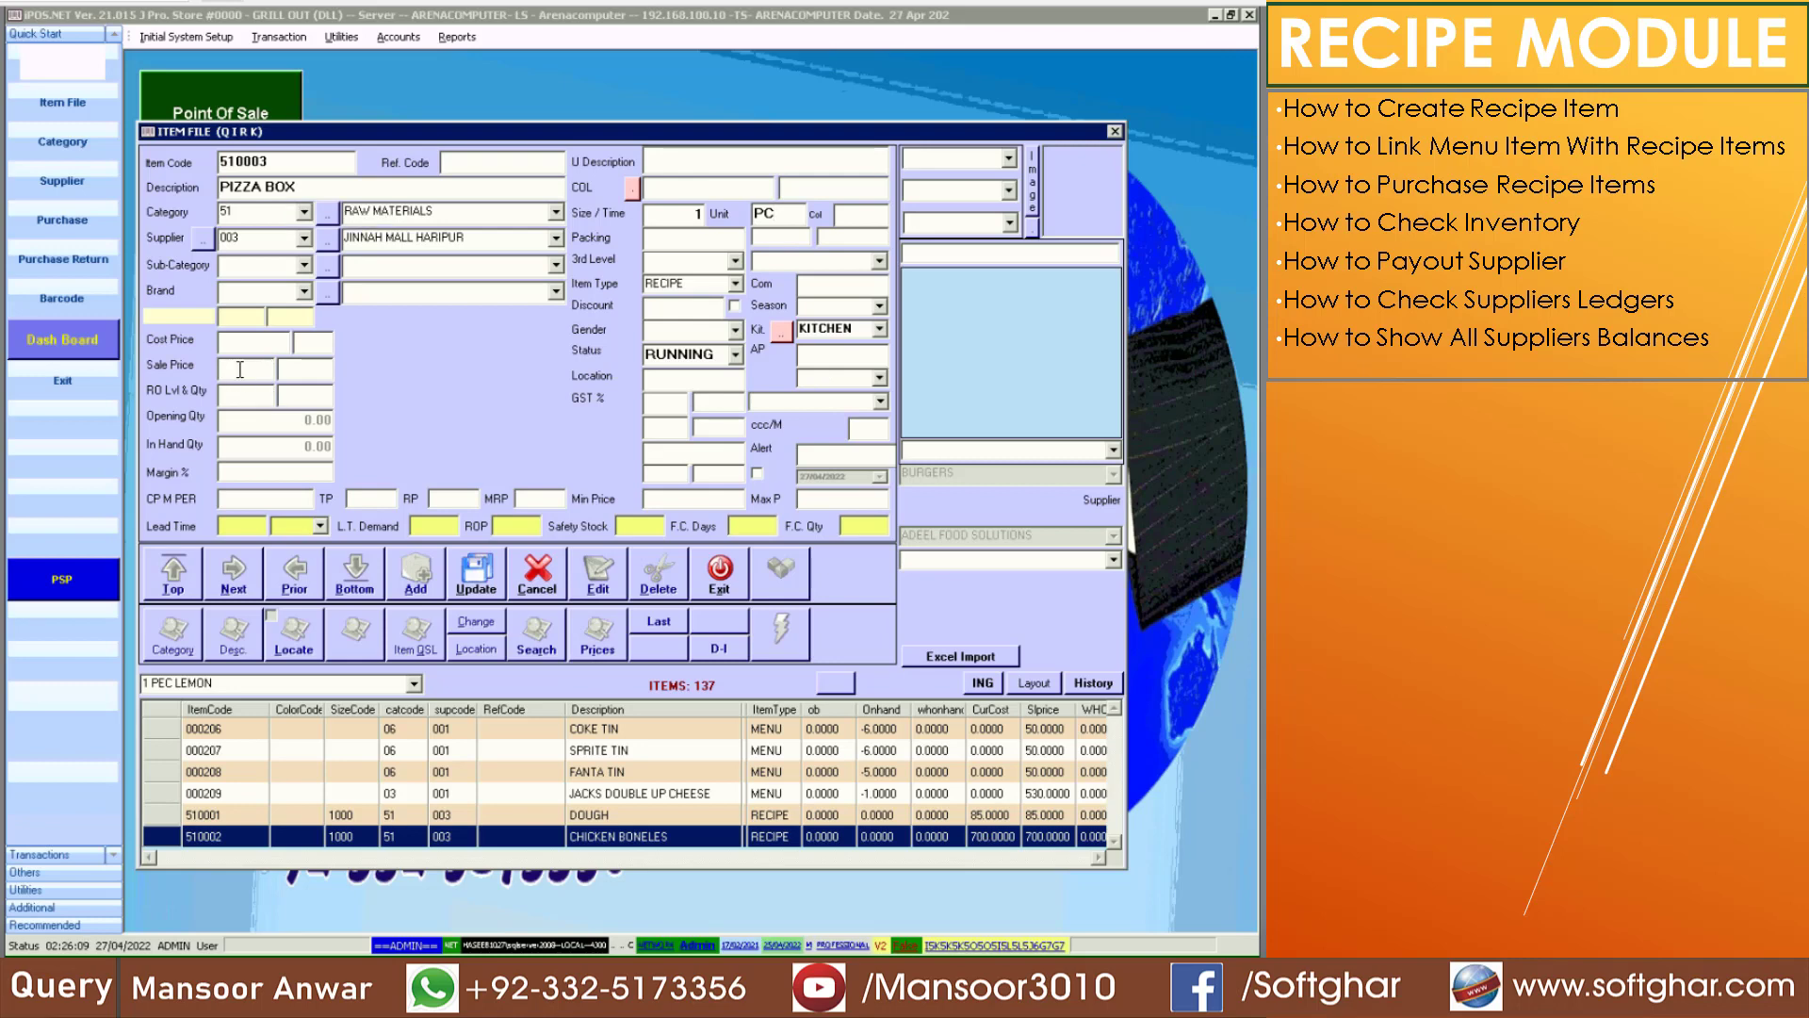
text(15)
click(486, 579)
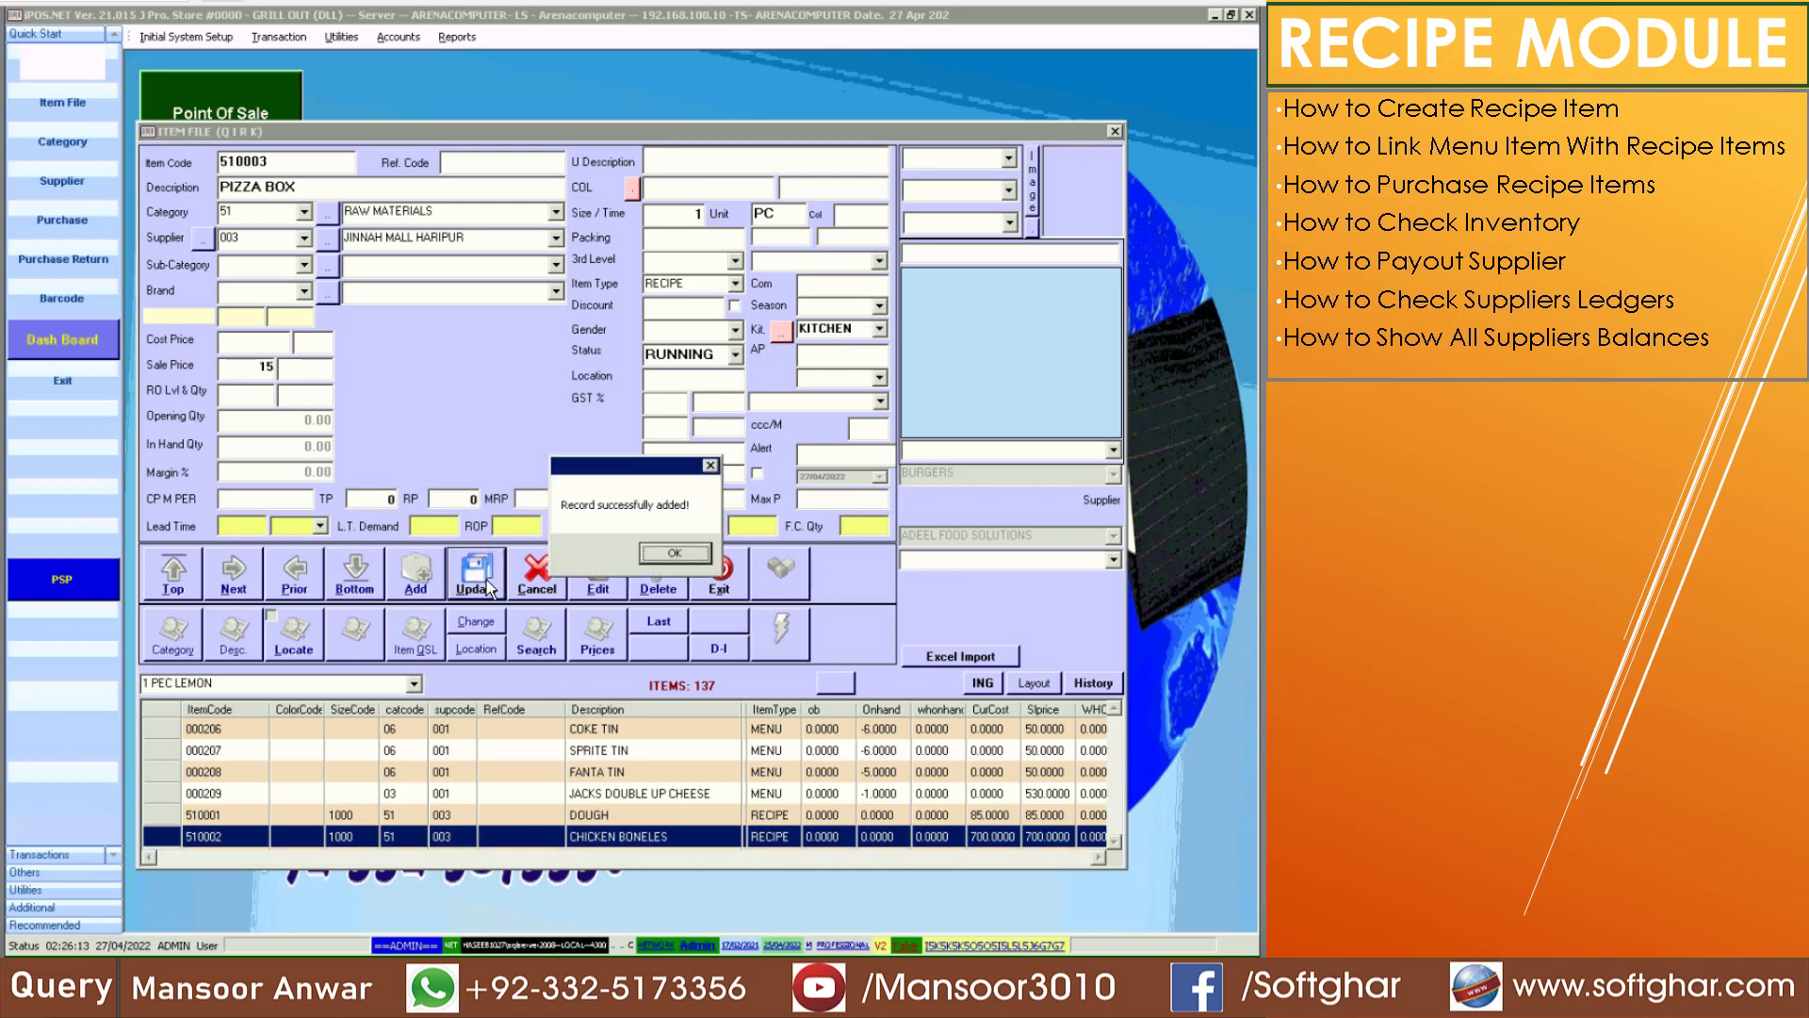
click(671, 554)
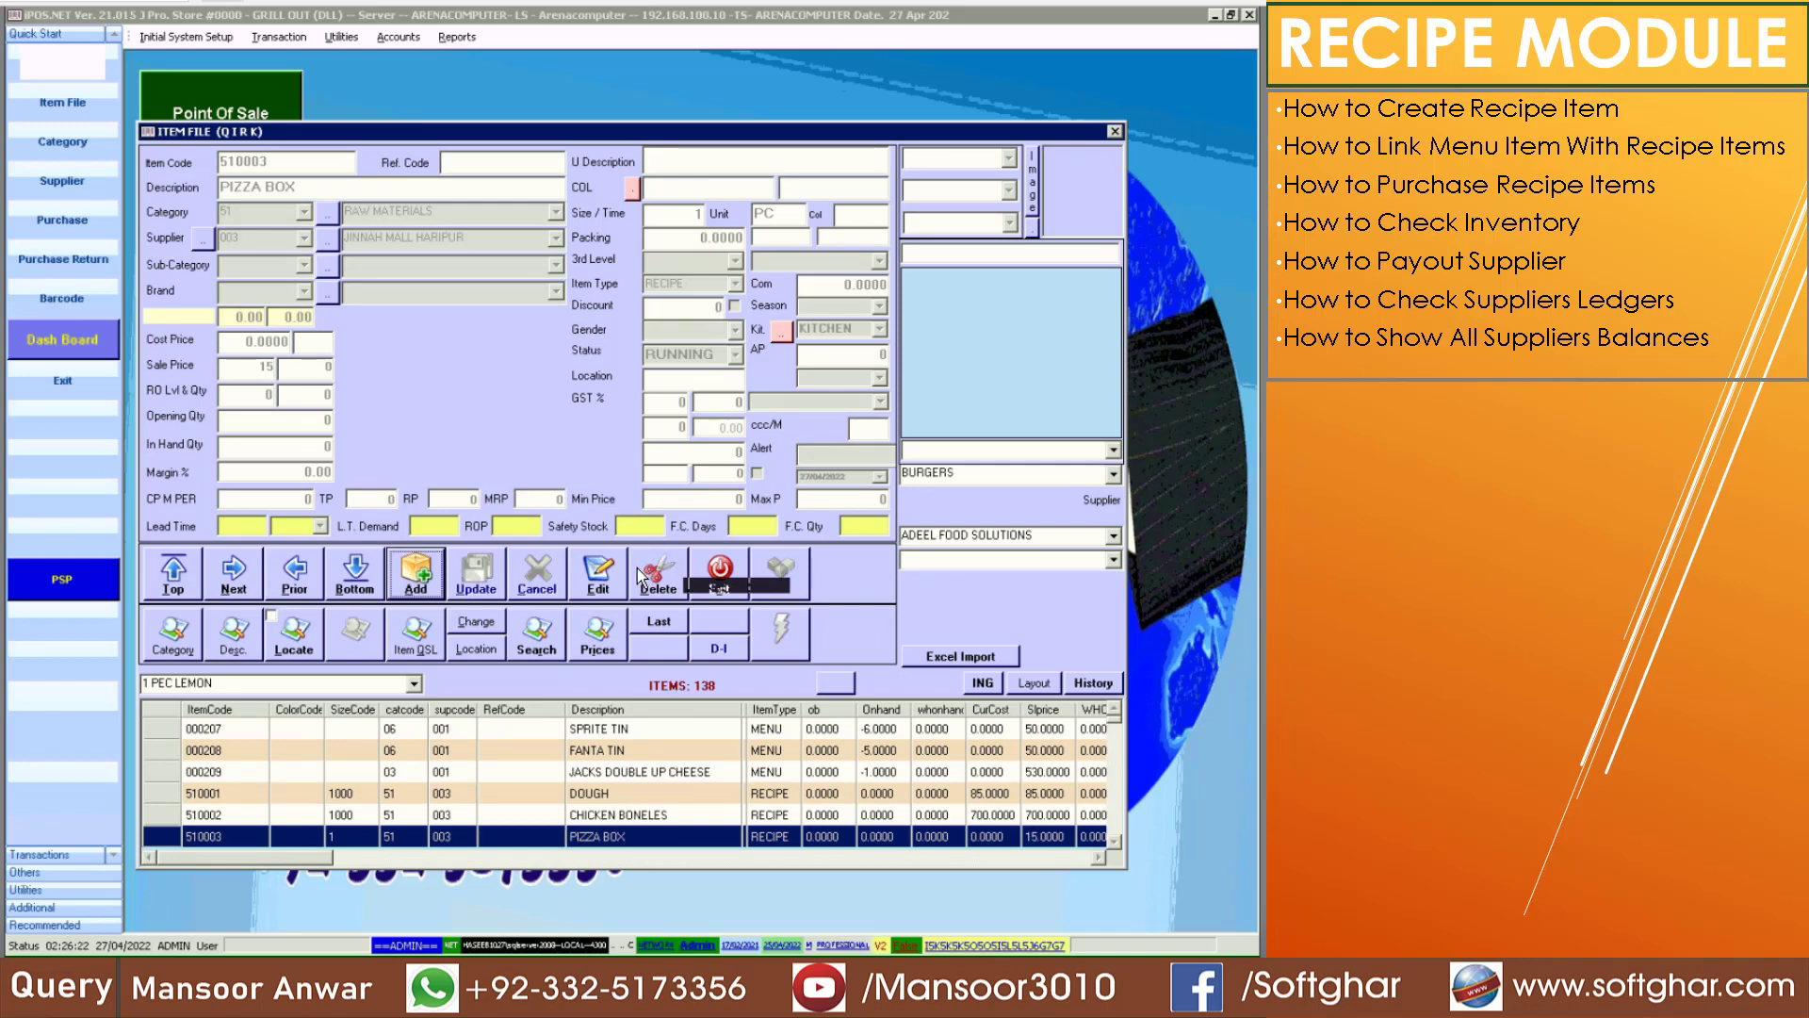
click(721, 589)
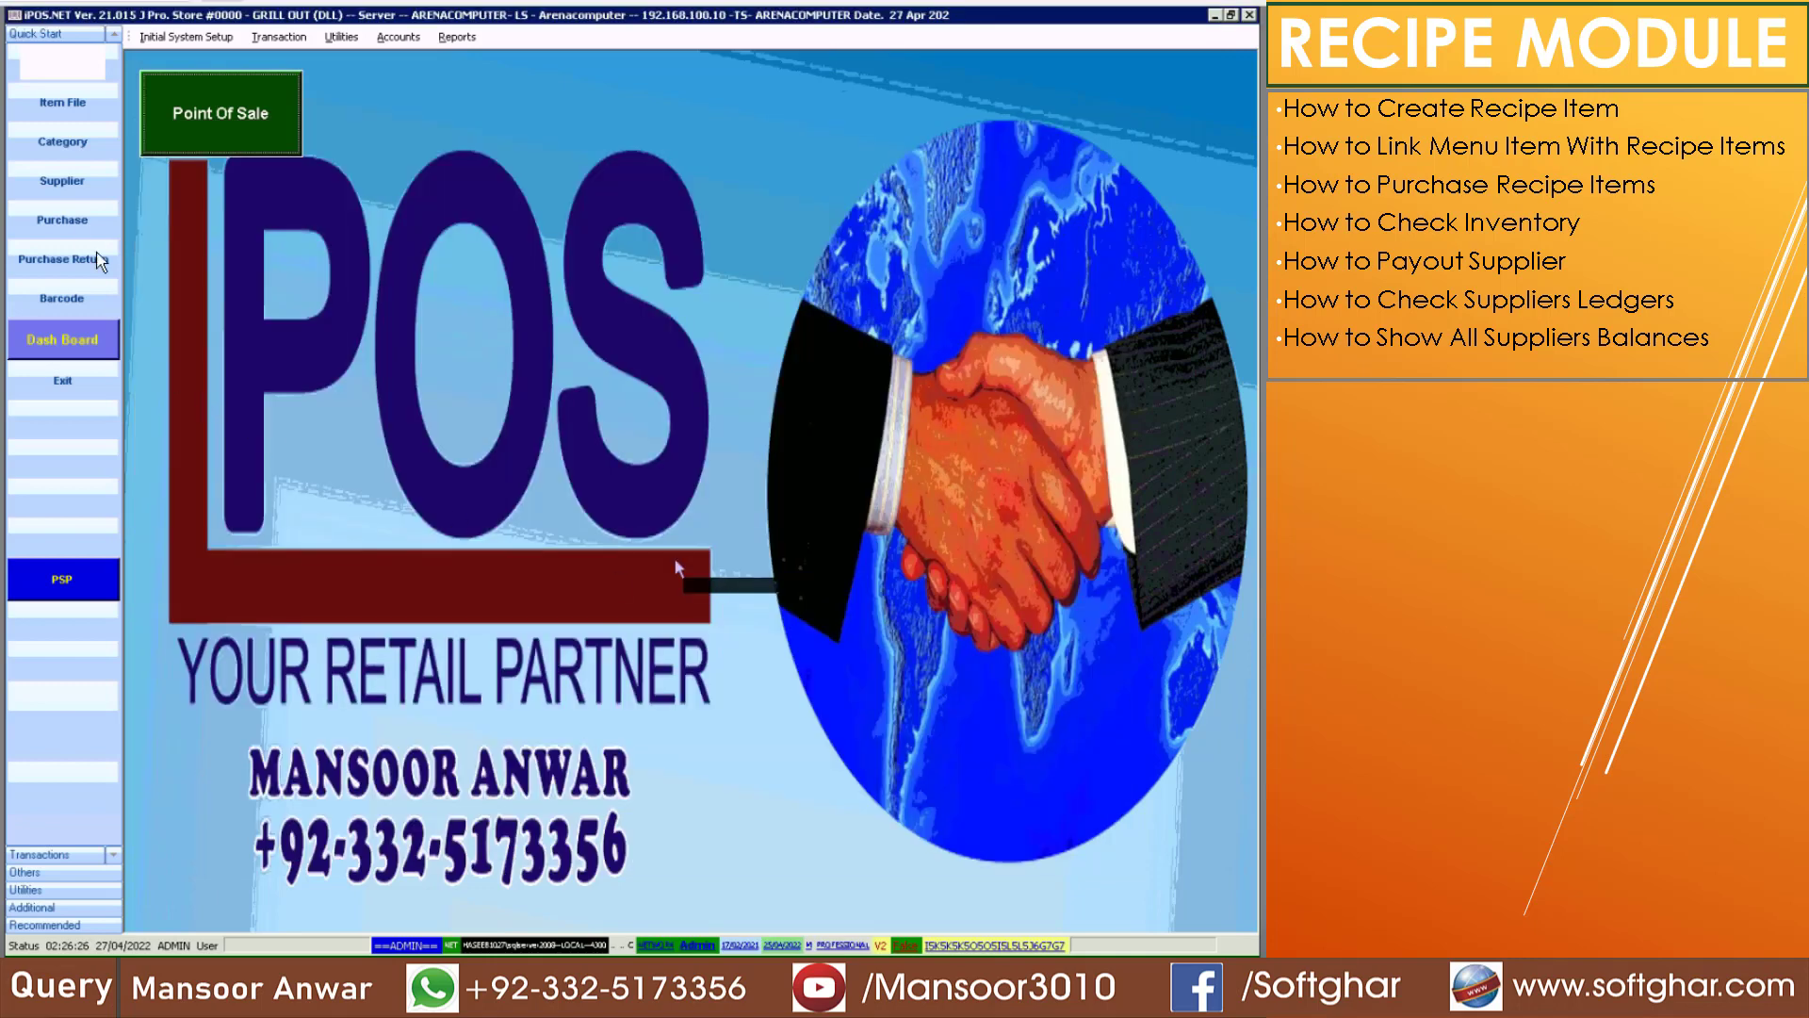
Start a new stock debit note dated 27/04/2022 with supplier 003, JINNAH MALL HARIPUR
click(101, 260)
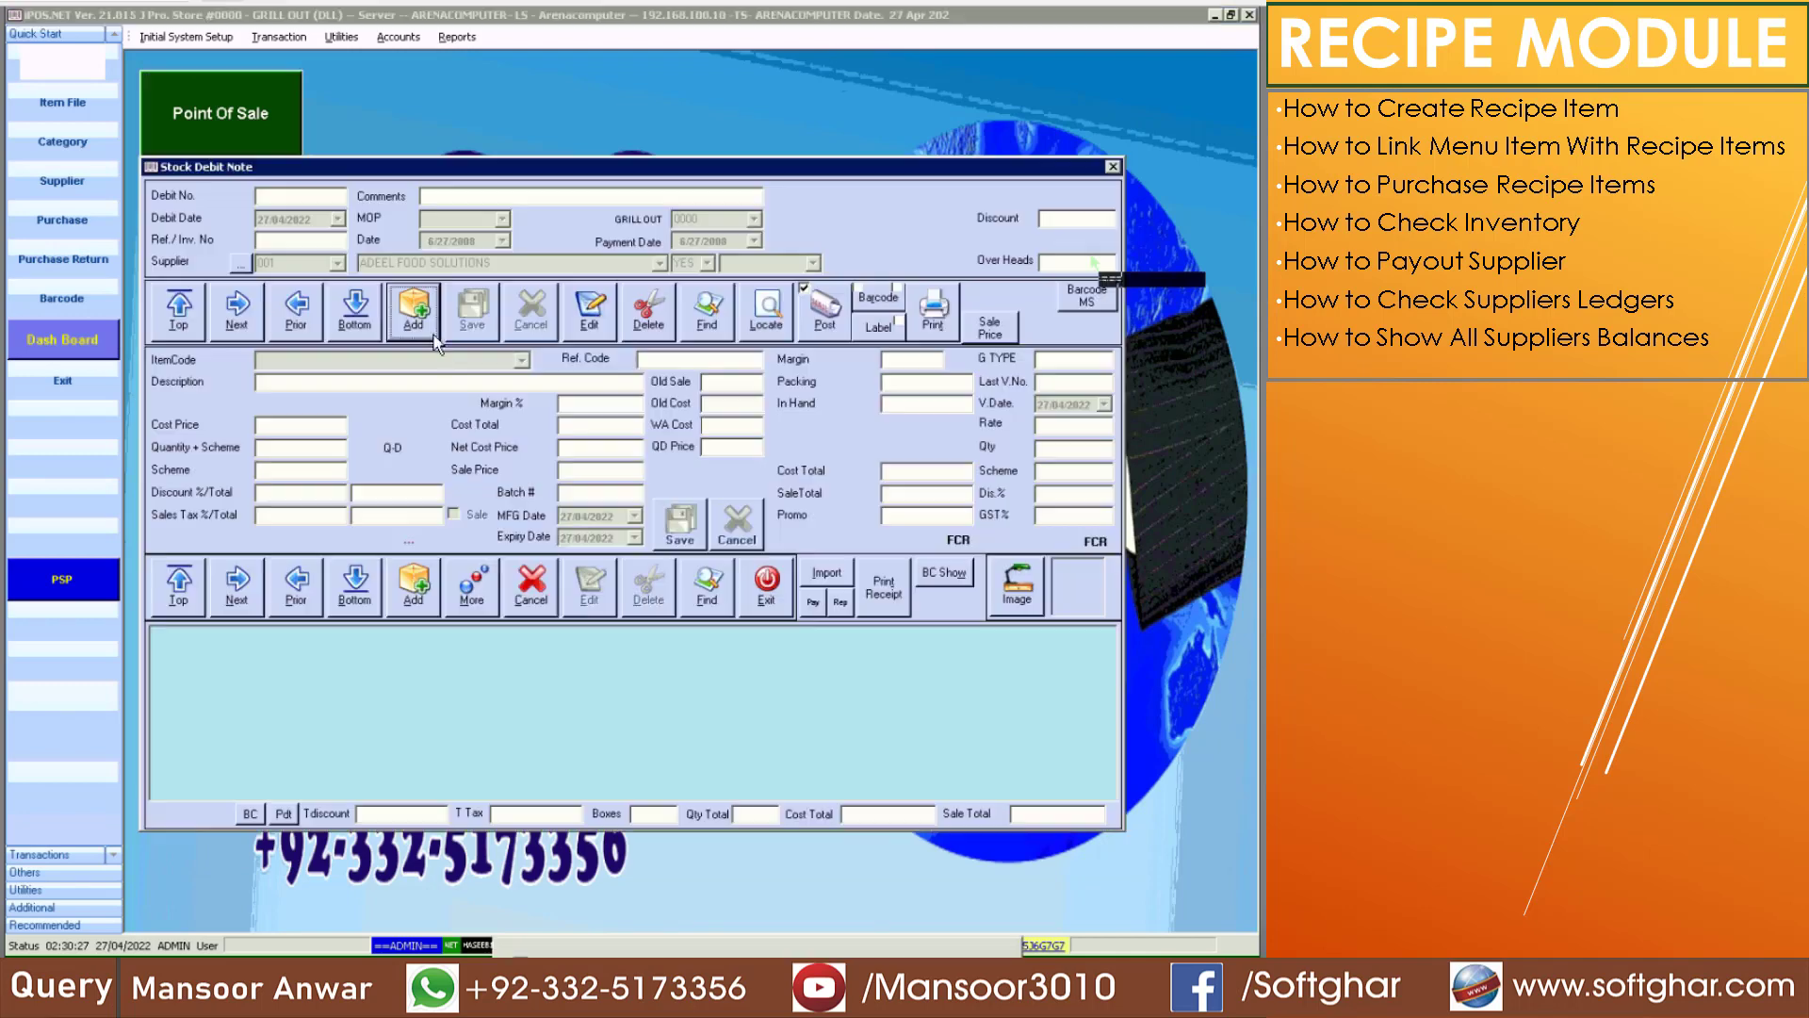
click(415, 311)
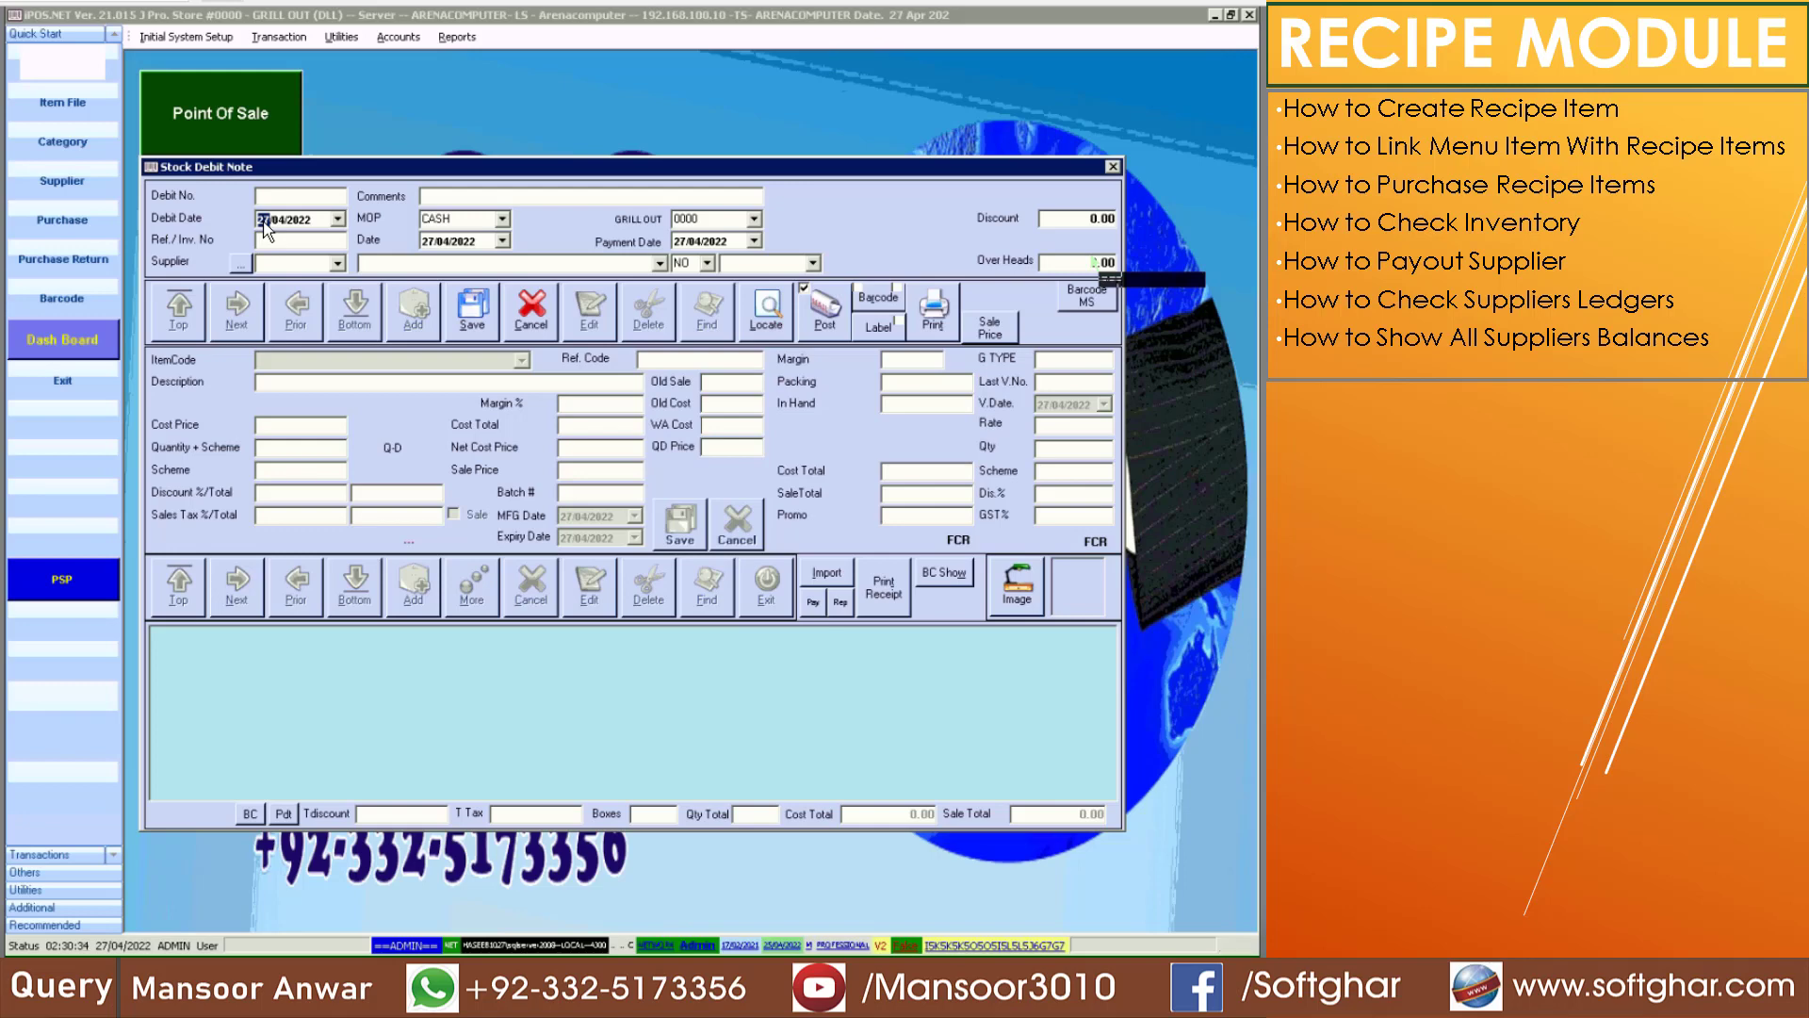
key(Return)
click(527, 321)
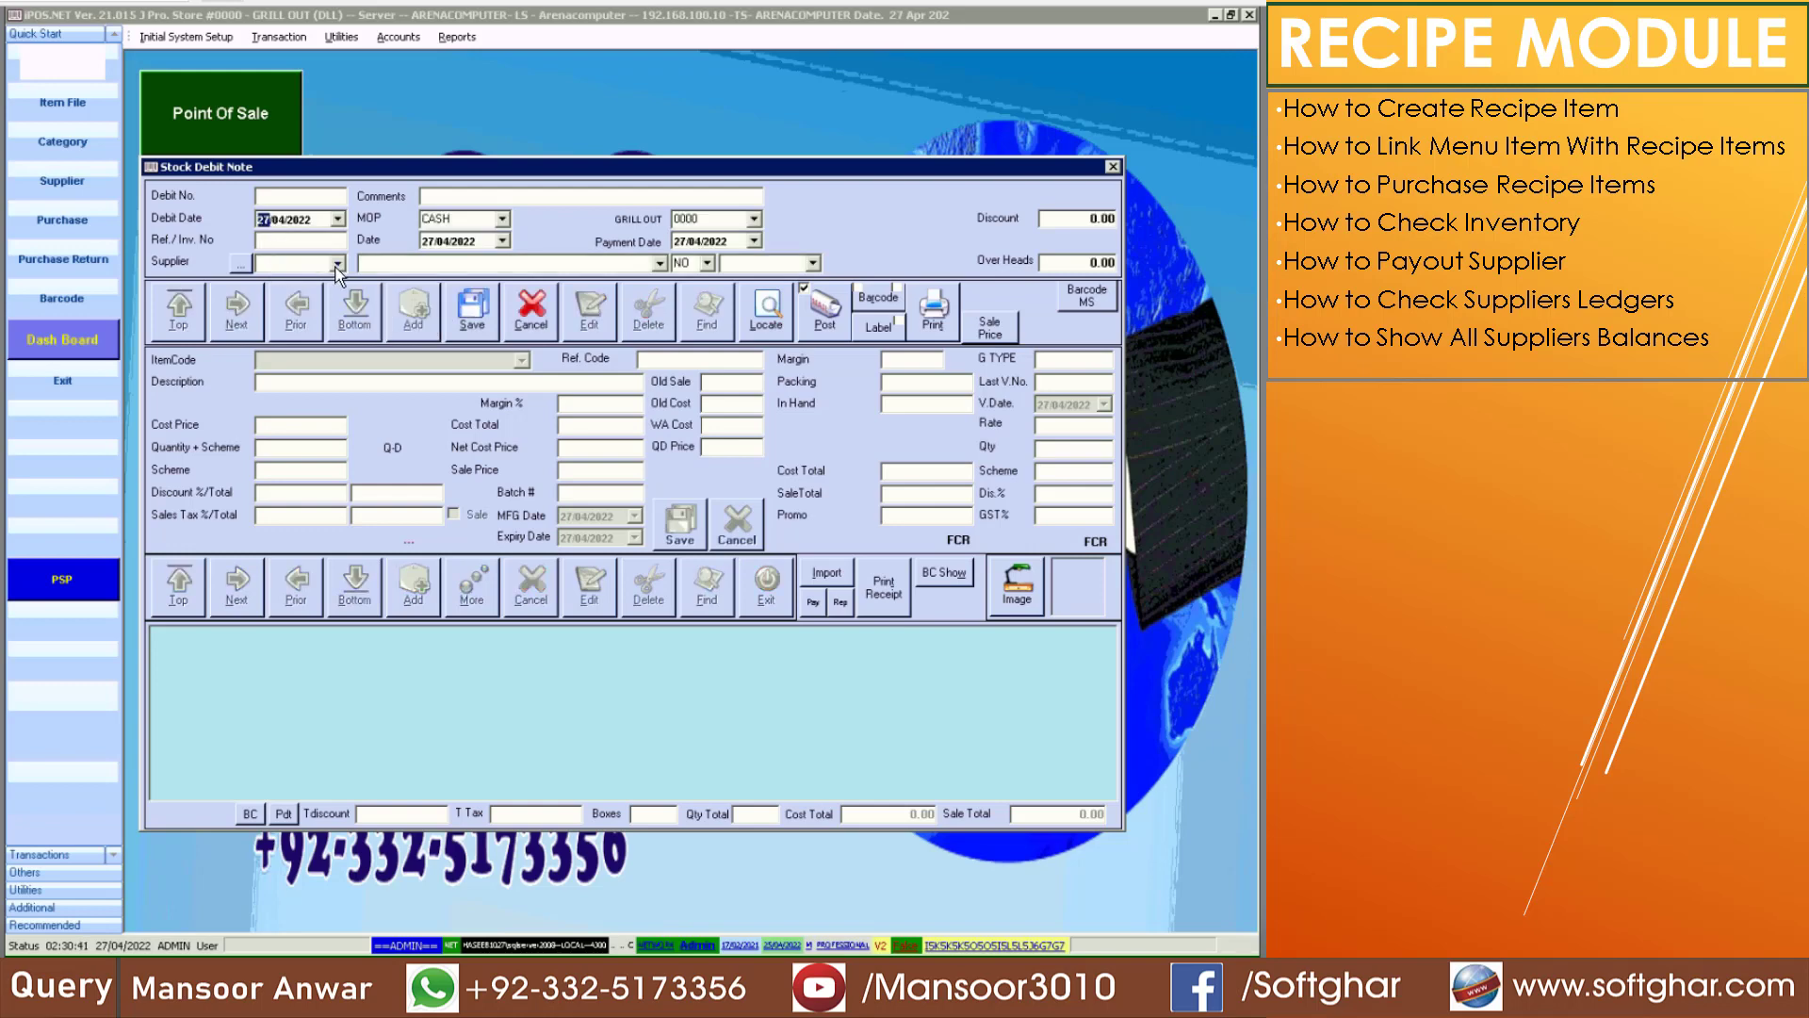
click(337, 264)
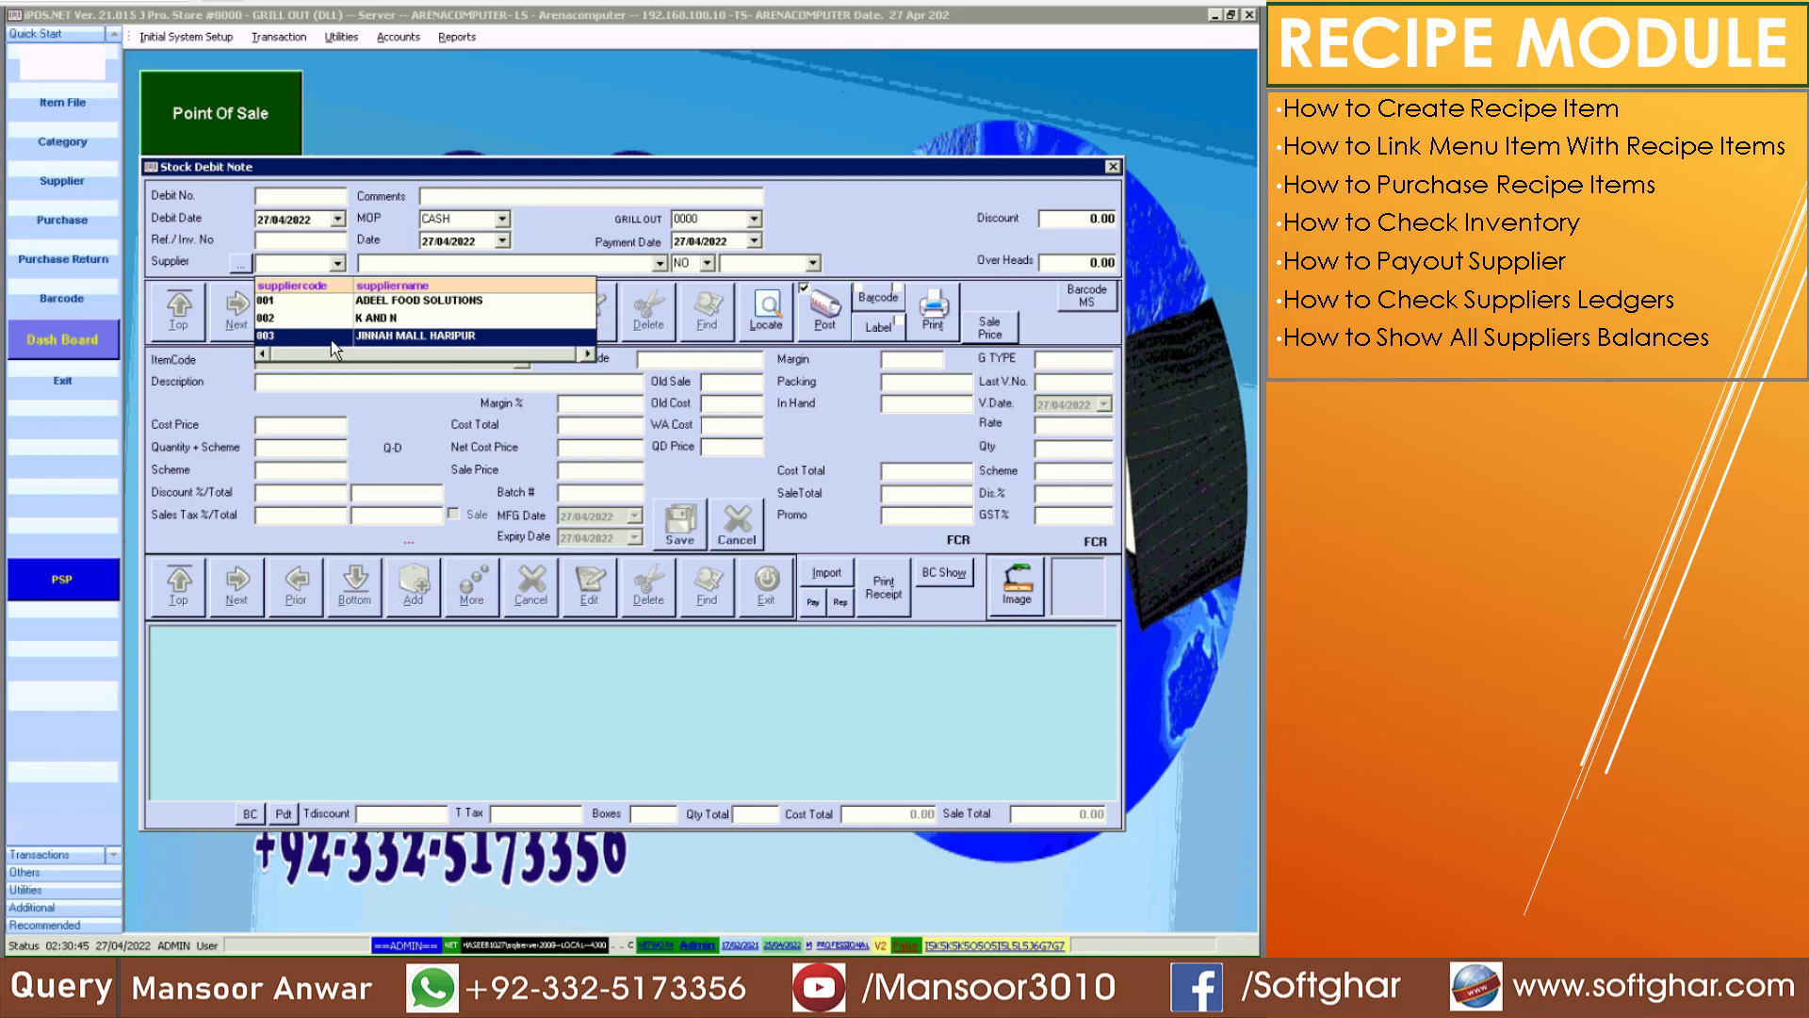
click(443, 339)
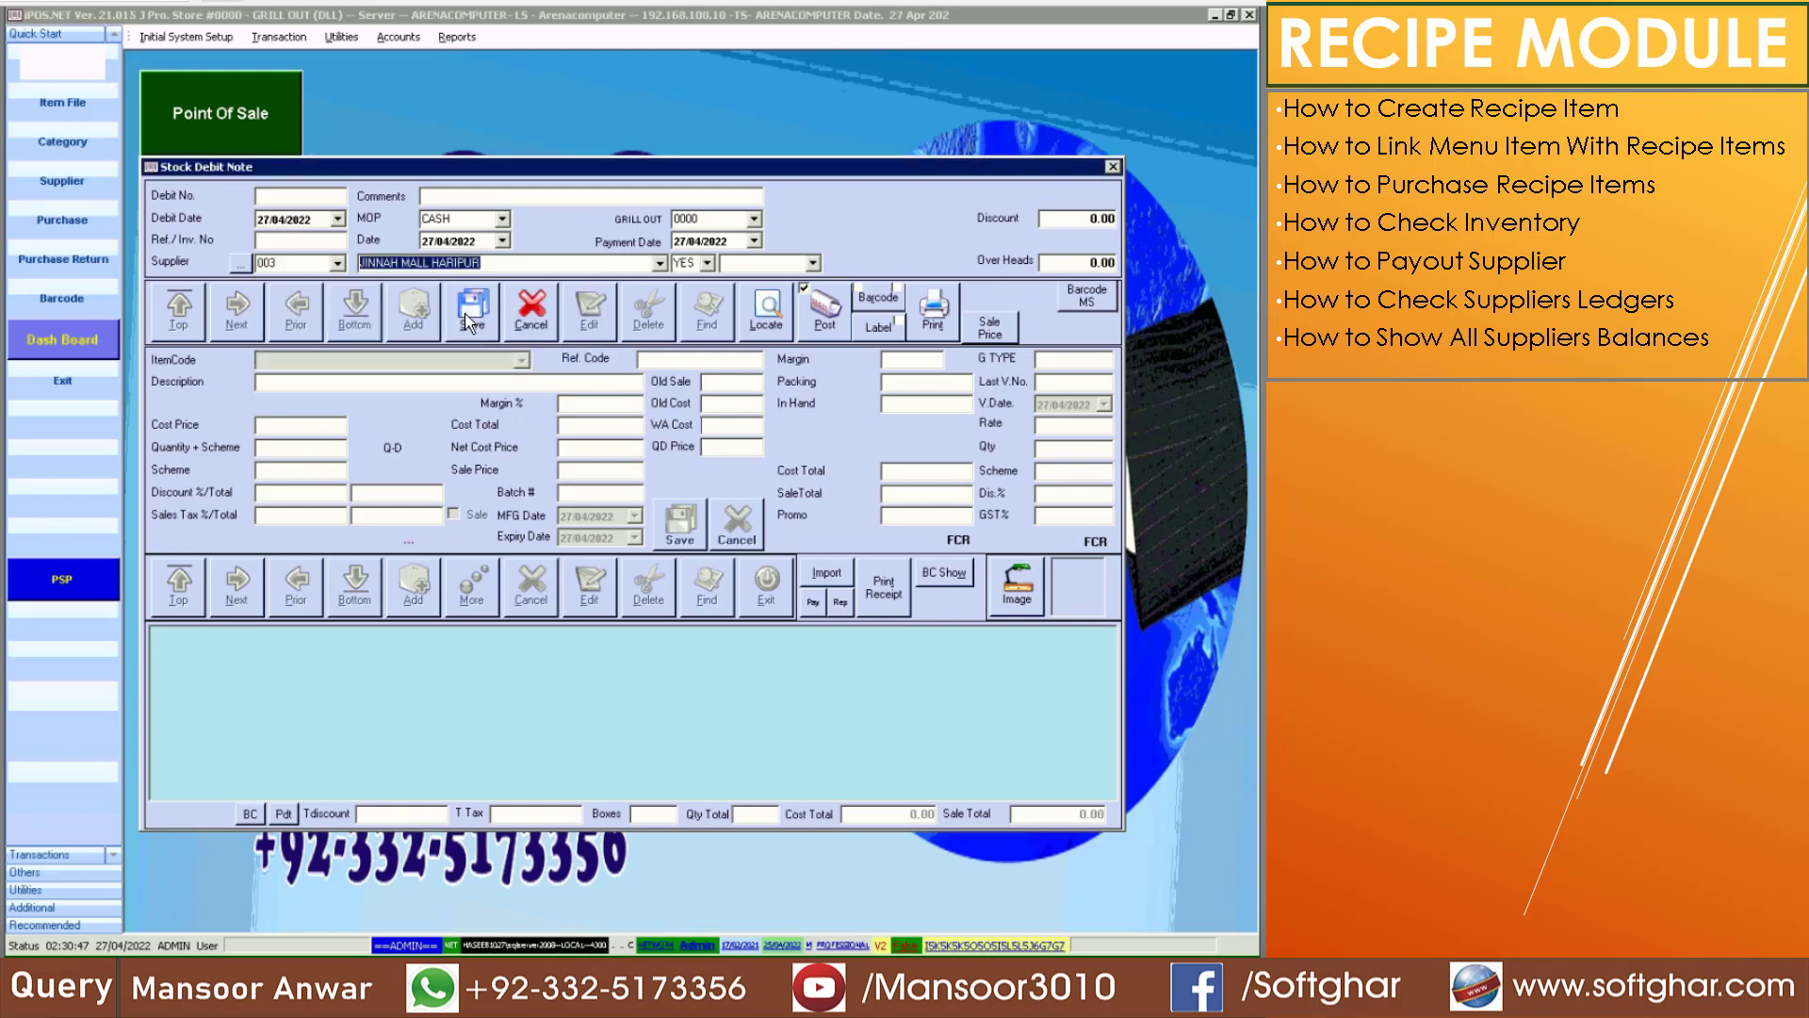
Add an item line to the debit note, searching for "do" and choosing item 510001, DOUGH
click(422, 570)
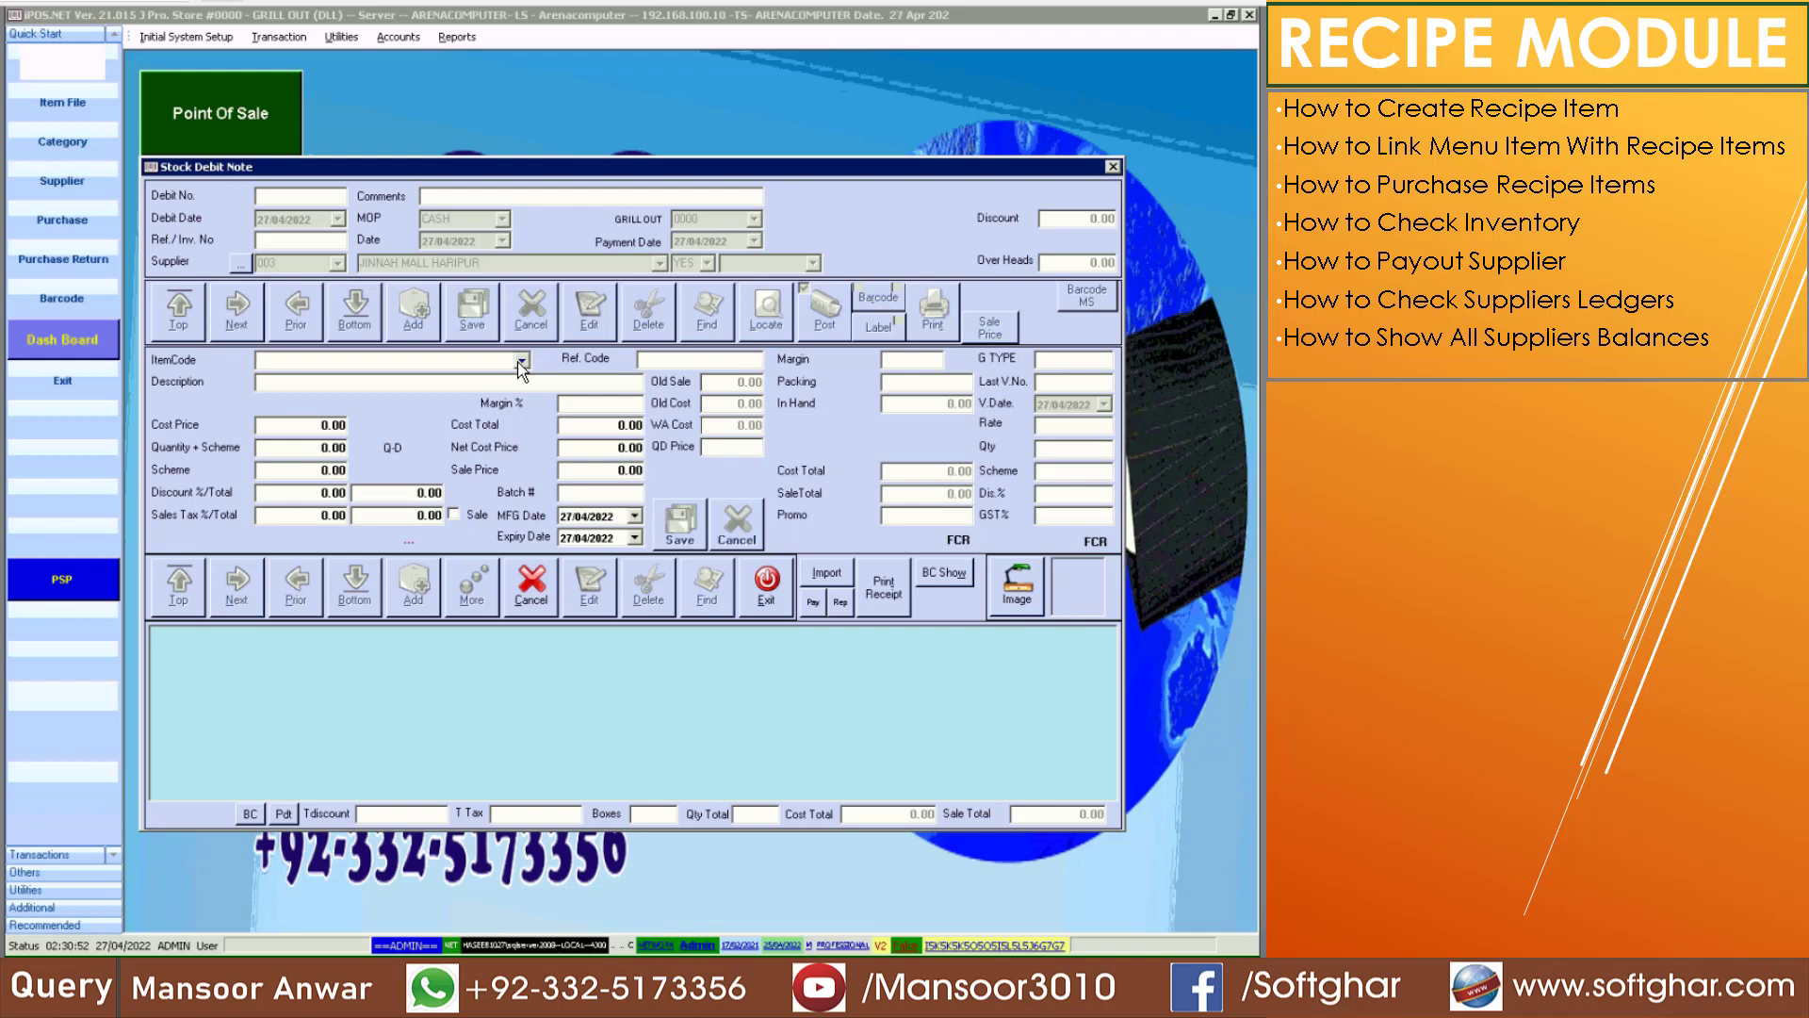
text(/do)
key(Return)
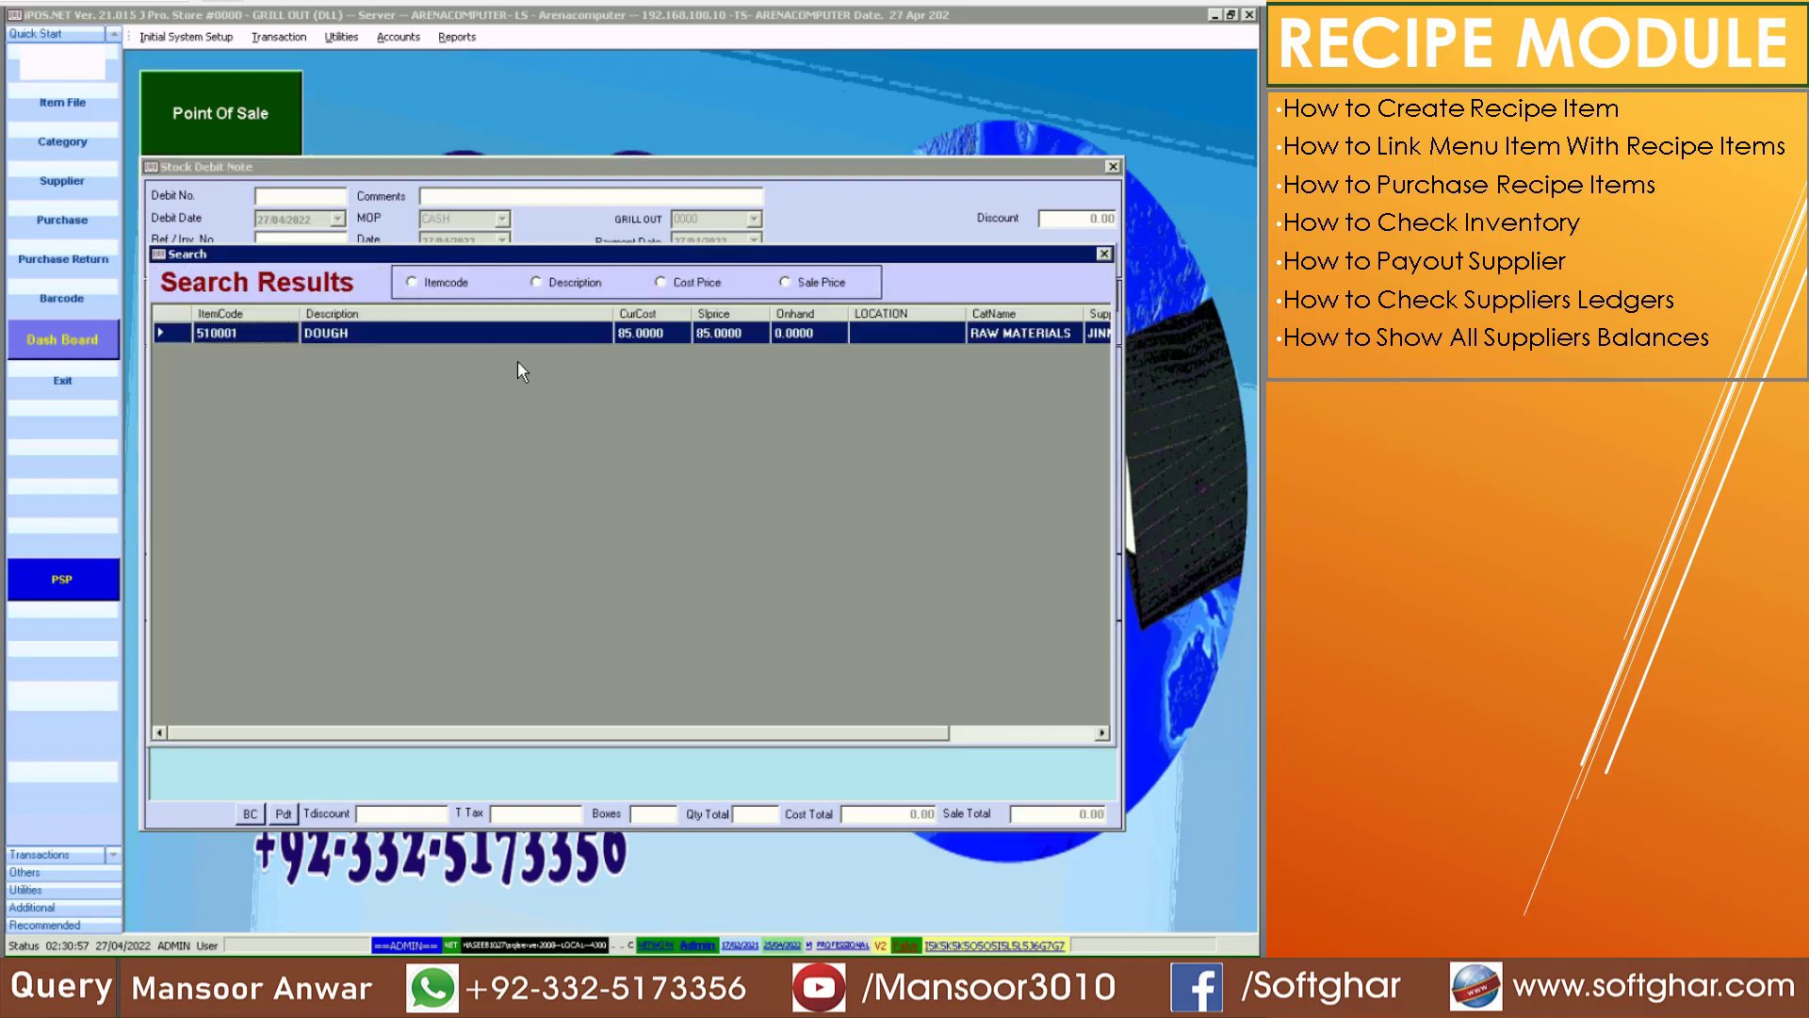
key(Return)
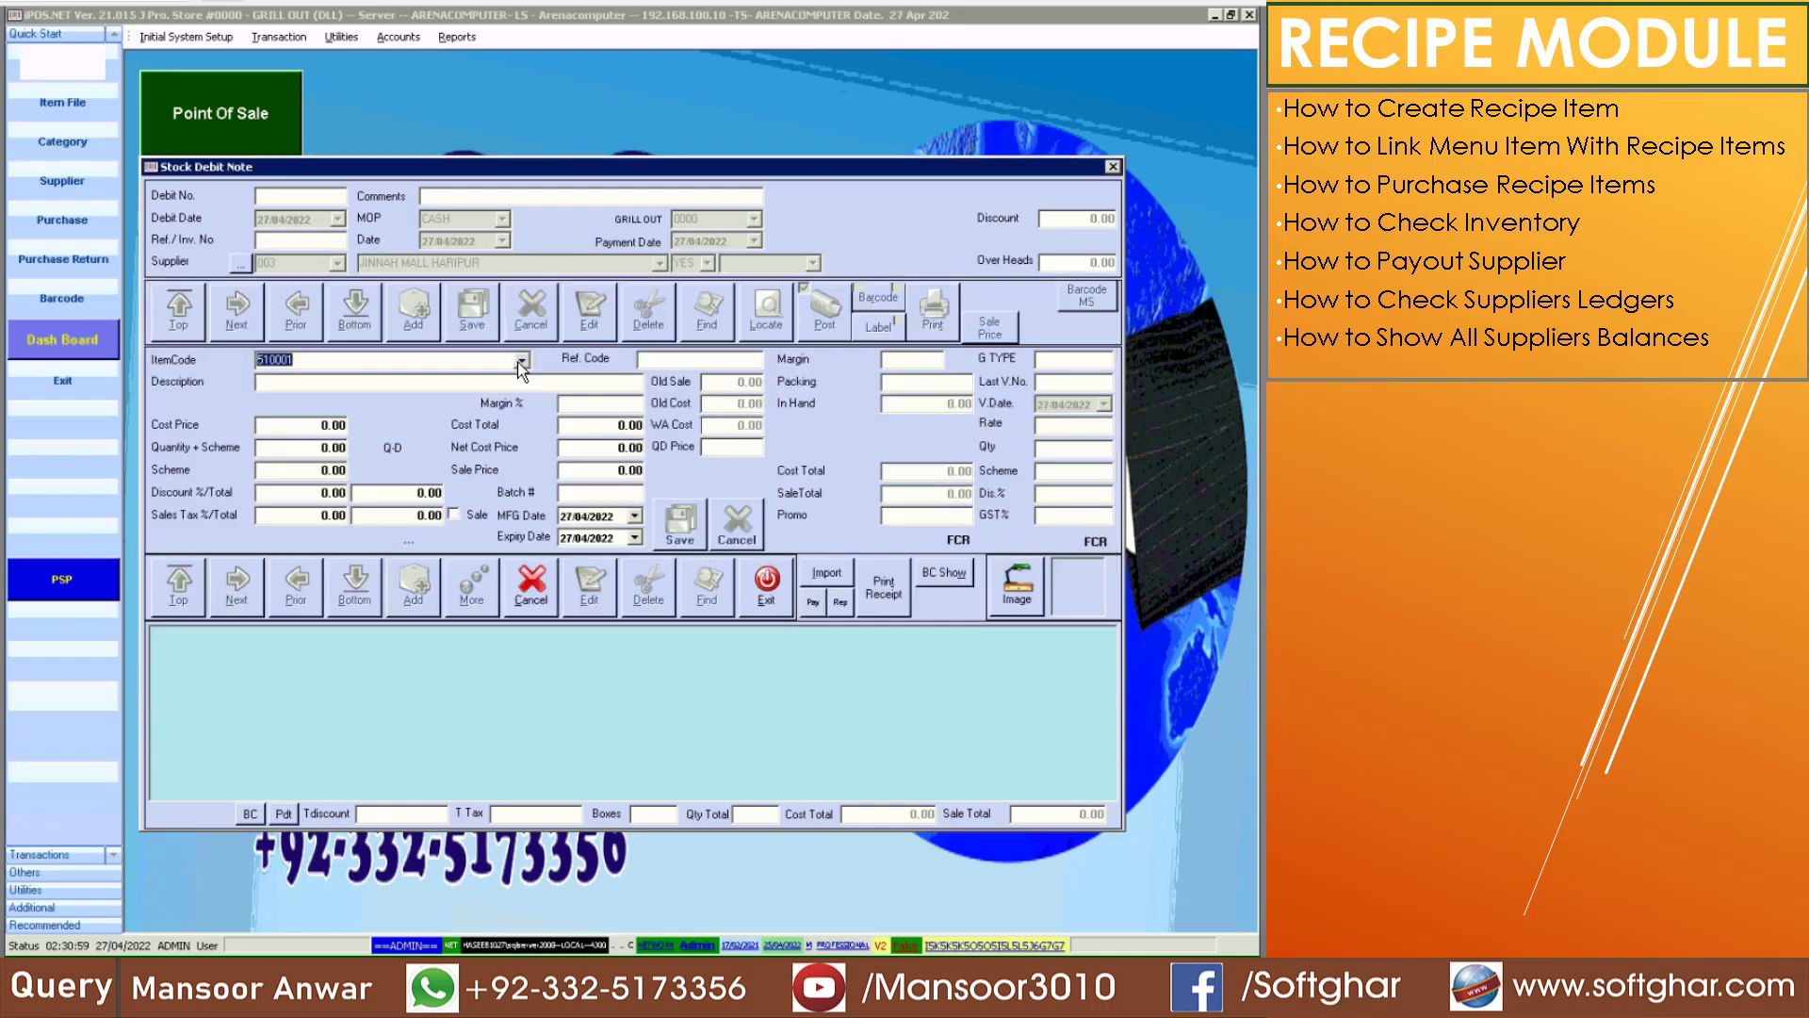
key(Return)
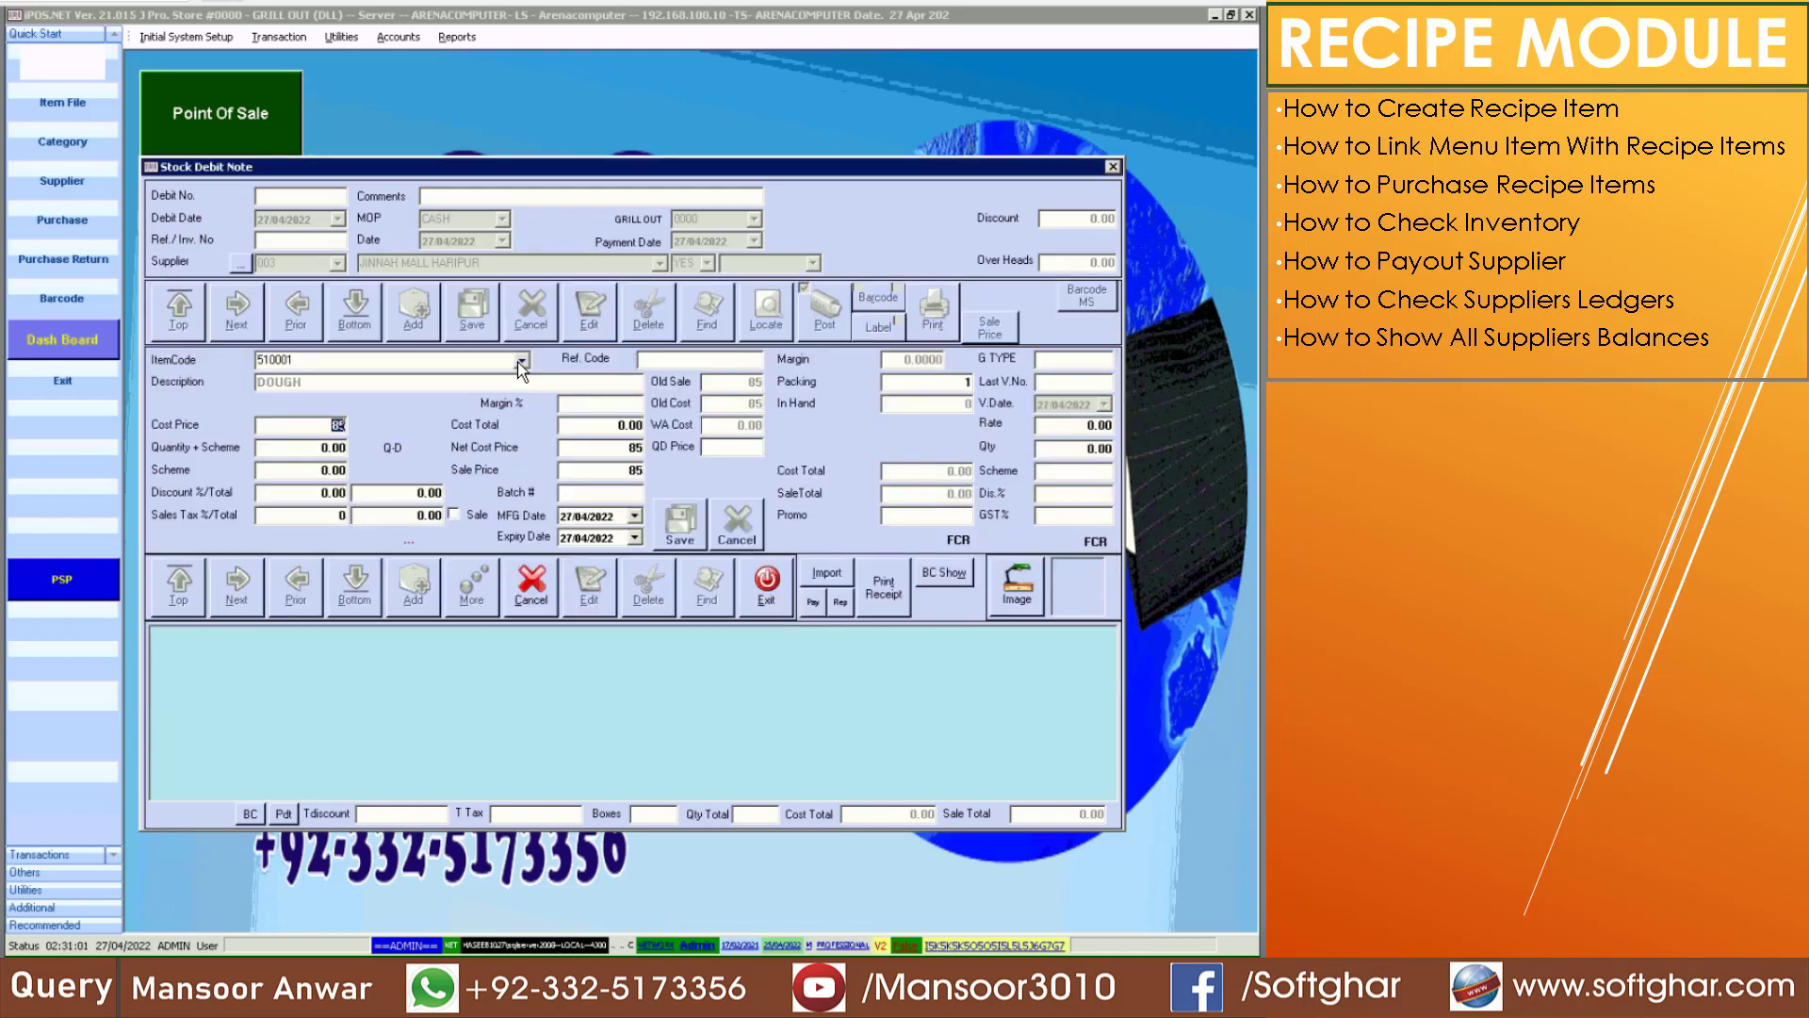
Set the DOUGH quantity to 30, save the line and choose to add more items
key(Return)
text(30)
key(Return)
key(Return)
key(Return)
key(Return)
key(Return)
key(Return)
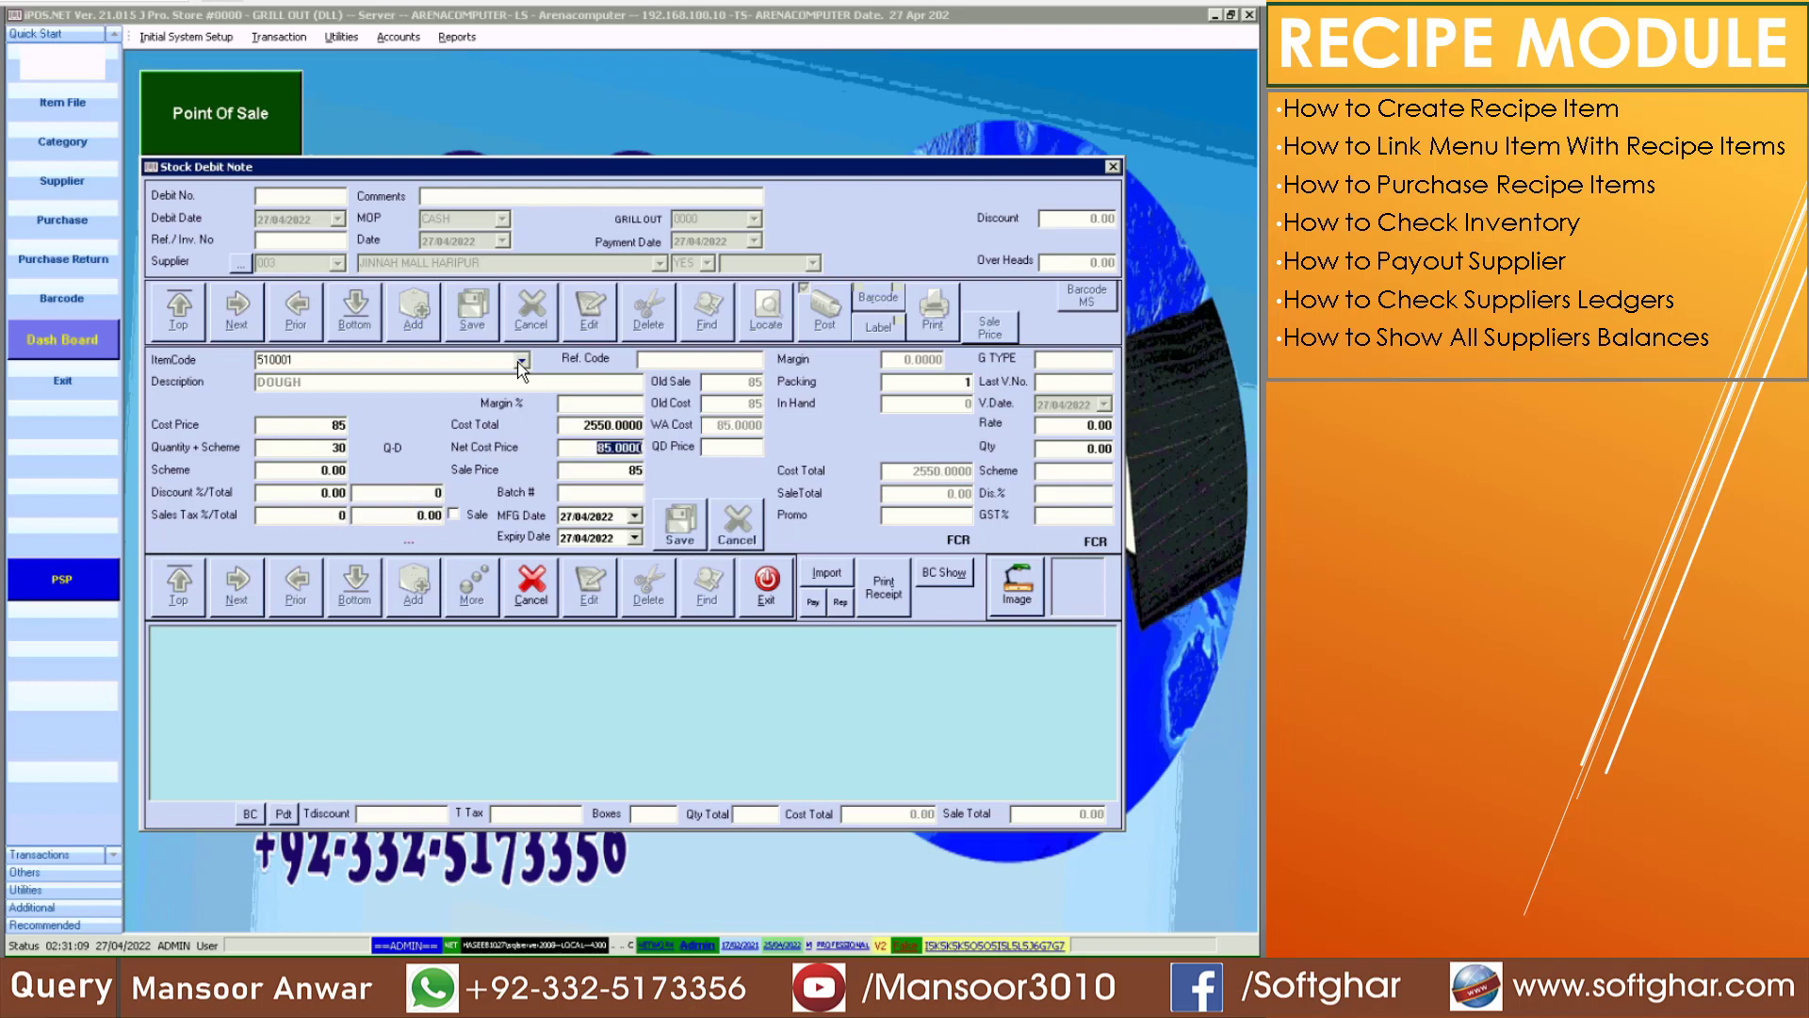
key(Return)
key(Return)
key(Return)
key(Return)
key(Return)
key(Return)
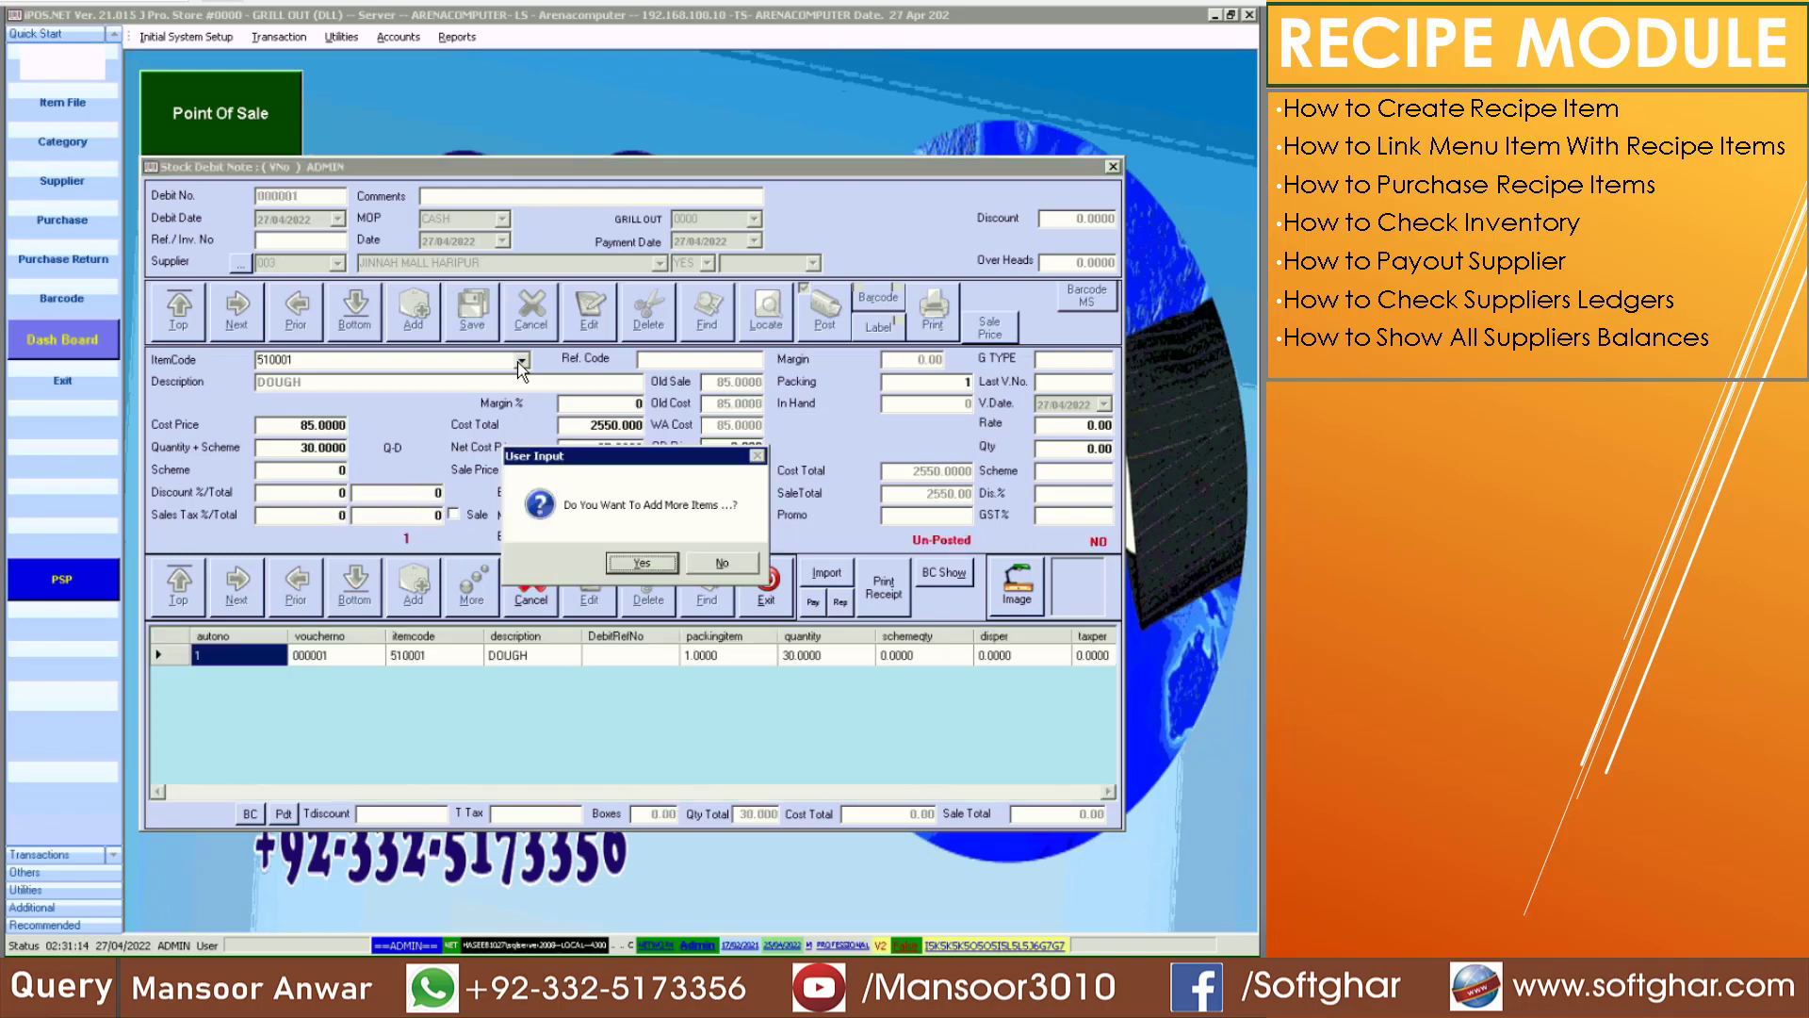
key(Return)
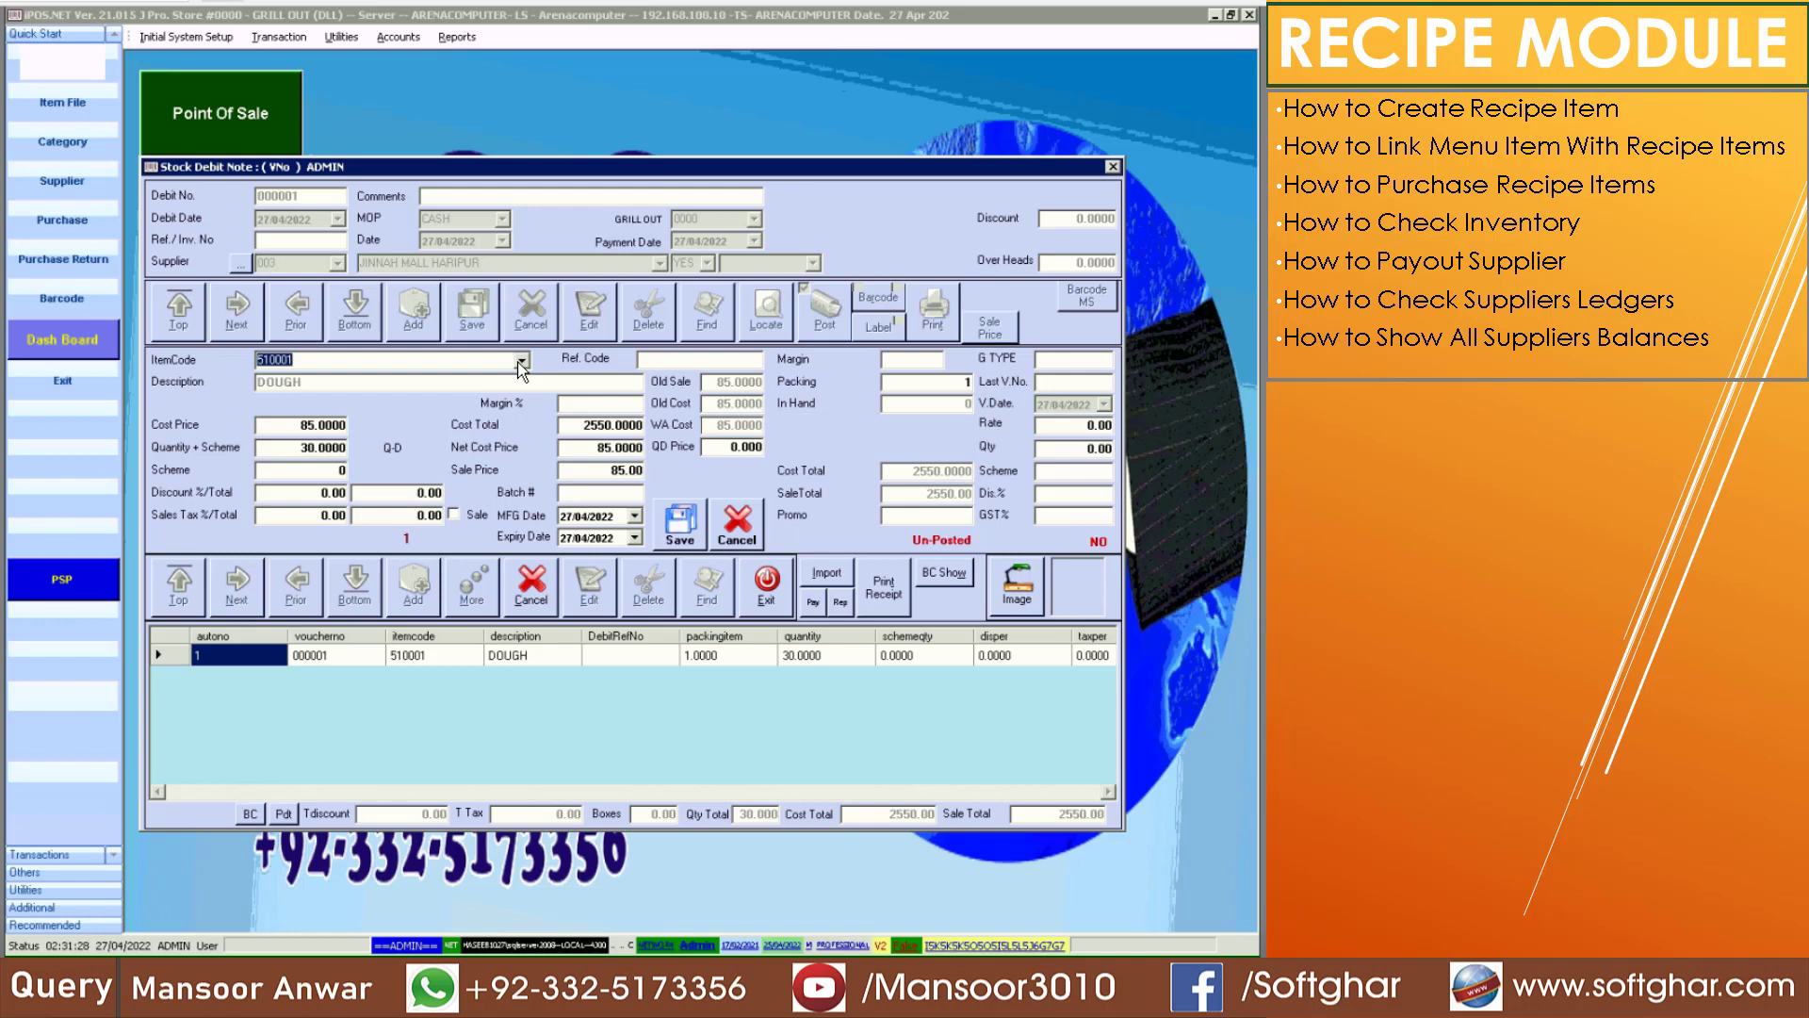
Search the items for "CHIC" and choose item 510002, CHICKEN BONELES, for the next line
text(/CHIC)
key(Return)
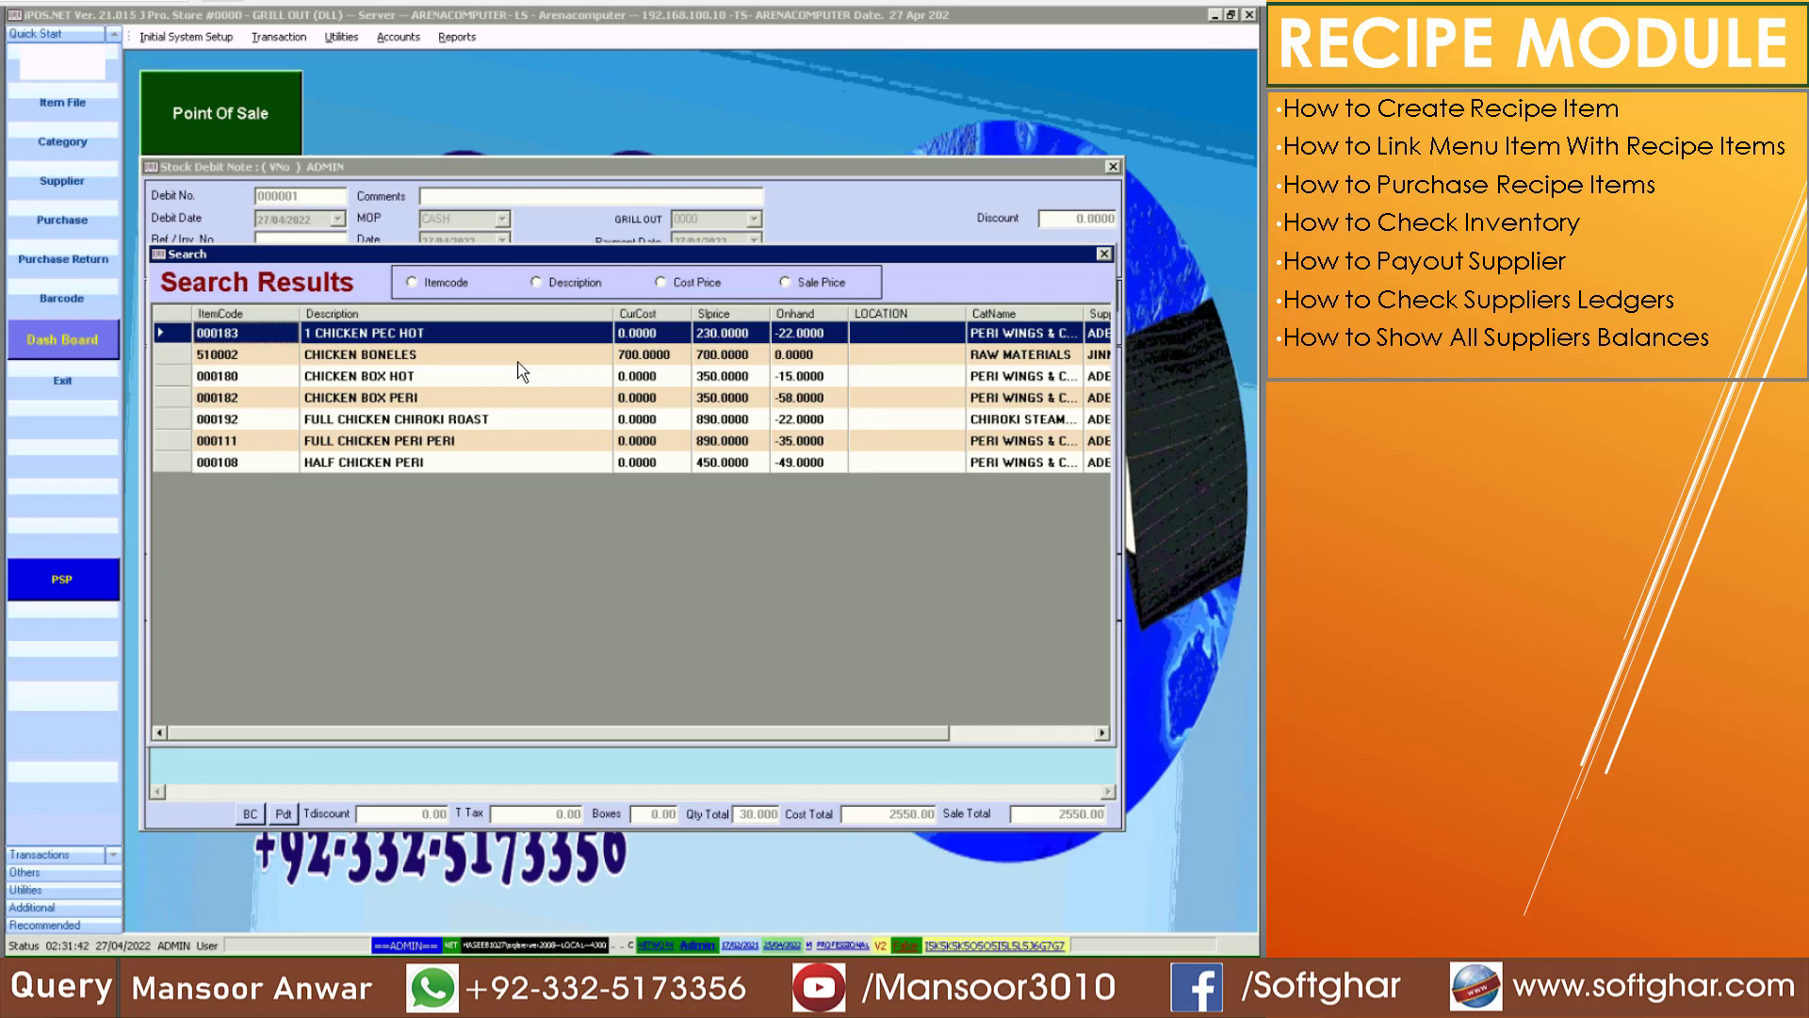
click(256, 362)
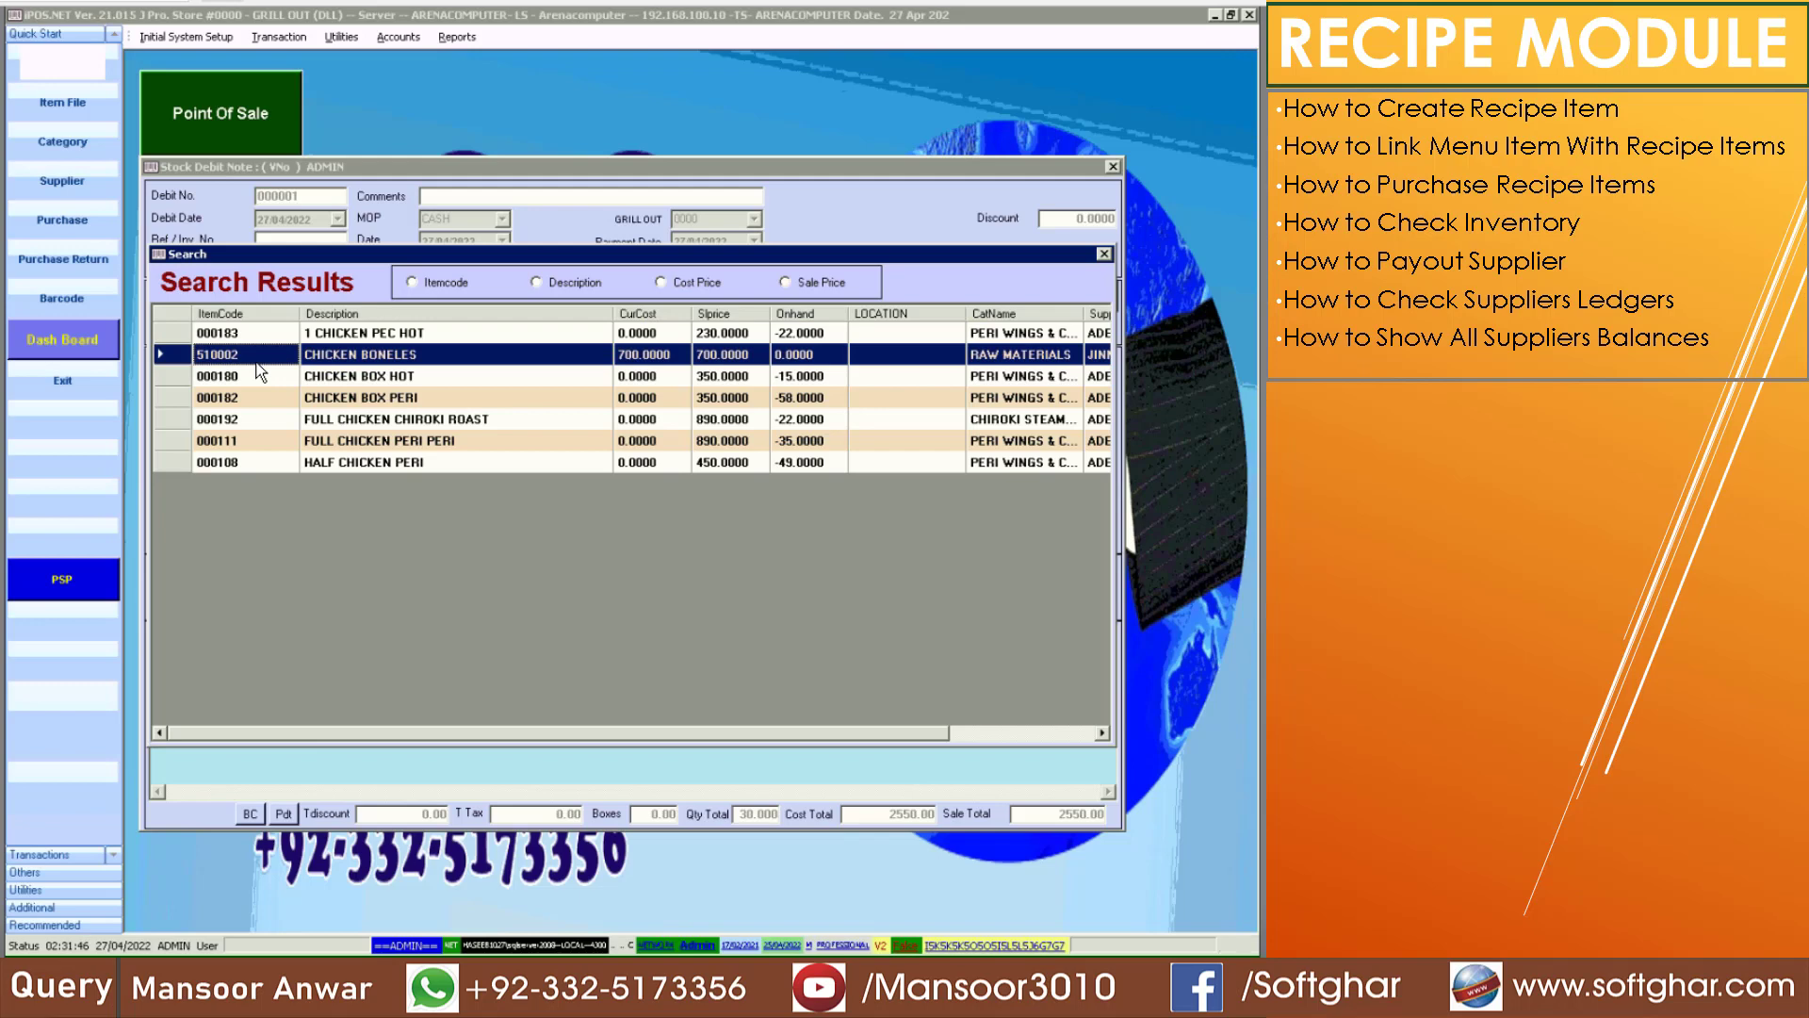
double_click(256, 362)
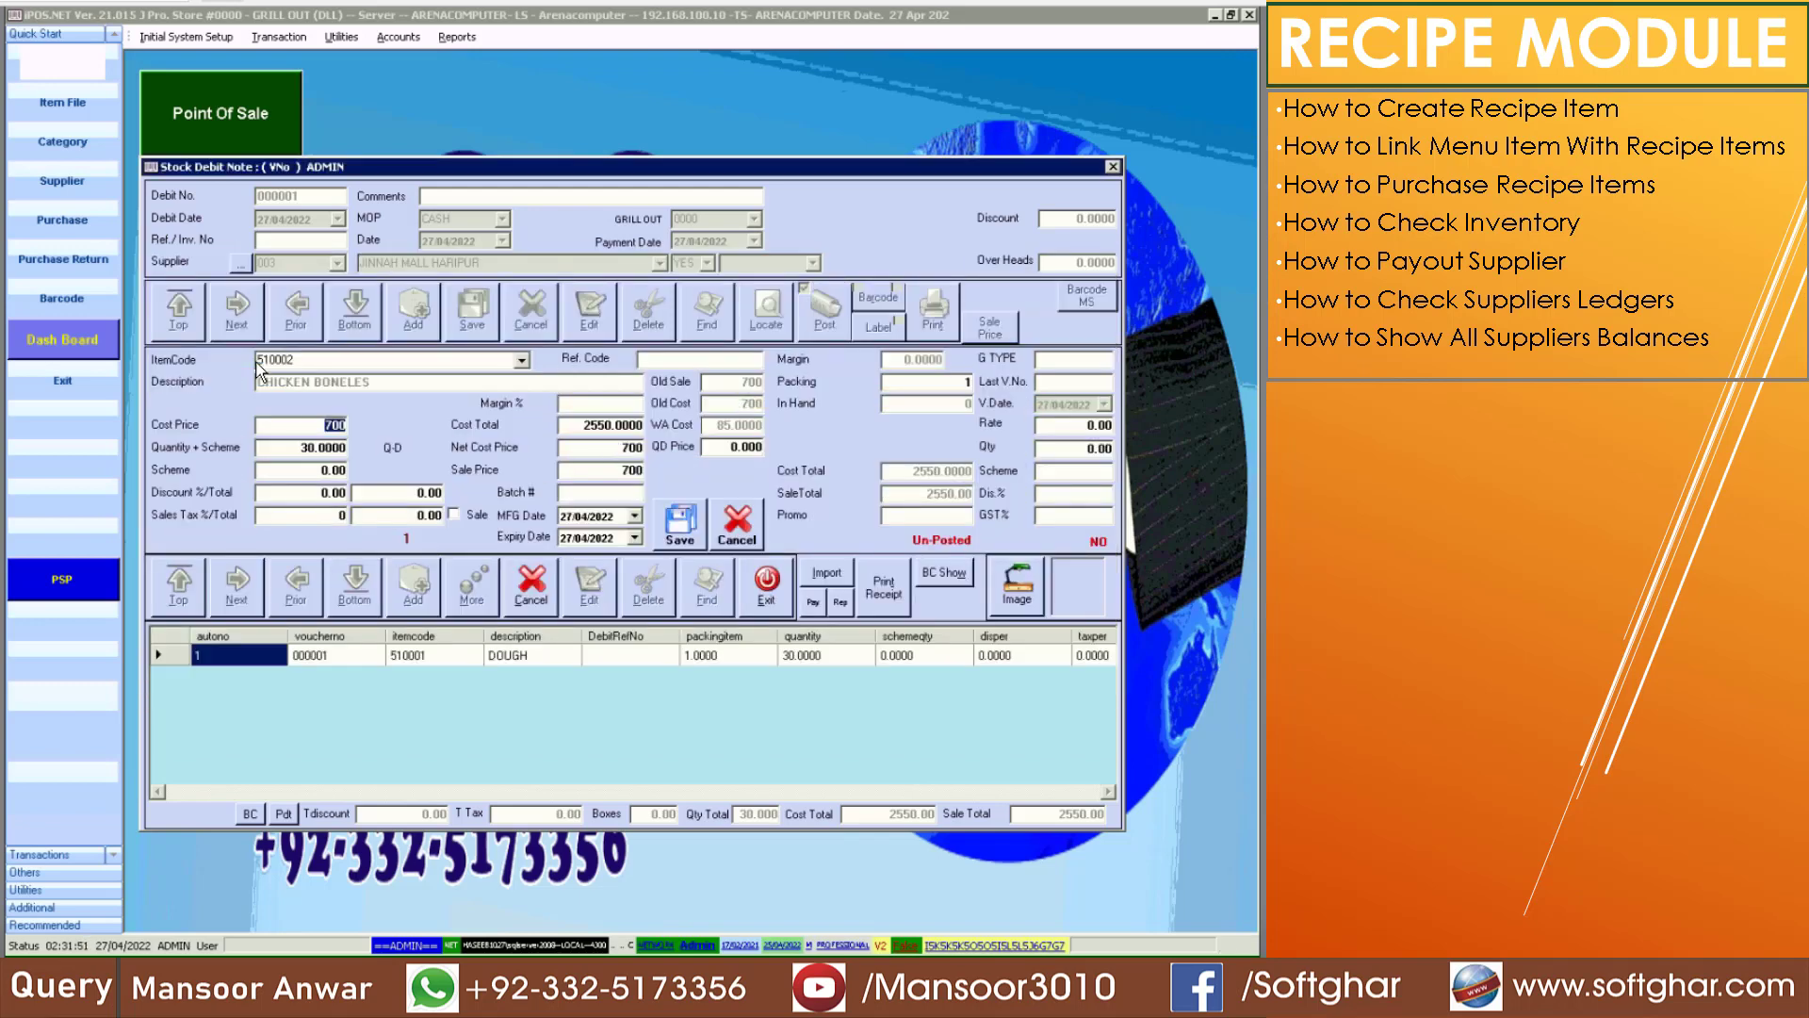
Set the CHICKEN BONELES quantity to 10, save the line and continue adding items
key(Return)
text(10)
key(Return)
key(Return)
key(Return)
key(Return)
key(Return)
key(Return)
key(Return)
key(Return)
key(Return)
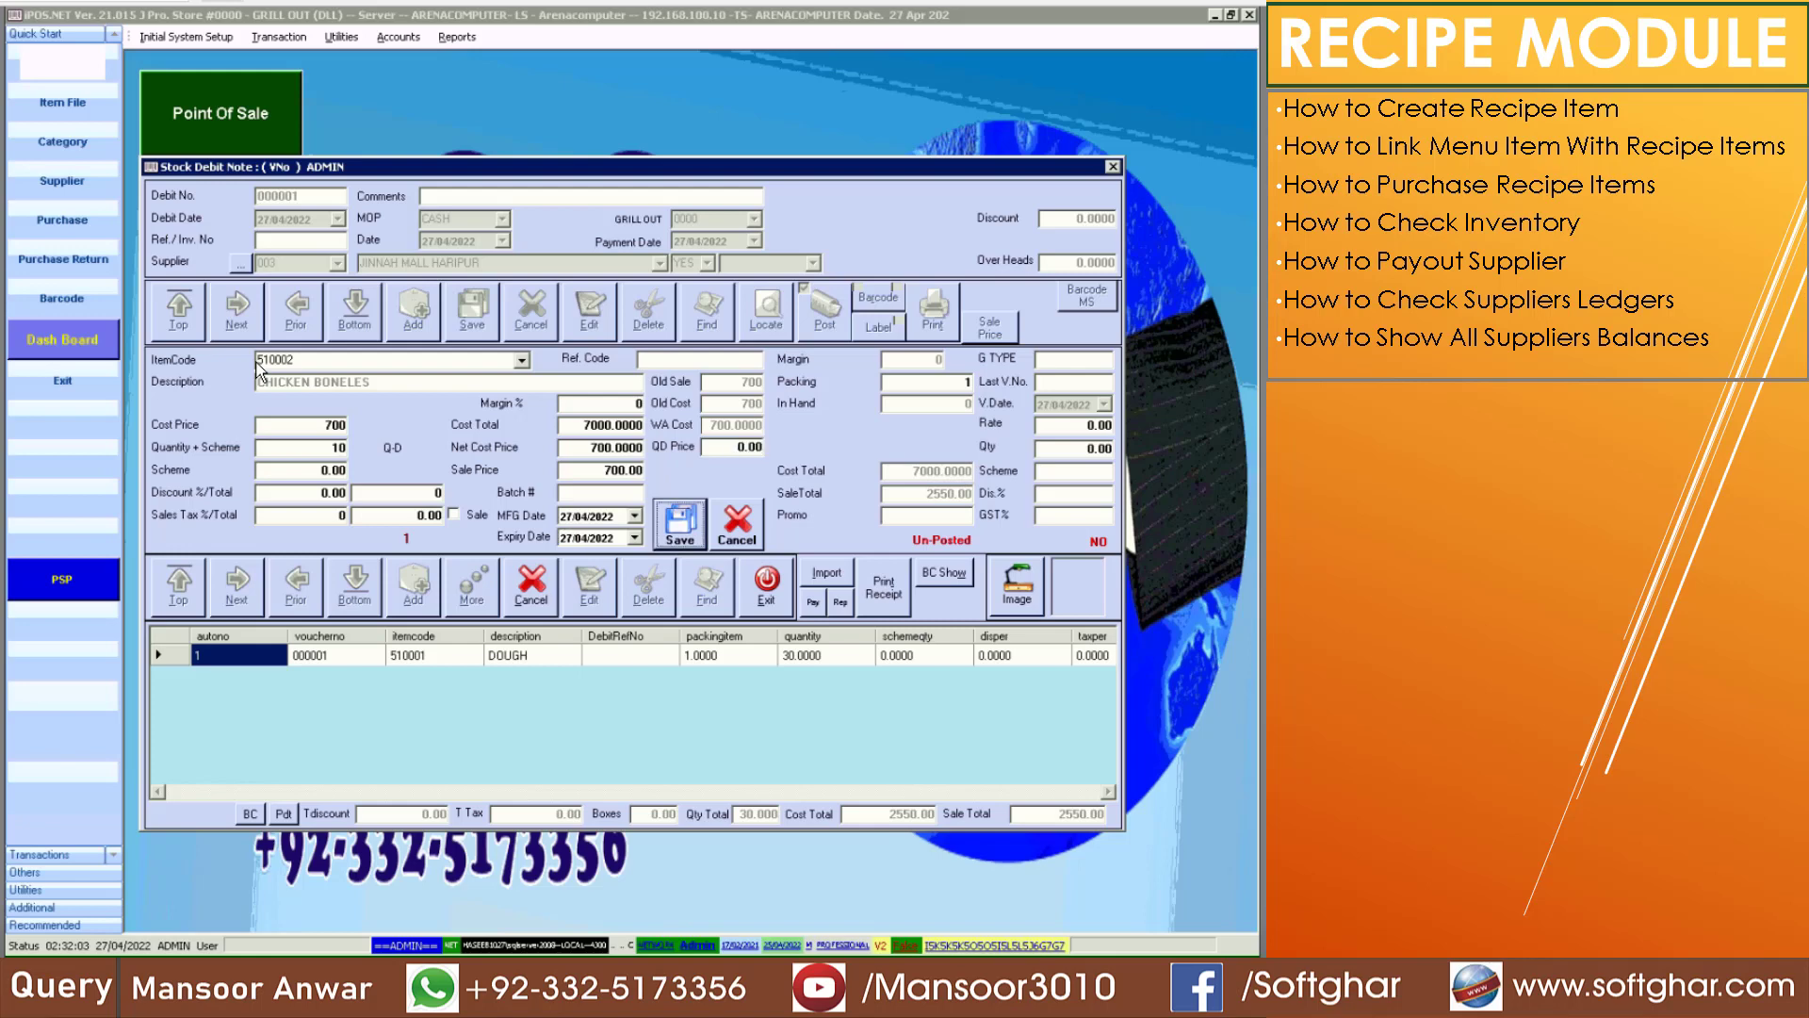
key(Return)
key(Return)
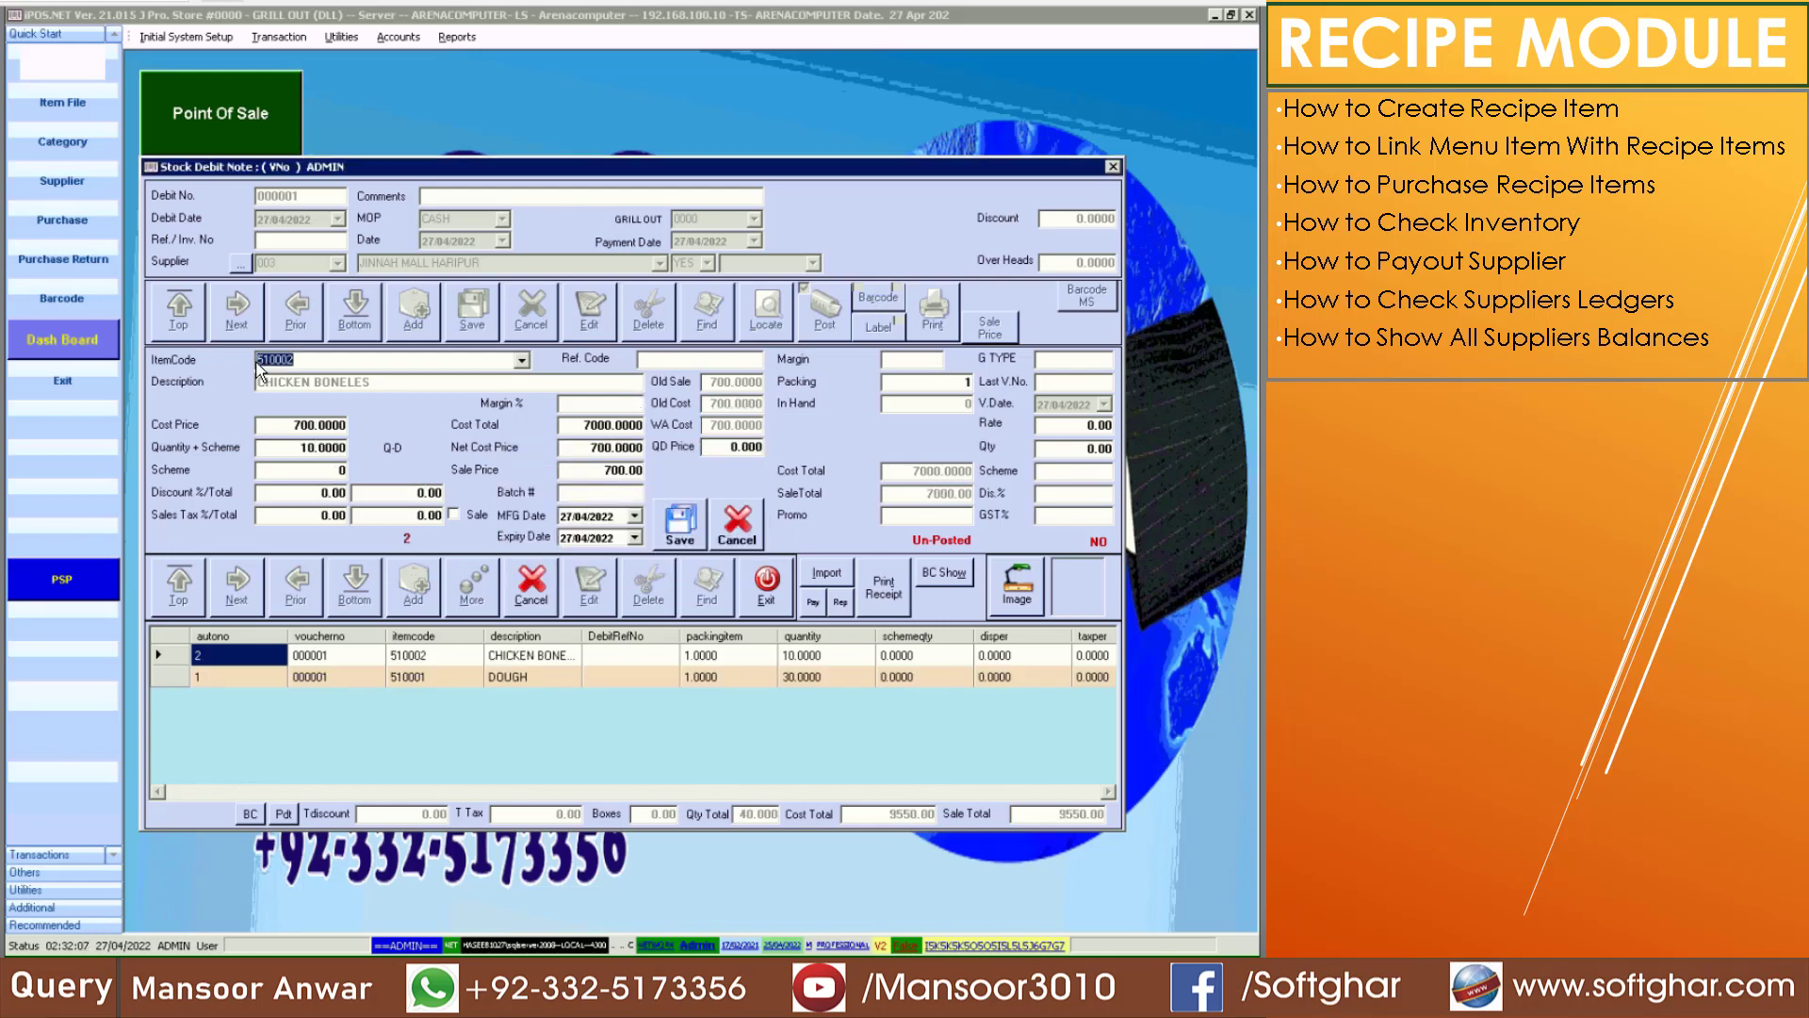
Enter item 510003, PIZZA BOX, on the next line with cost price 15 and quantity 300
text(510003)
key(Return)
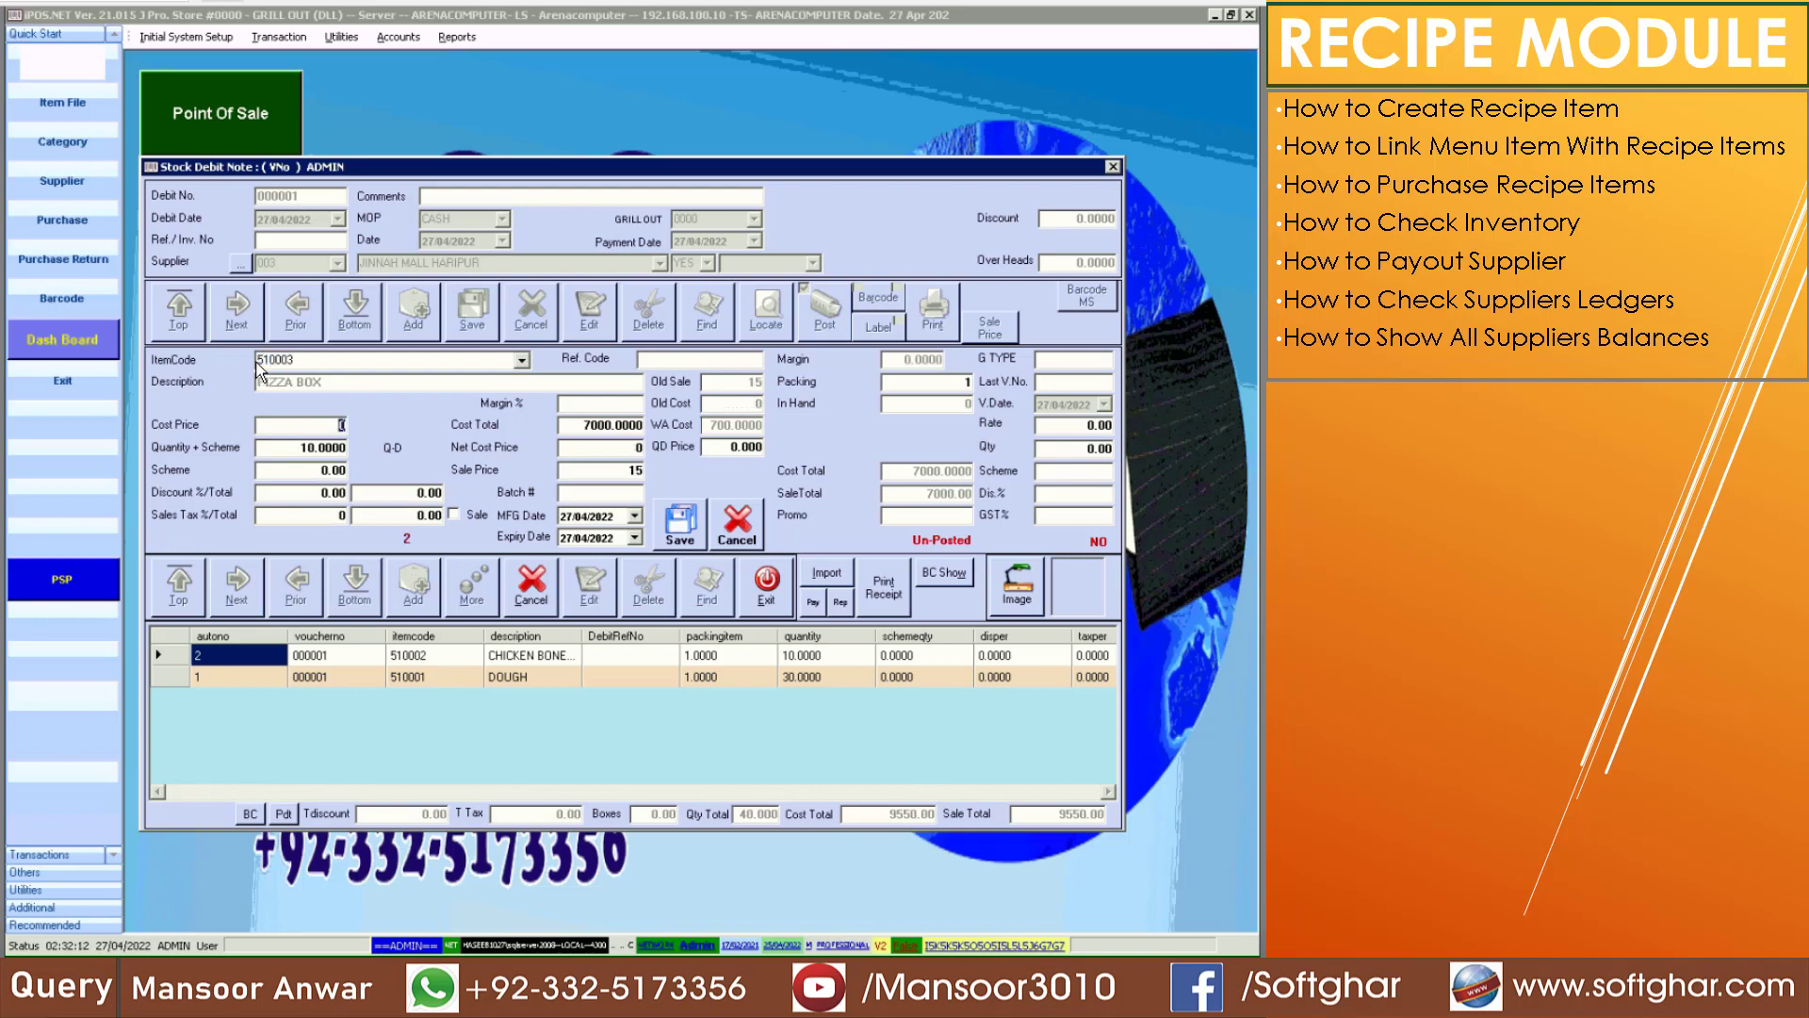
text(15)
key(Return)
text(300)
key(Return)
key(Return)
key(Return)
Keep the remaining PIZZA BOX line values, save the line and decline adding more items
click(597, 469)
key(Return)
key(Return)
key(Return)
key(Return)
key(Return)
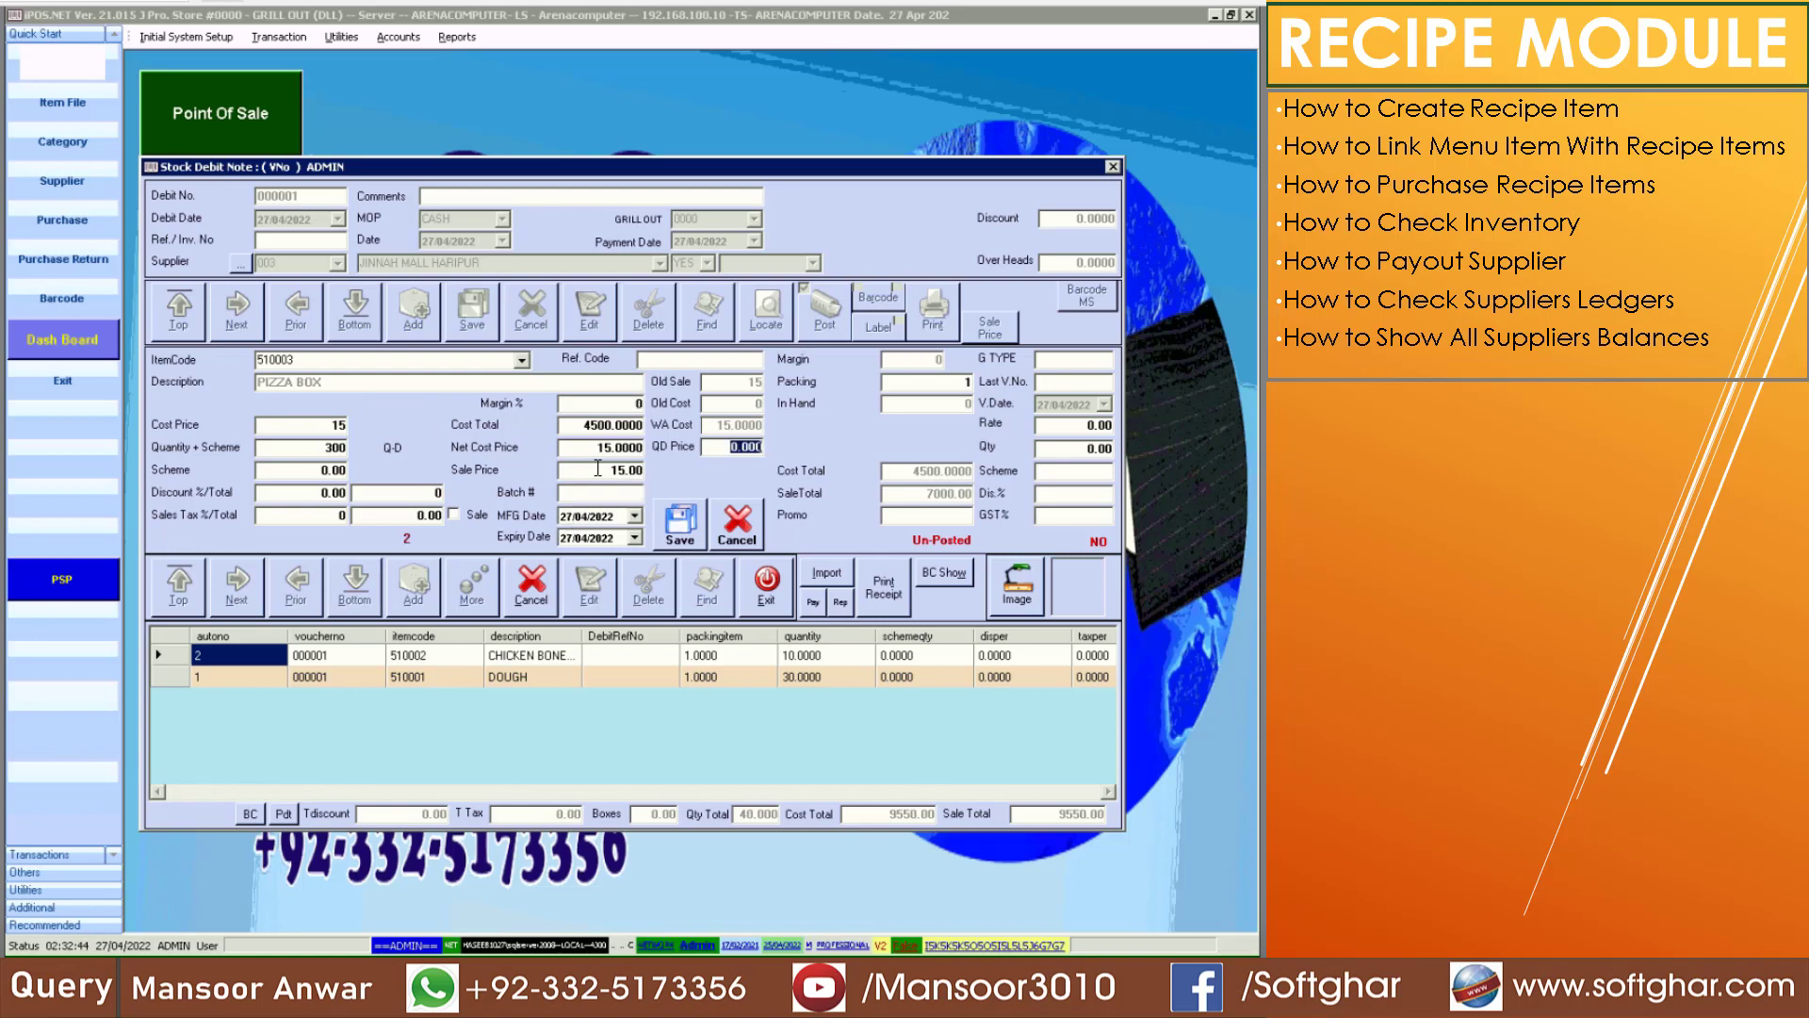
key(Return)
key(Tab)
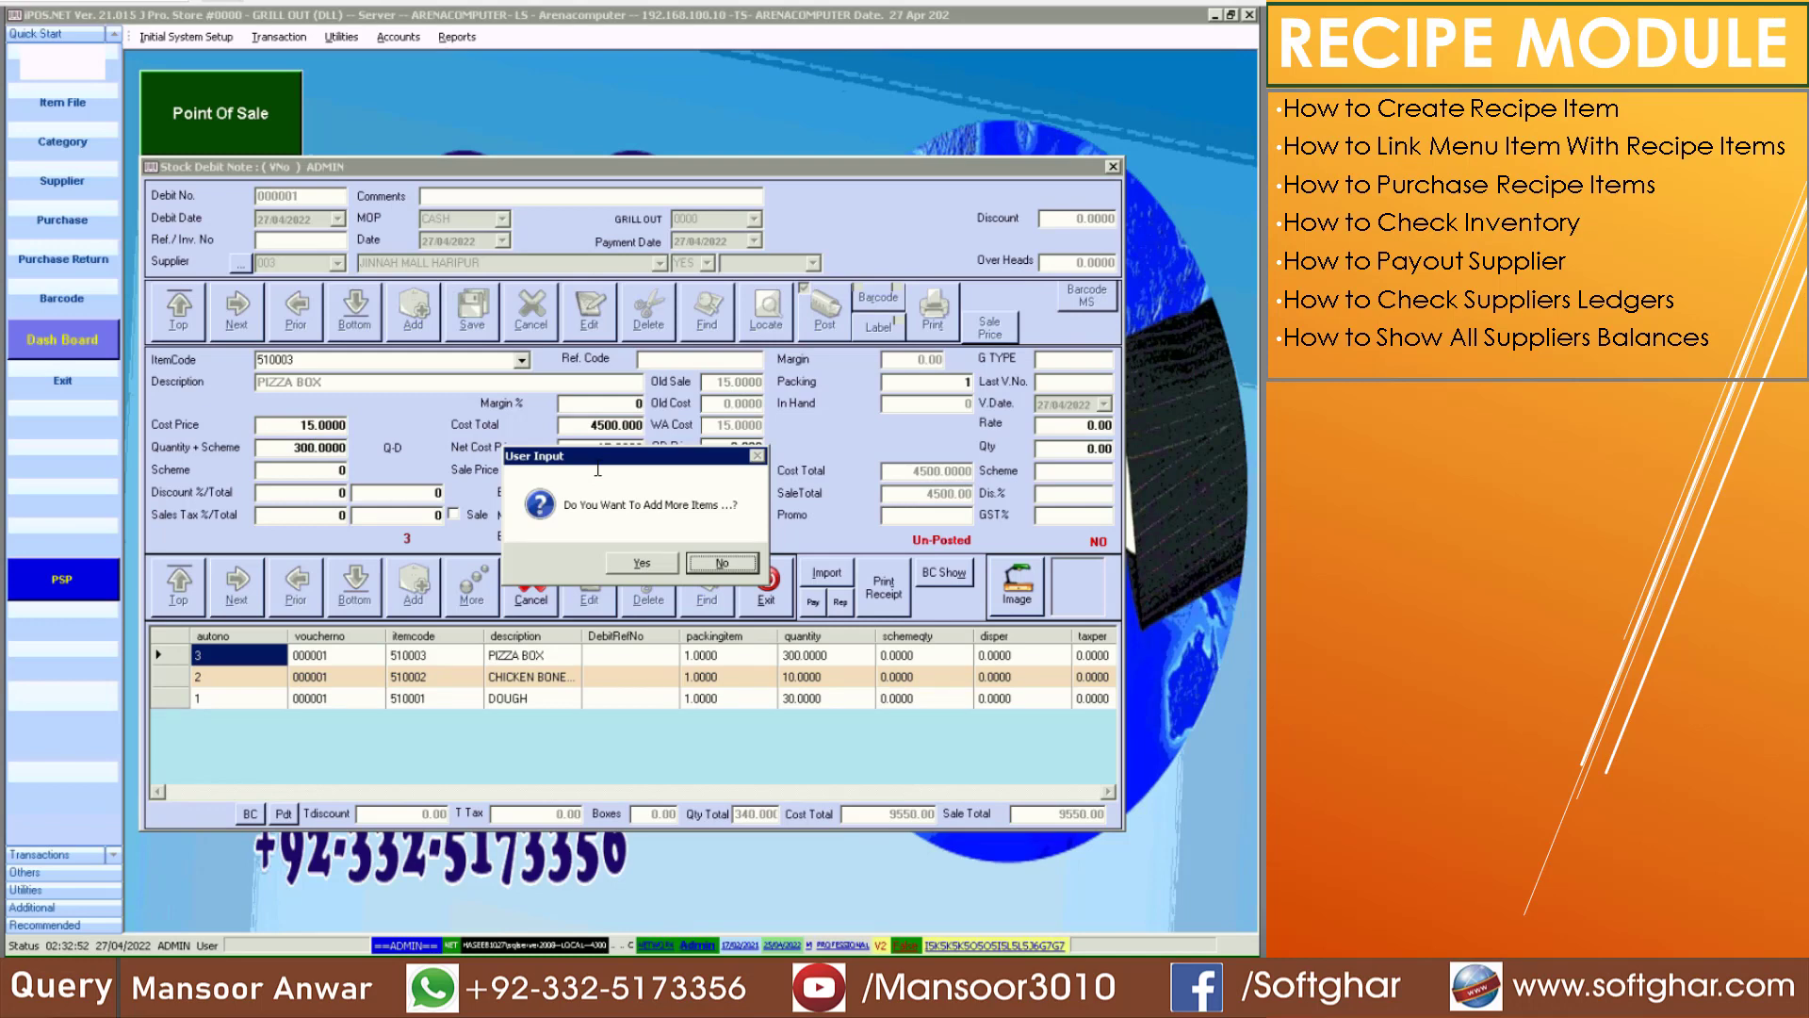
key(Return)
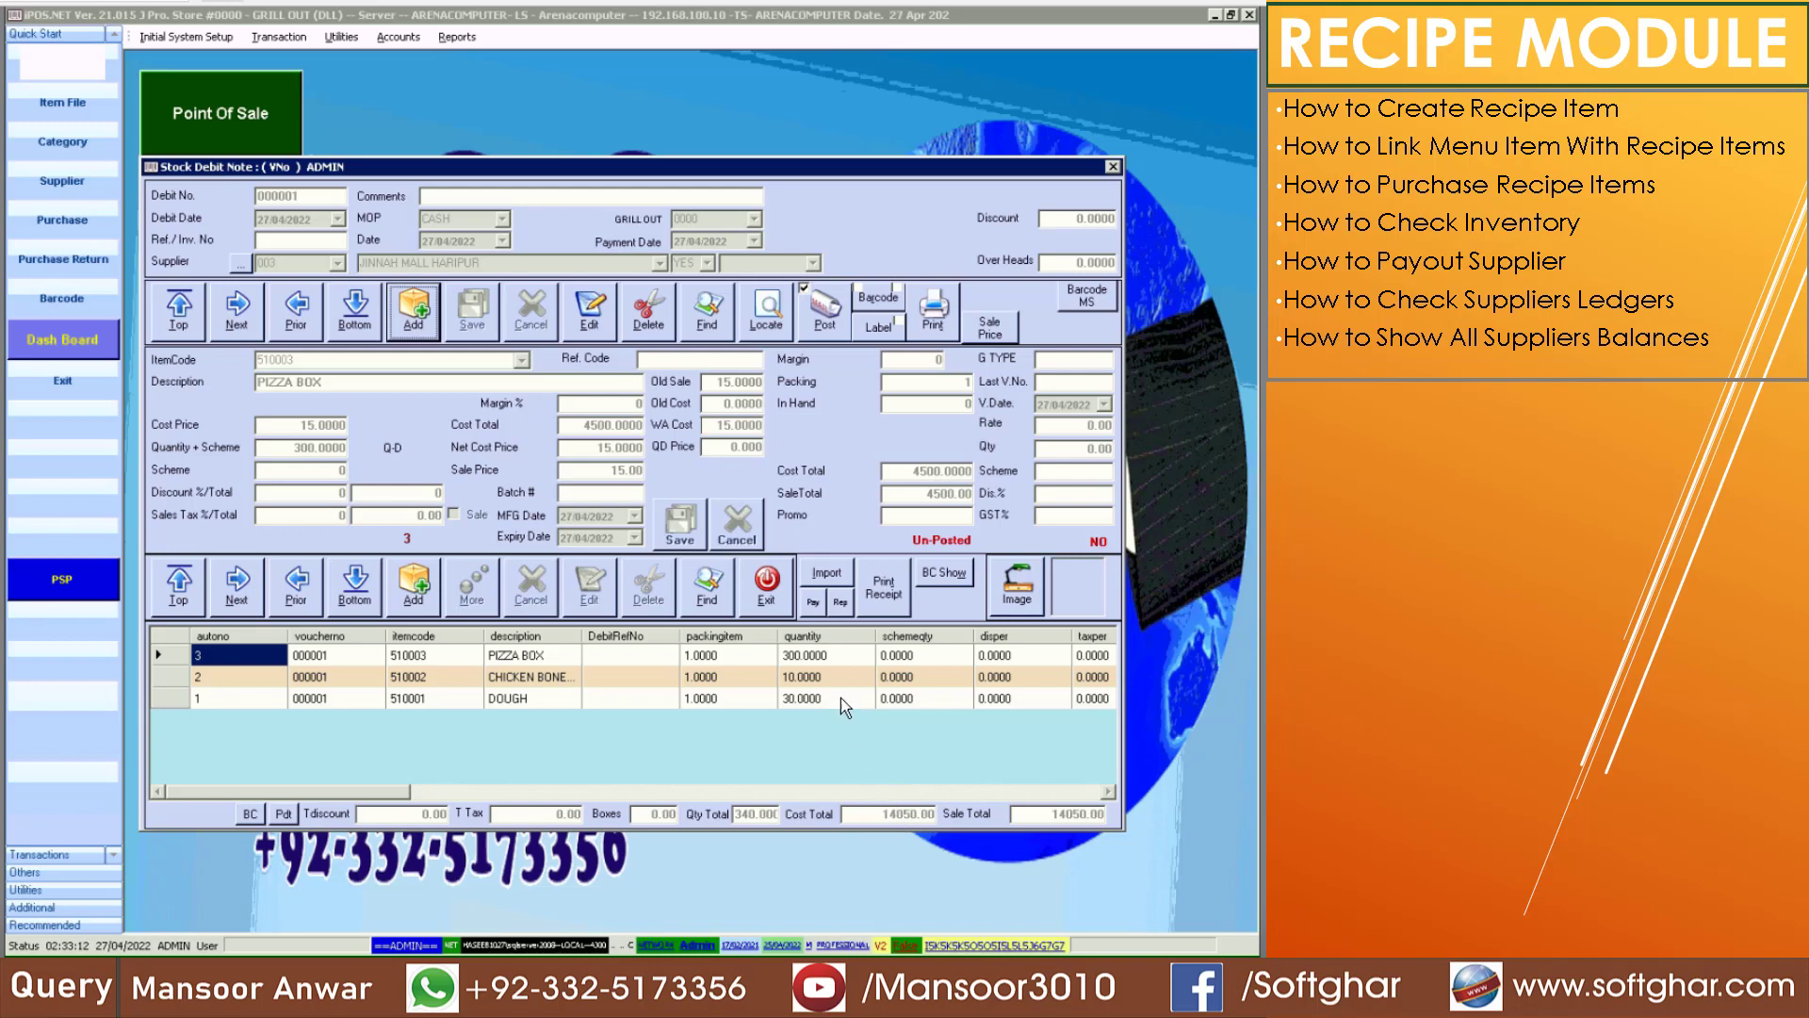
Check the quantities of the PIZZA BOX, CHICKEN BONELES and DOUGH lines and post the debit note to stock
click(808, 657)
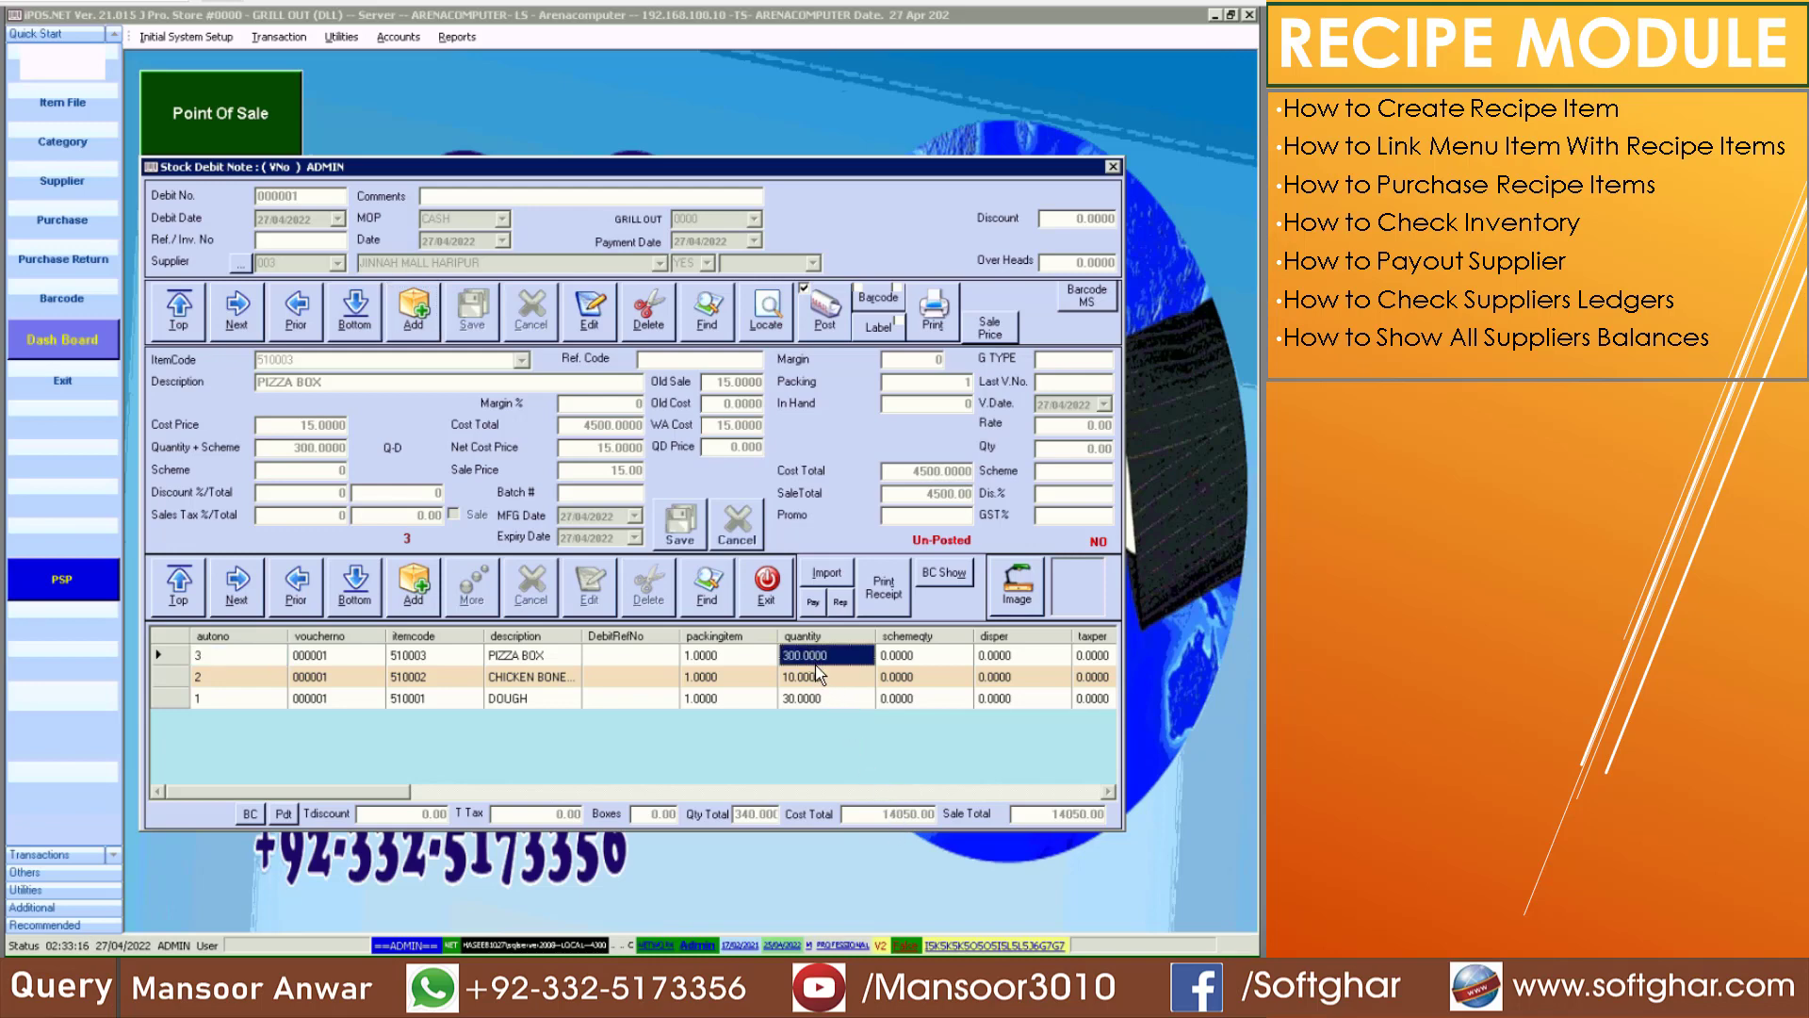
click(818, 679)
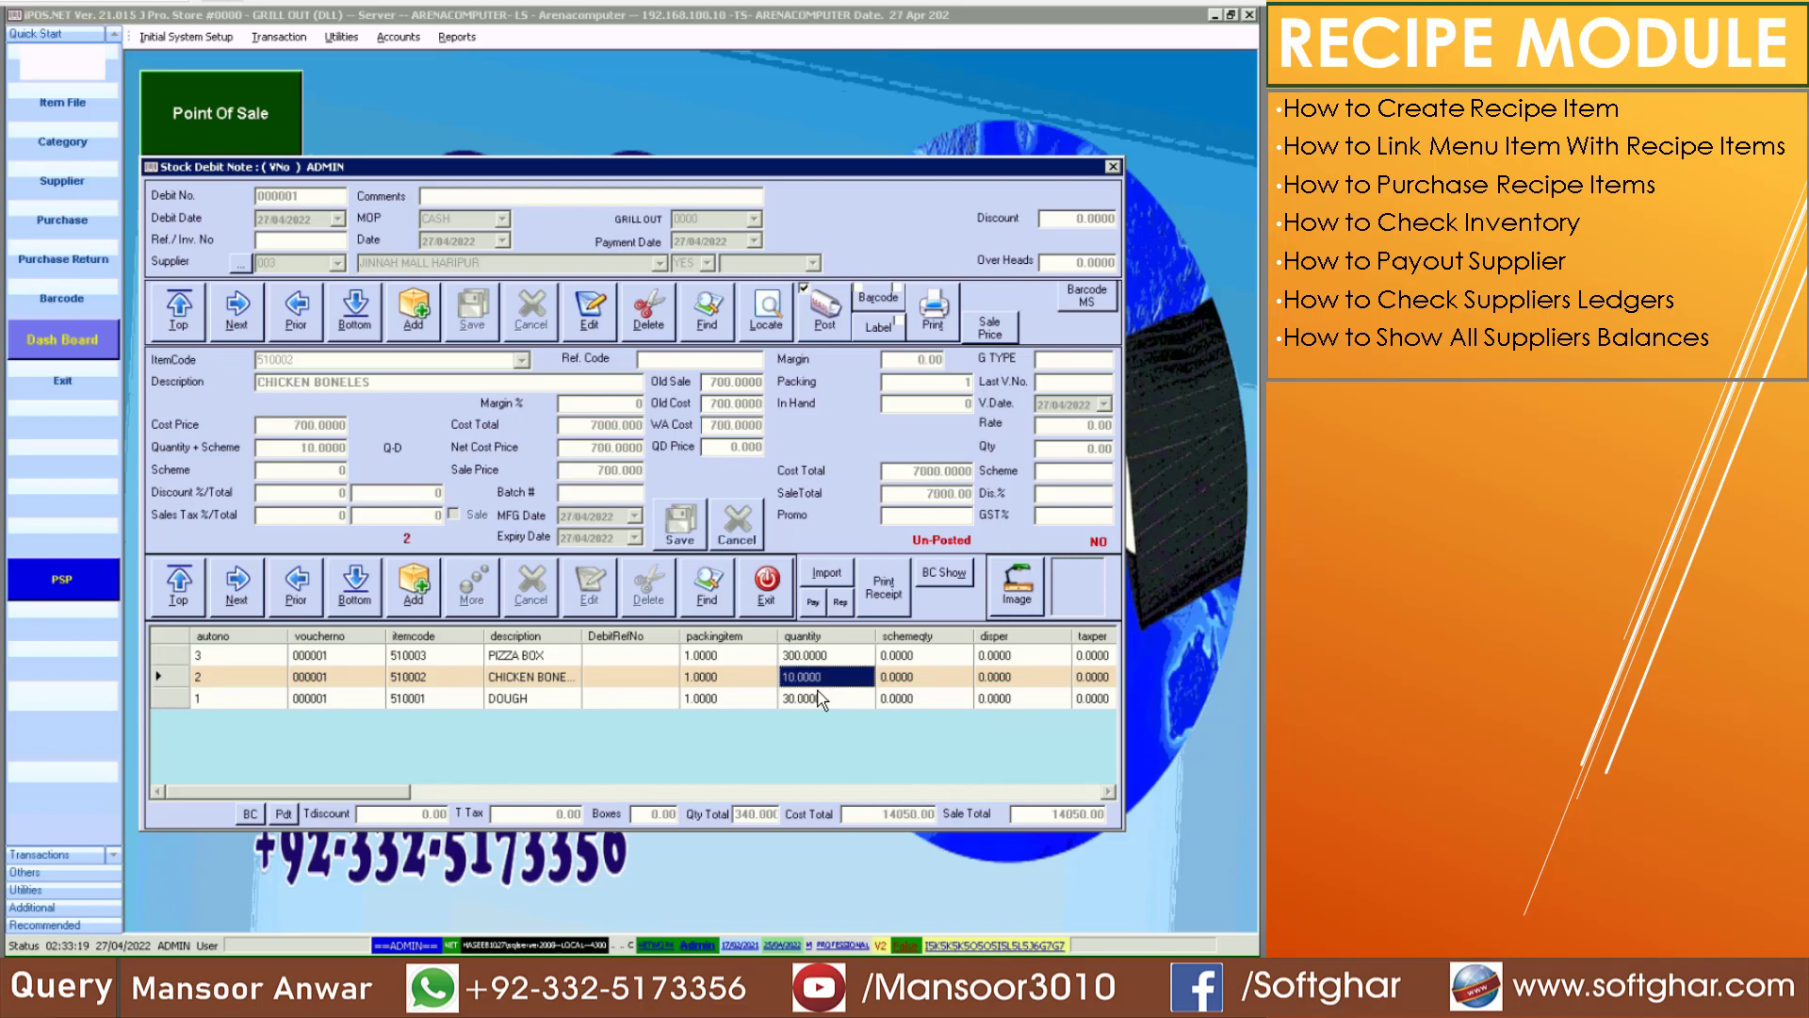
click(814, 698)
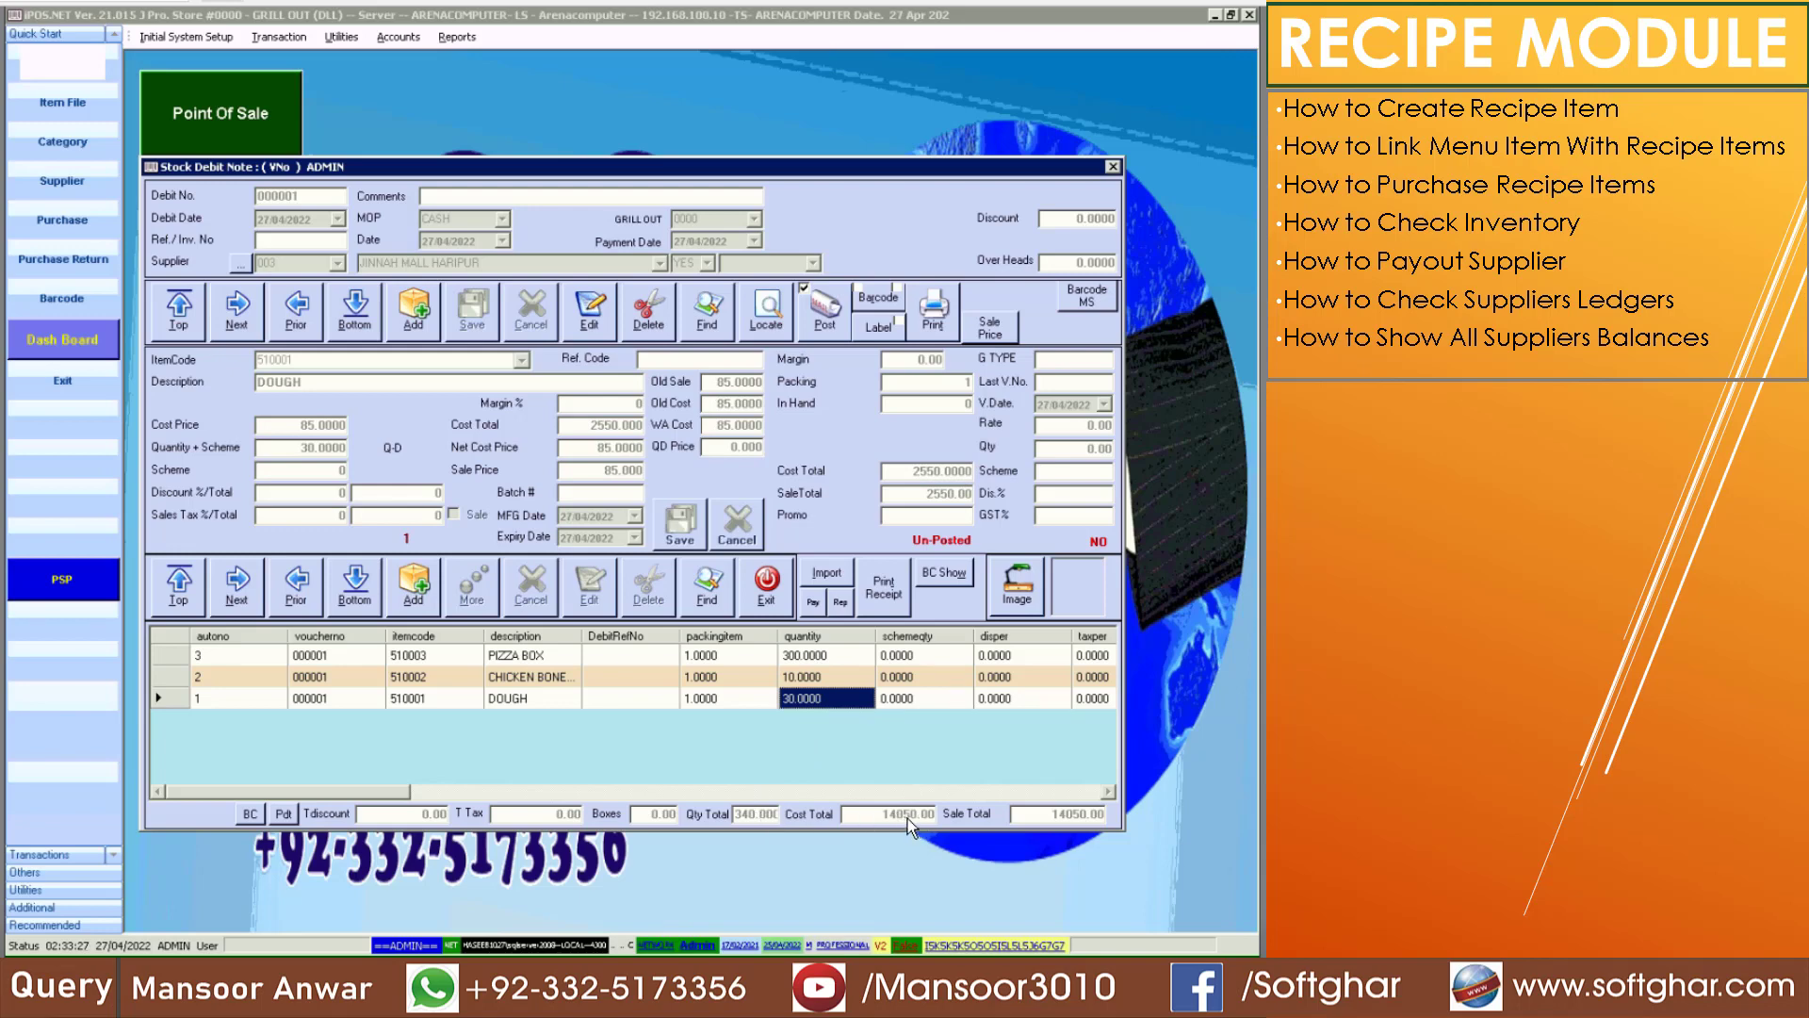
click(825, 323)
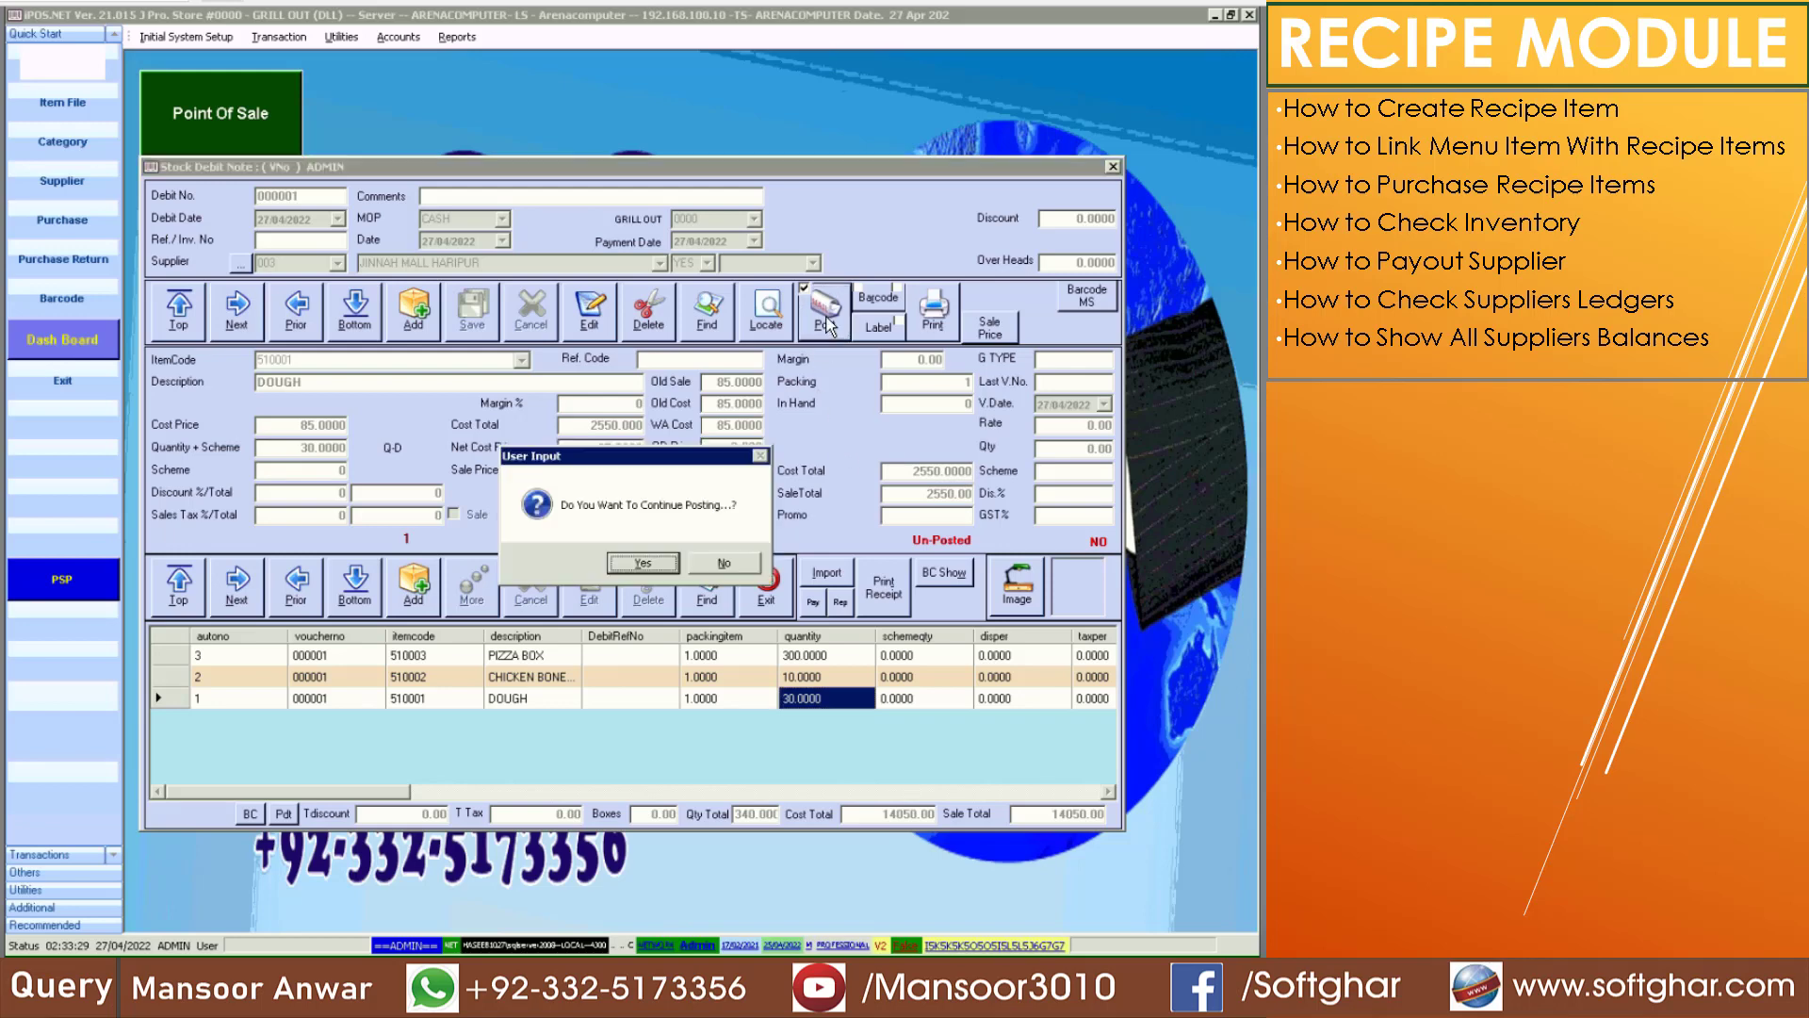
click(648, 565)
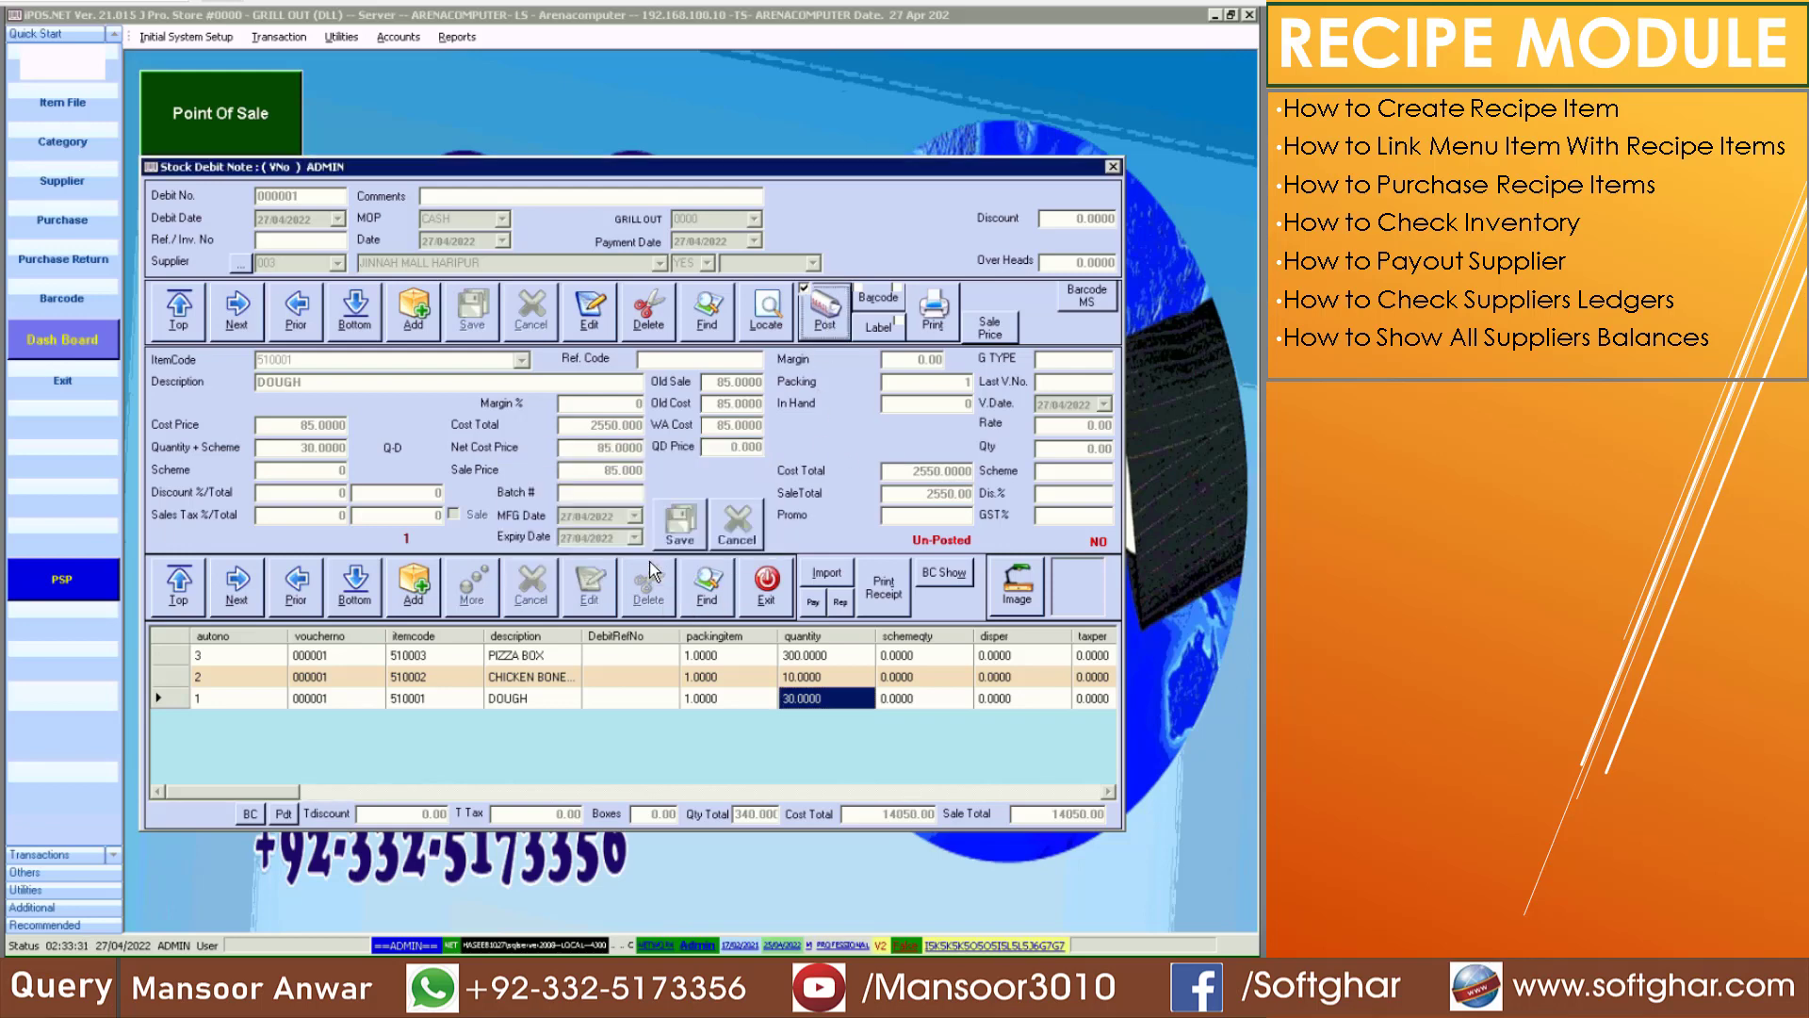
key(Return)
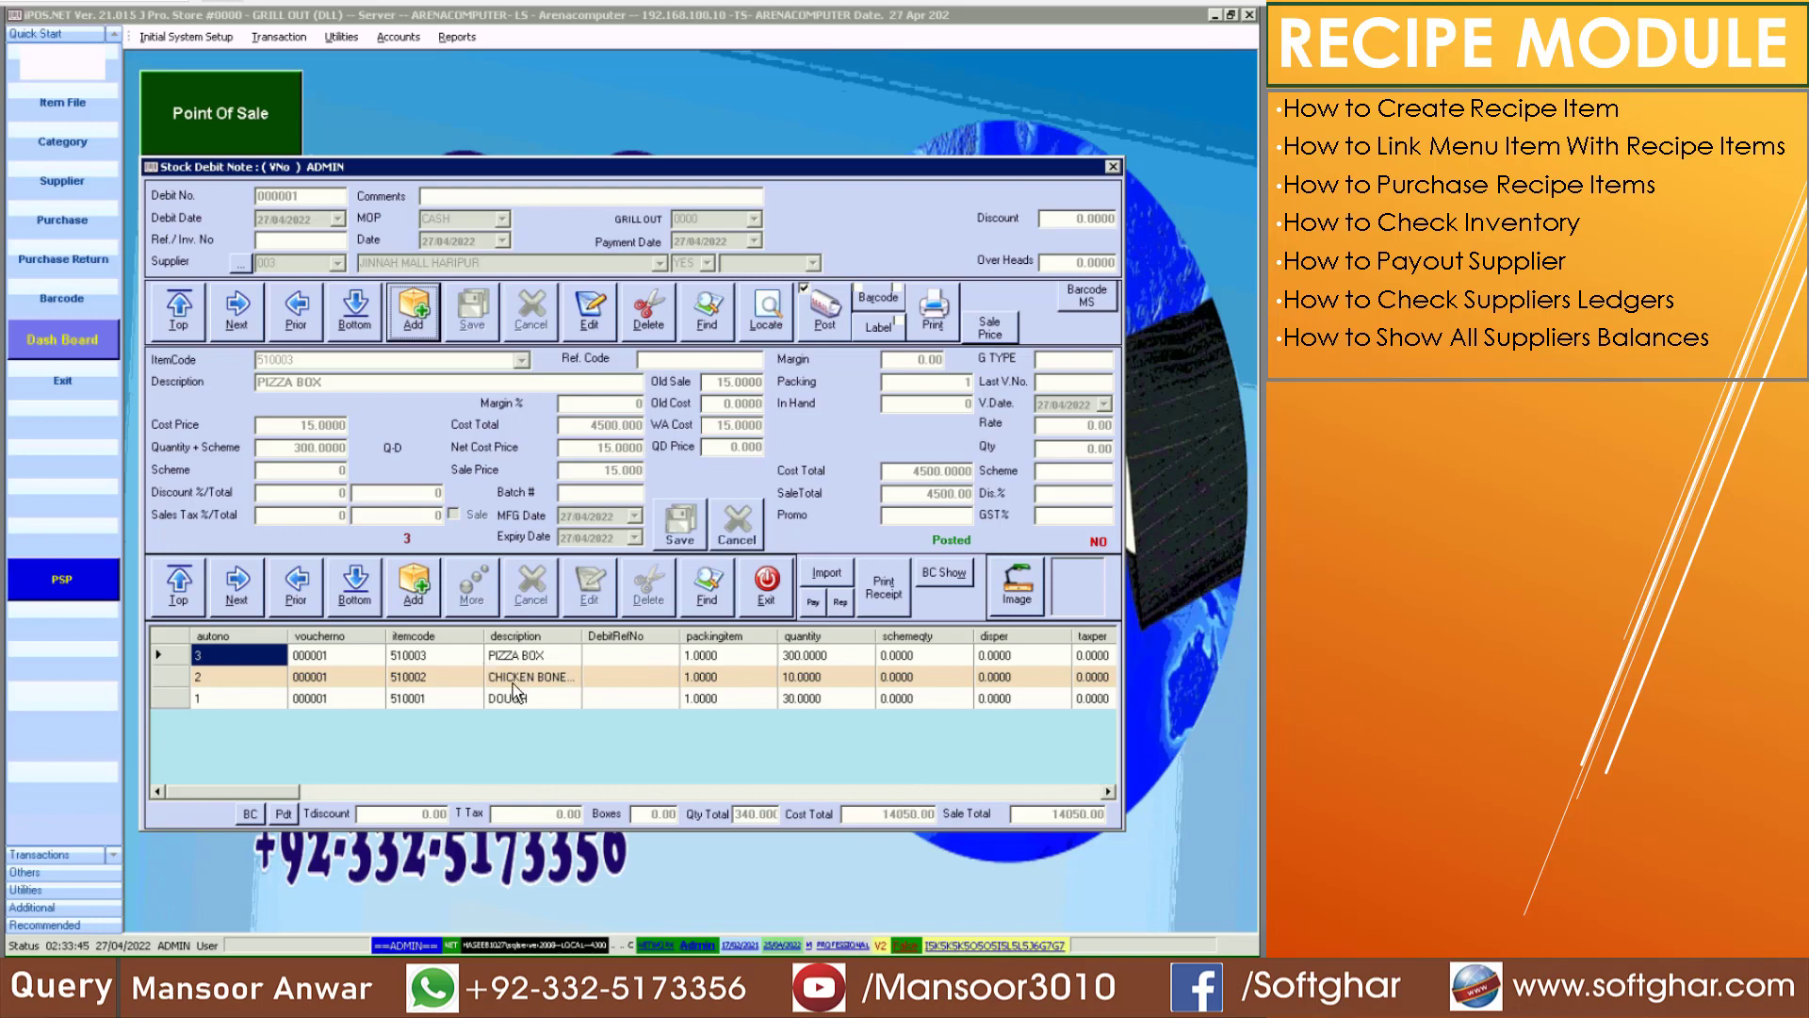
Preview the posted debit note by number using the Microsoft XPS Document Writer printer, and close the report
click(931, 326)
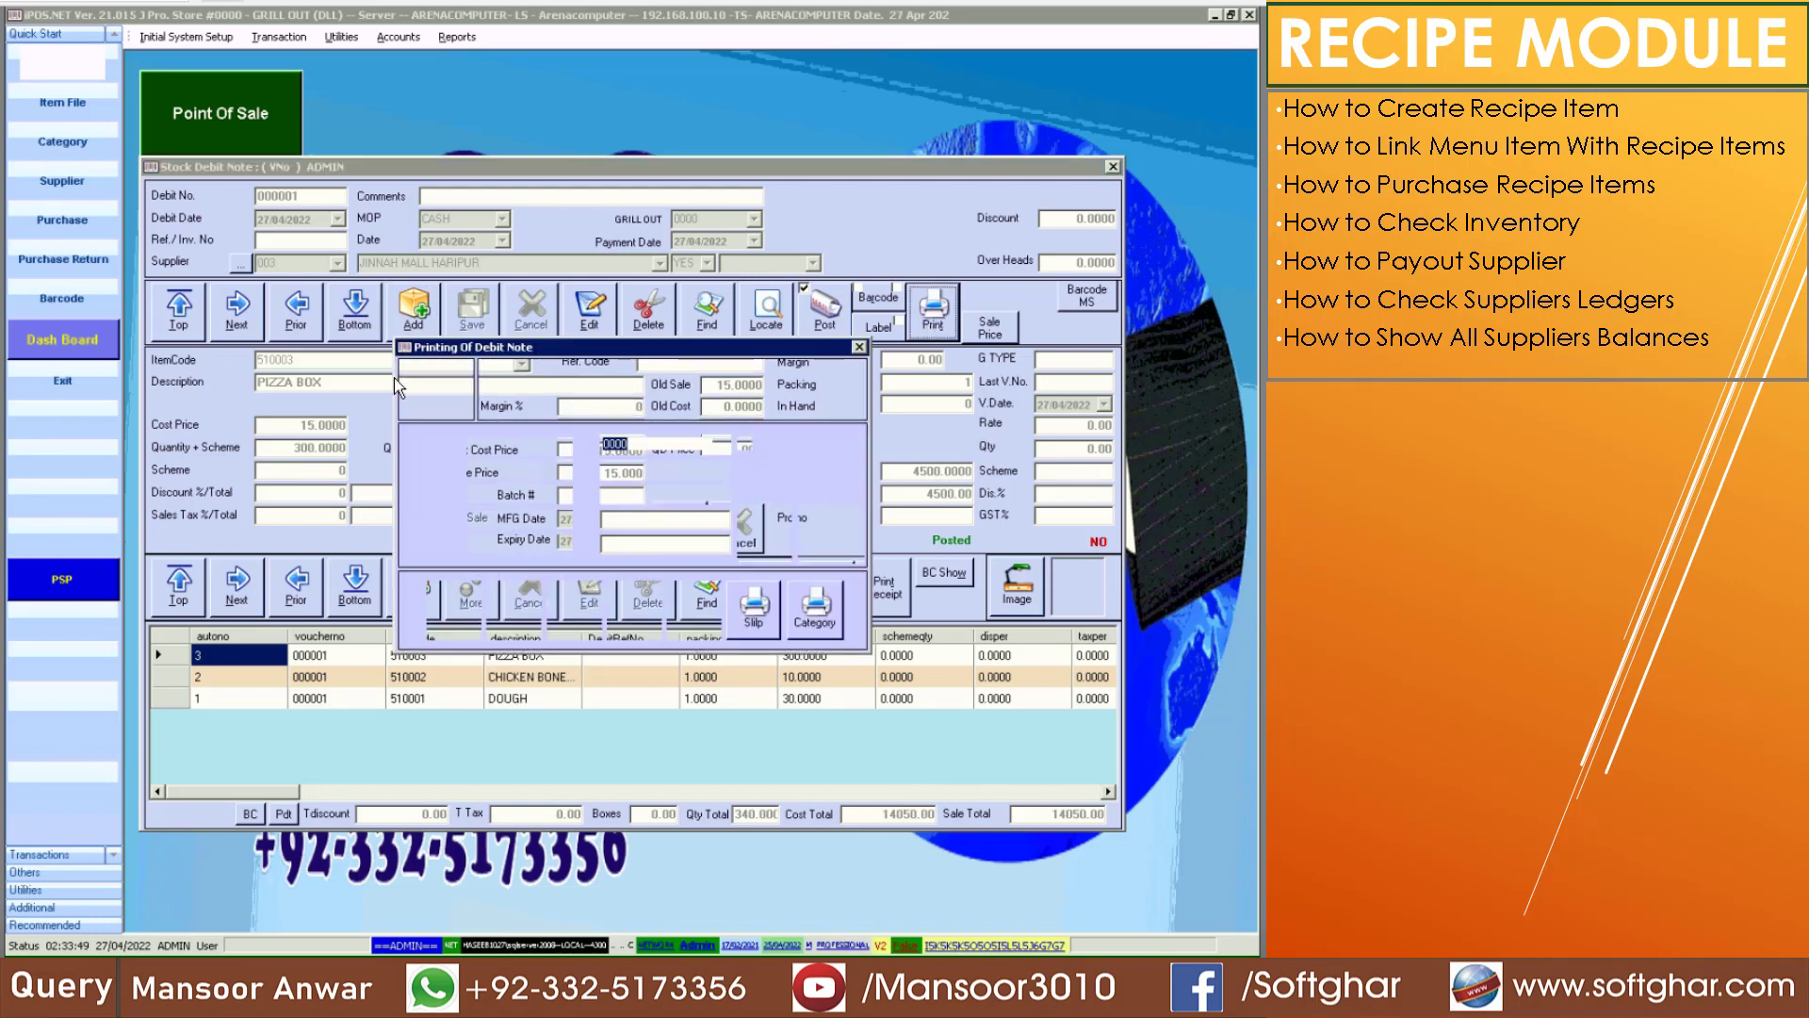
click(469, 625)
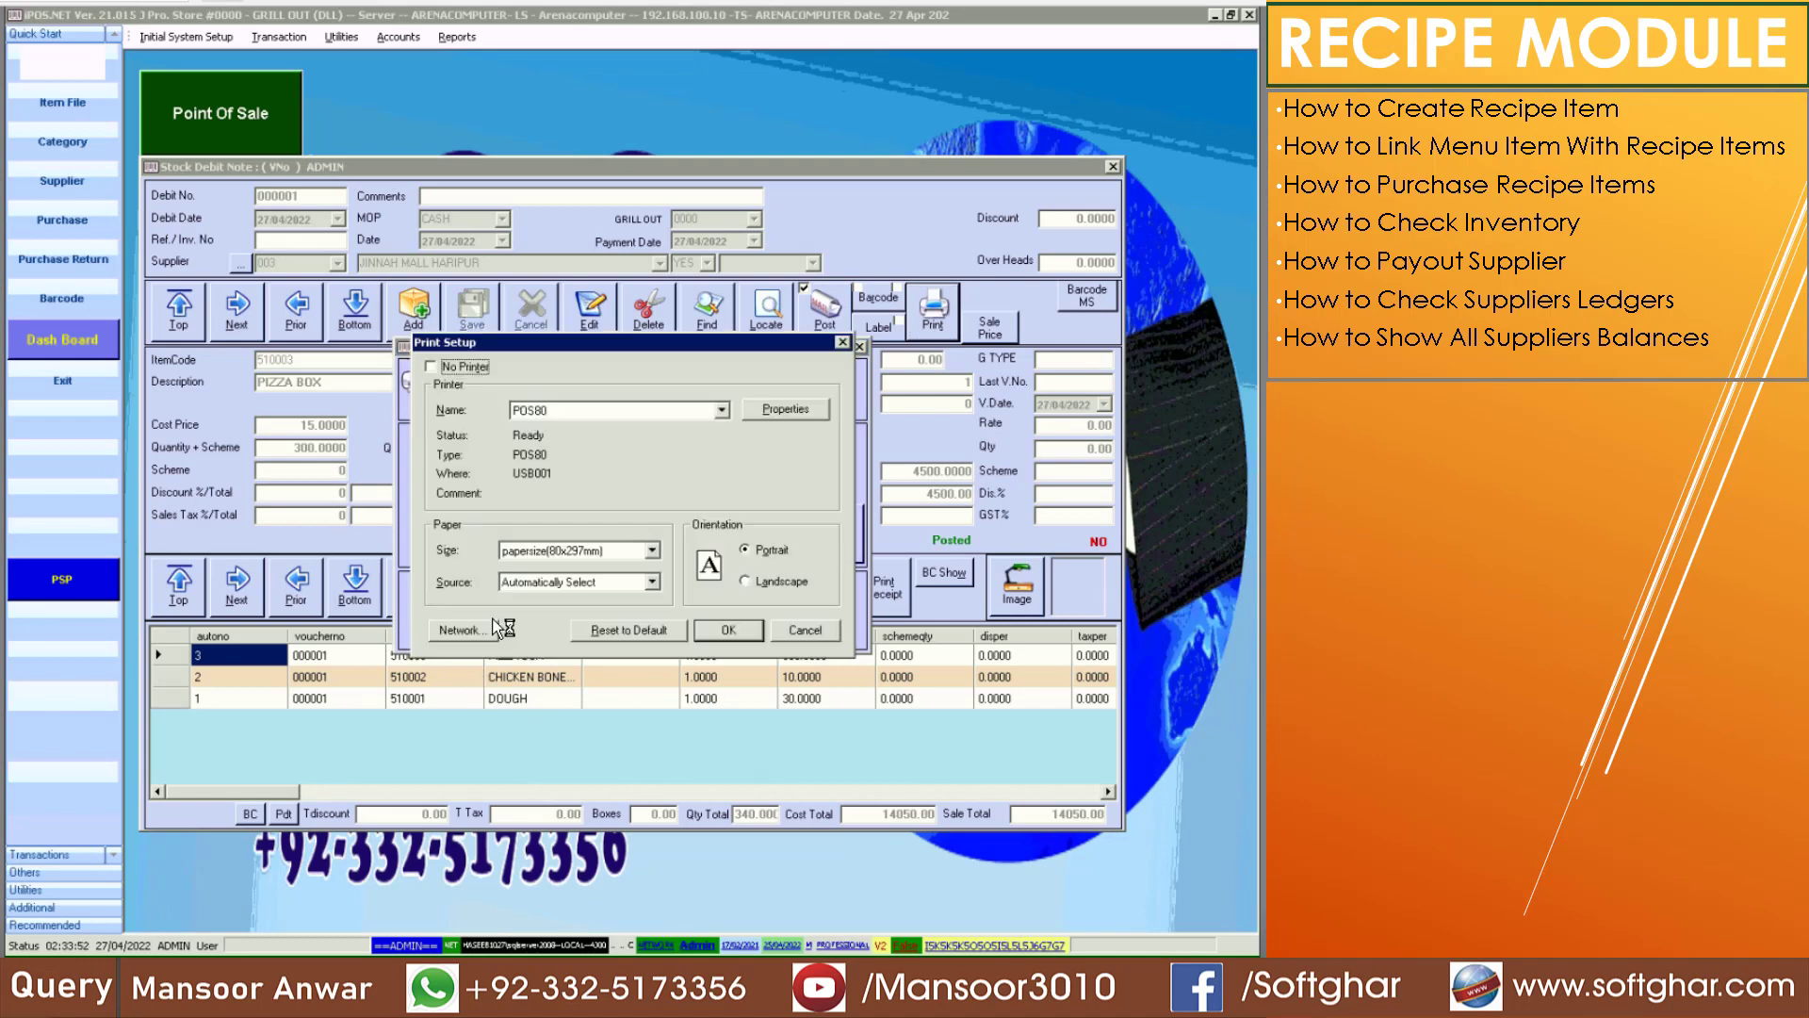
click(617, 411)
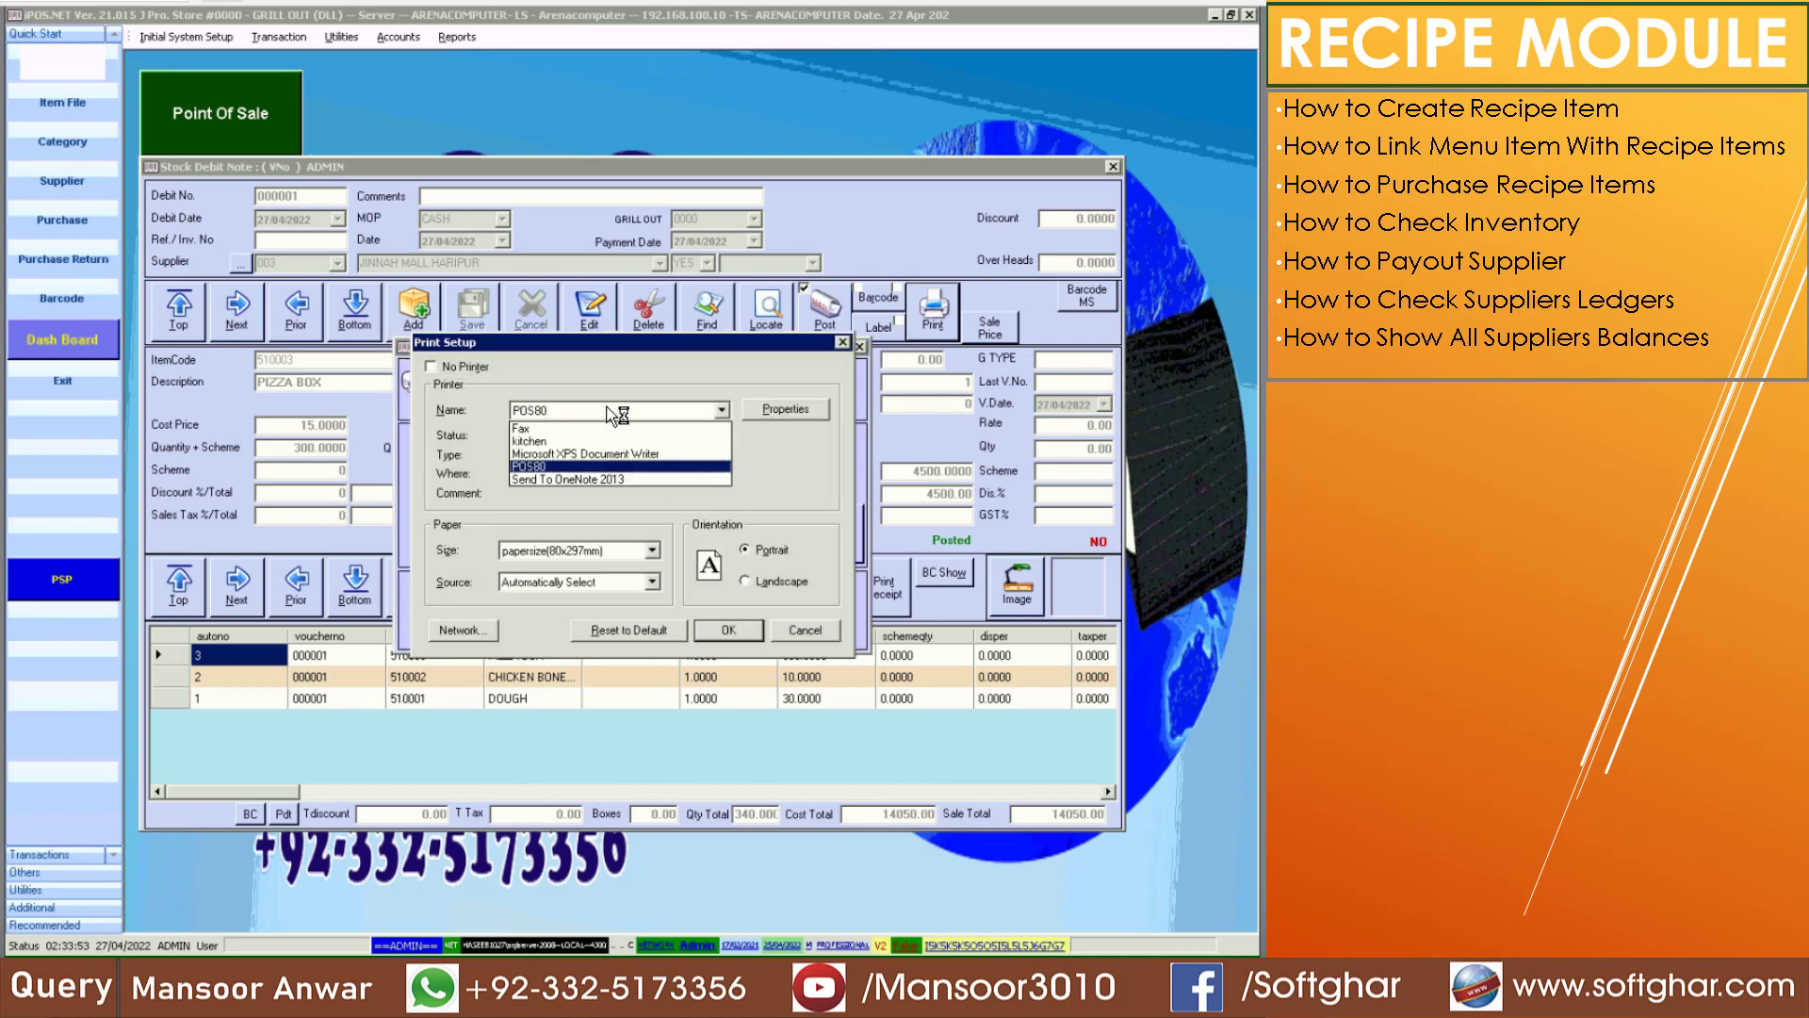
click(595, 455)
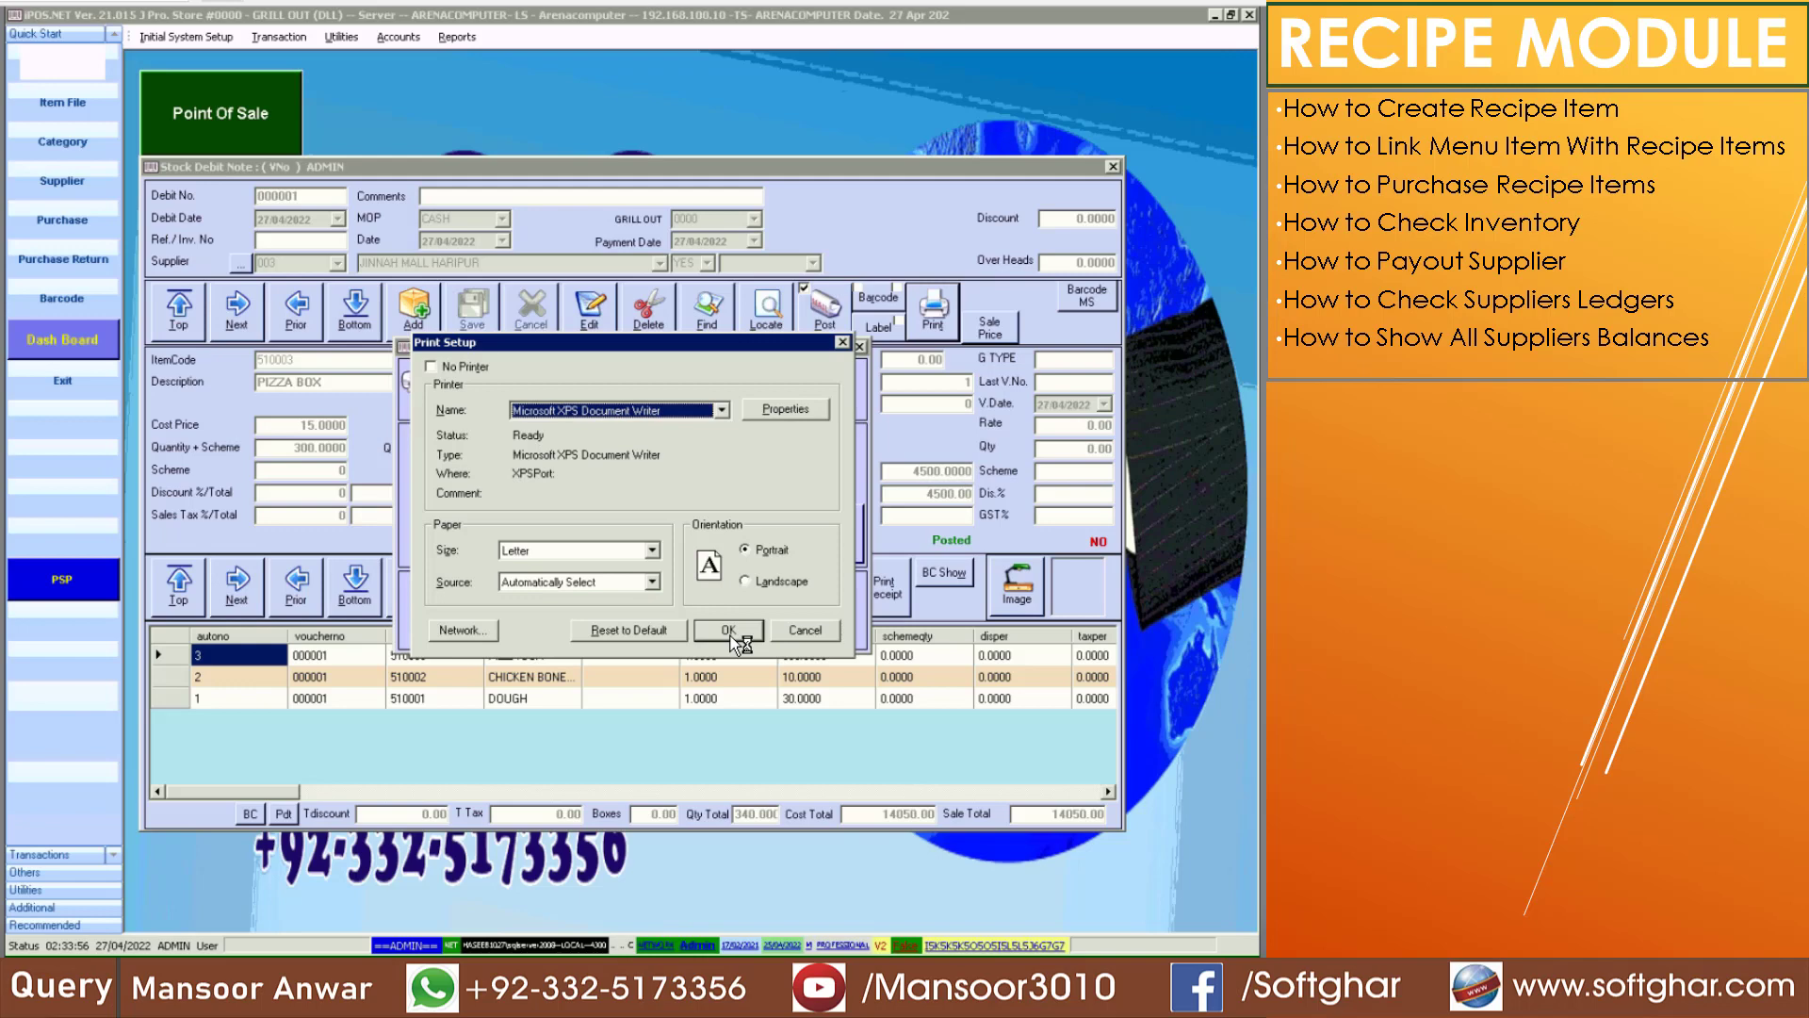
click(734, 637)
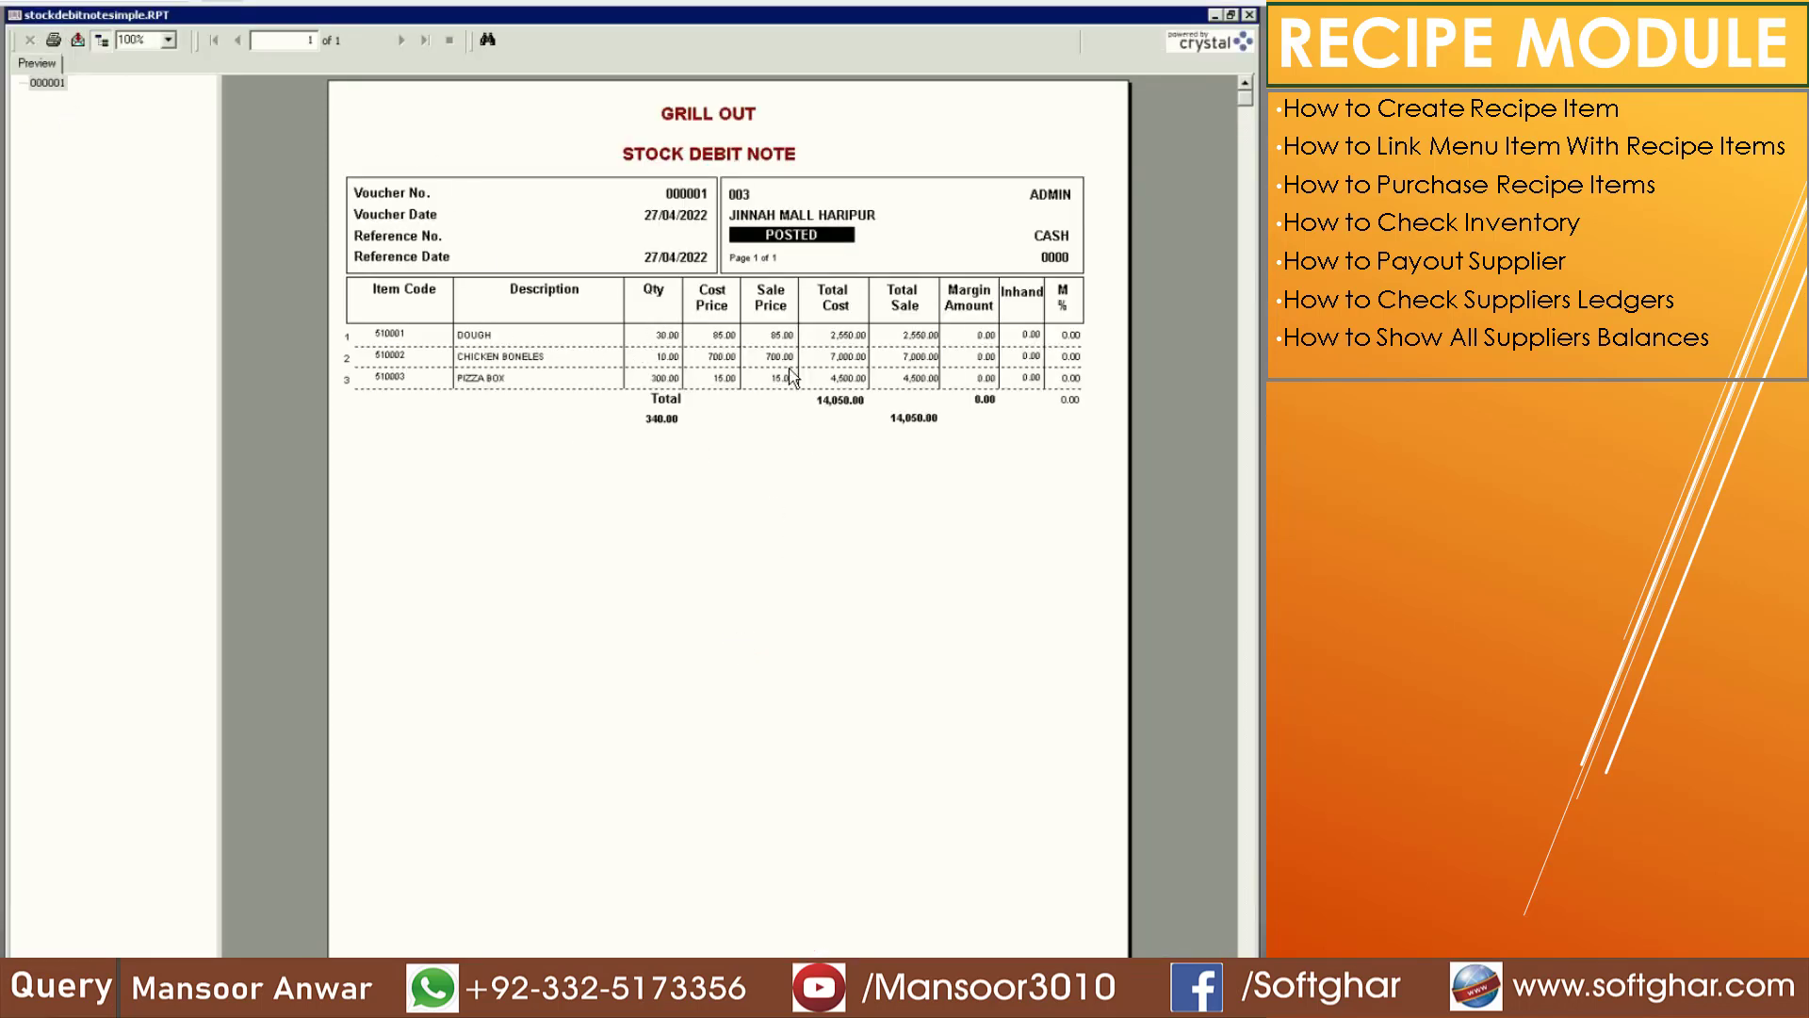
click(1249, 16)
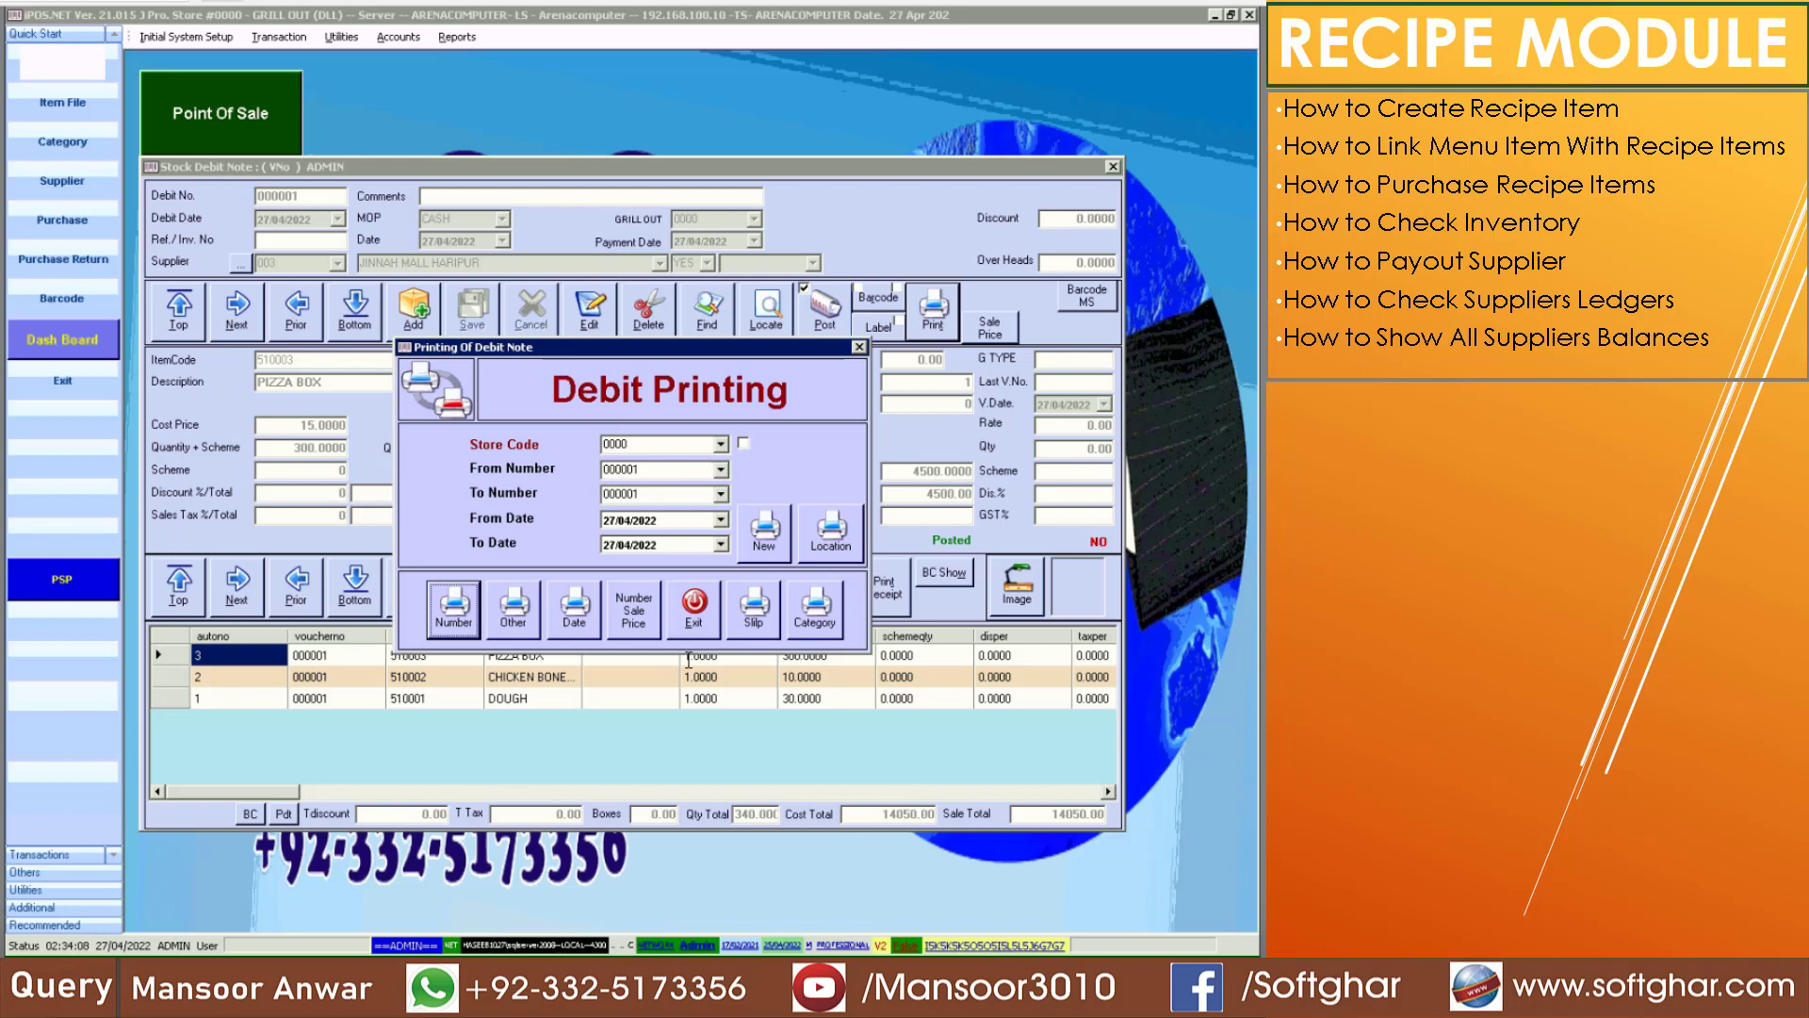
Preview the slip version of the debit note using the POS80 printer
click(764, 624)
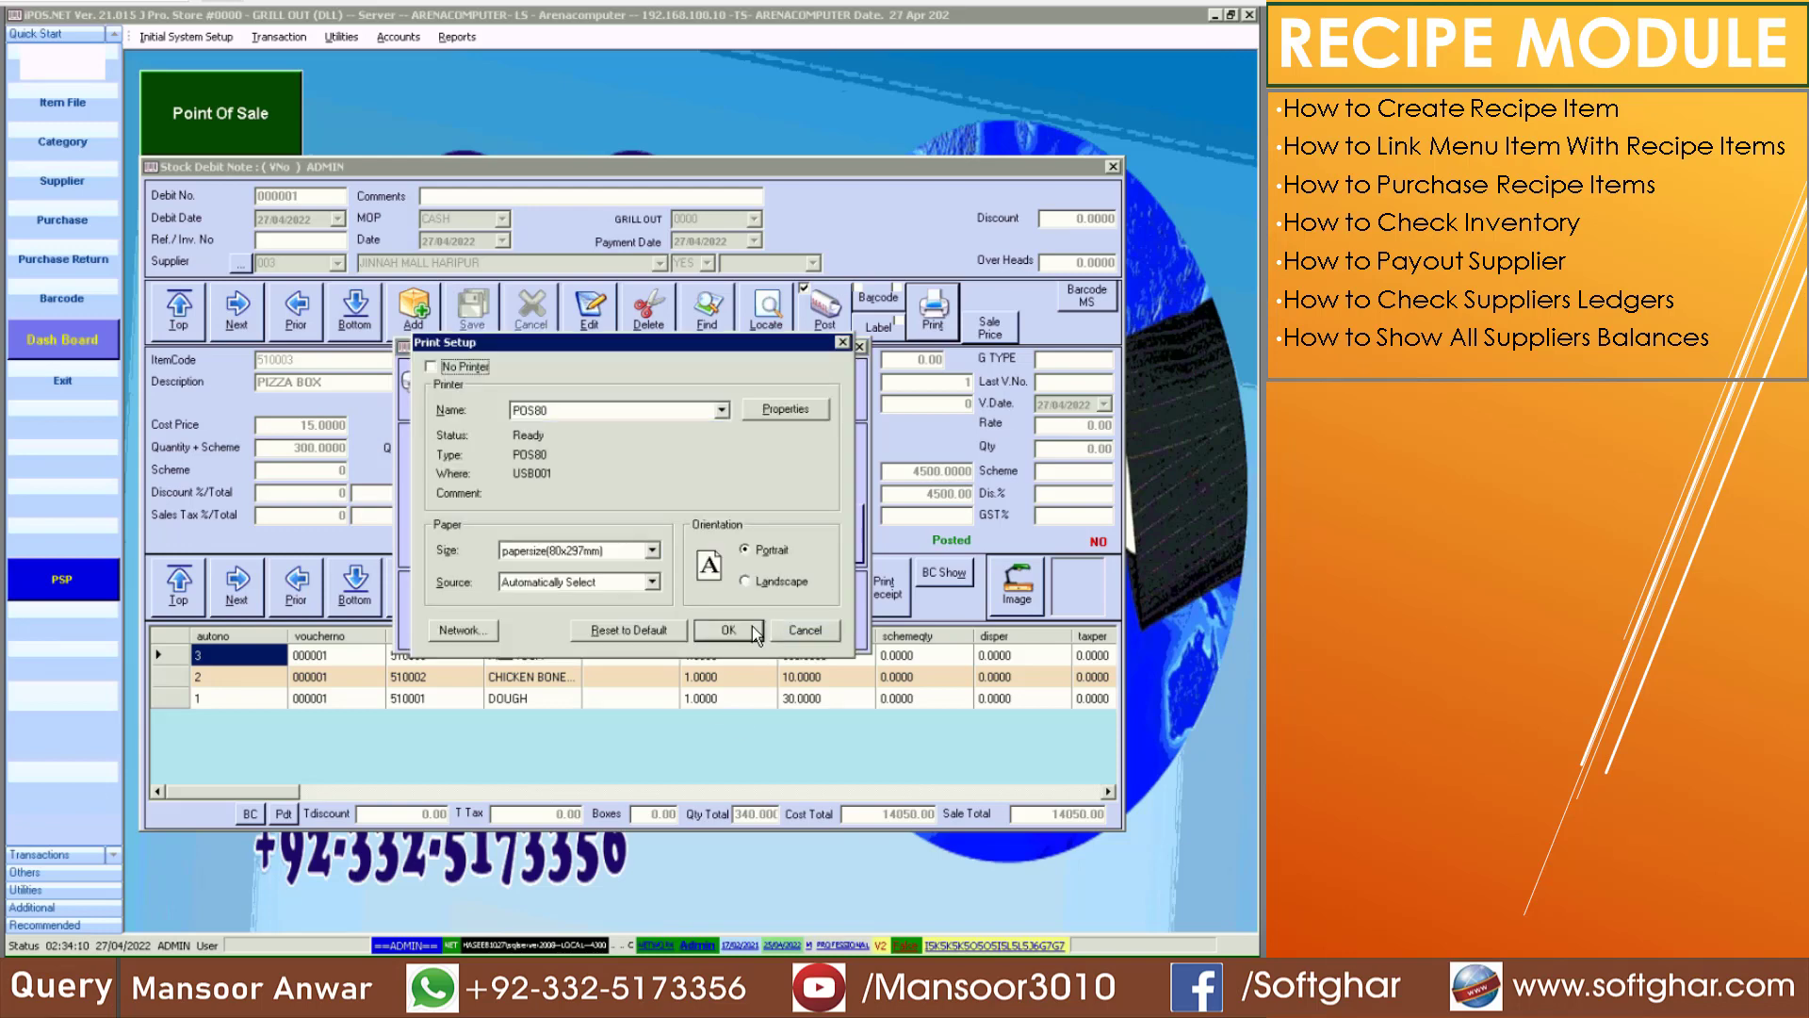
click(738, 633)
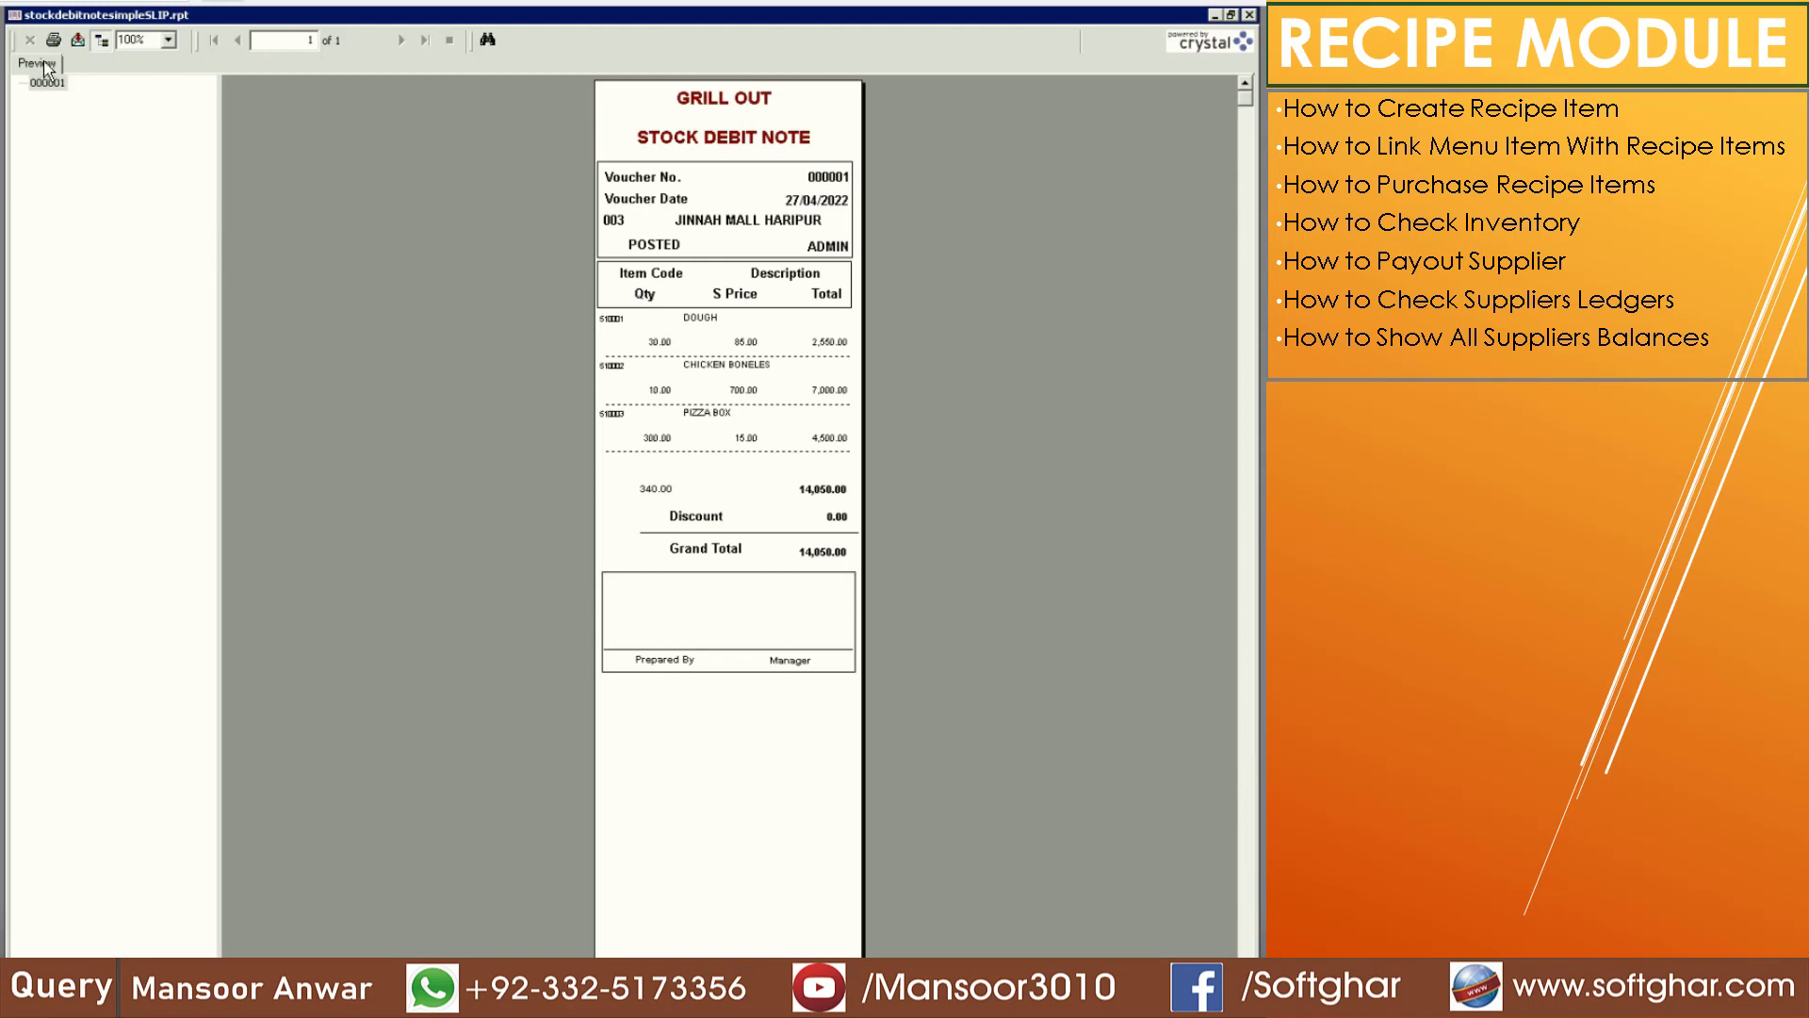
Print all pages of the debit note slip on the POS80 printer, then close the report, the printing form and the debit note
click(51, 43)
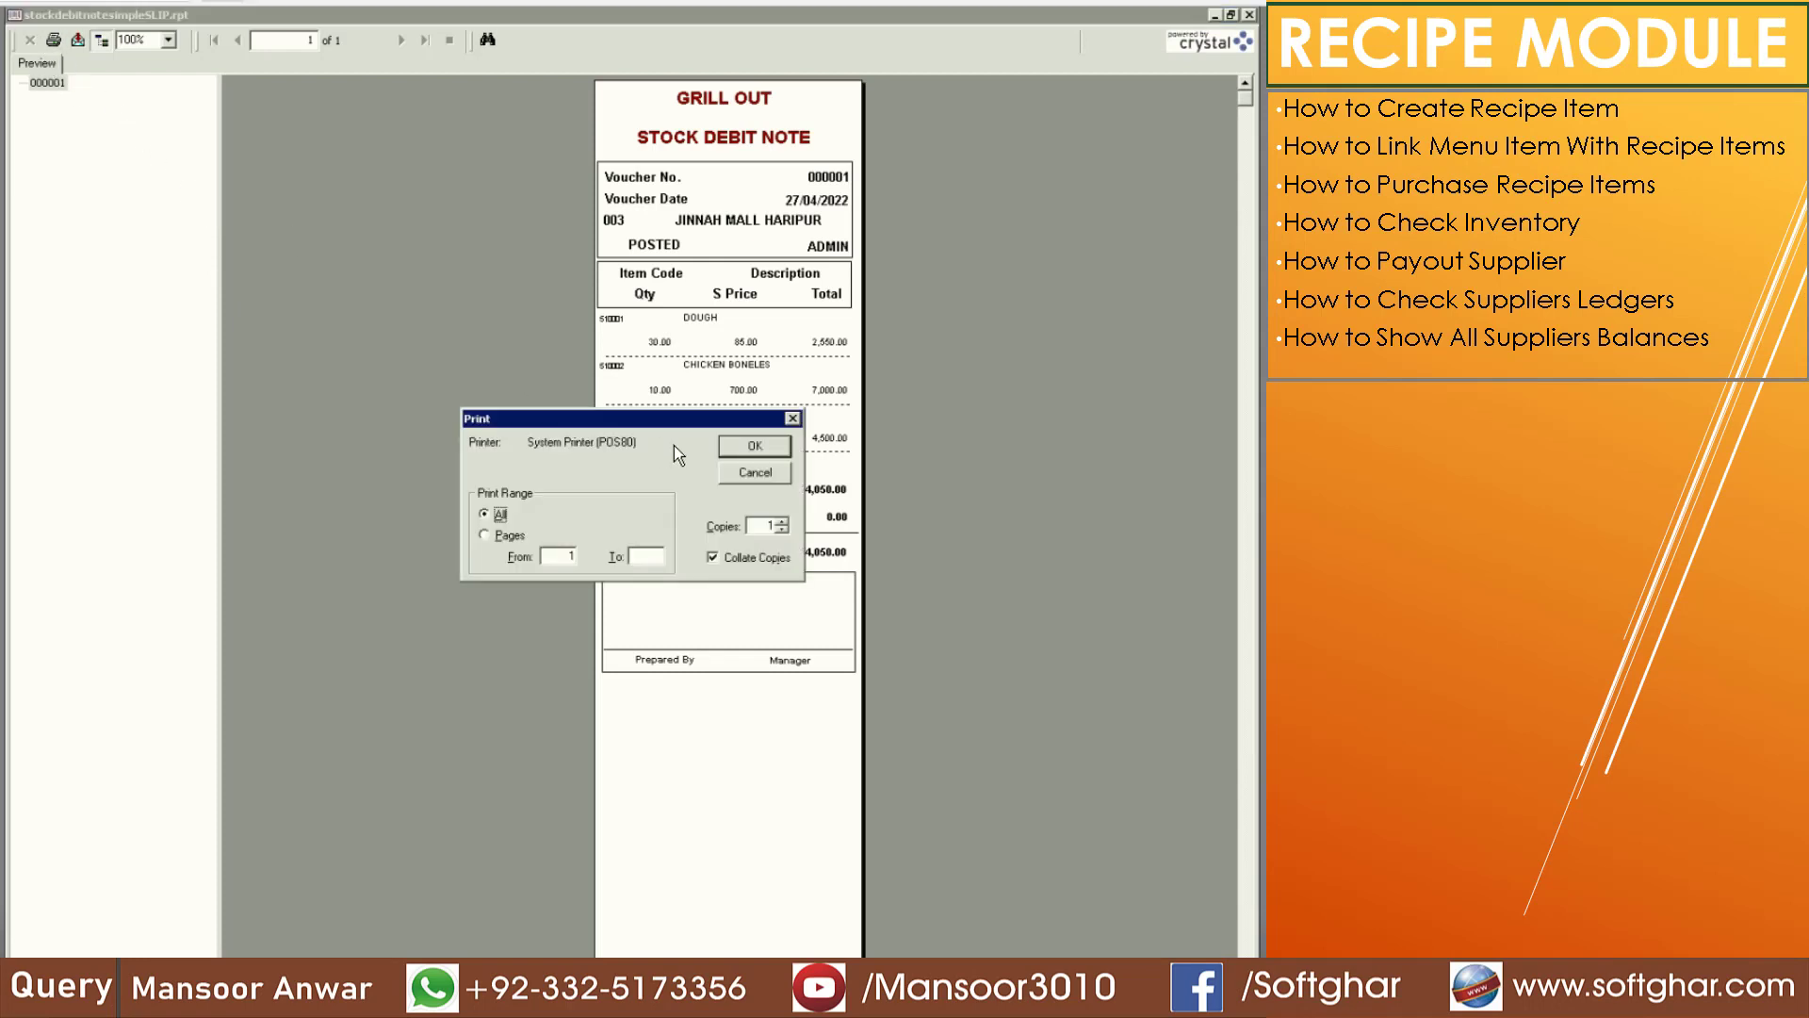
click(754, 447)
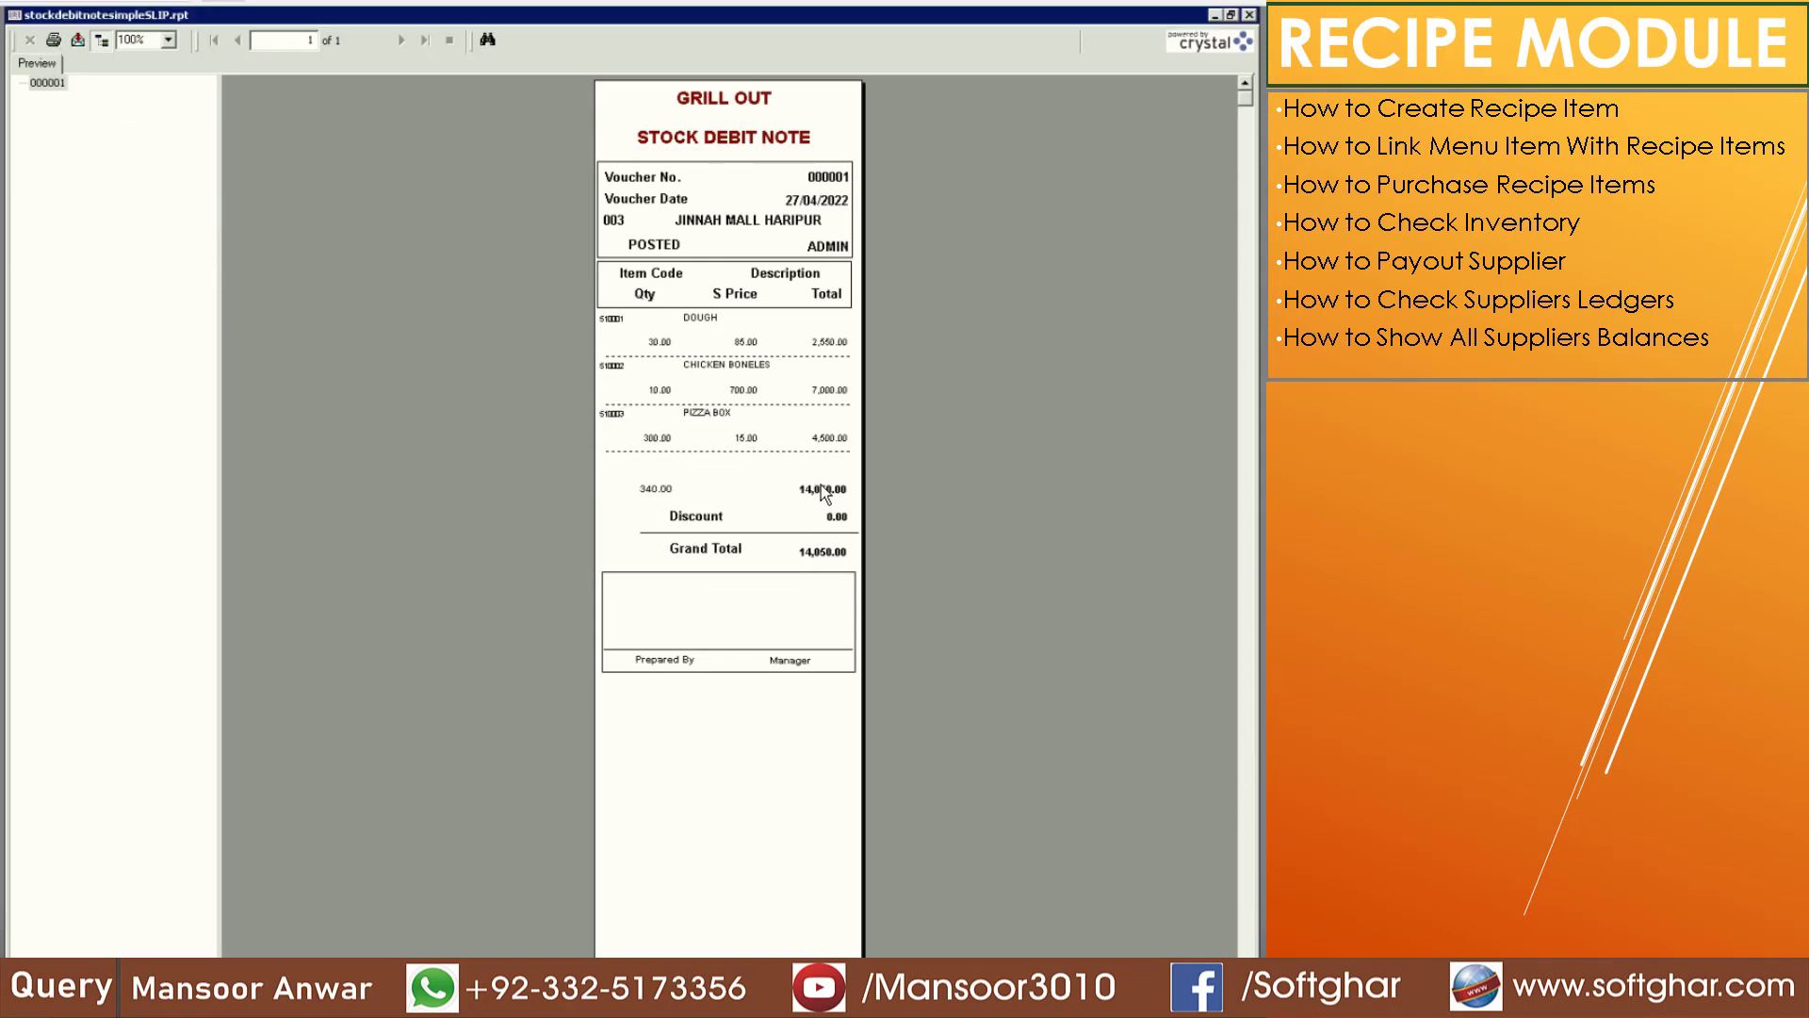
click(1249, 15)
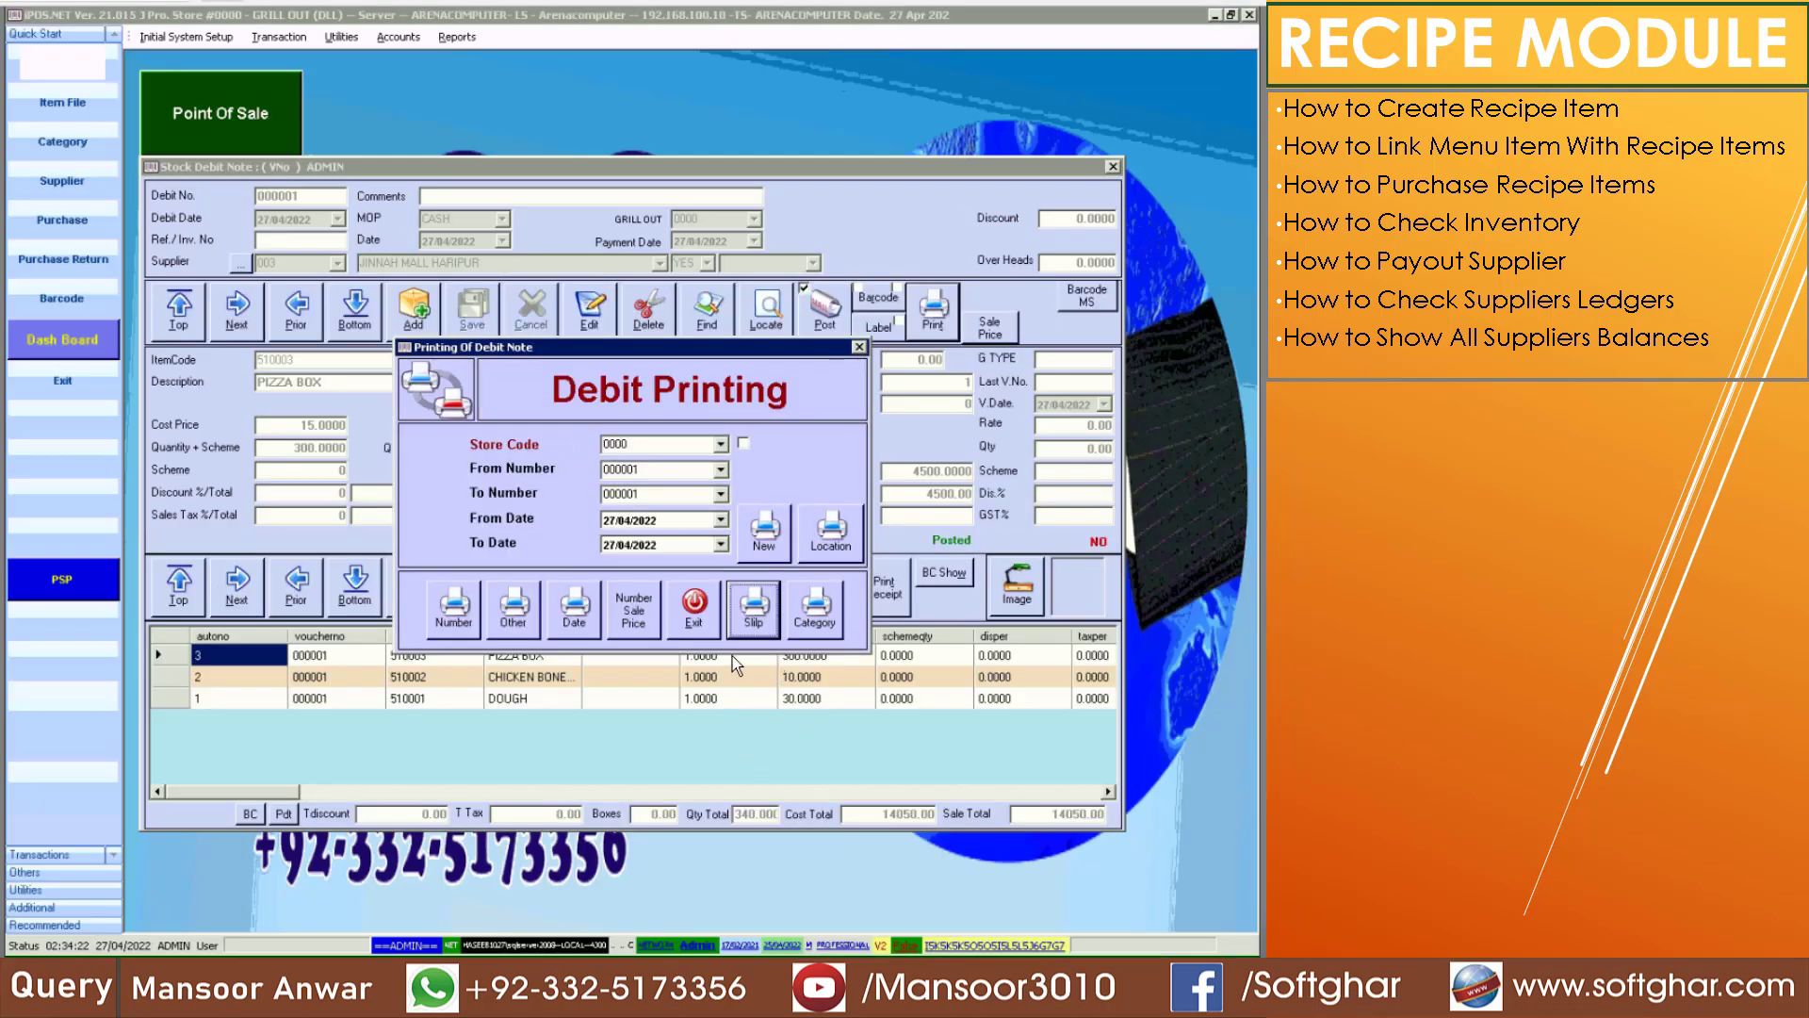
click(698, 629)
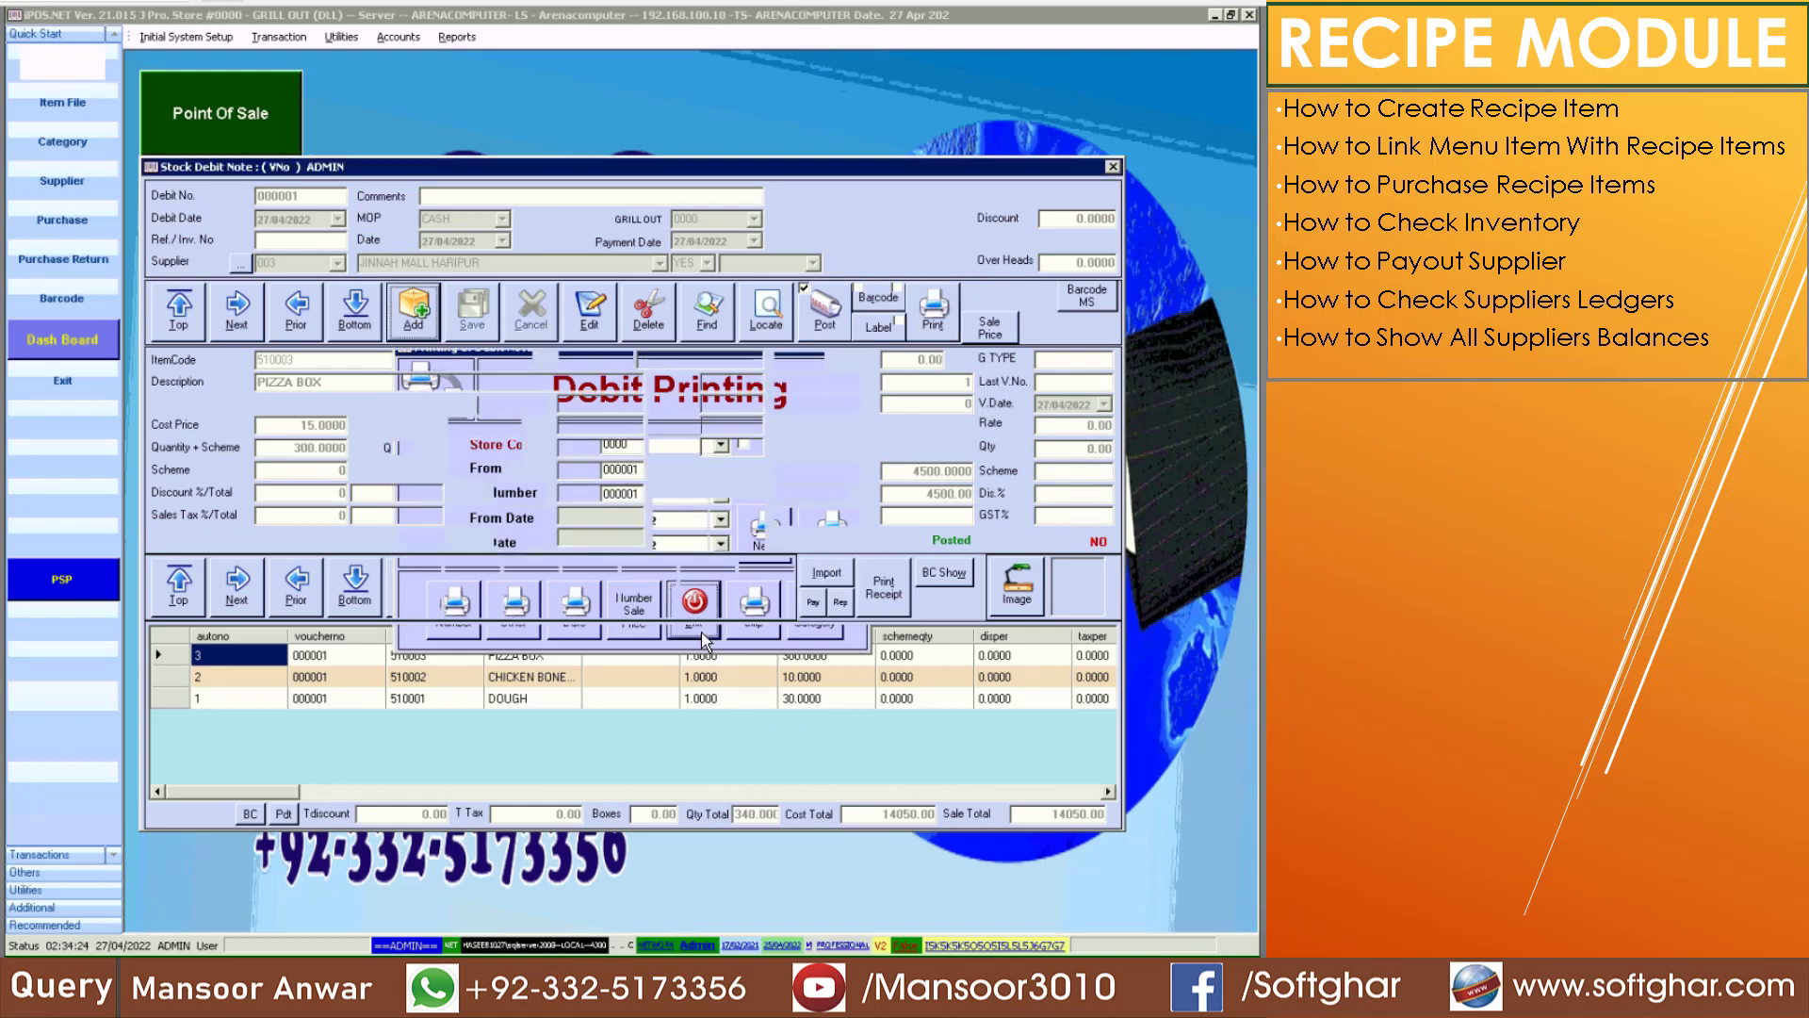
click(771, 582)
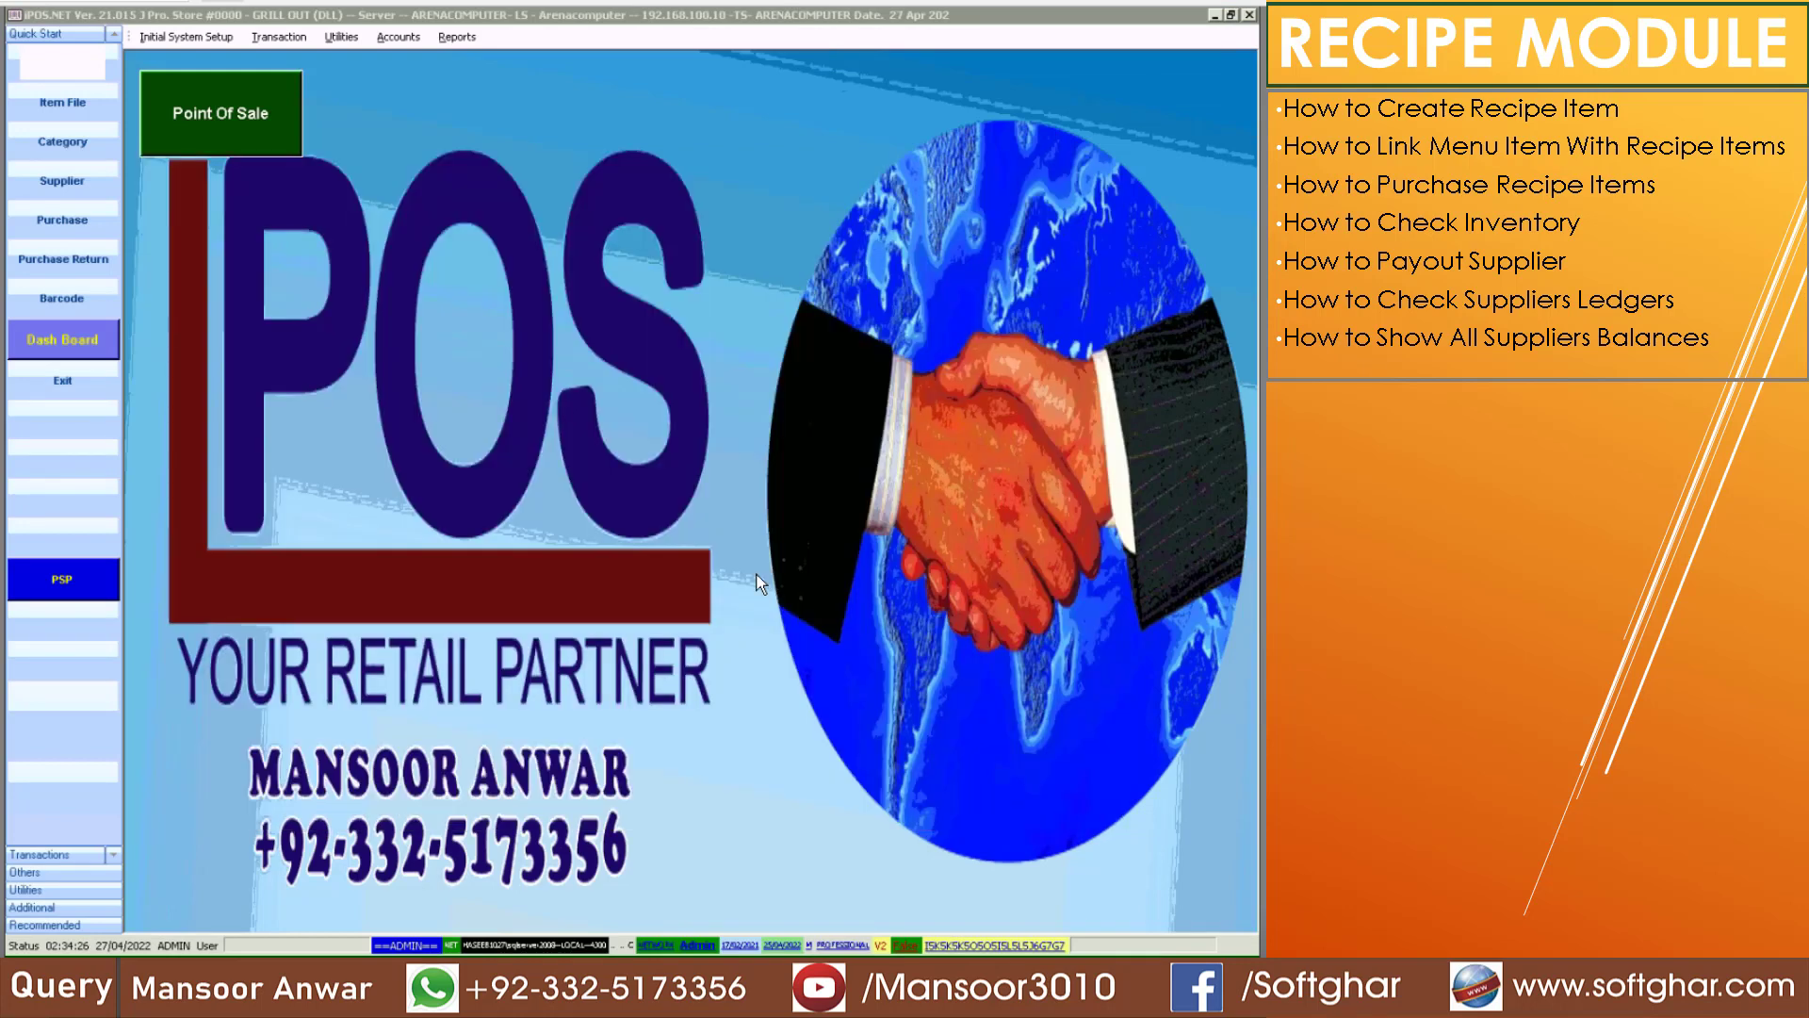
Open the Posting form and run the posting of the stock transactions
click(347, 37)
click(383, 122)
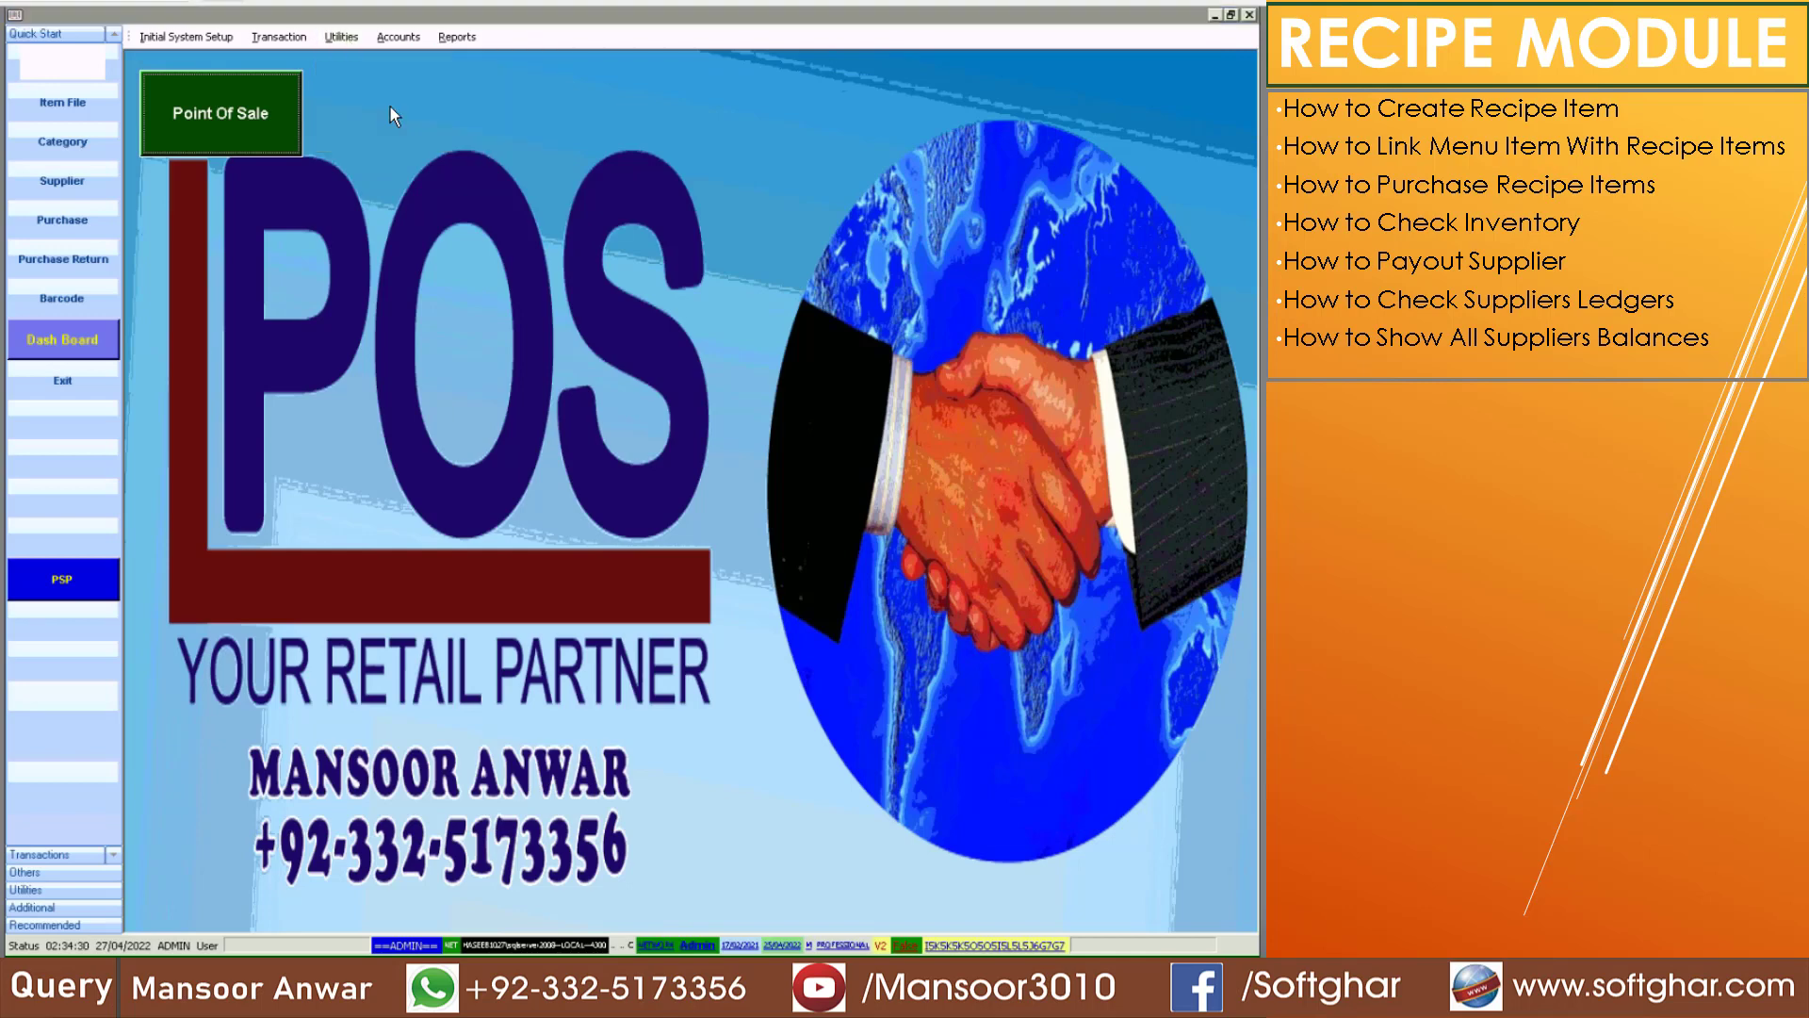
click(646, 547)
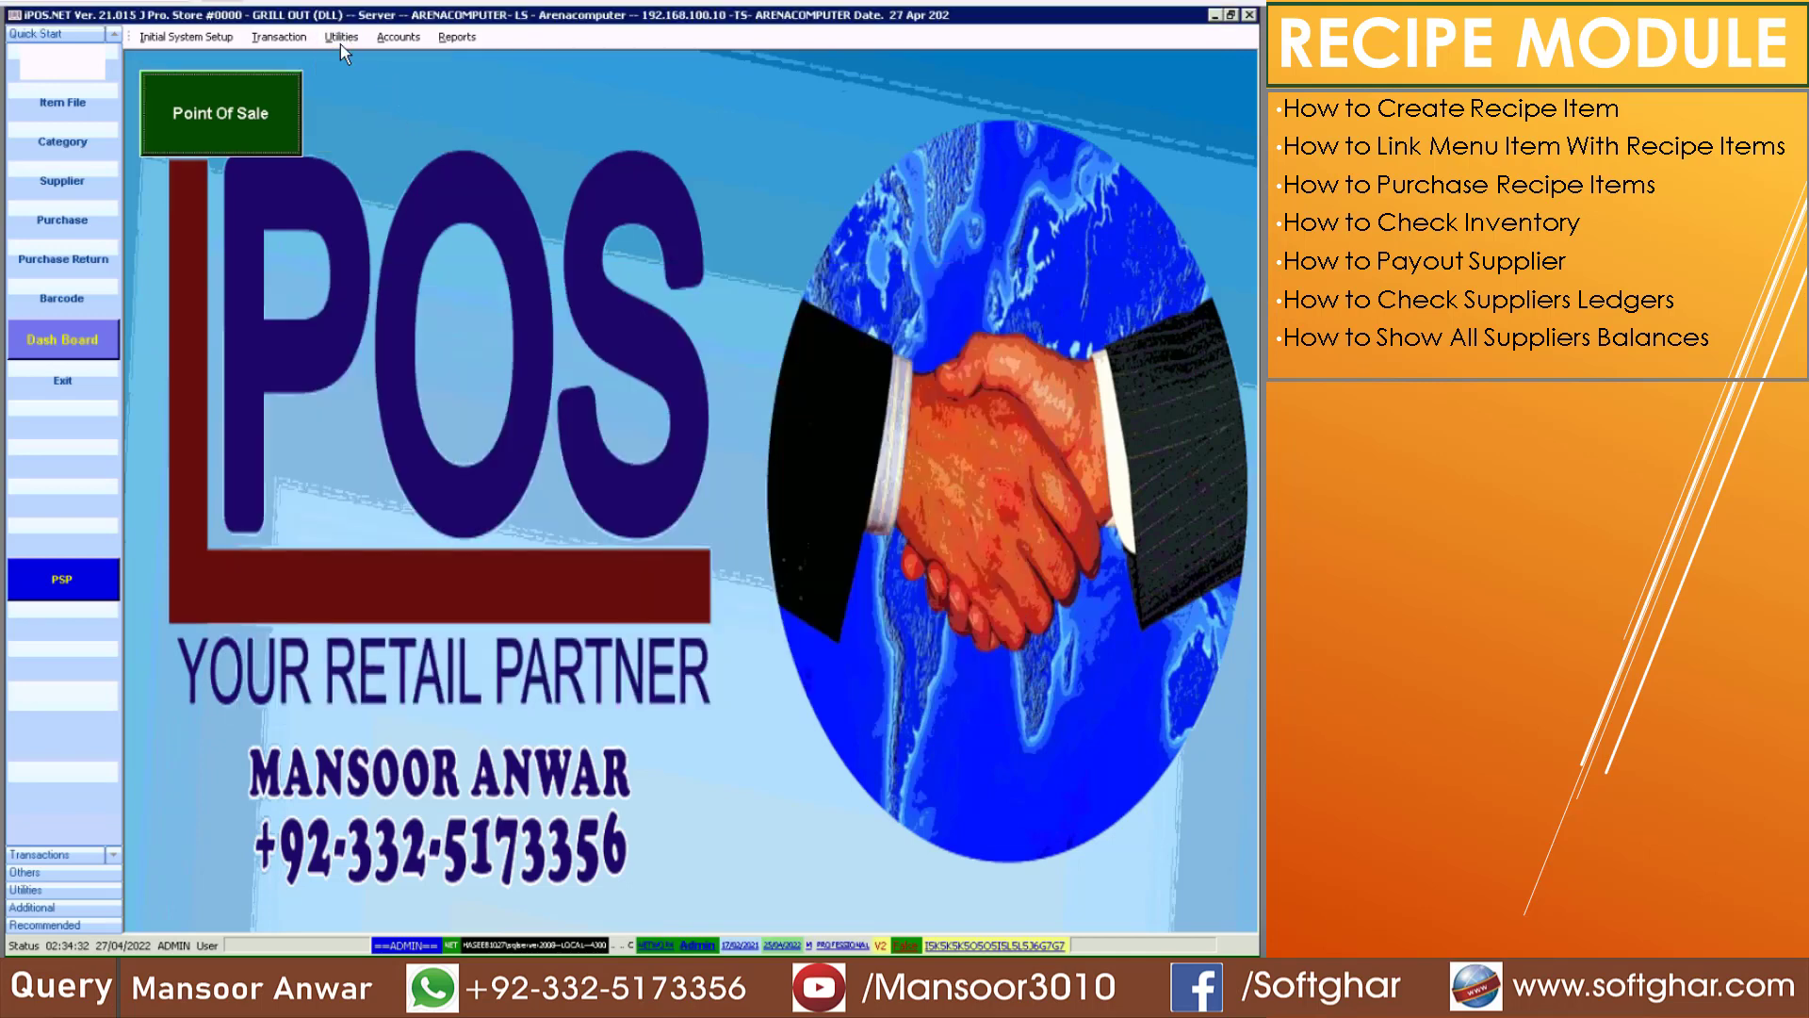
click(341, 43)
click(341, 43)
click(341, 44)
mouse_move(528, 102)
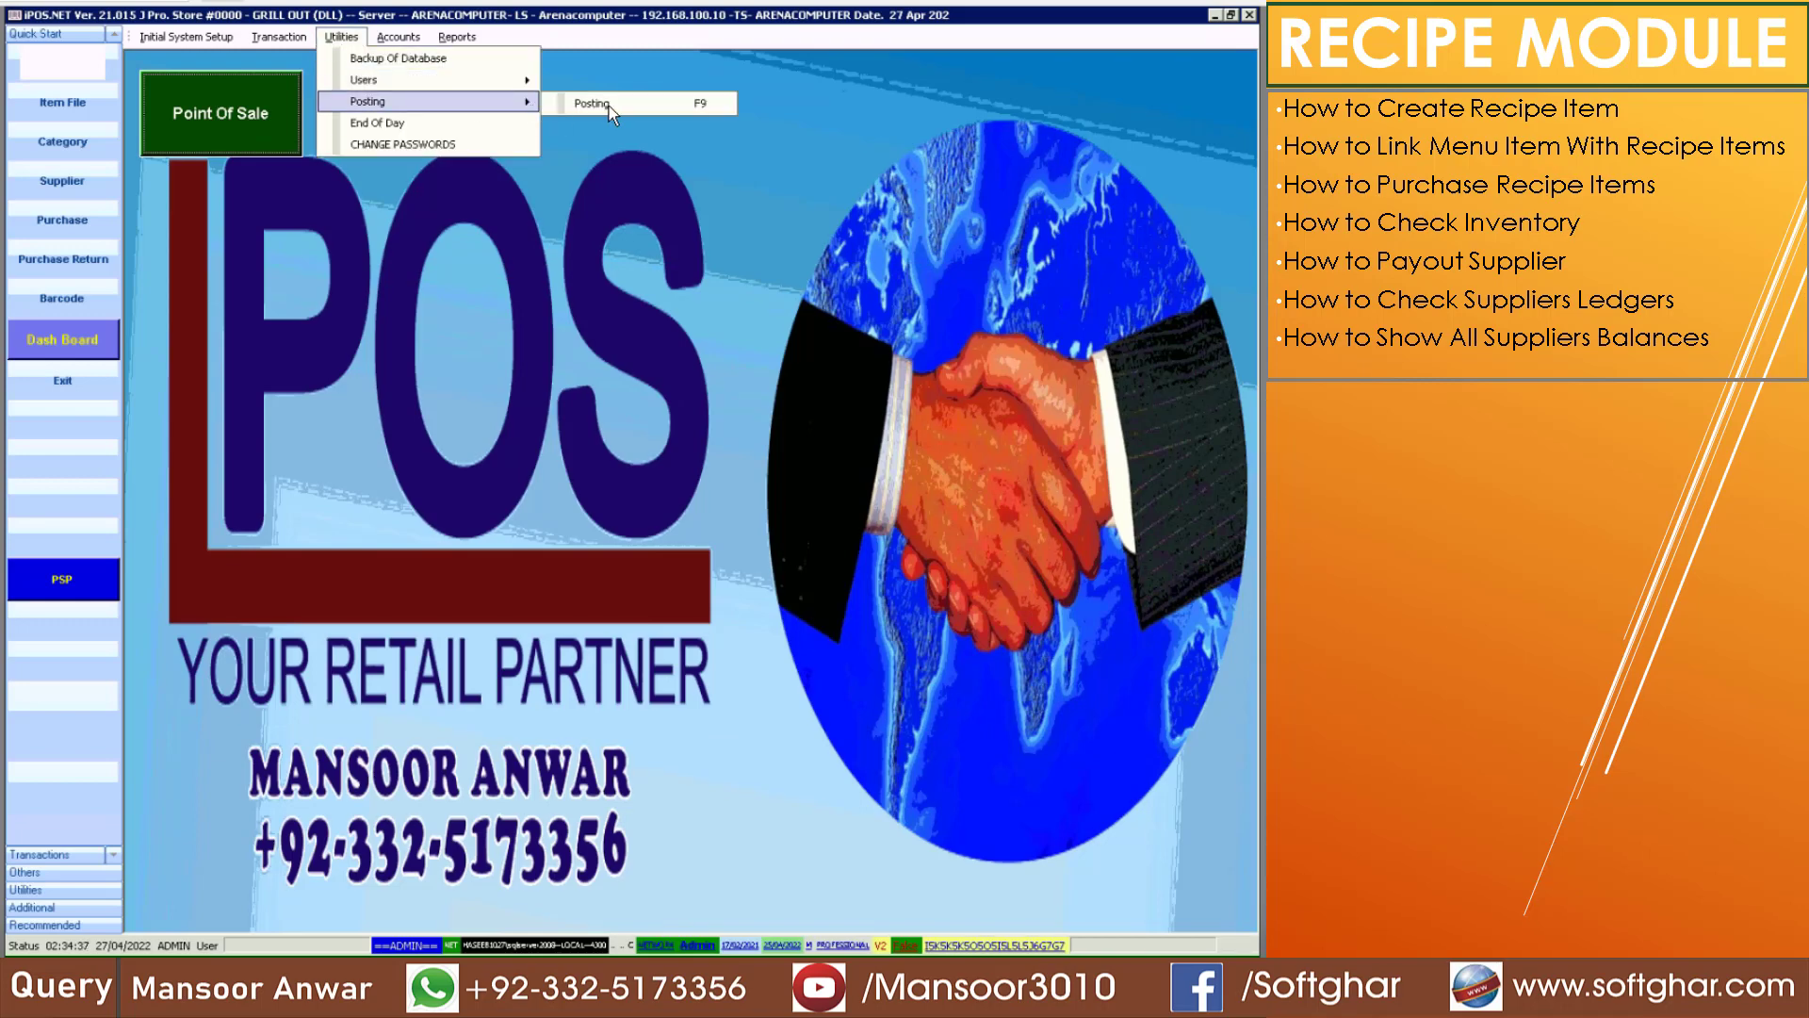
click(609, 105)
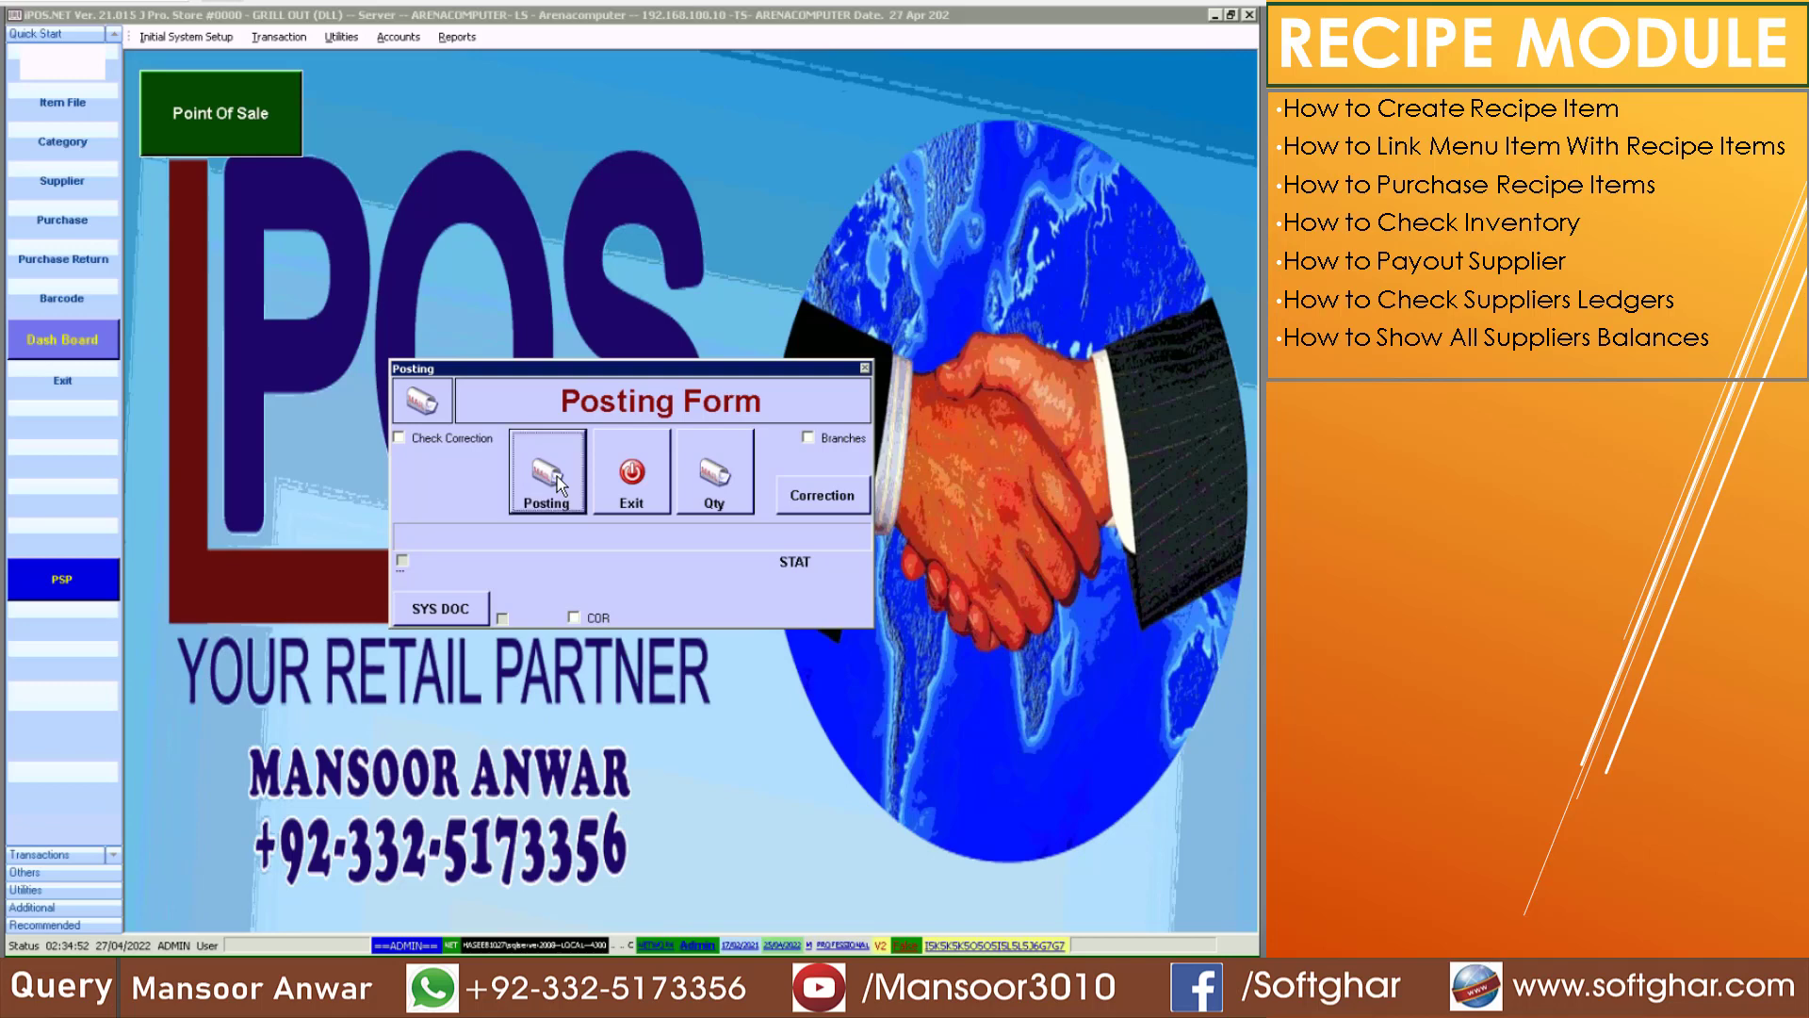
click(557, 477)
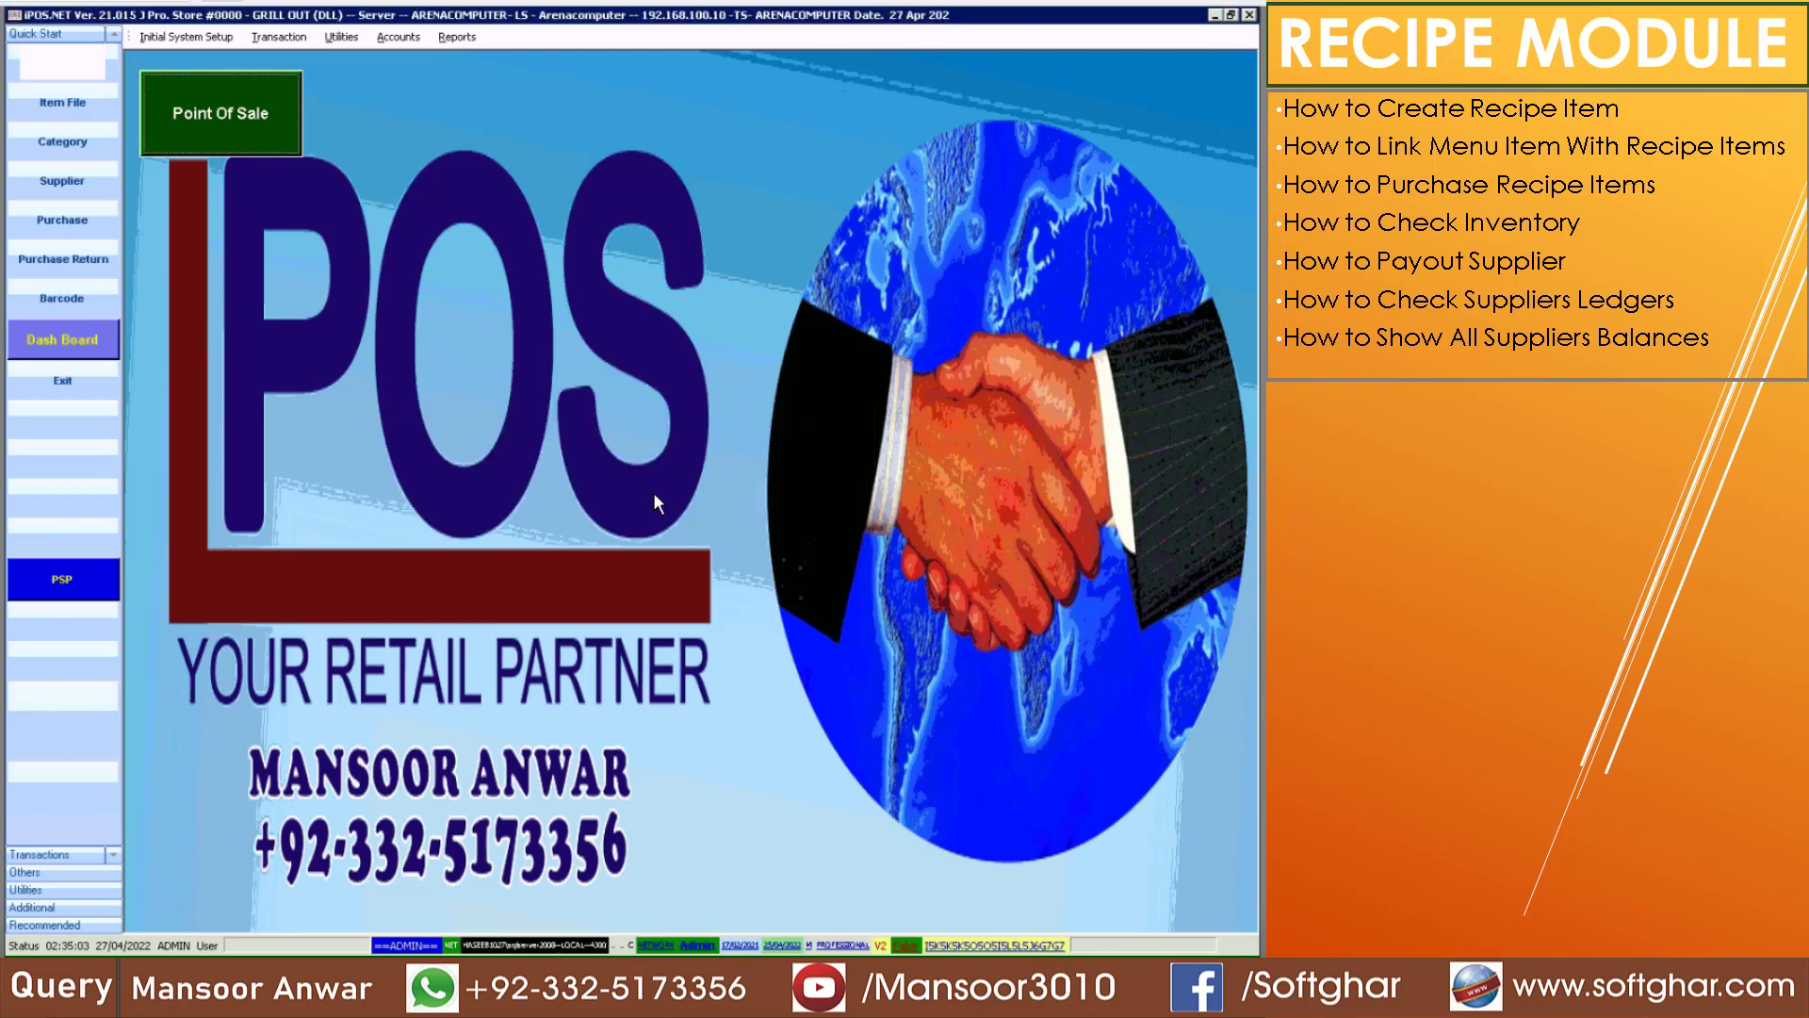
click(283, 36)
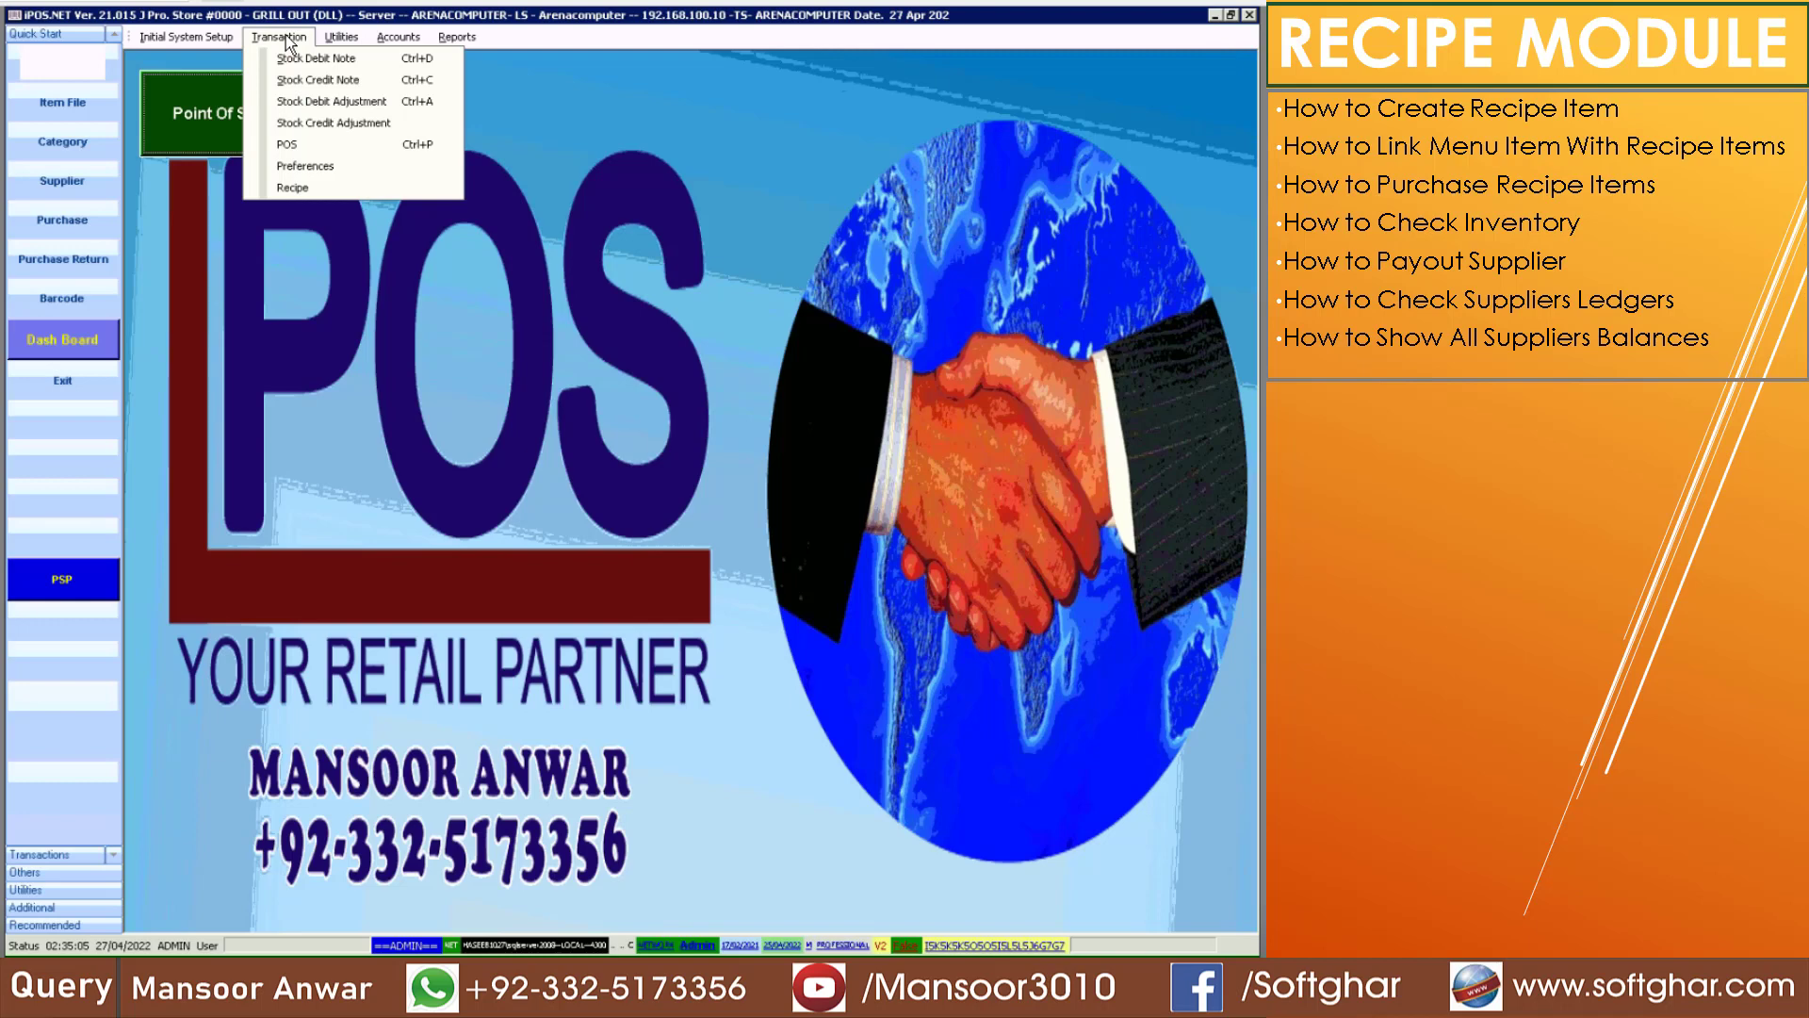
click(298, 194)
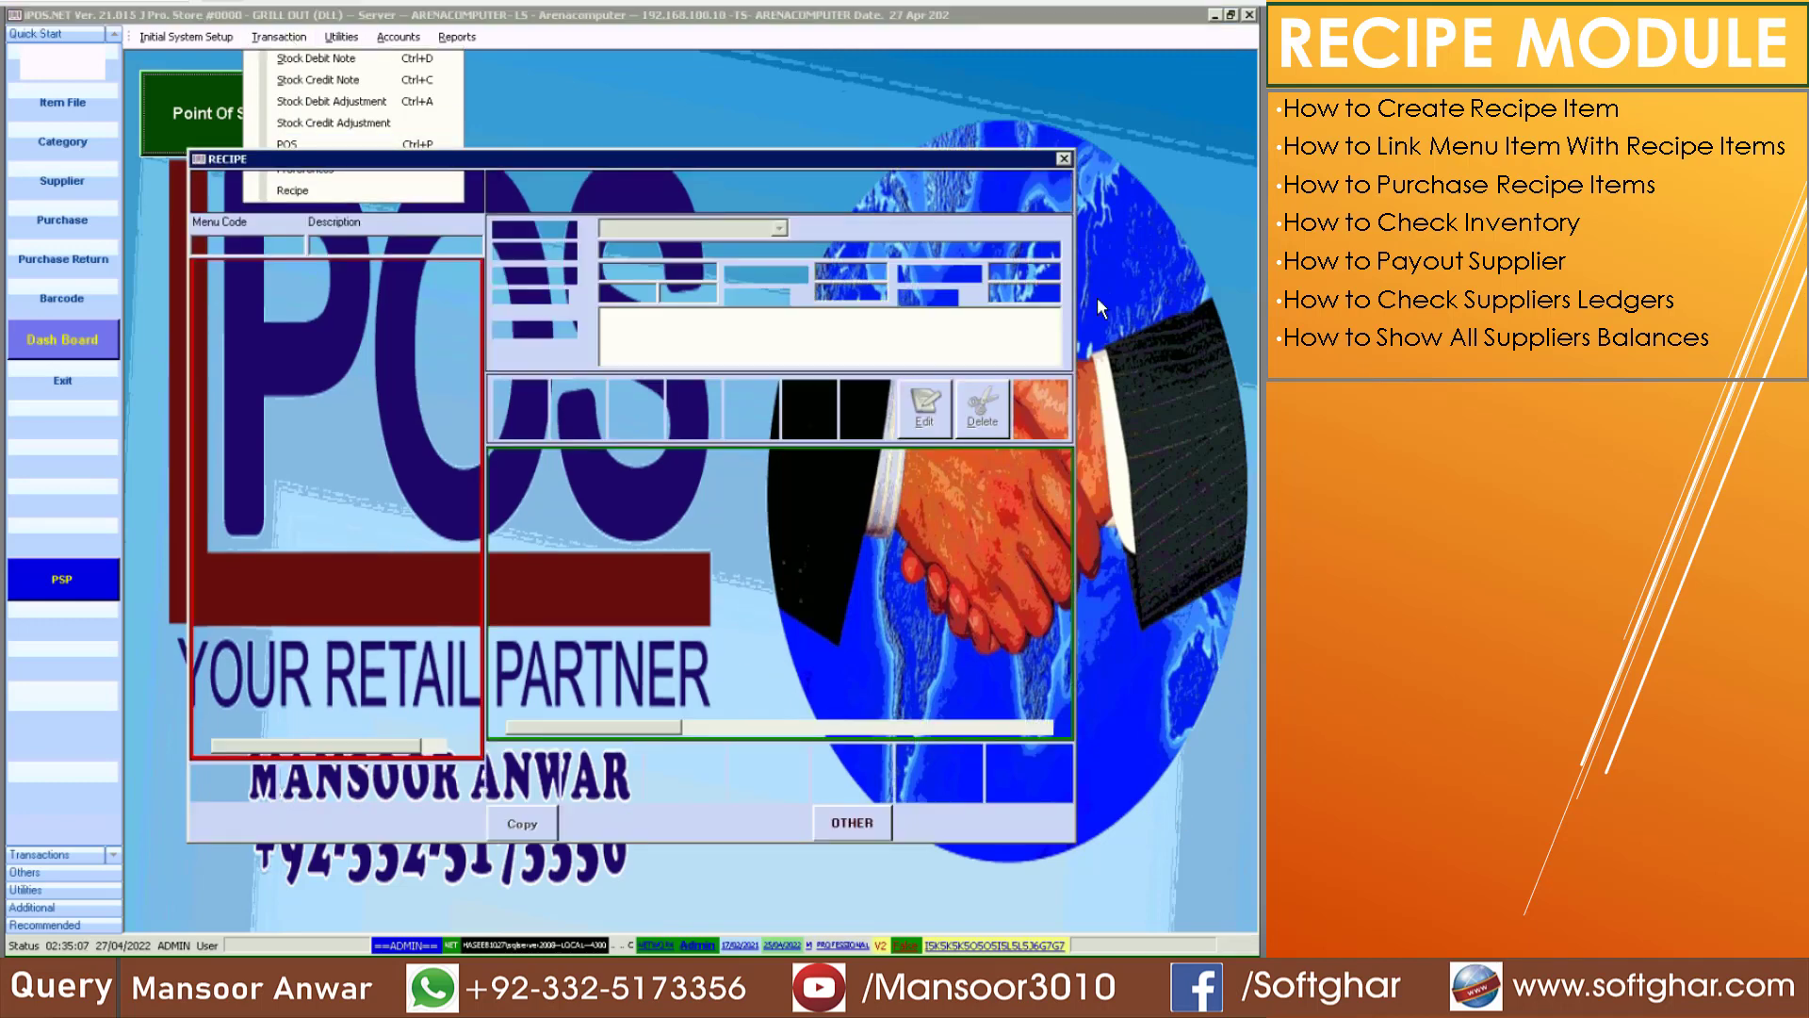
click(1063, 159)
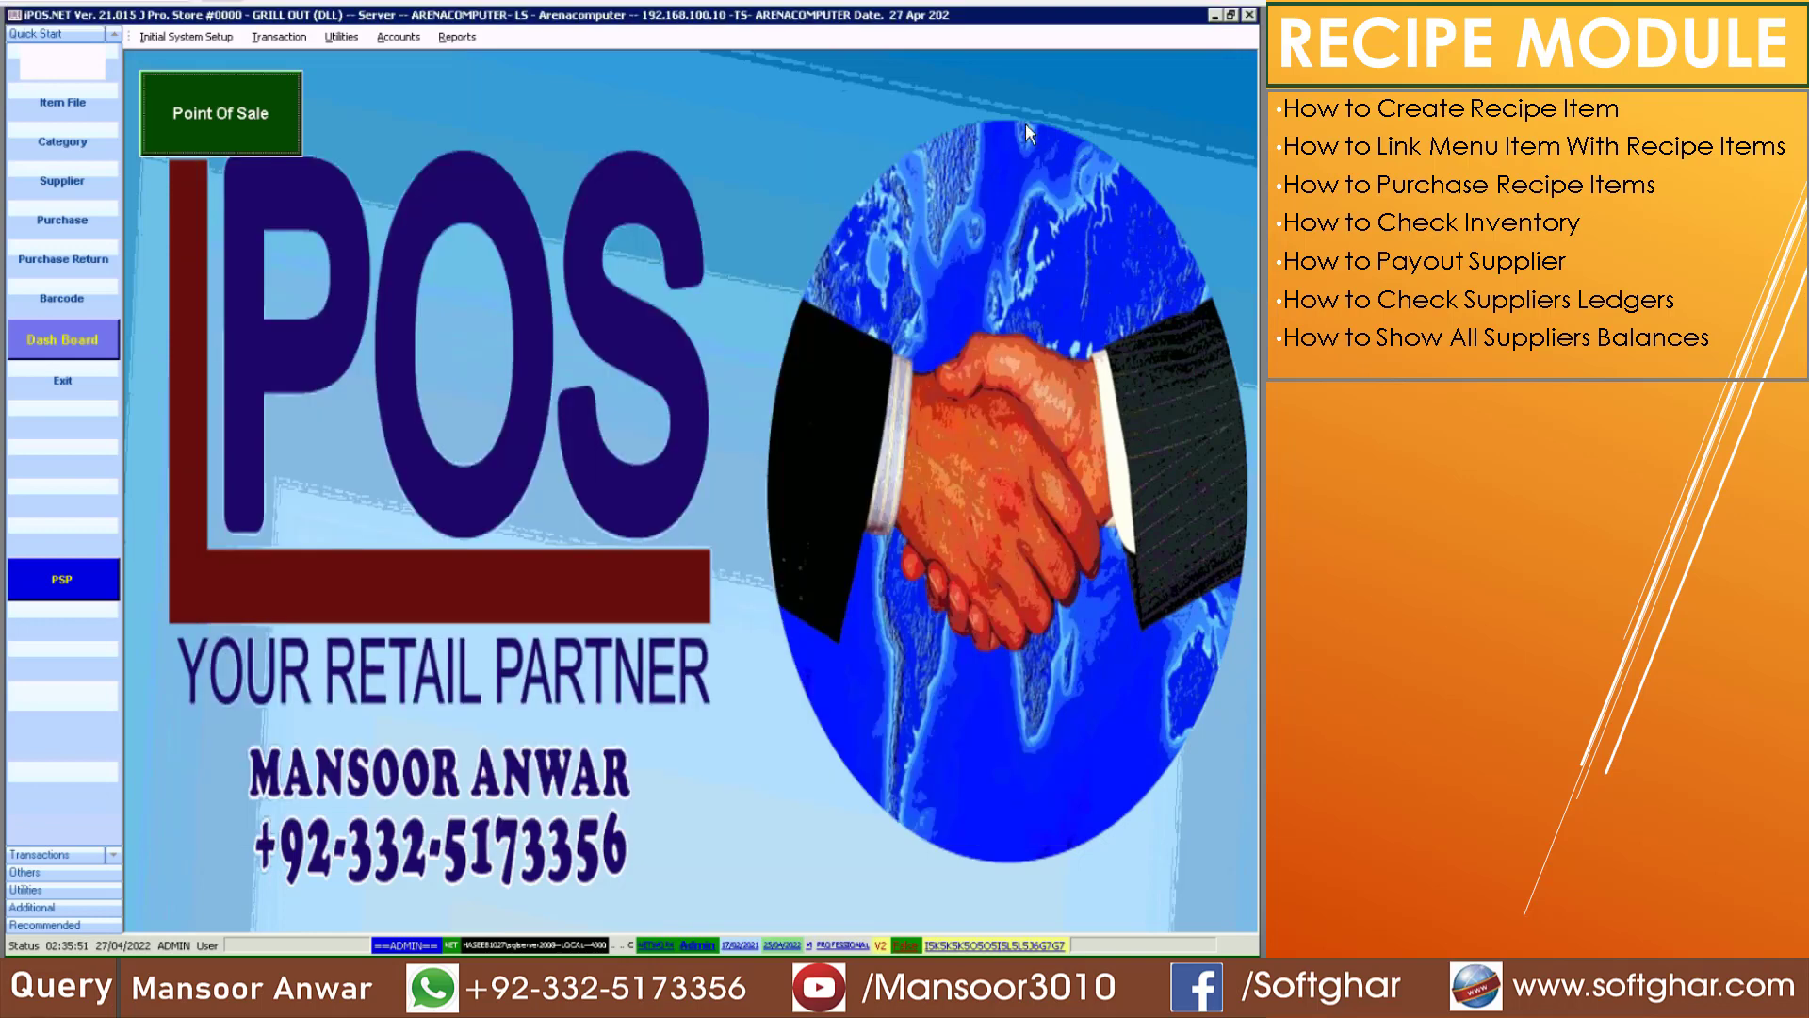
Exit the program and restart it from its desktop shortcut
click(1248, 15)
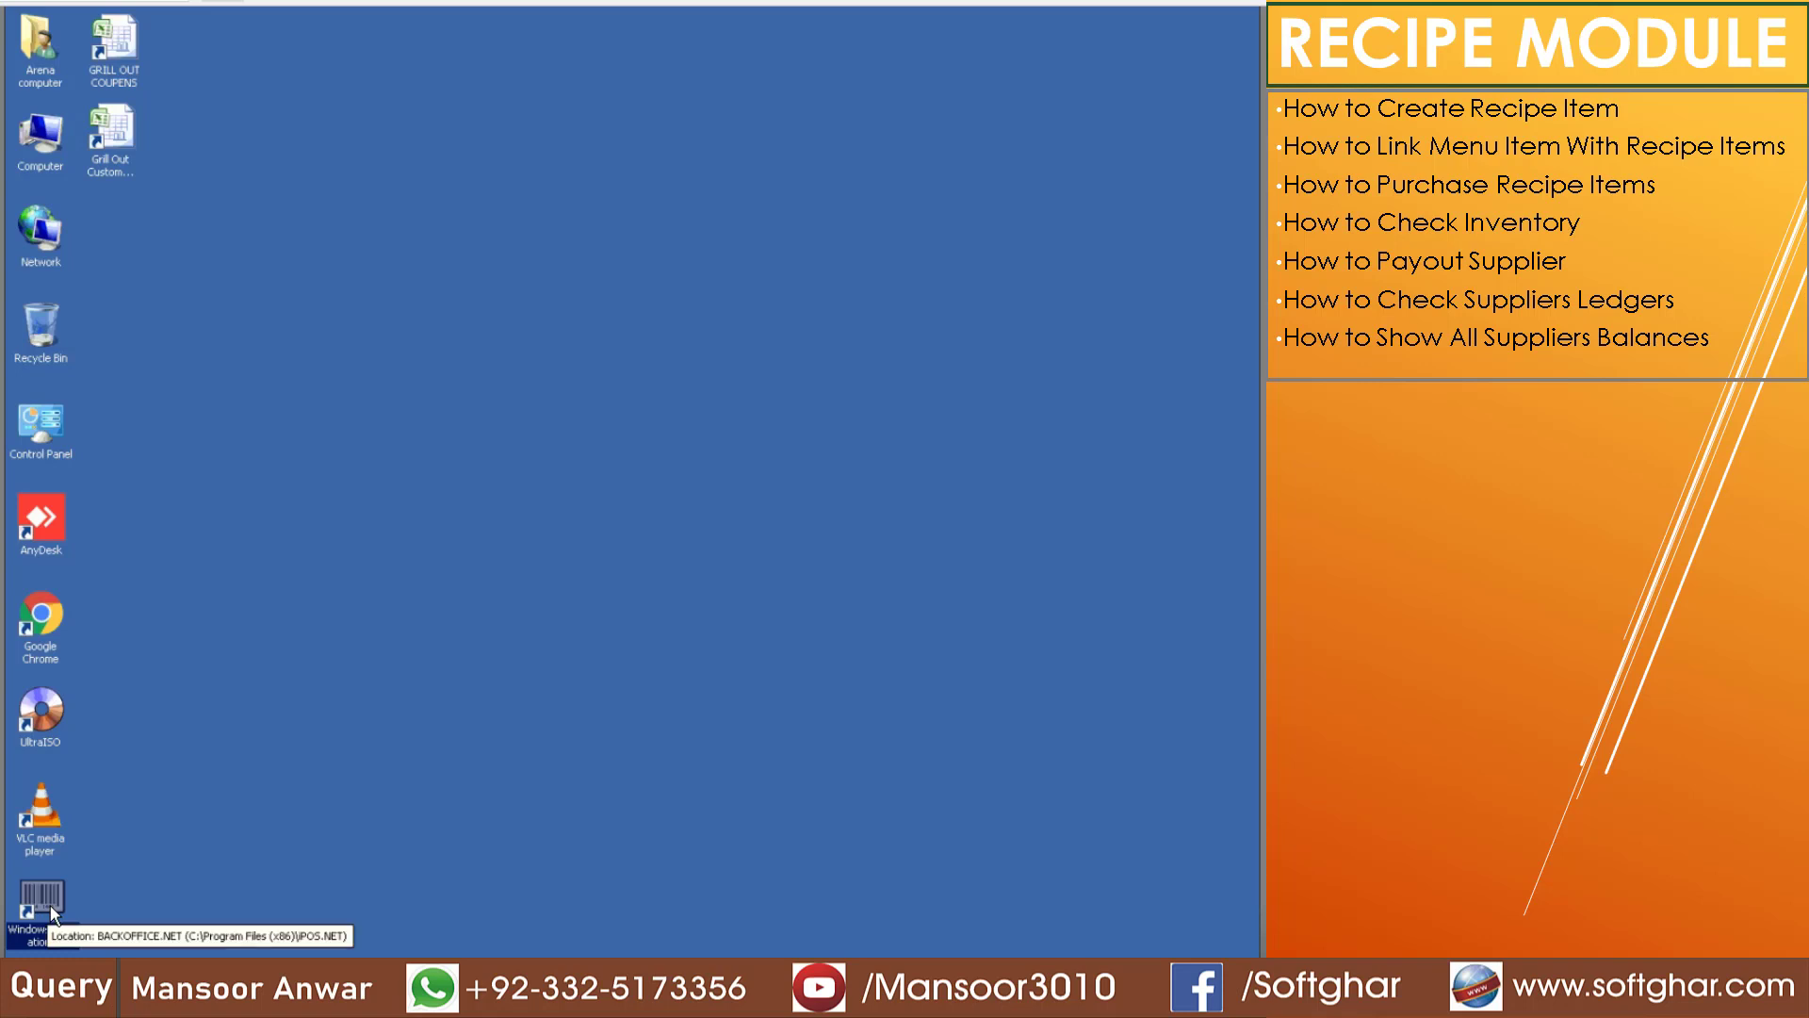
drag(52, 912, 58, 914)
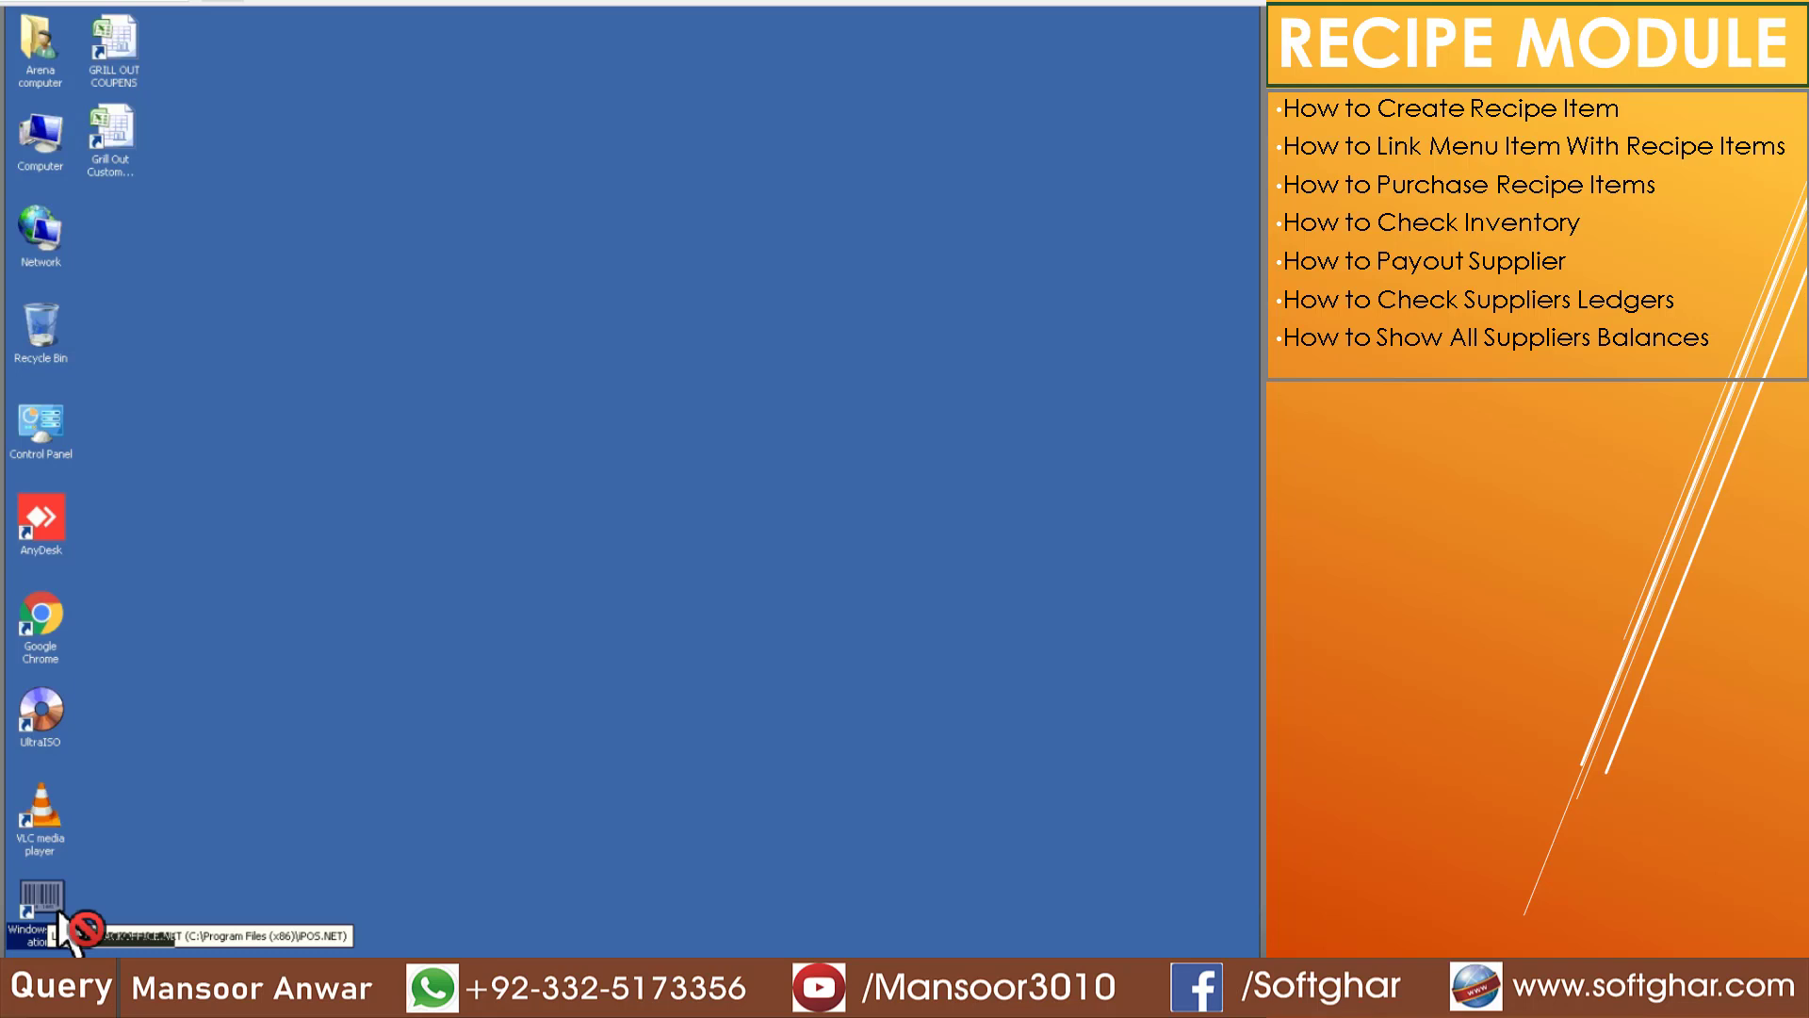
drag(59, 912, 79, 912)
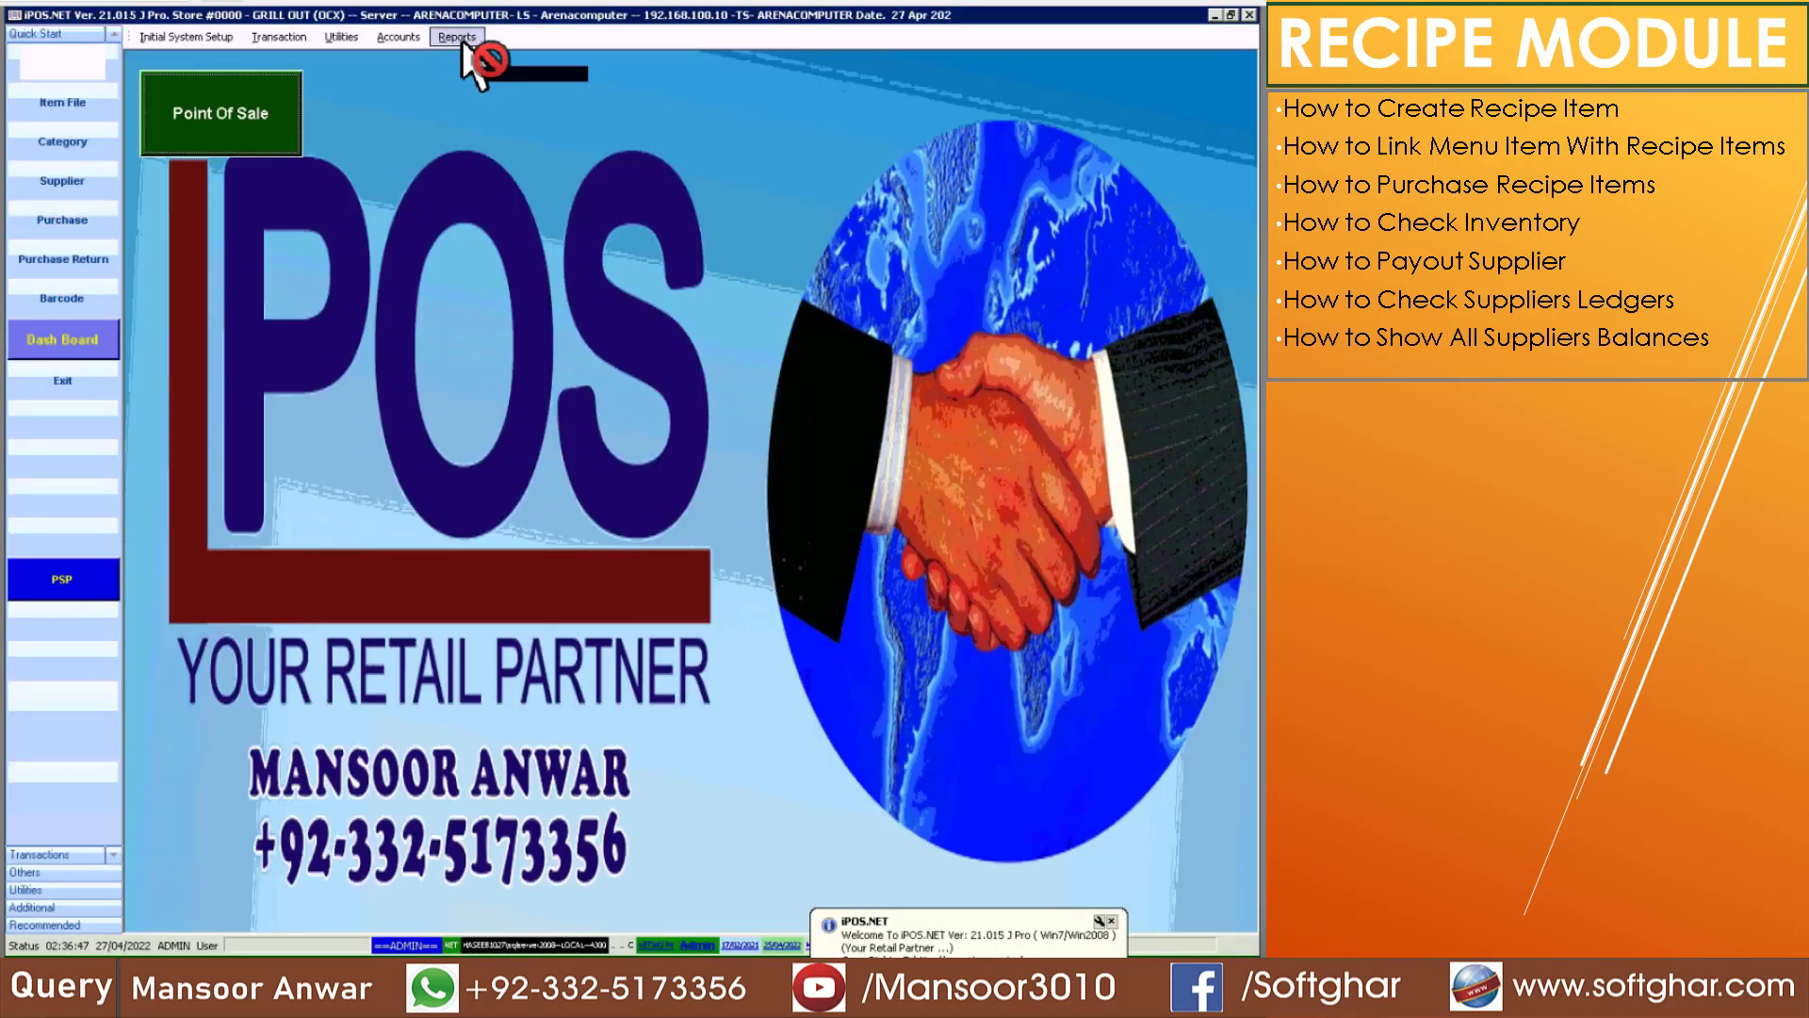
Generate the Present Stock Position report without any category filter
click(457, 37)
click(454, 36)
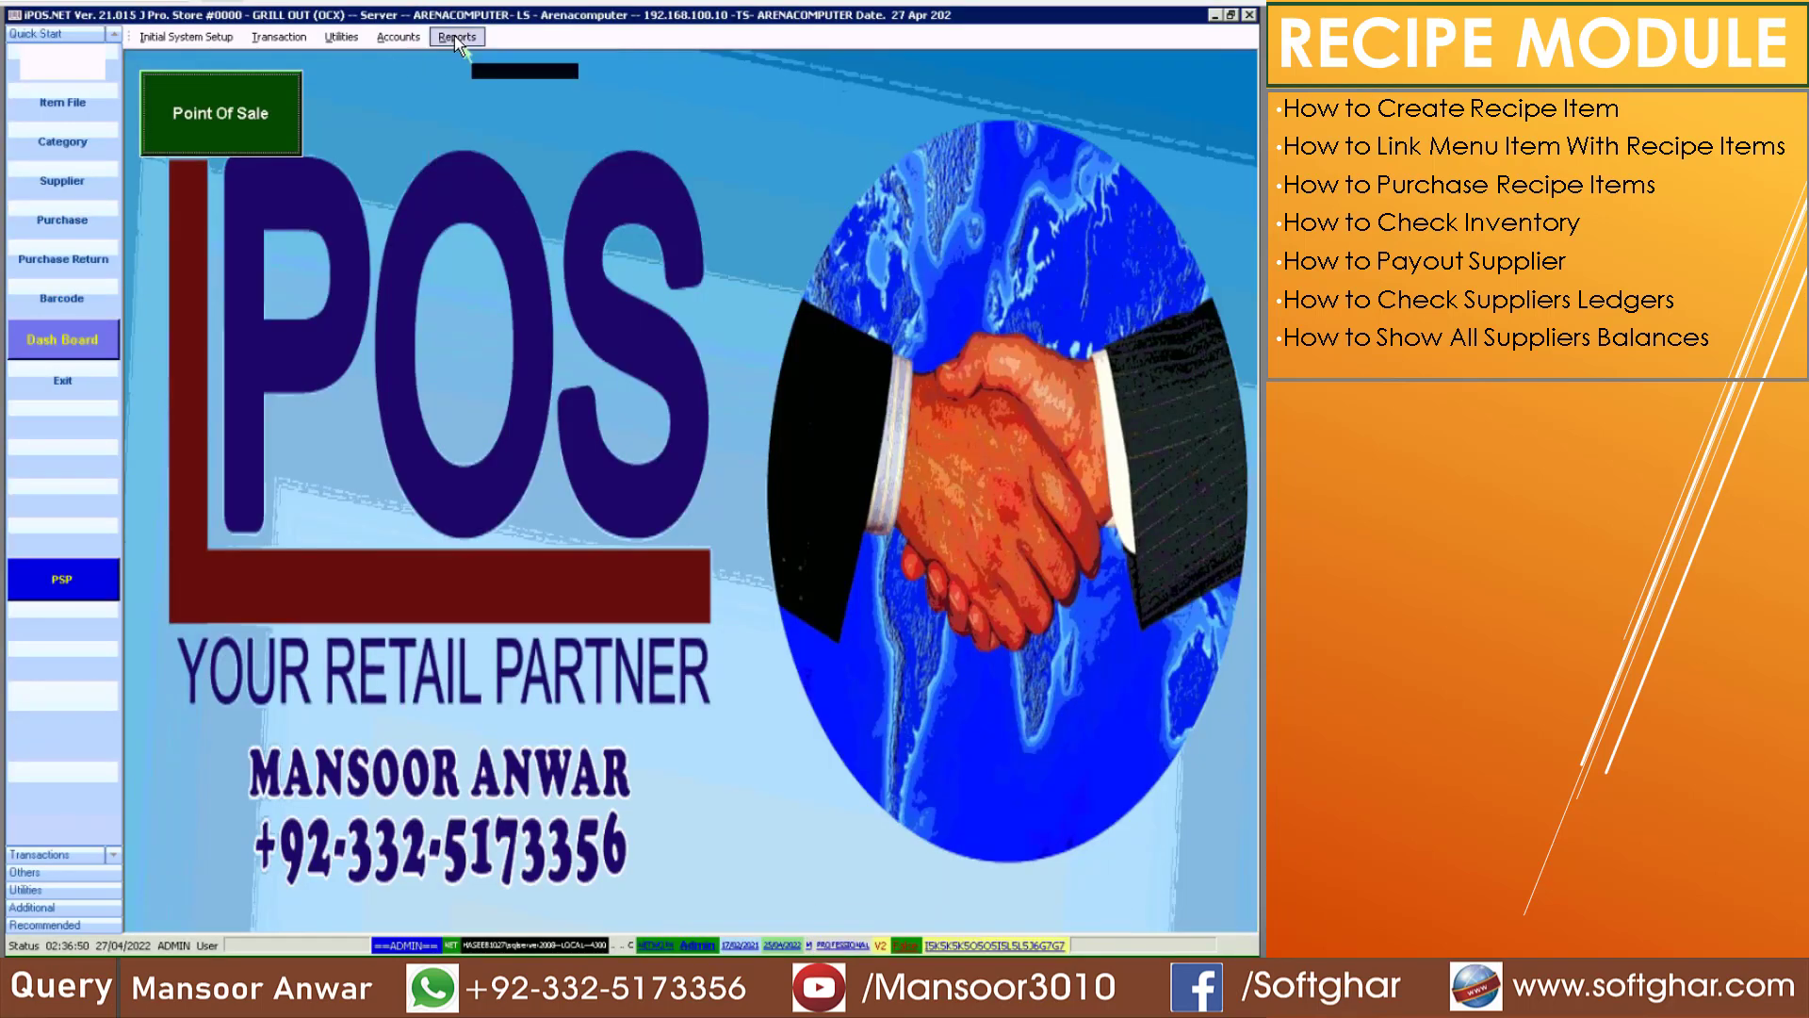
click(455, 35)
mouse_move(556, 192)
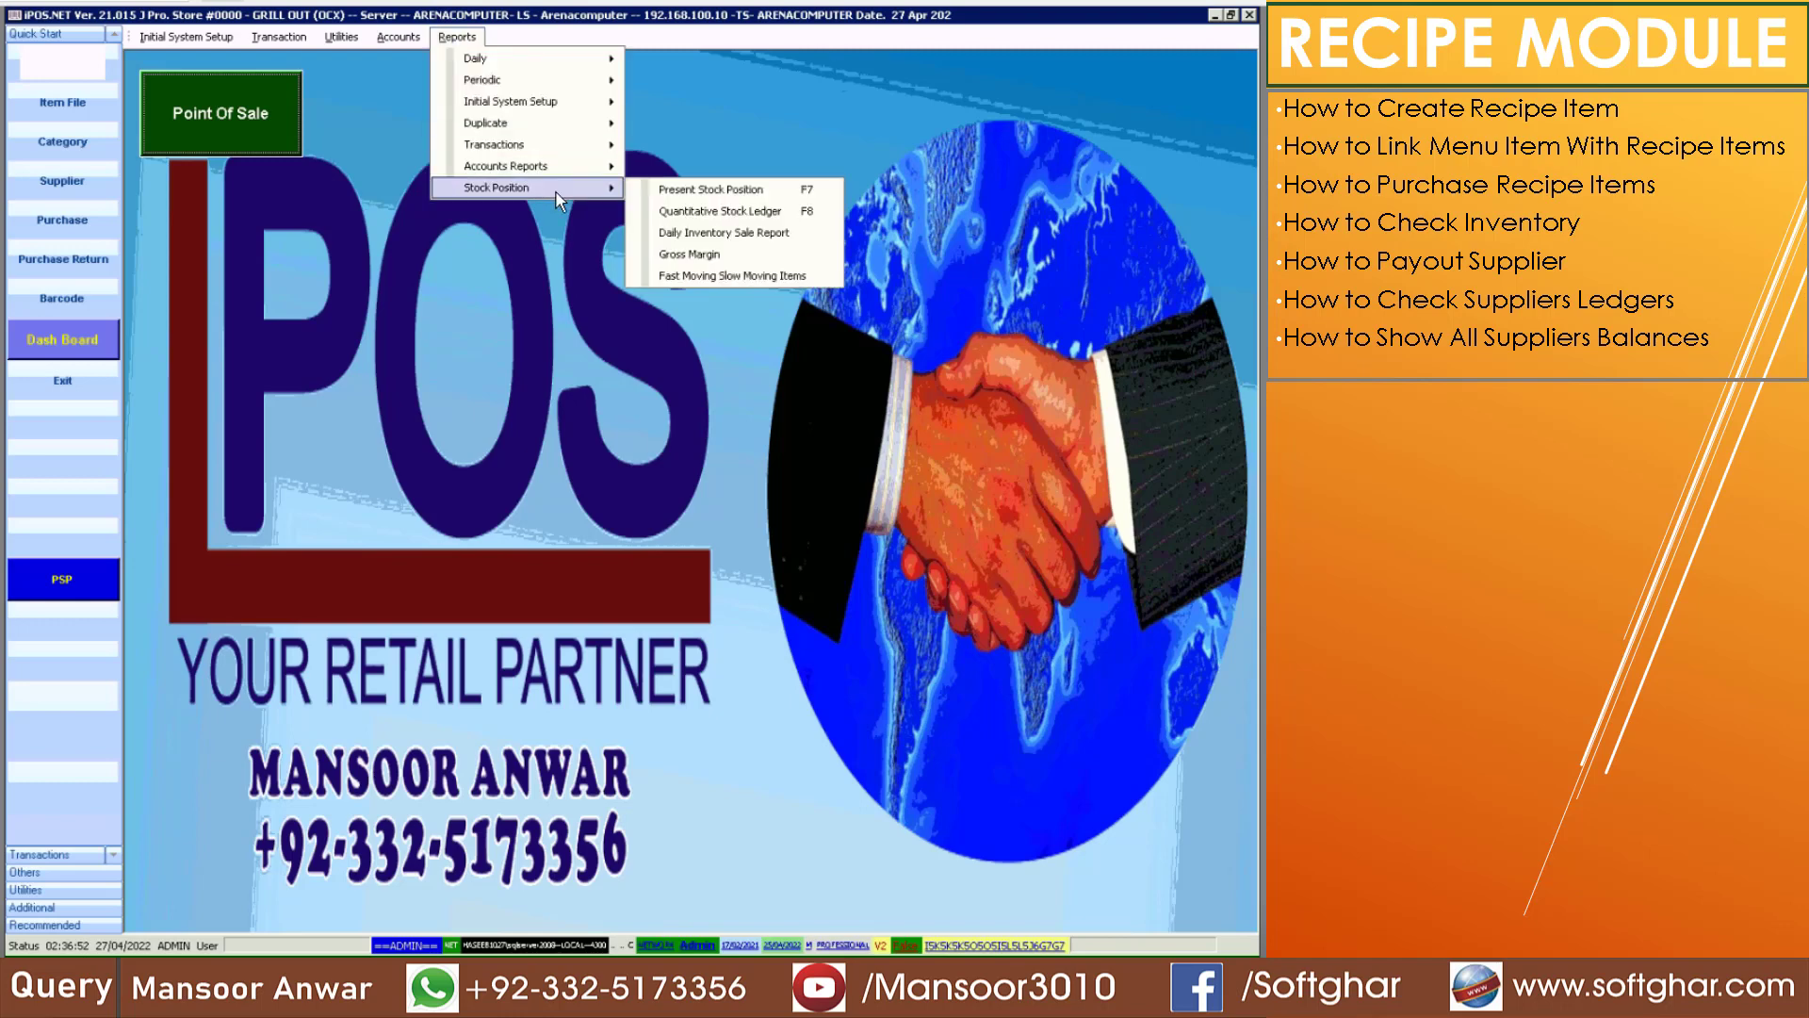
click(734, 192)
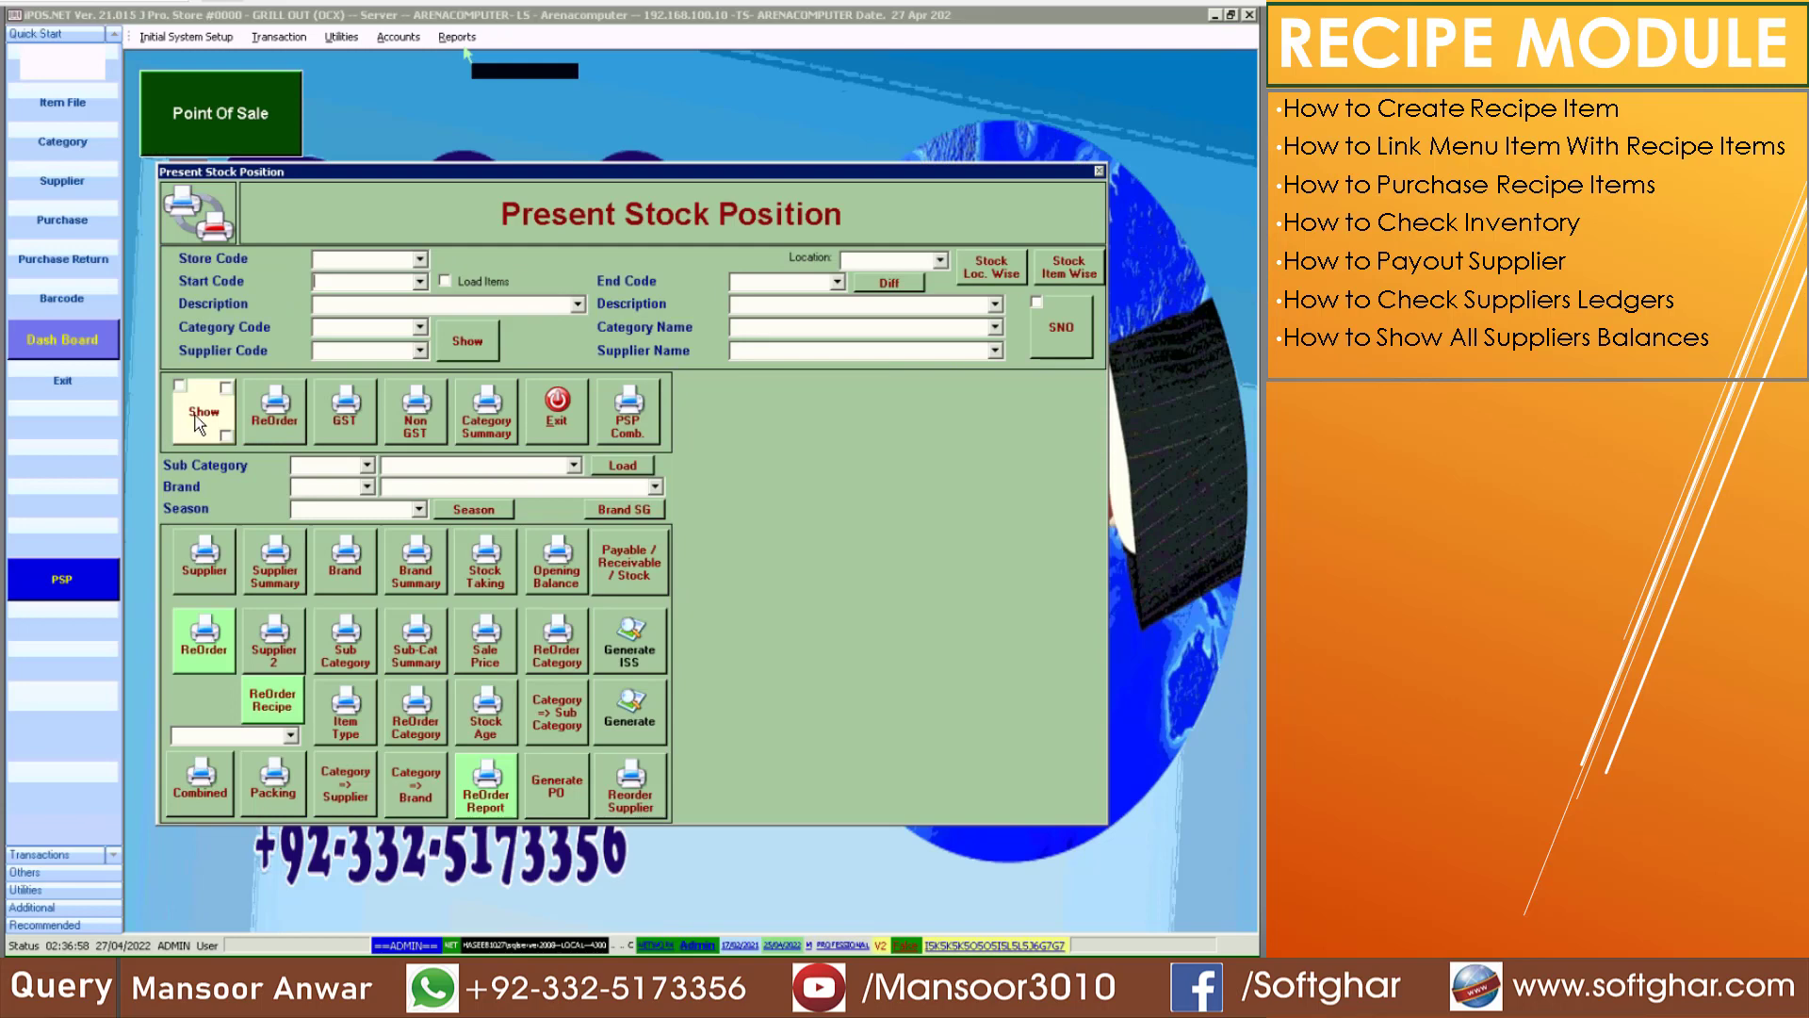
click(197, 414)
click(557, 415)
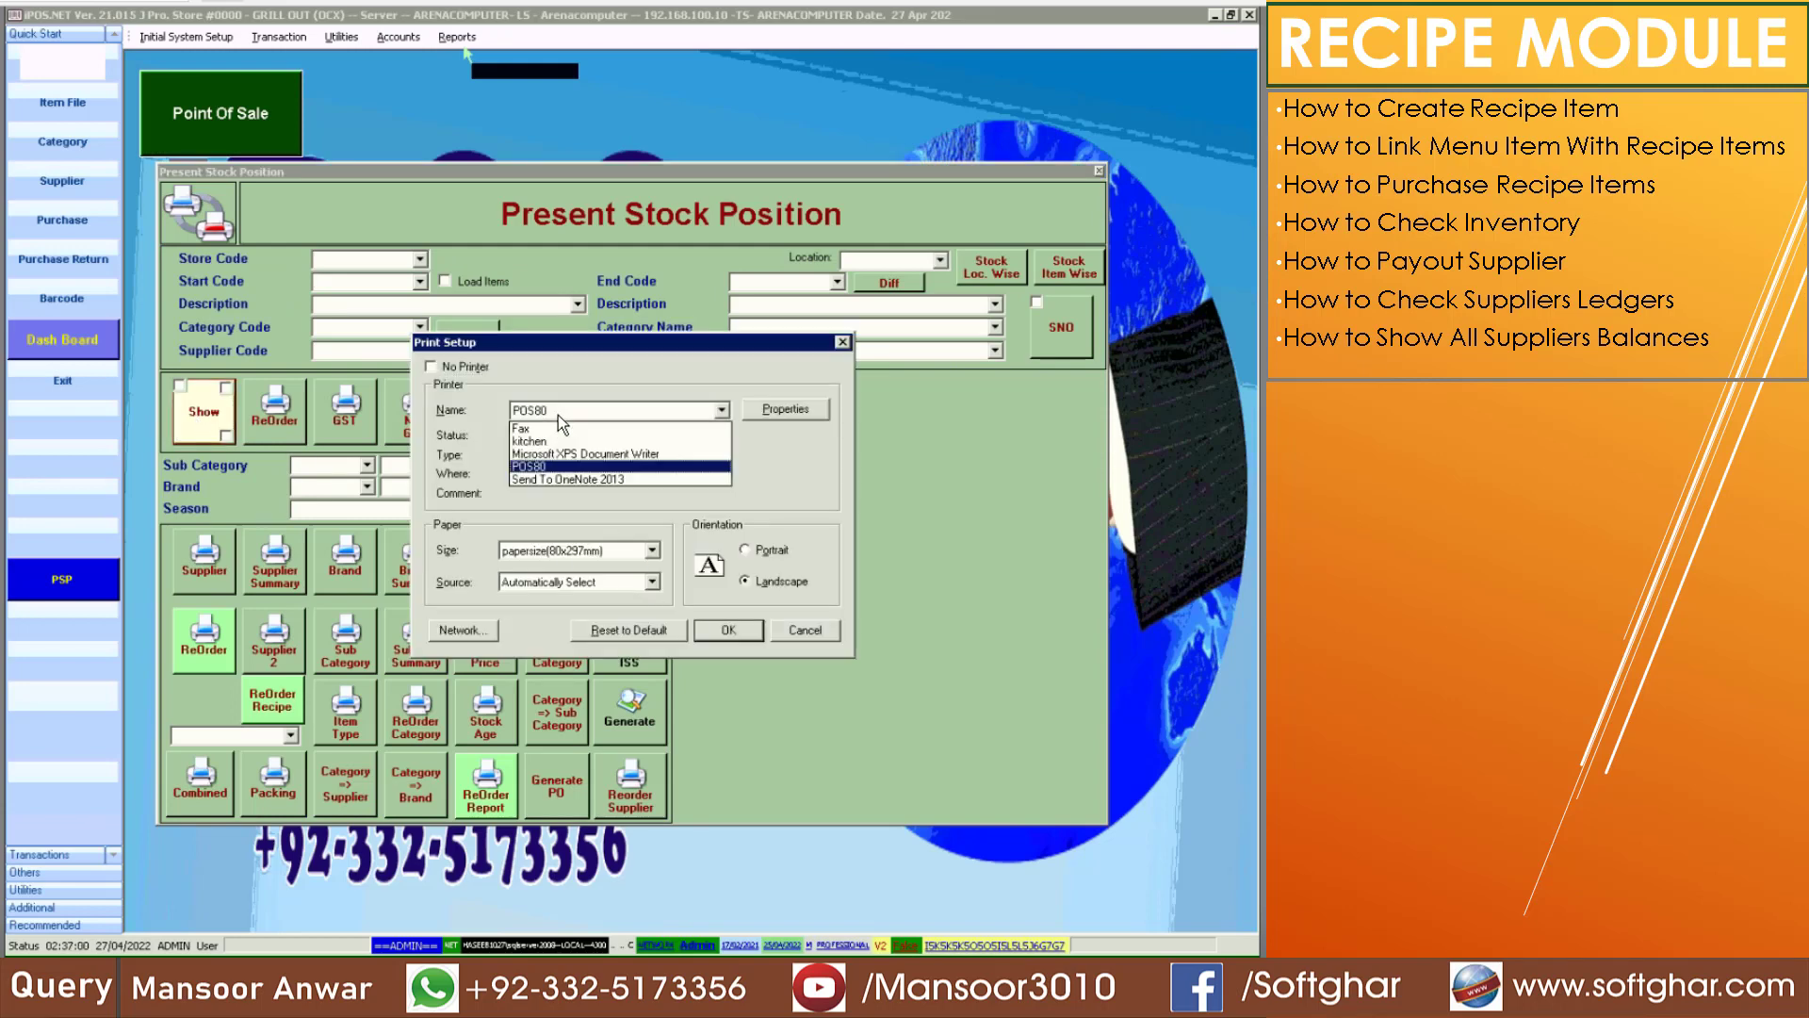
click(725, 633)
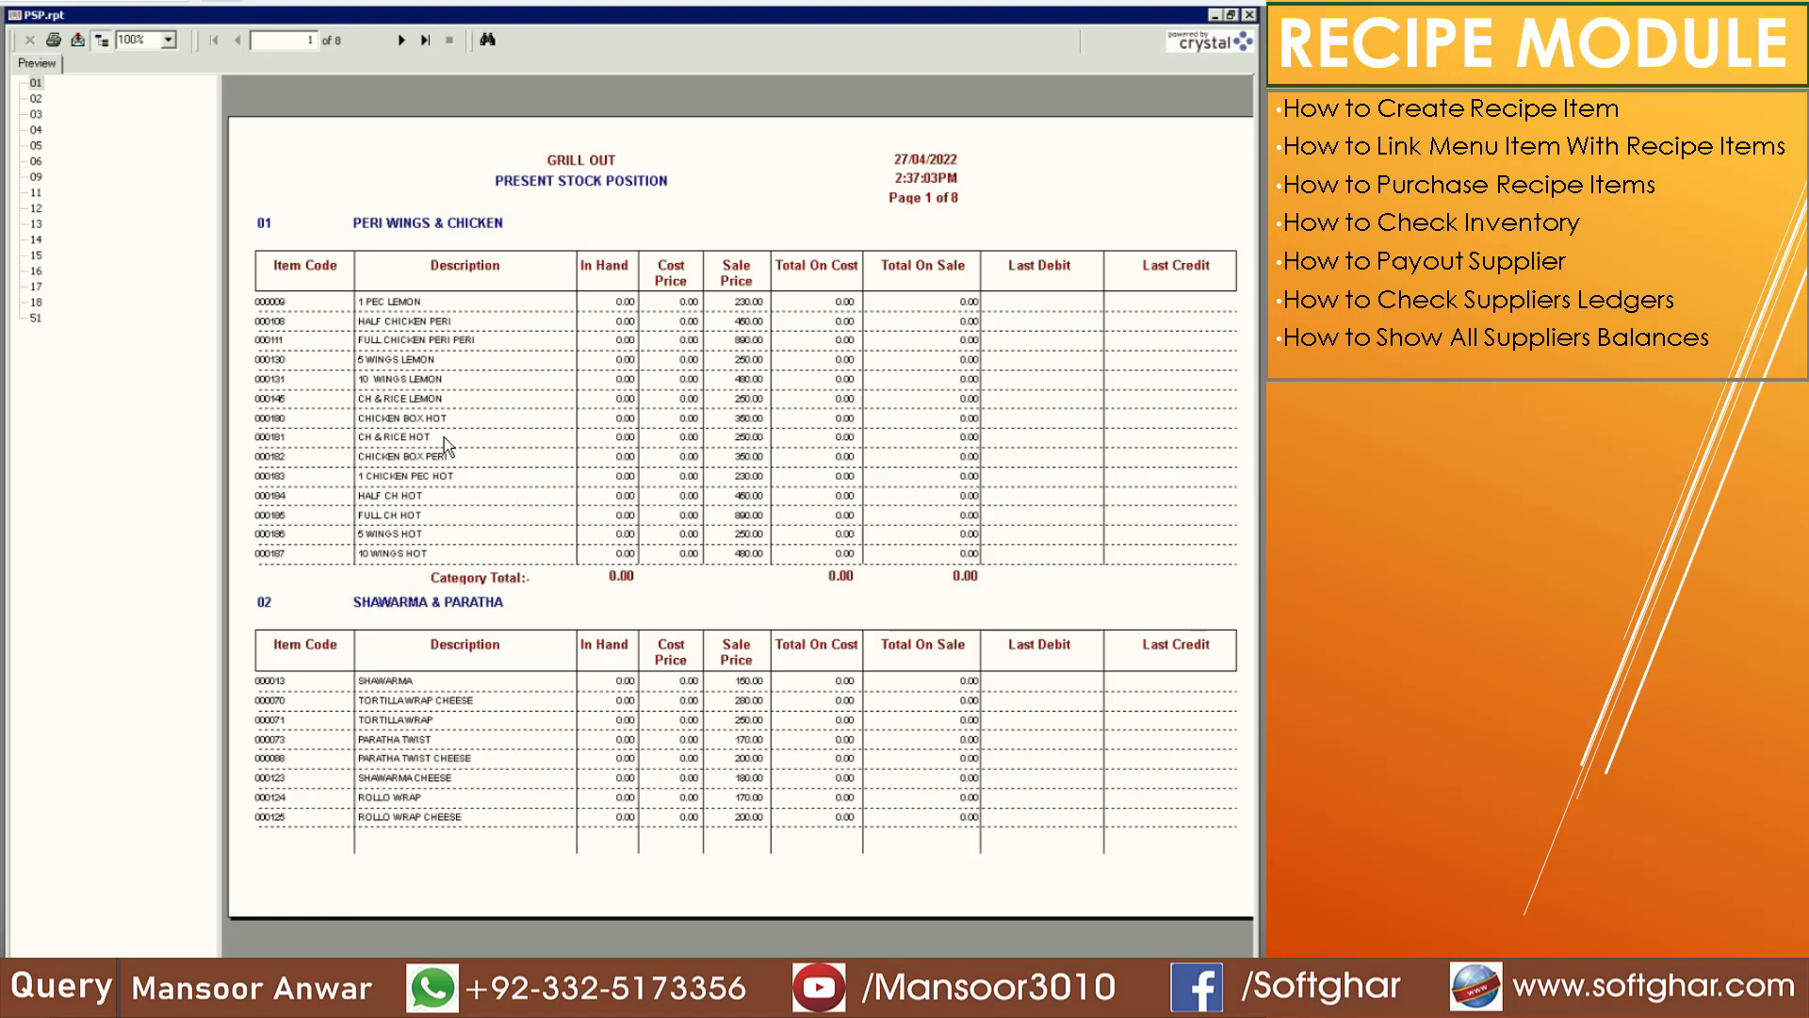
Go to category 51 RAW MATERIALS in the stock report, check its DOUGH and PIZZA BOX rows, and close the report
click(36, 319)
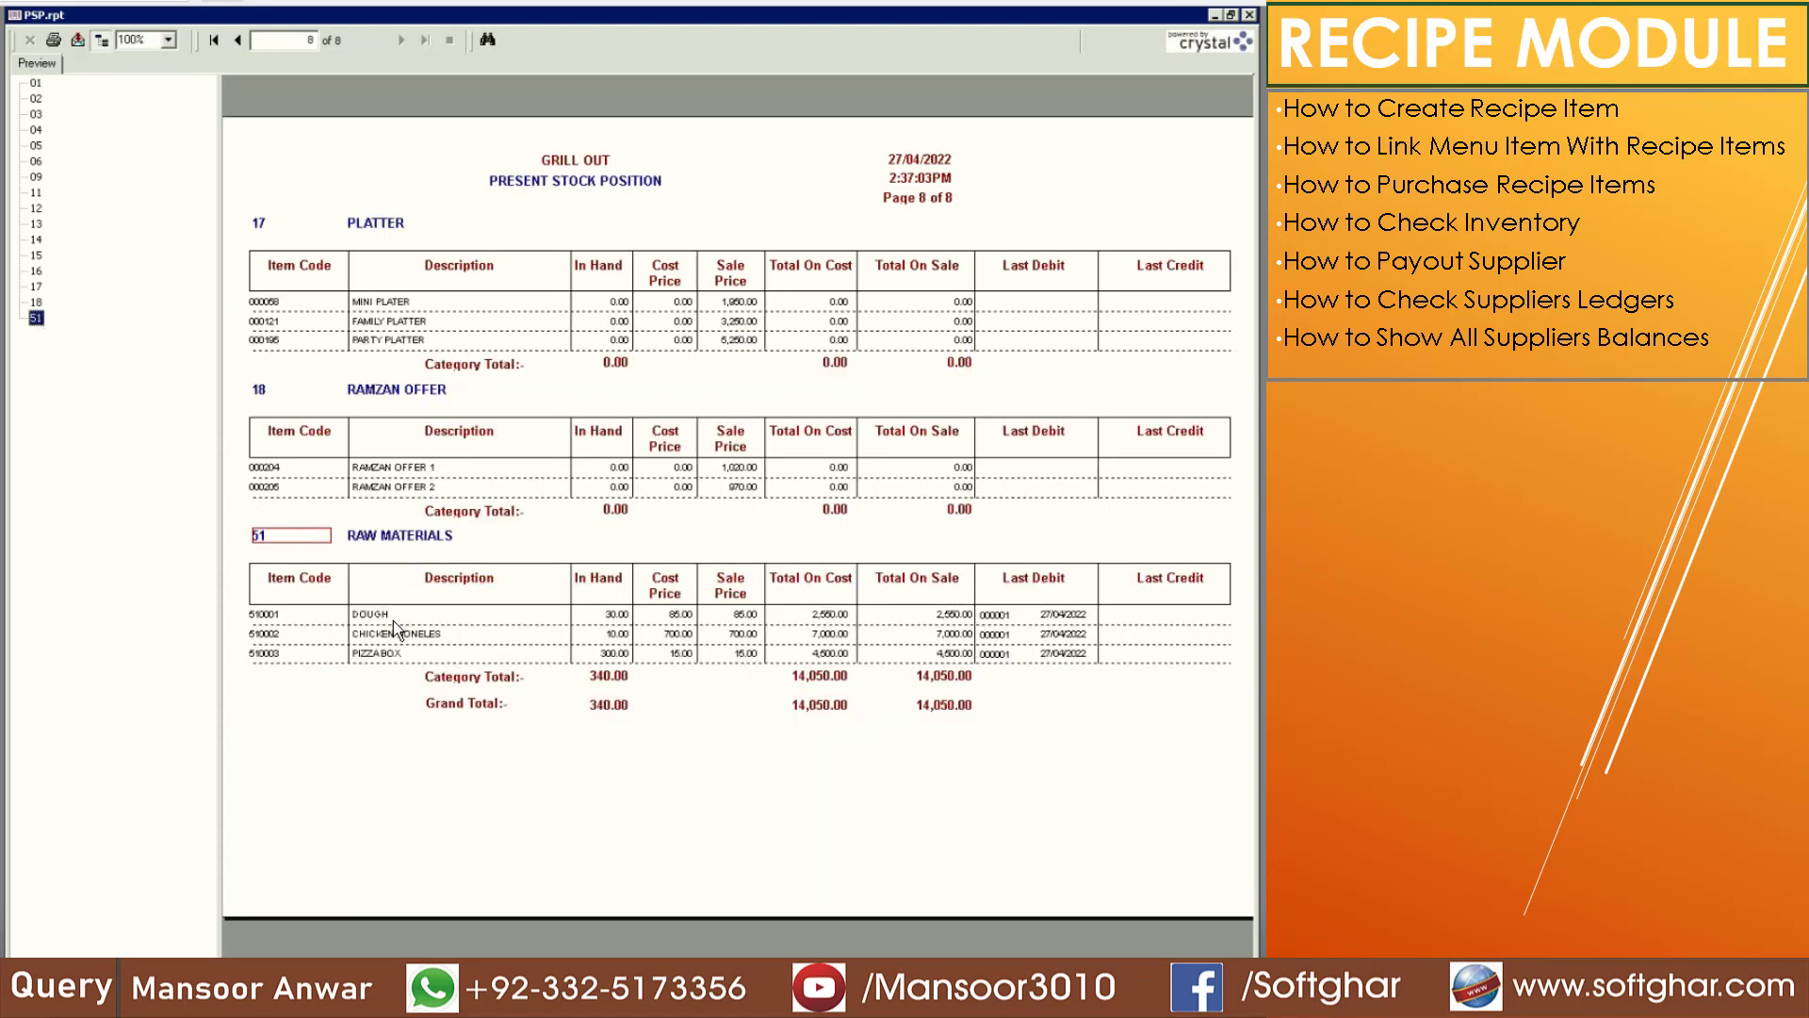
click(390, 620)
click(454, 654)
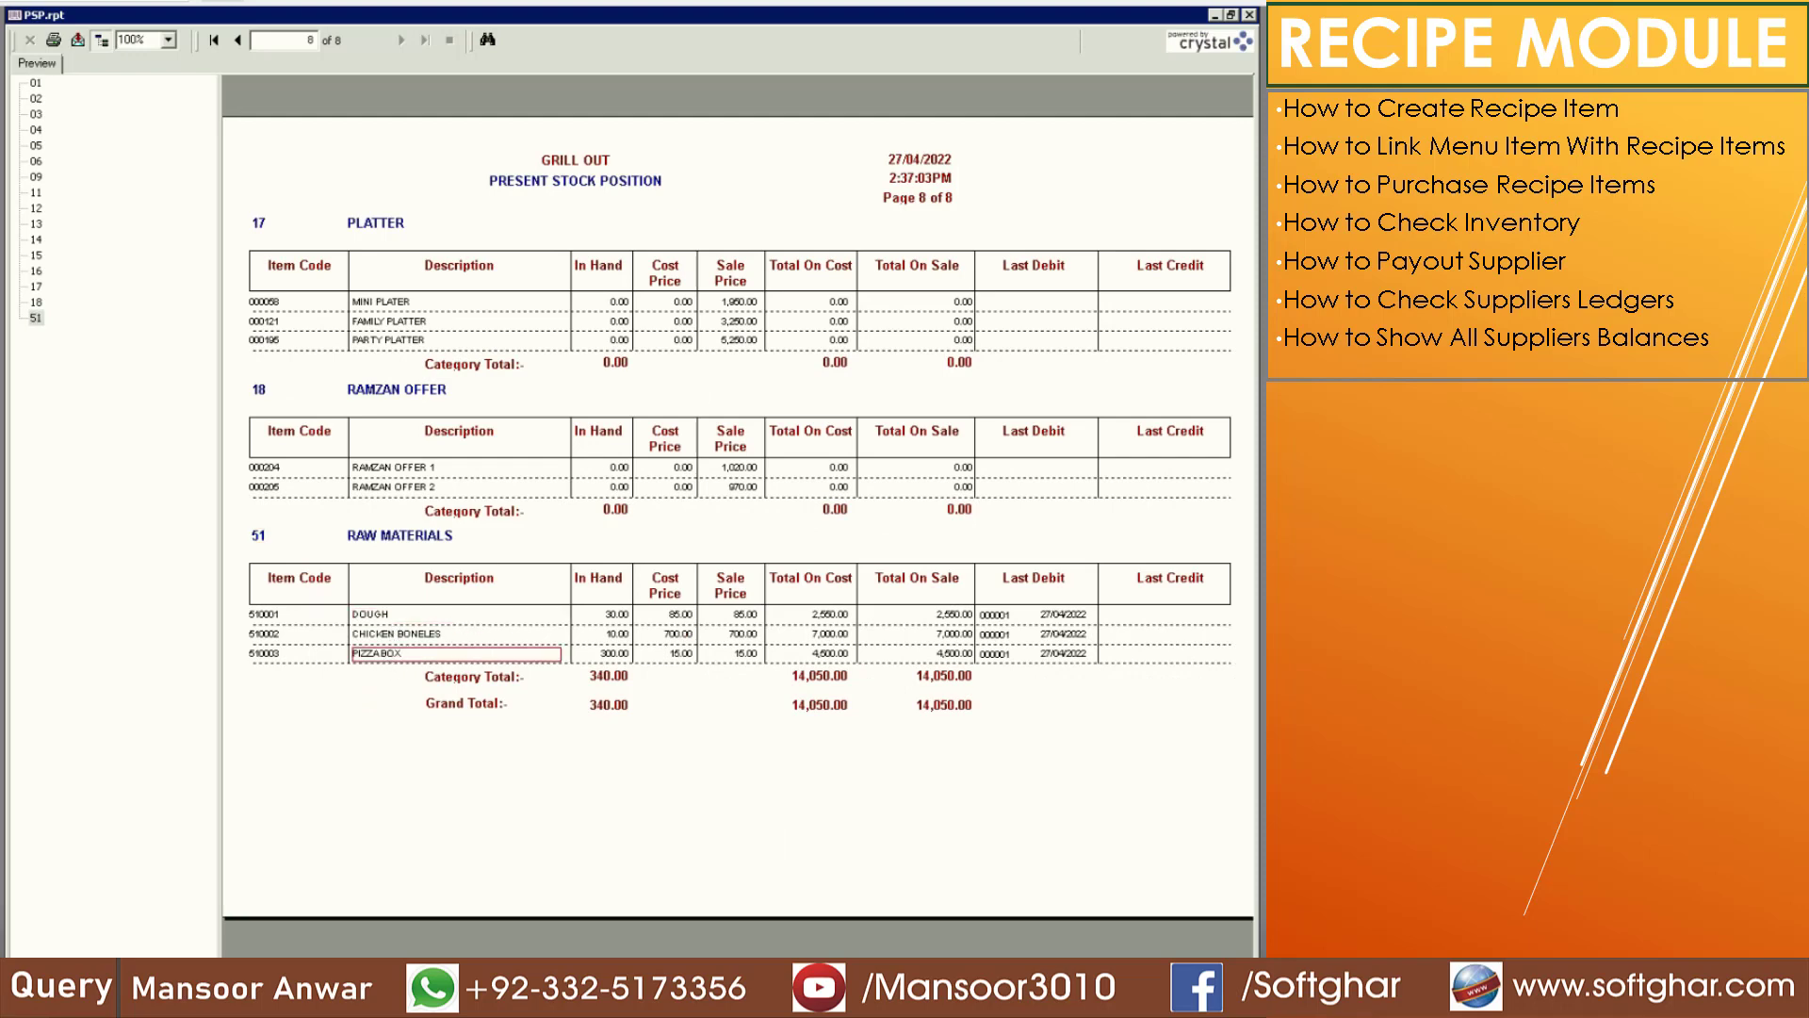
click(1249, 15)
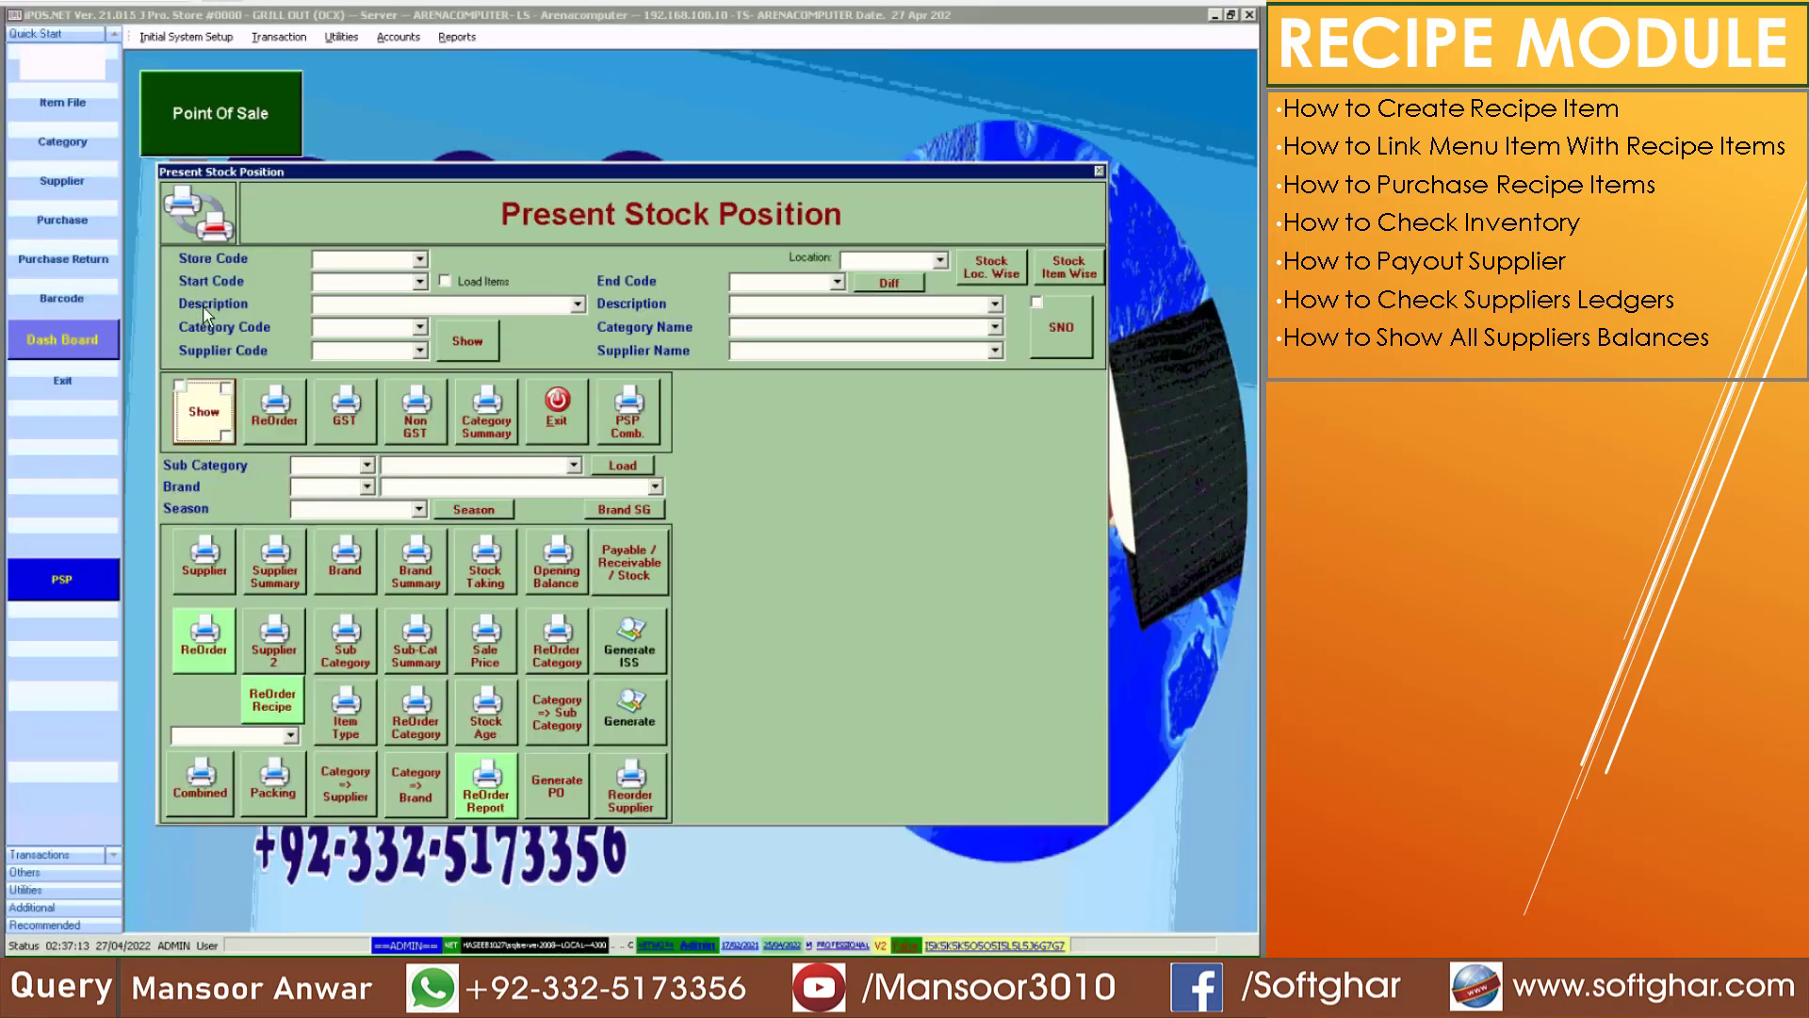
Generate the Present Stock Position report for category code 51 using the Microsoft XPS Document Writer printer, and hide the report's group tree
click(342, 332)
text(51)
click(215, 424)
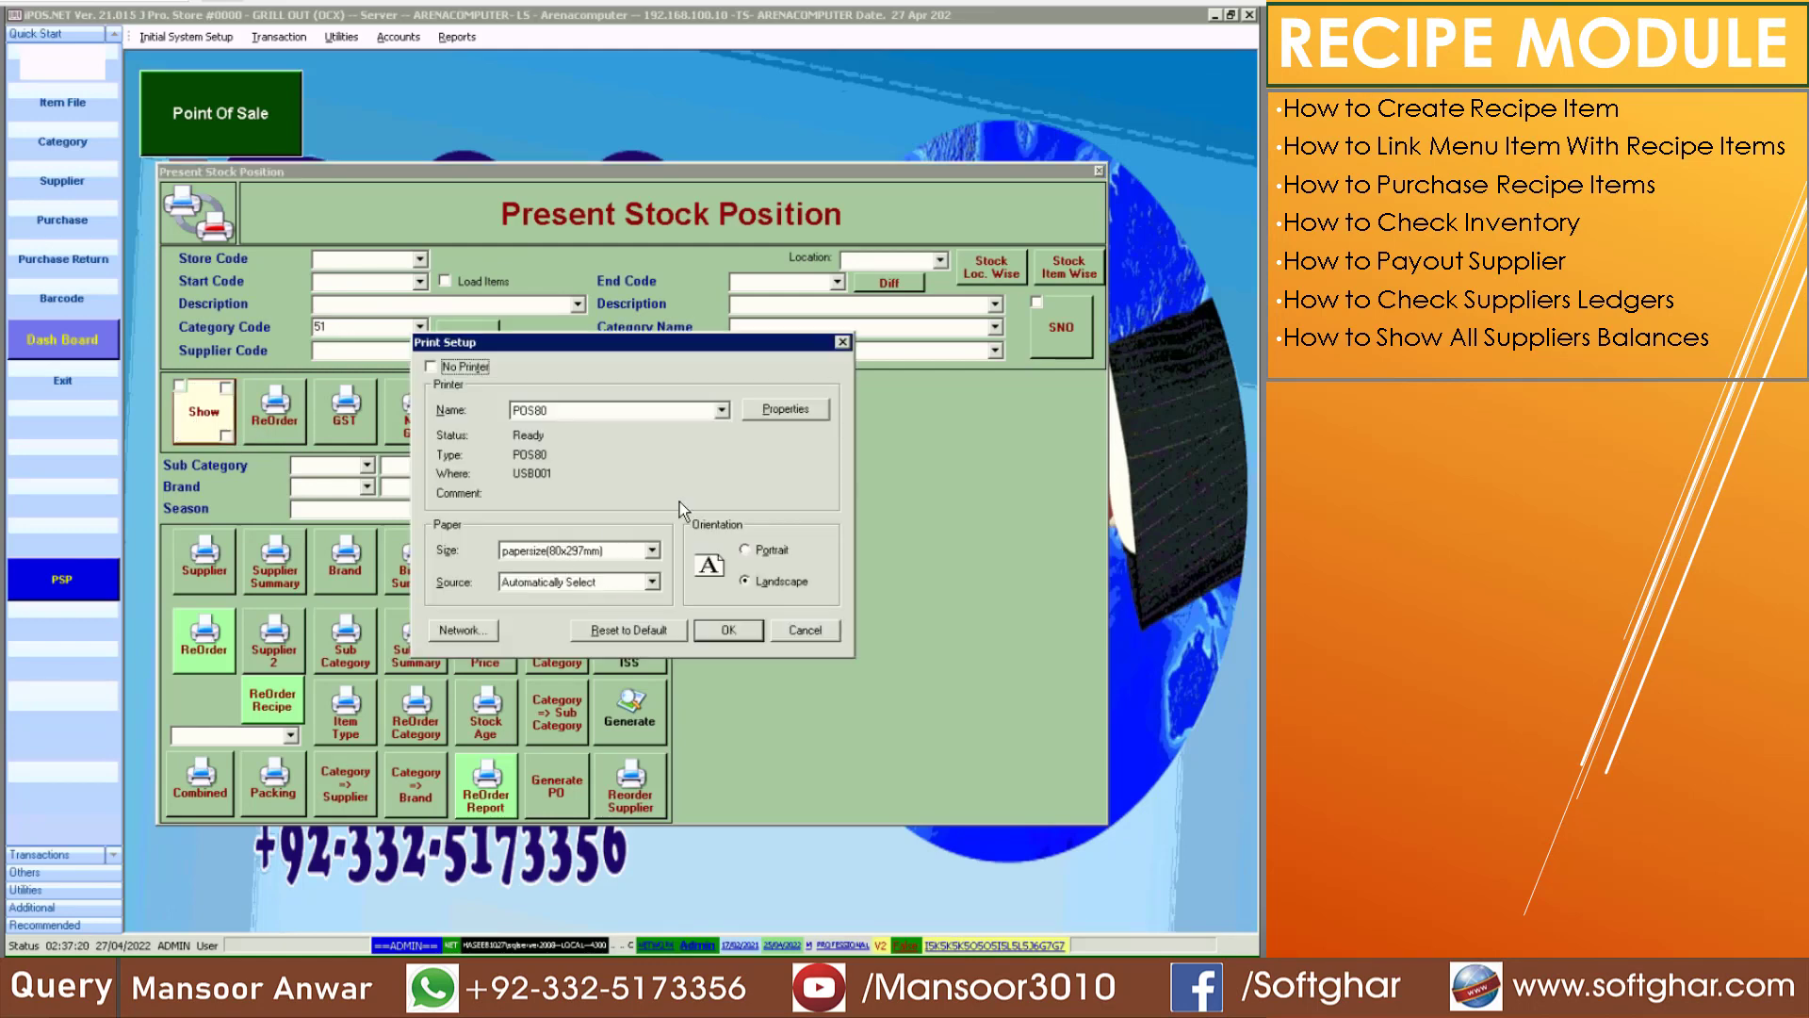
click(603, 410)
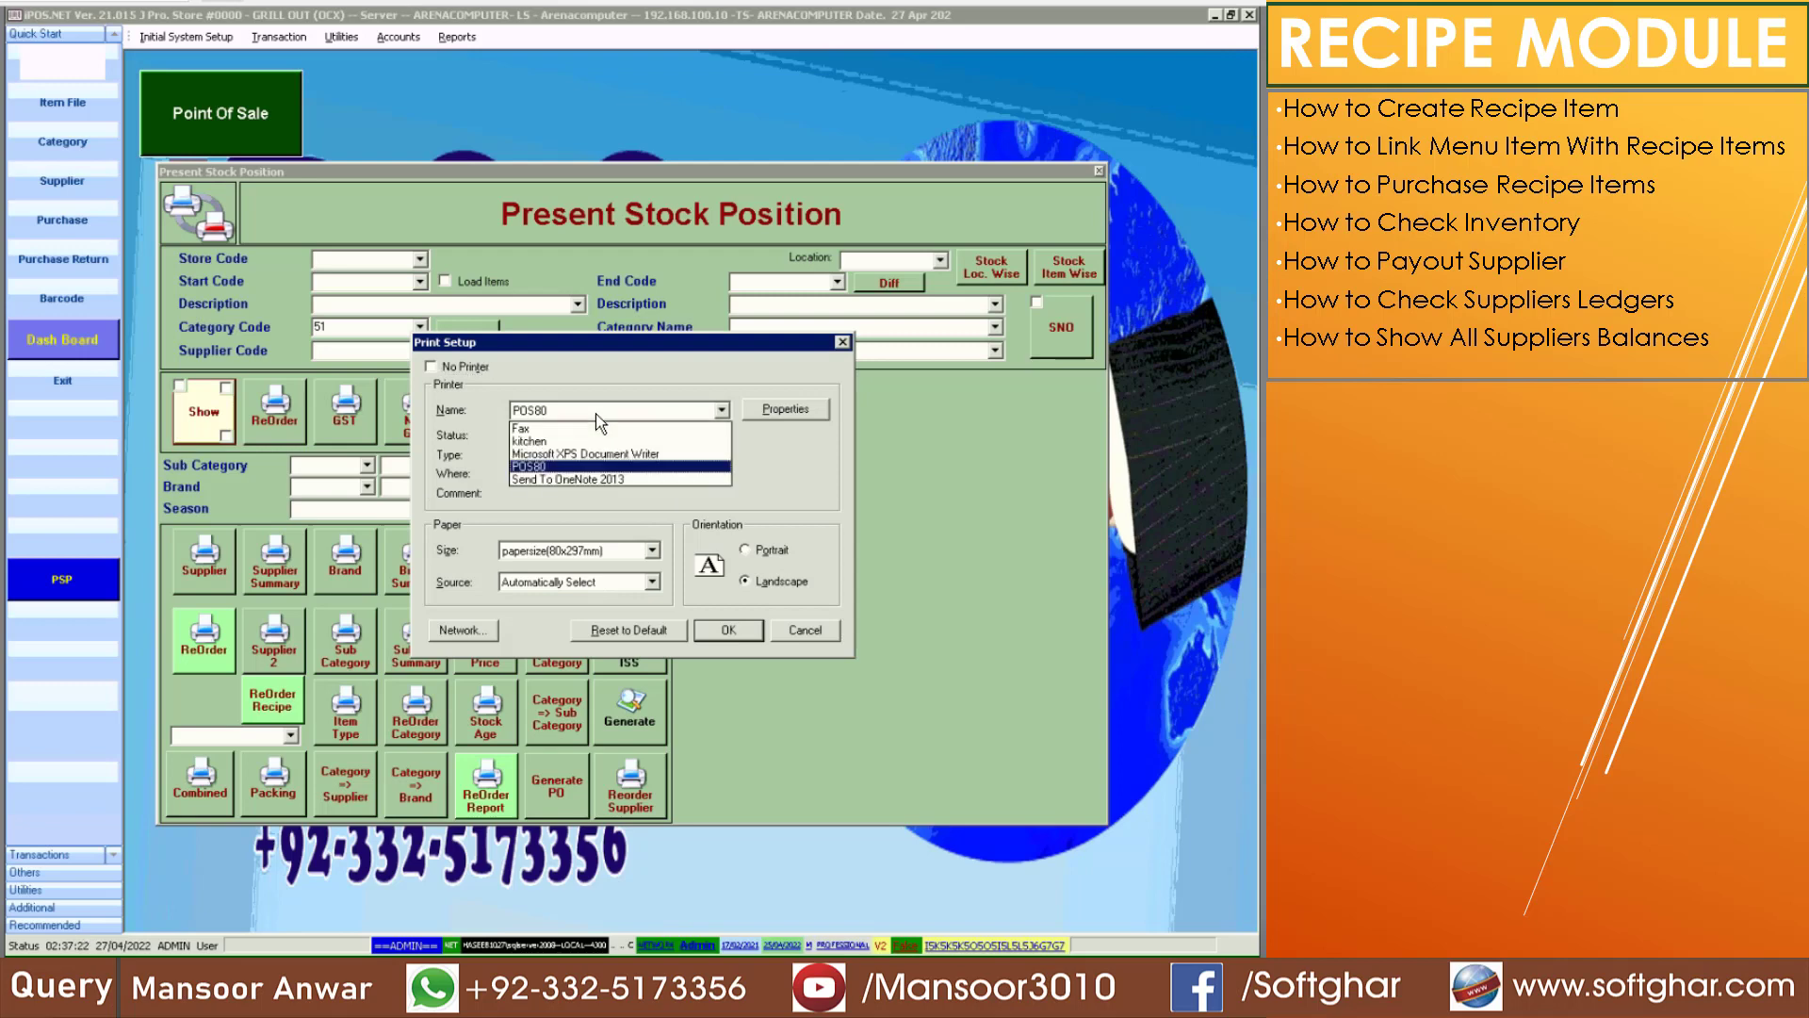
click(566, 454)
click(723, 629)
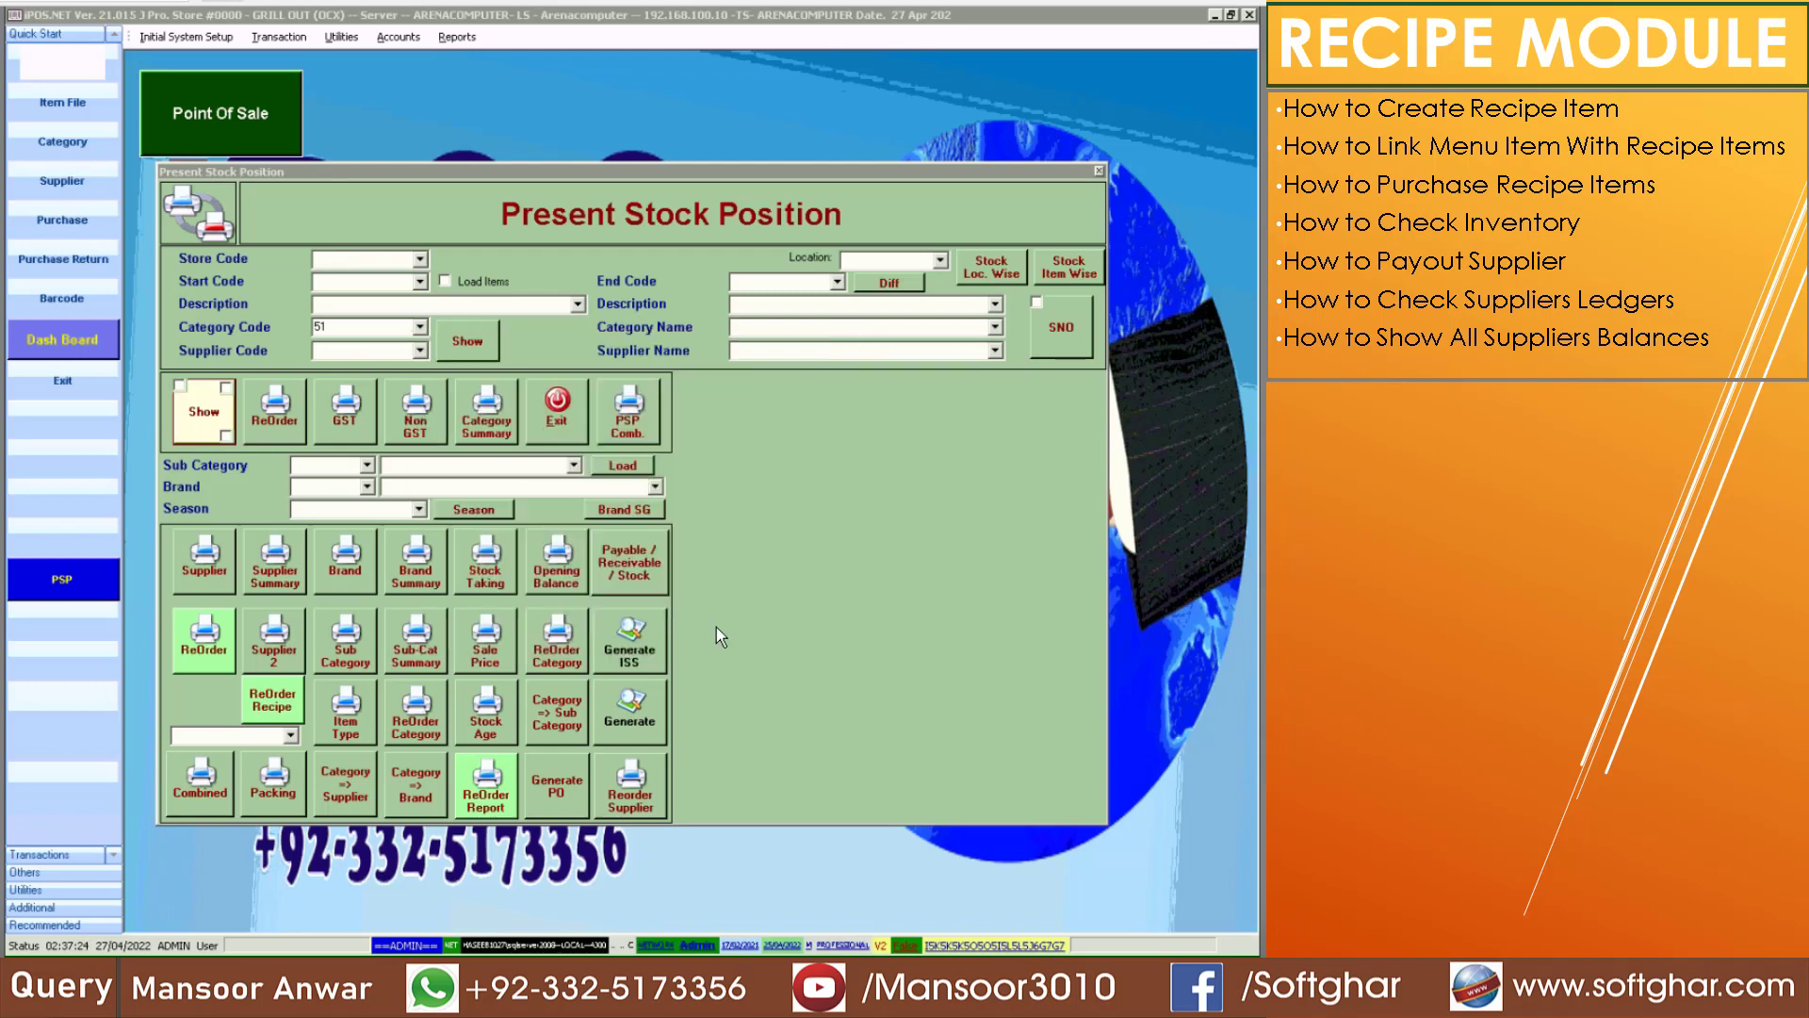
click(101, 39)
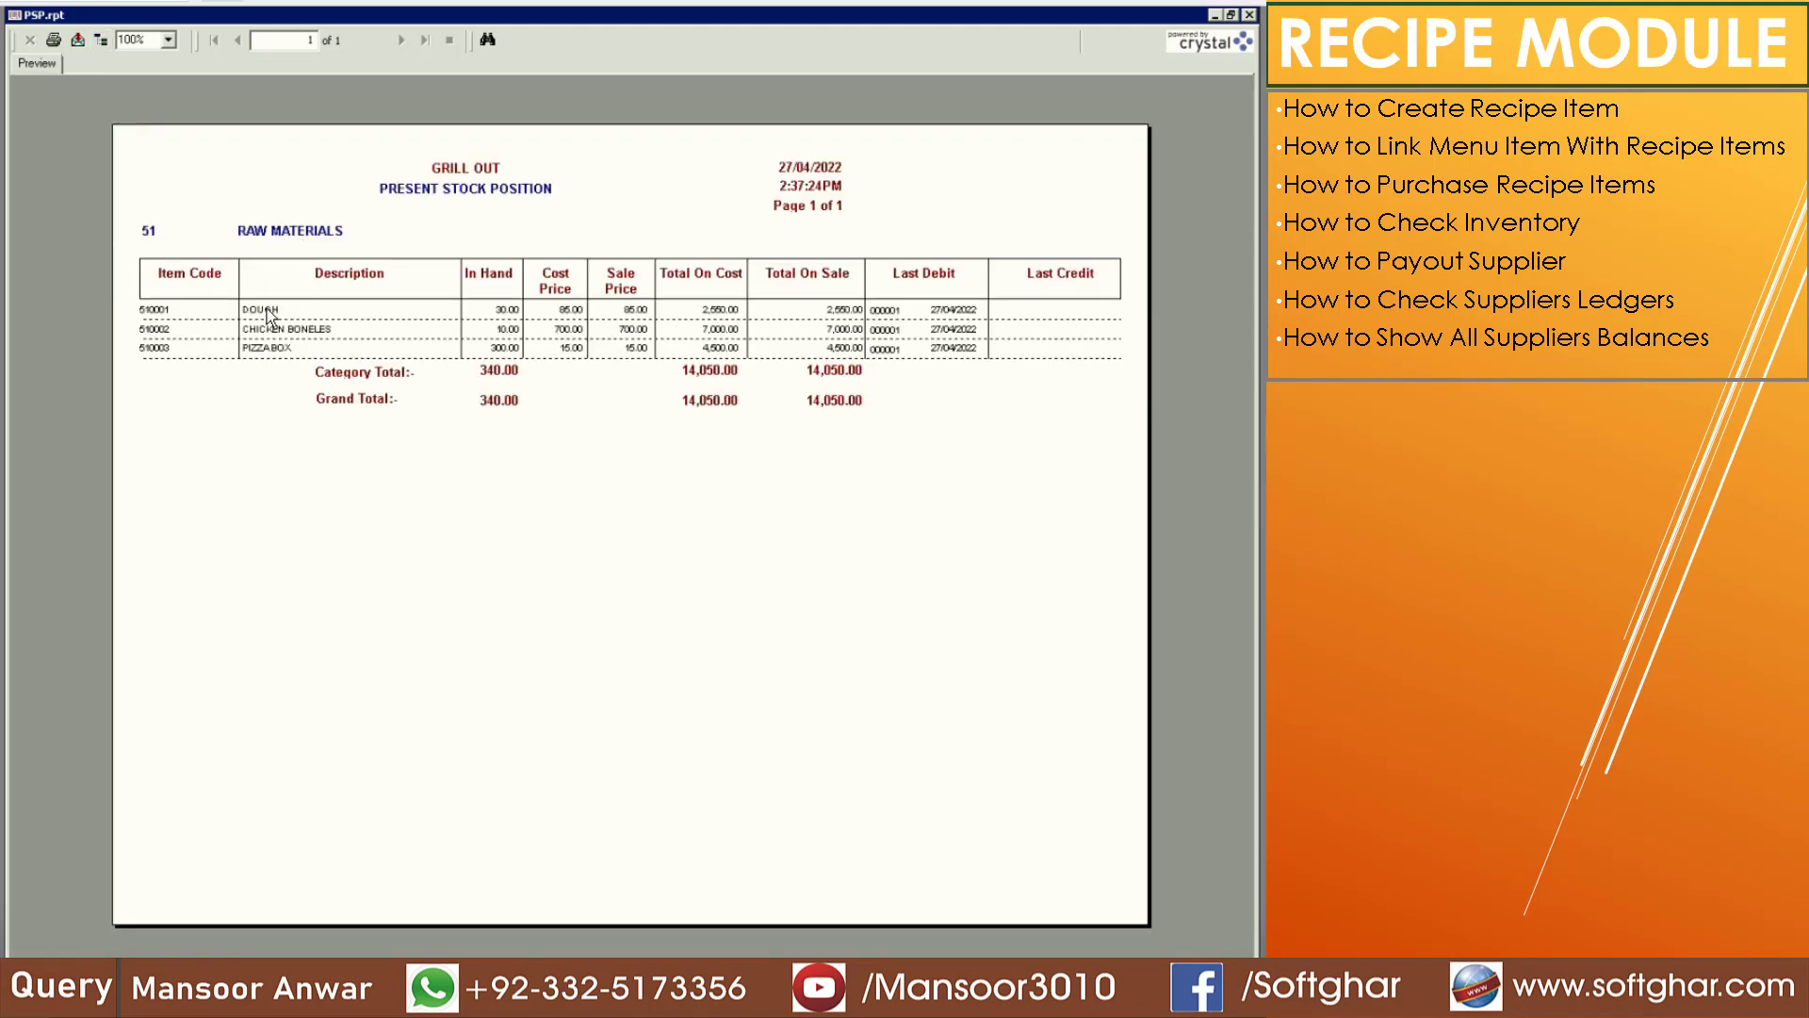
Check the in-hand quantities of DOUGH, CHICKEN BONELES and PIZZA BOX, then close the report and the Present Stock Position form
click(339, 311)
click(510, 319)
click(325, 331)
click(506, 330)
click(266, 350)
click(500, 350)
click(905, 395)
click(1249, 15)
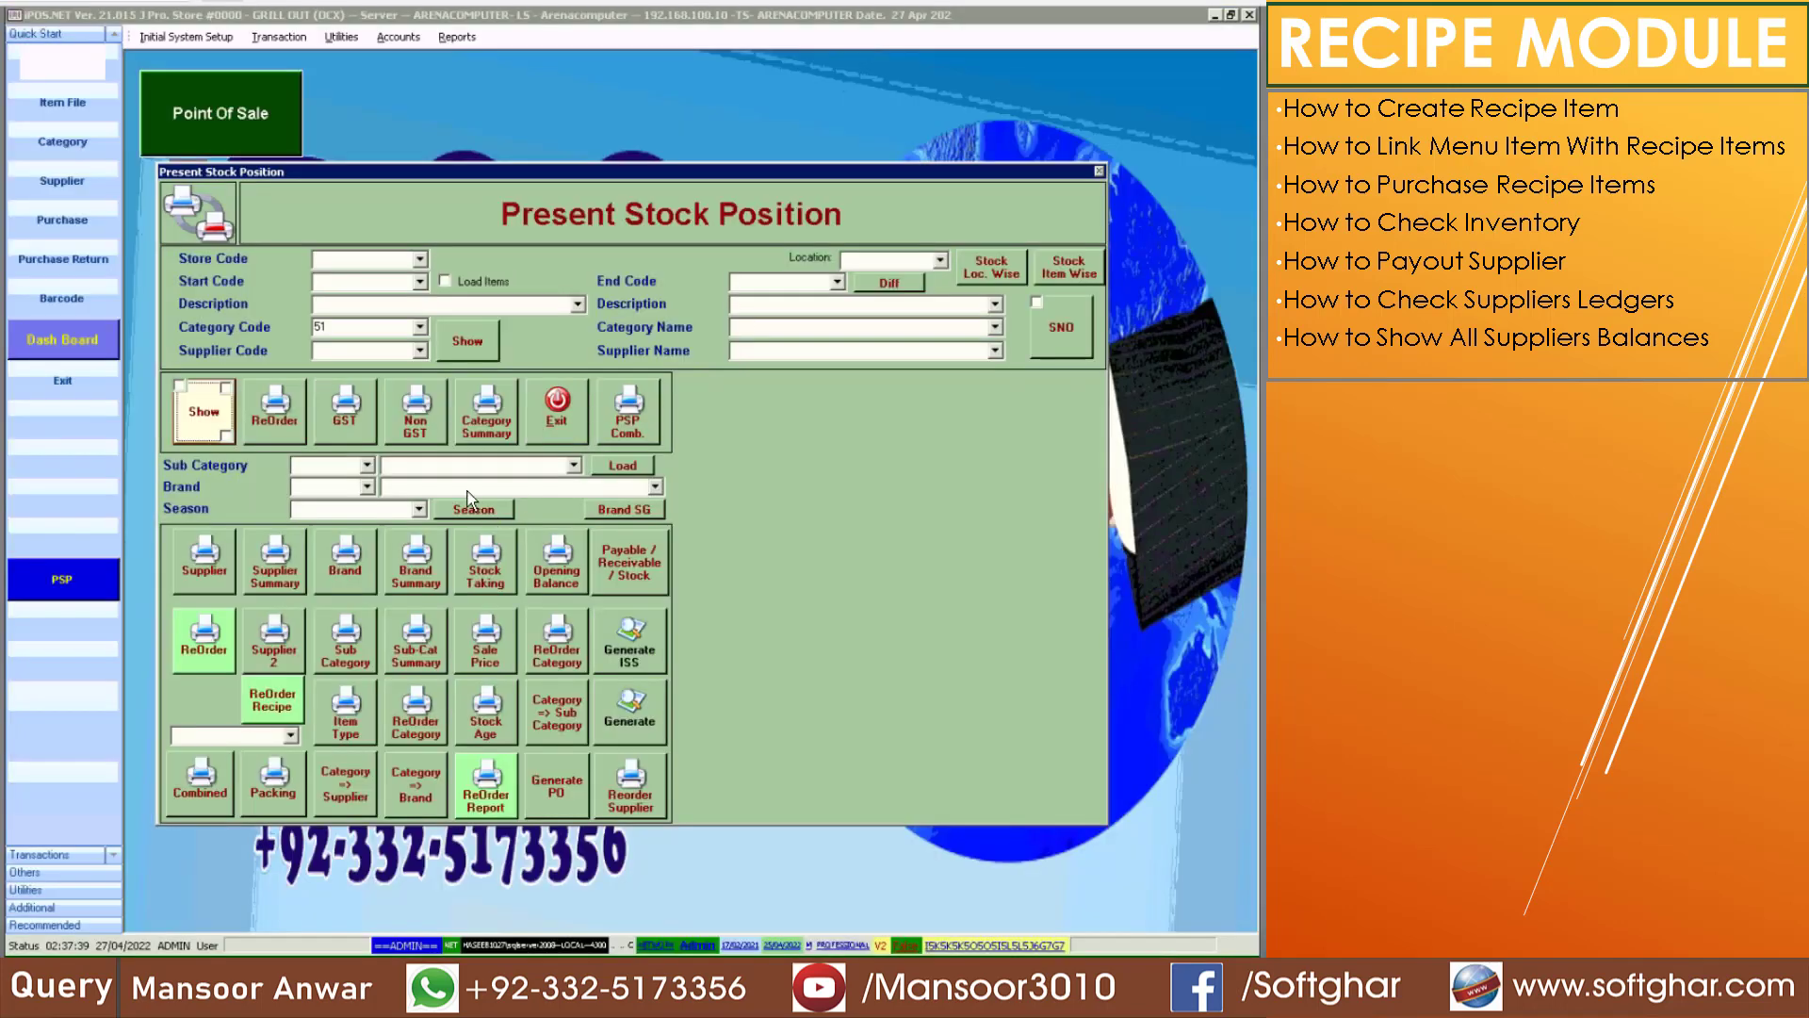
click(573, 411)
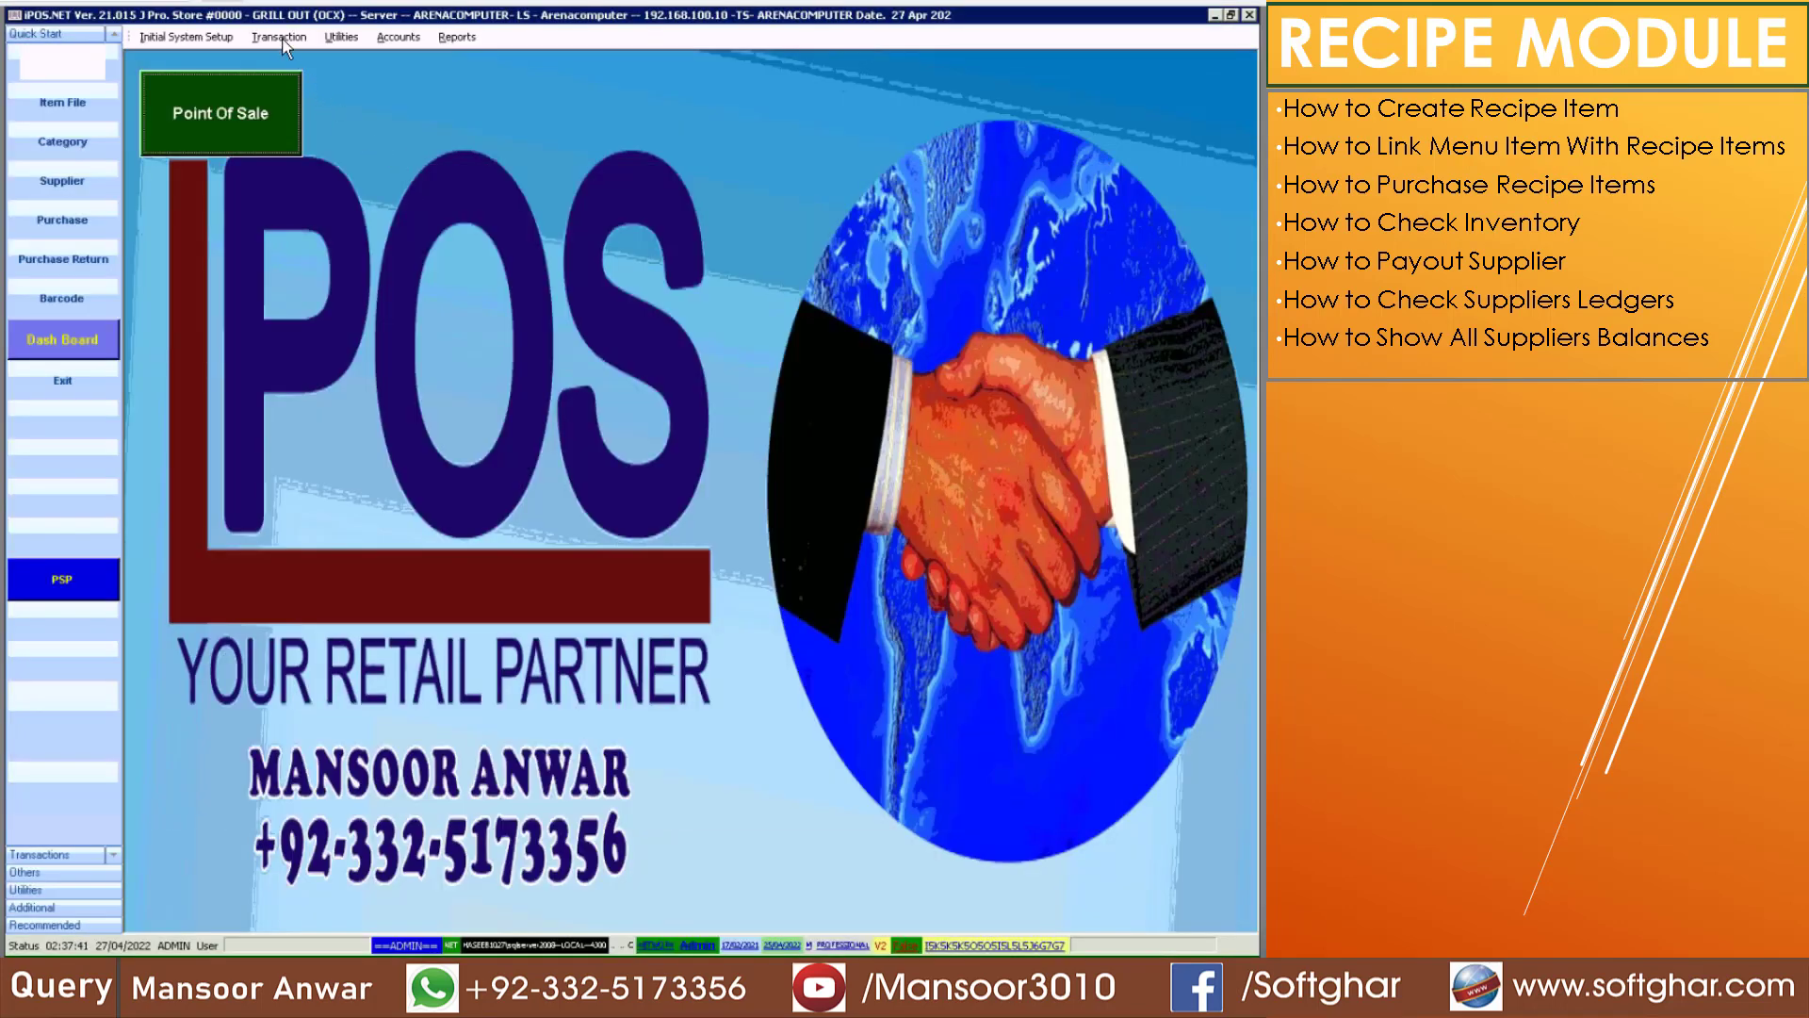
Open the Recipe form and filter the menu items by the description "gr"
click(281, 37)
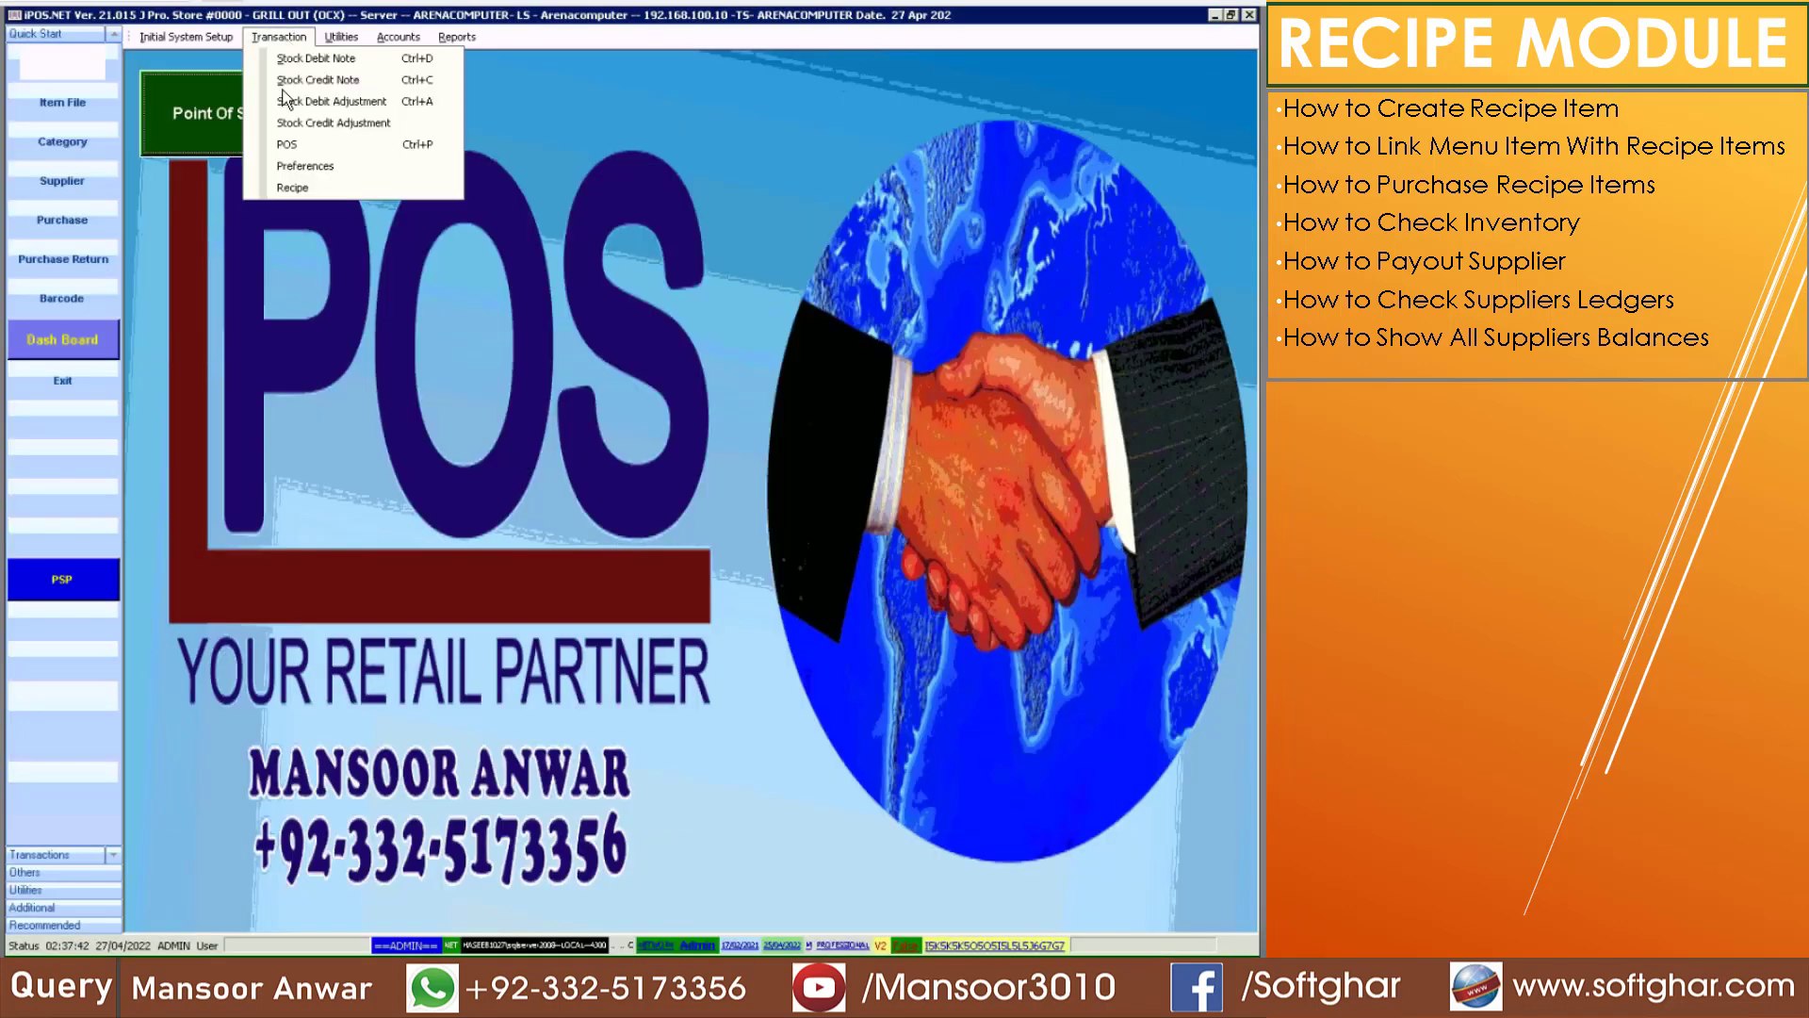
click(298, 189)
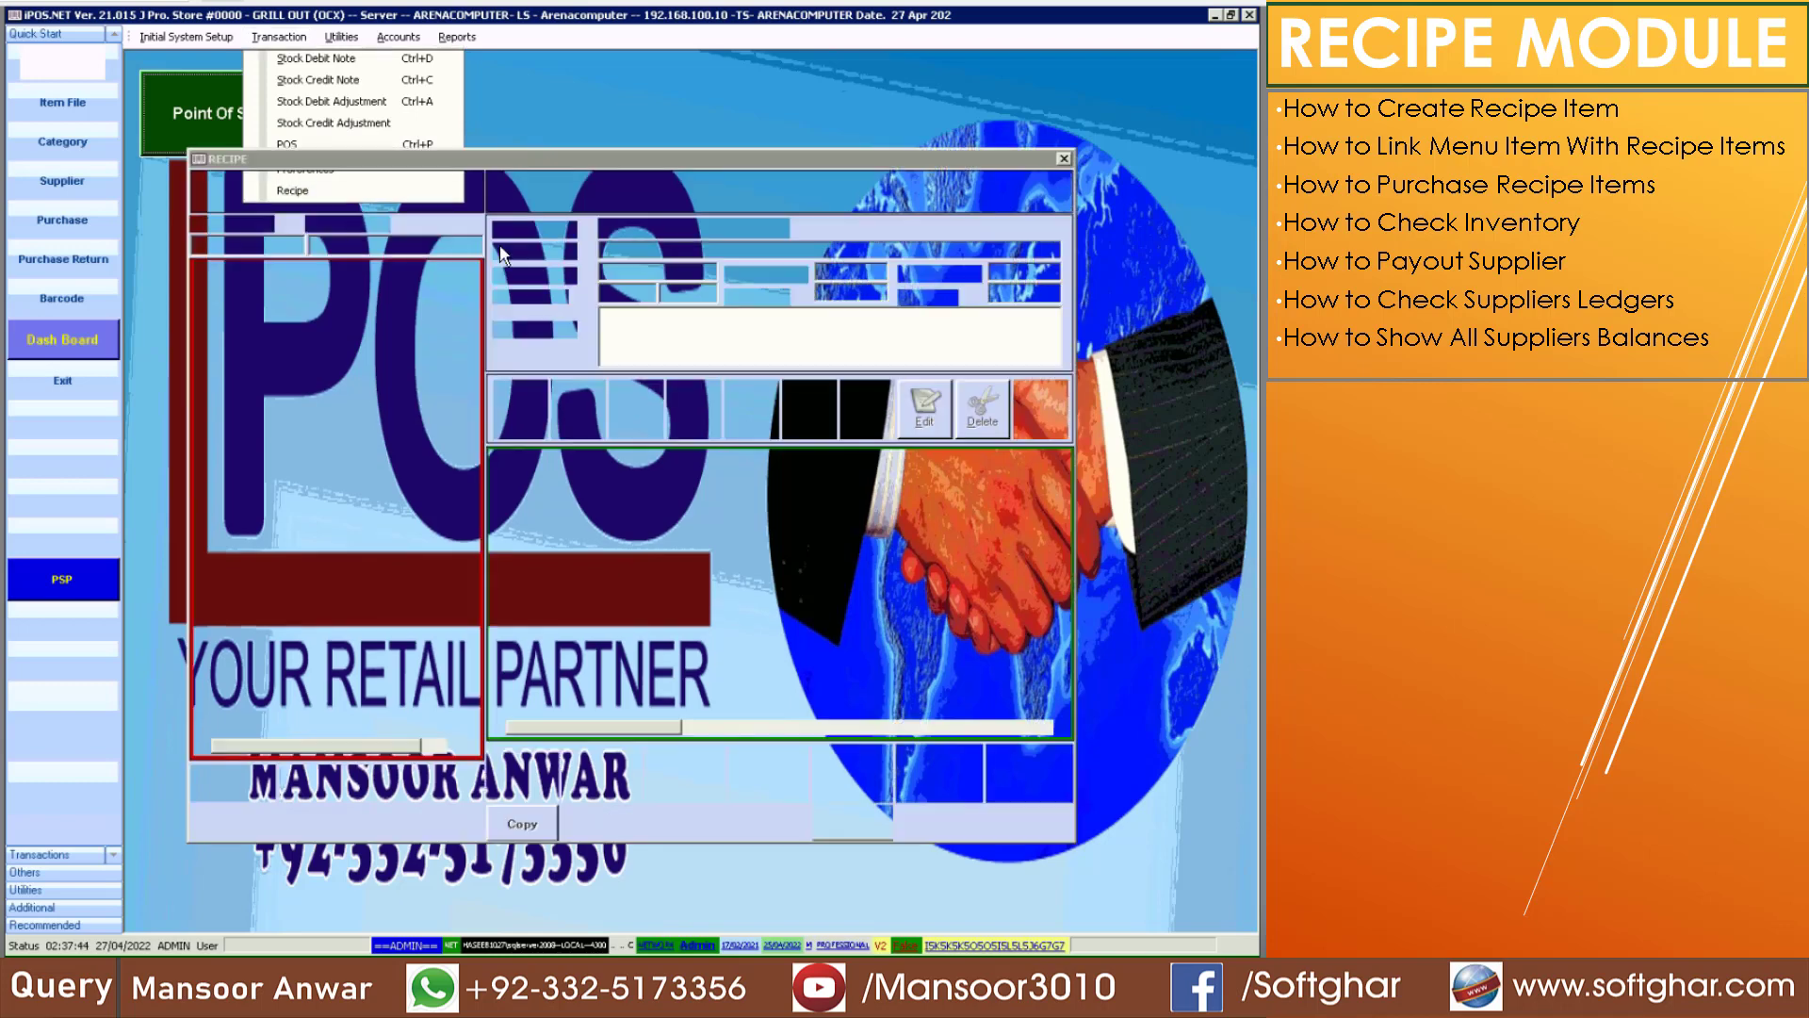
click(362, 246)
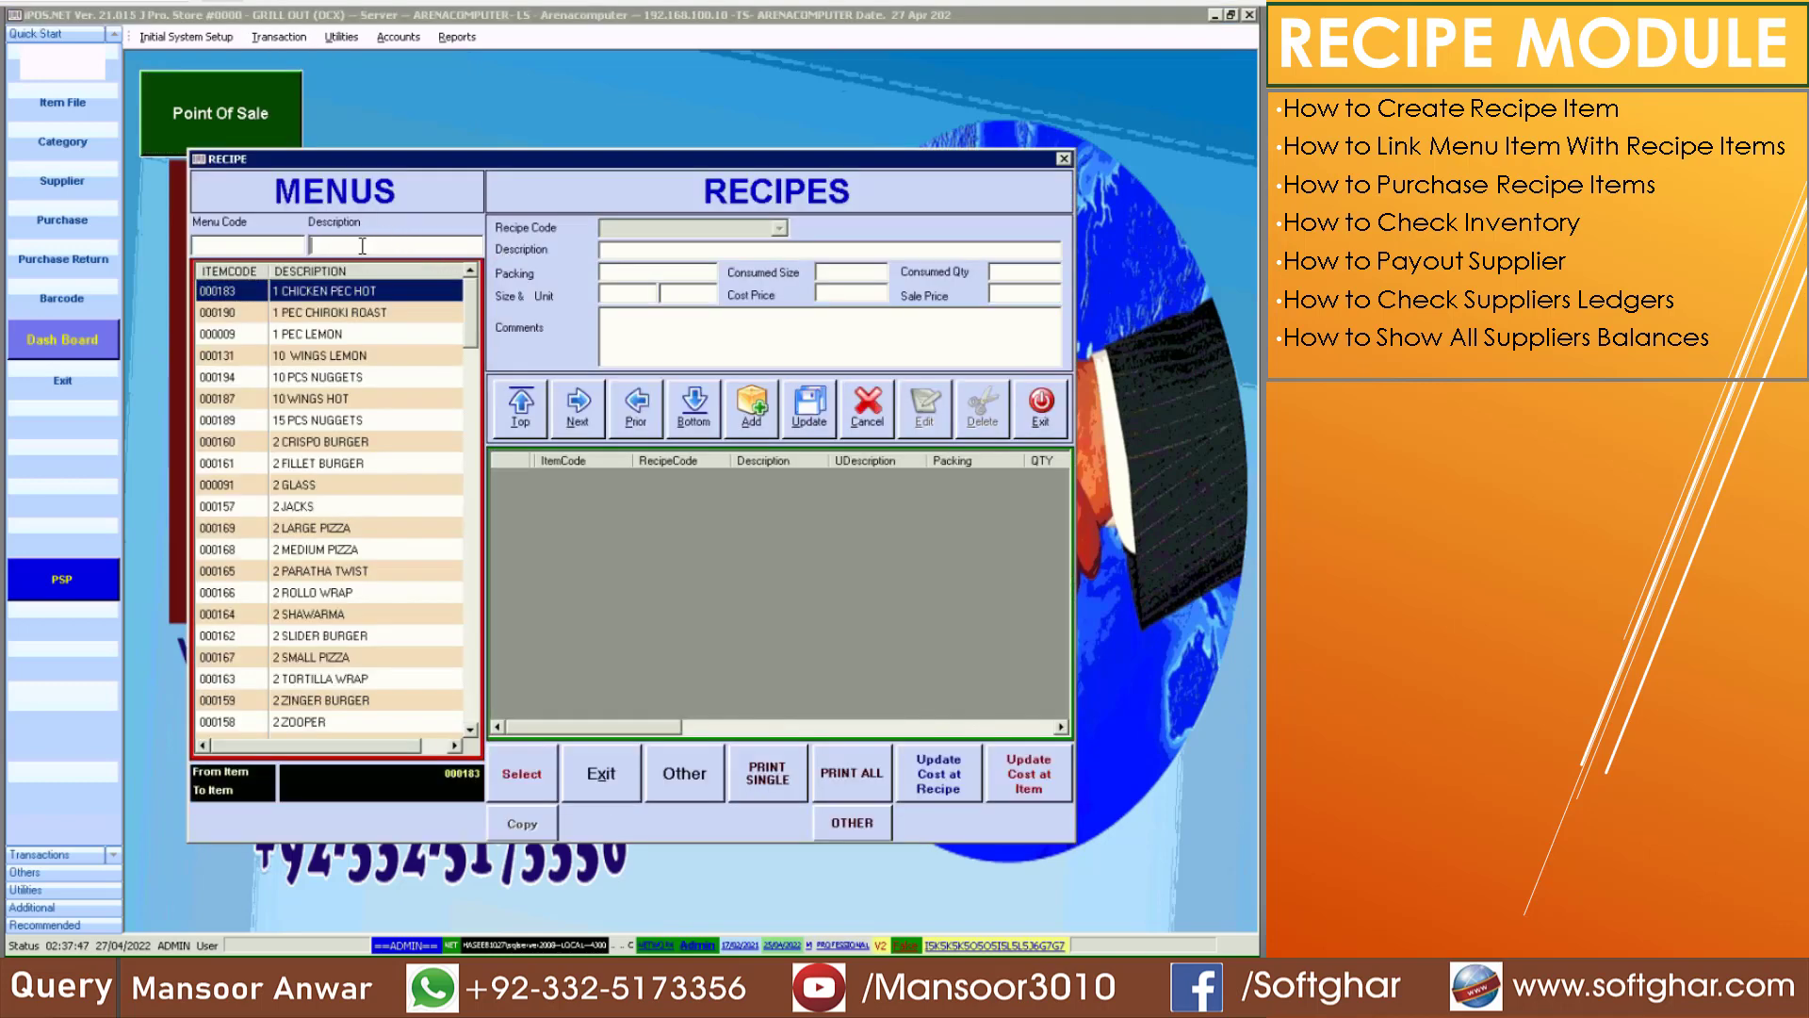
text(pi)
text(b)
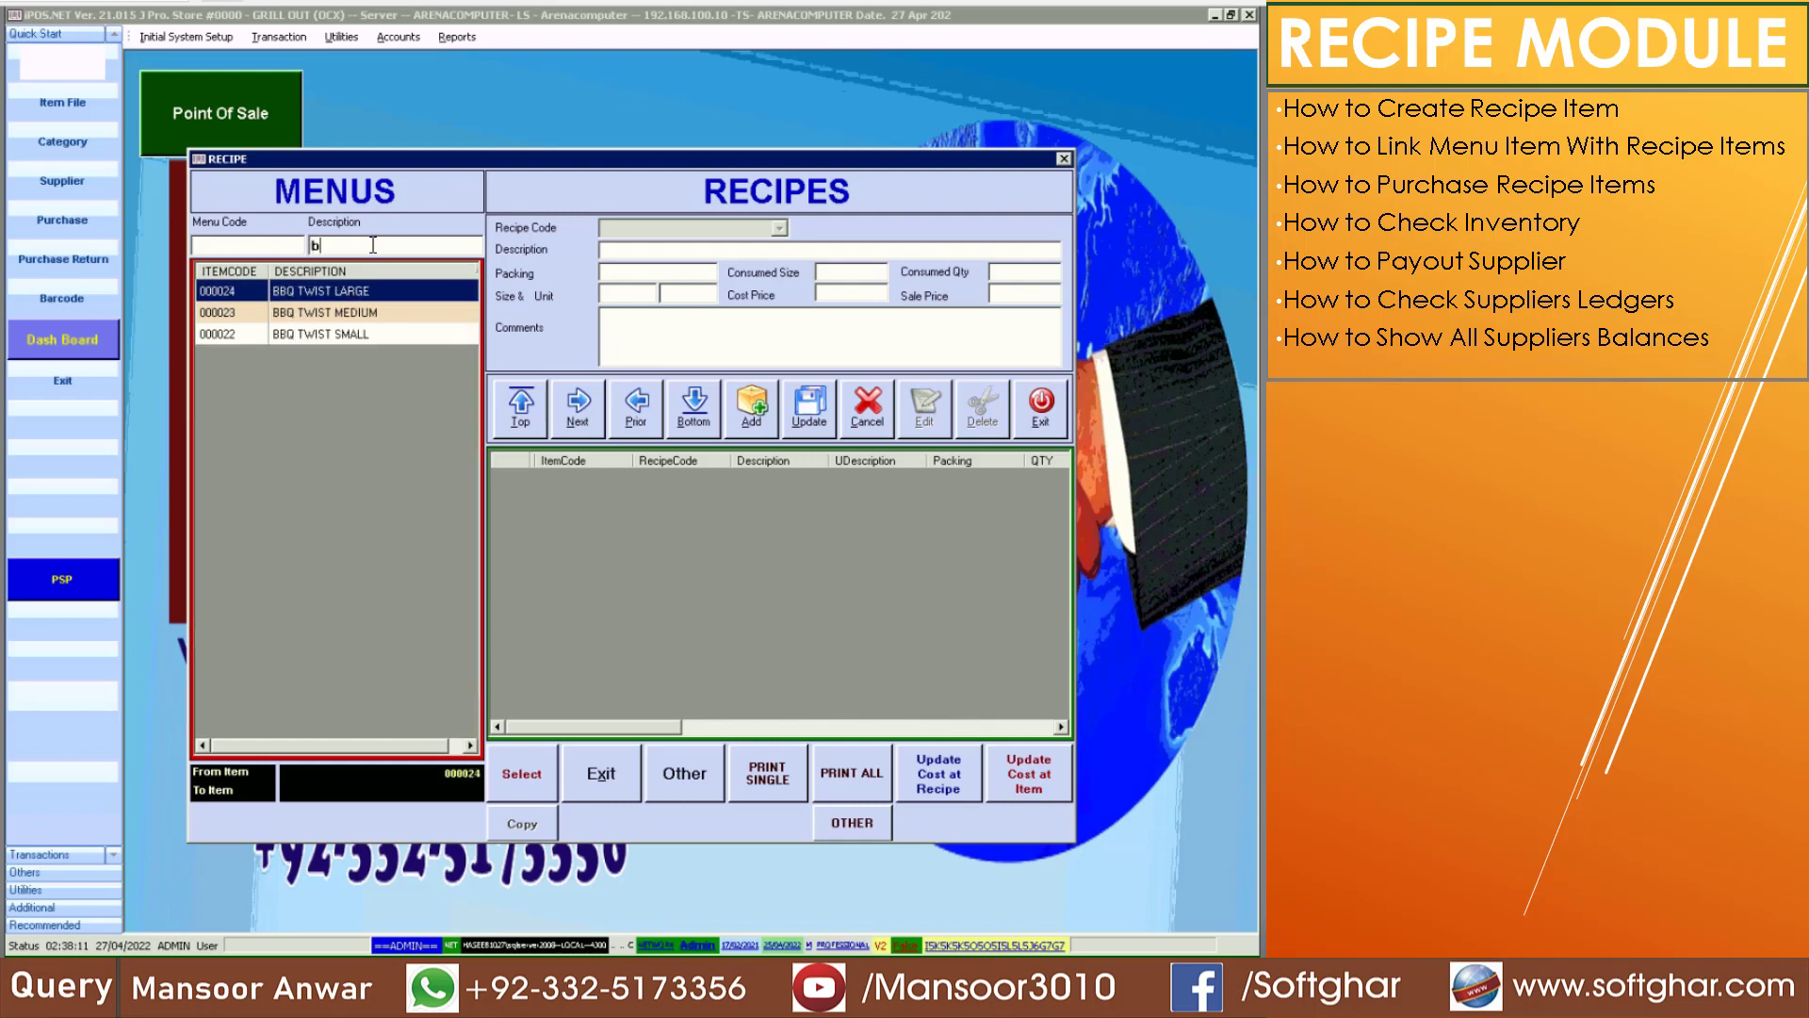
key(BackSpace)
text(gr)
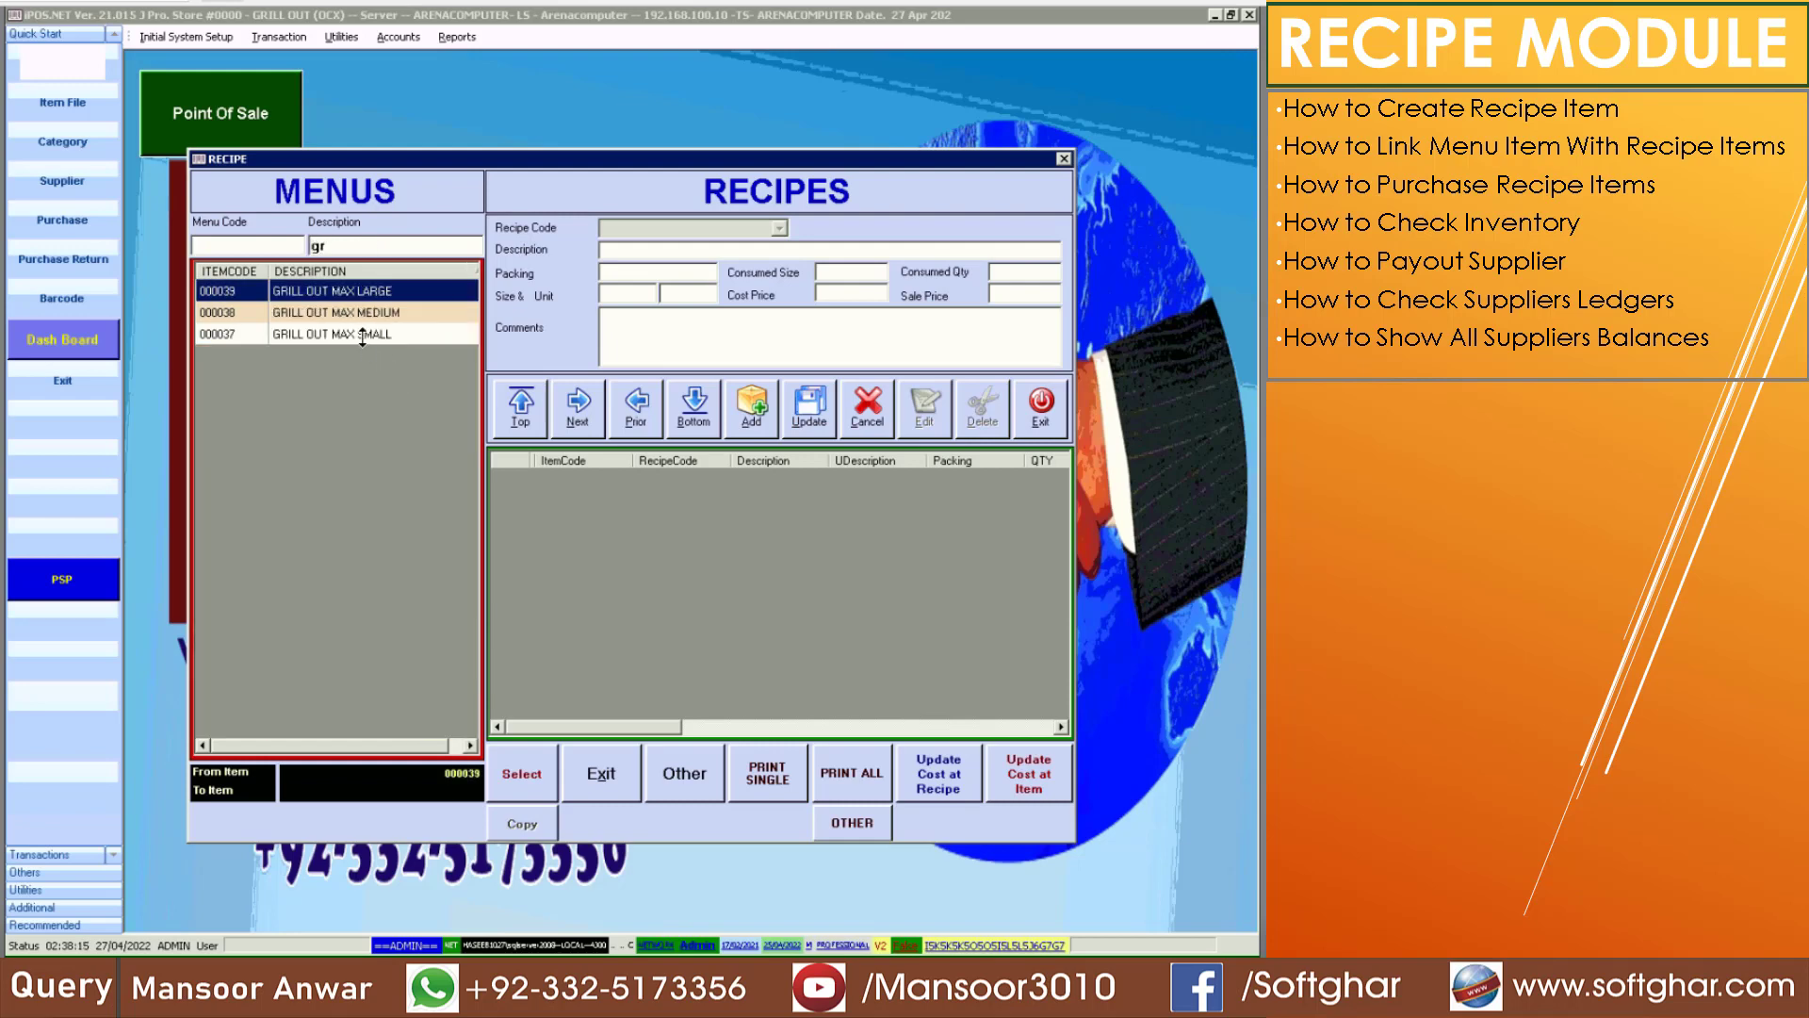
Link menu item GRILL OUT MAX SMALL with recipe item 510001 DOUGH, using a consumed size of 140 GM
click(229, 332)
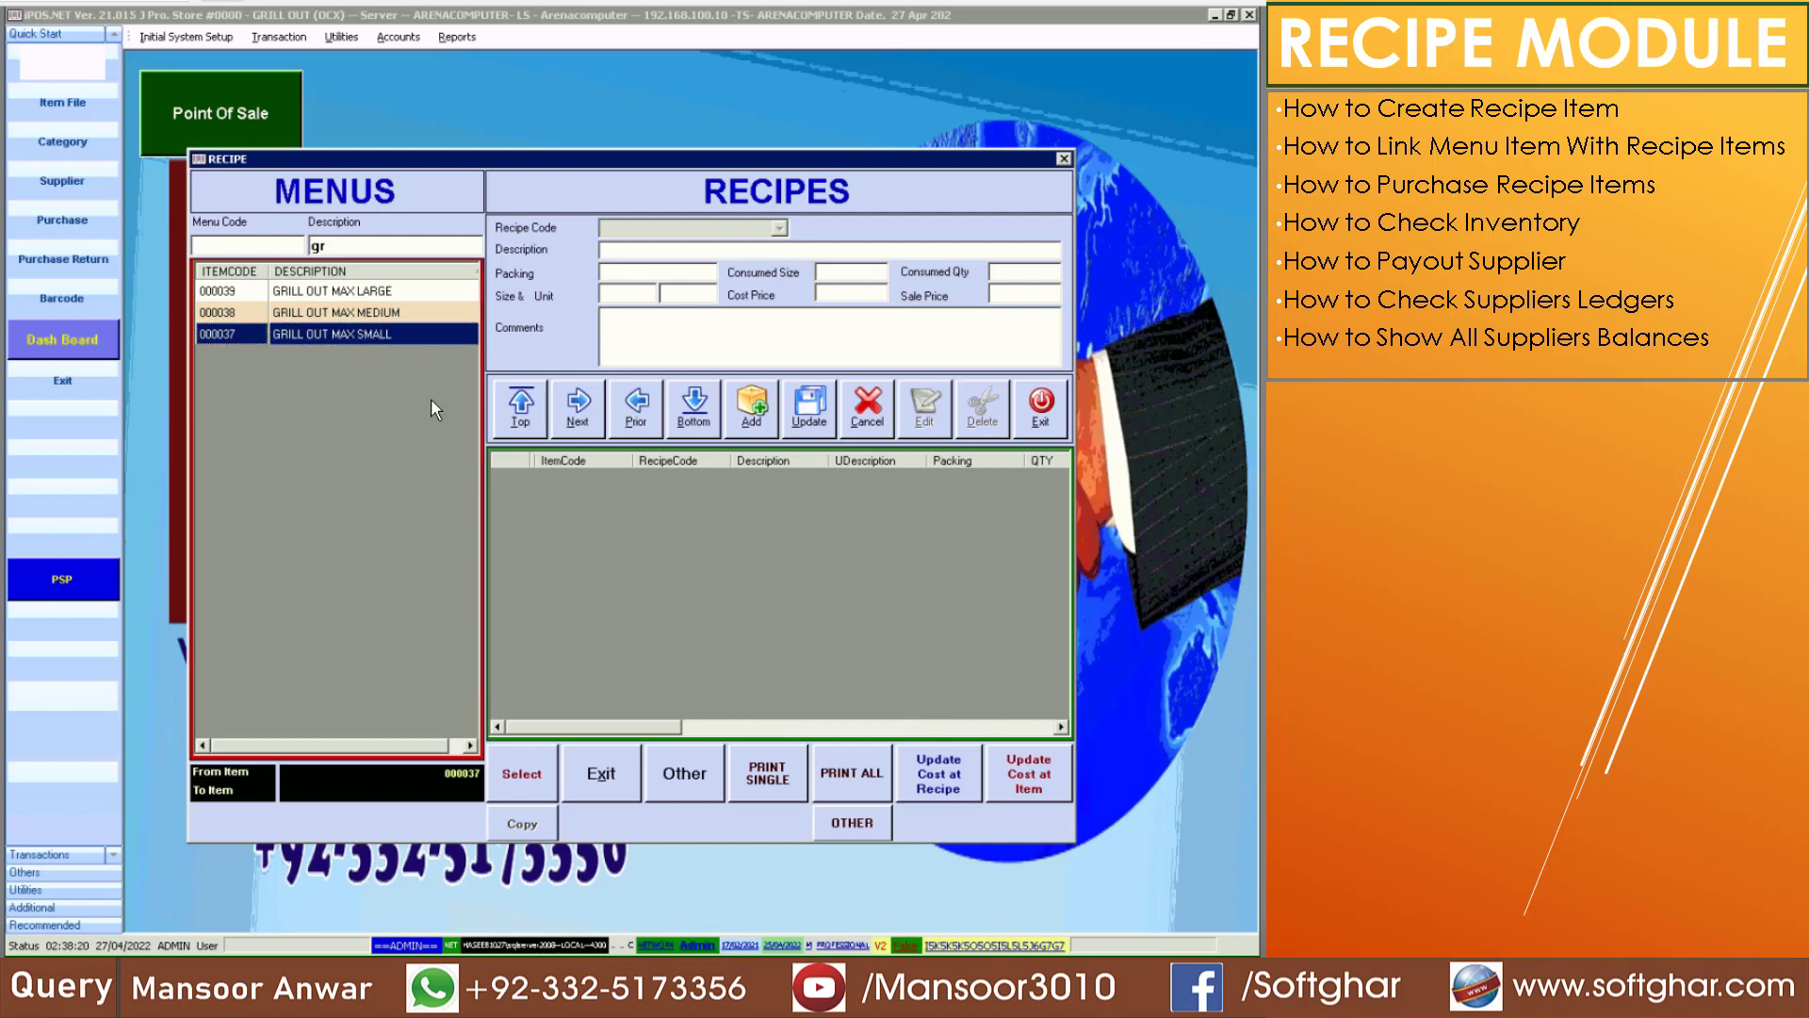
click(751, 405)
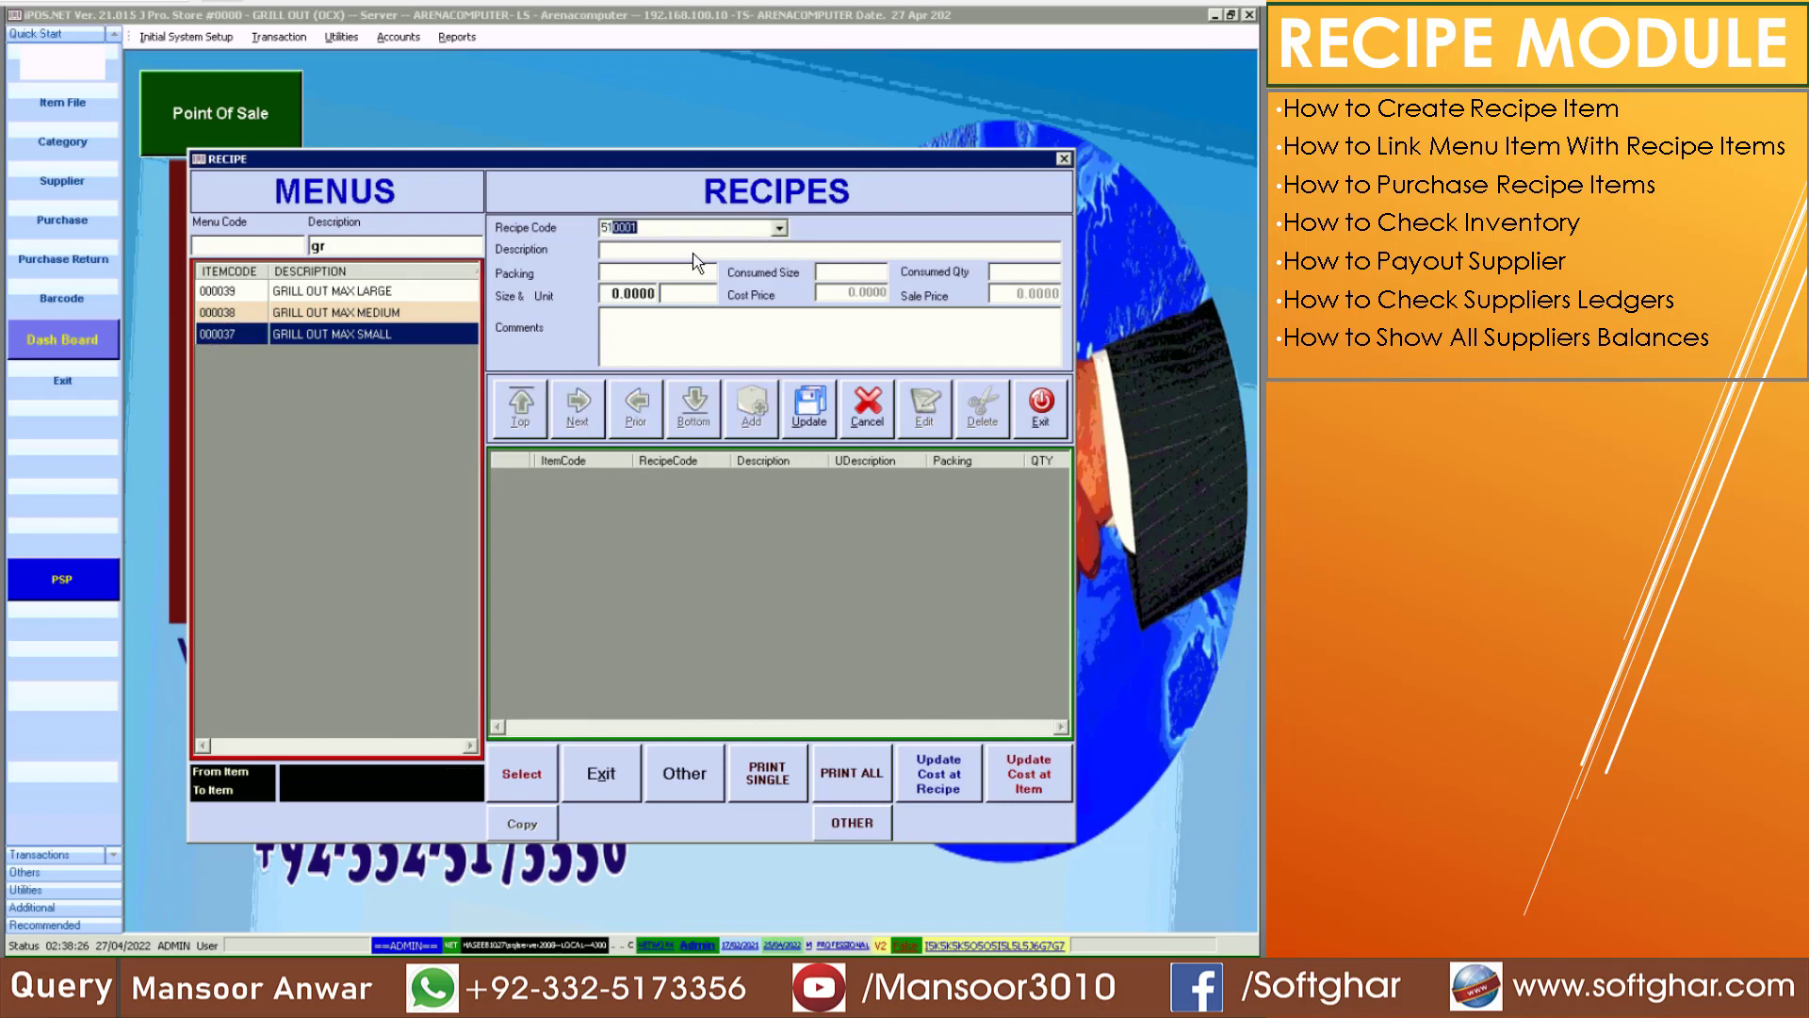
key(Return)
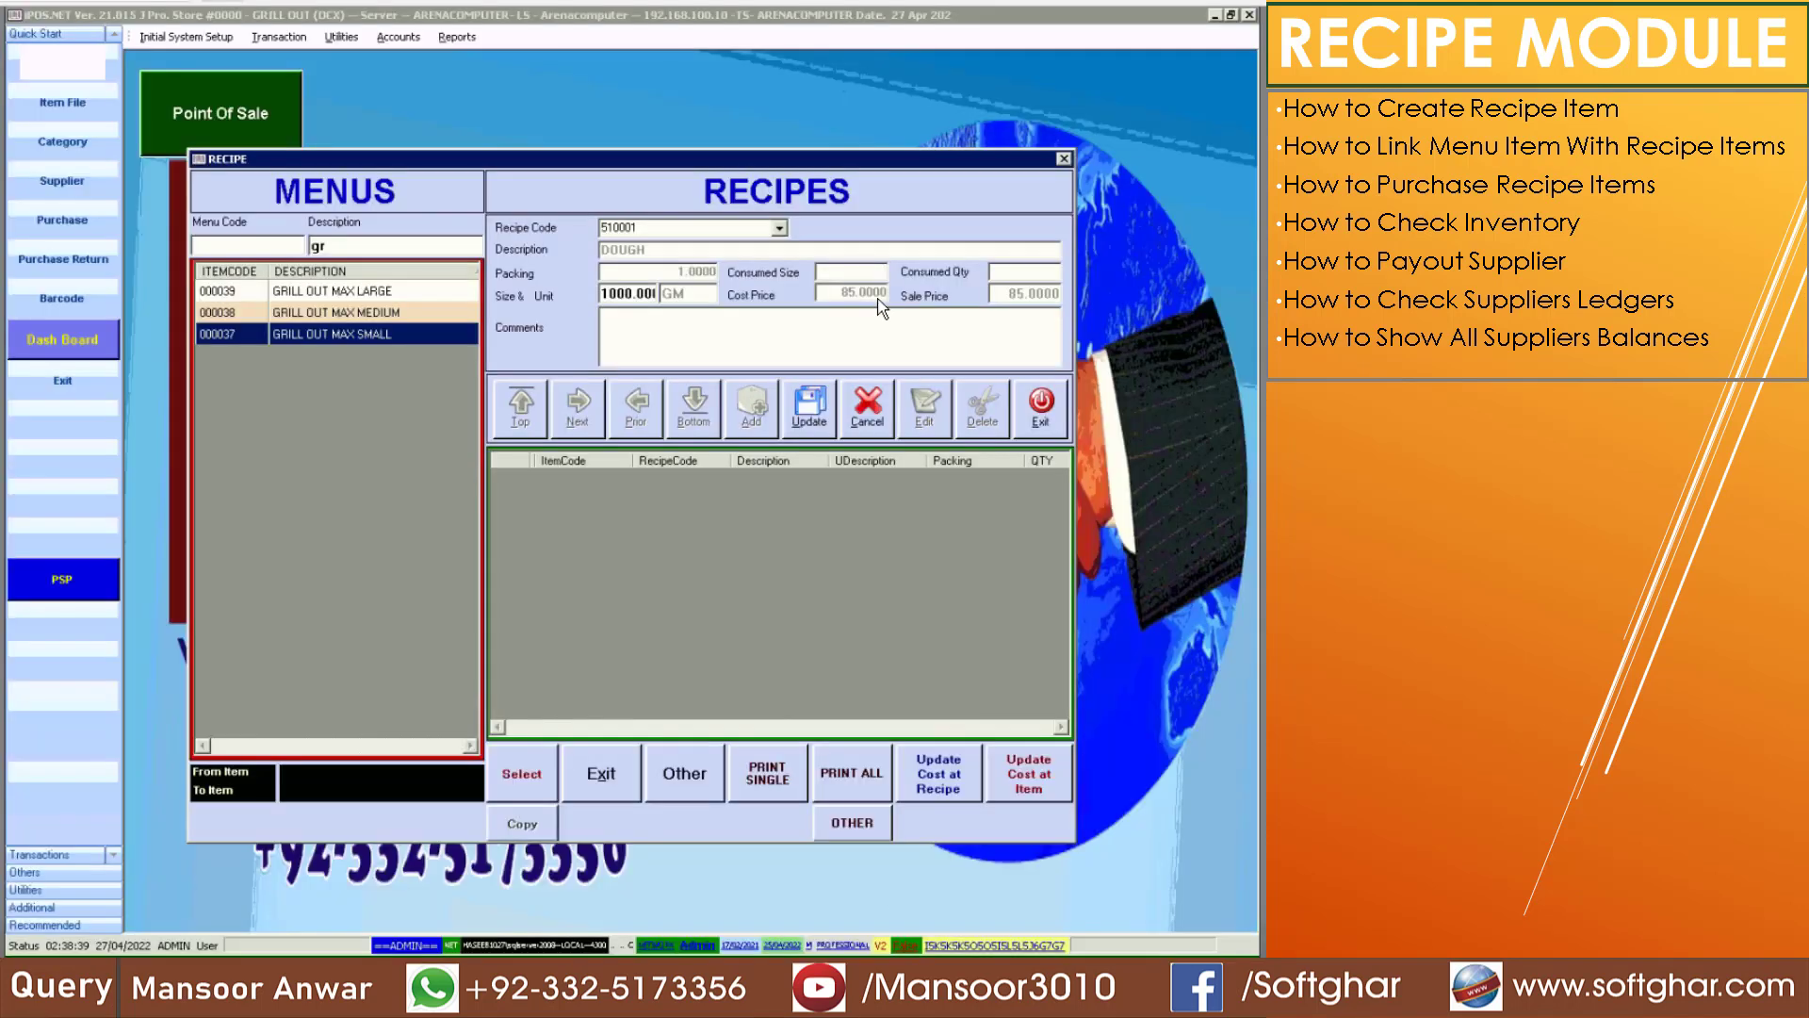
text(140)
key(Return)
key(Return)
key(Return)
key(Return)
key(Return)
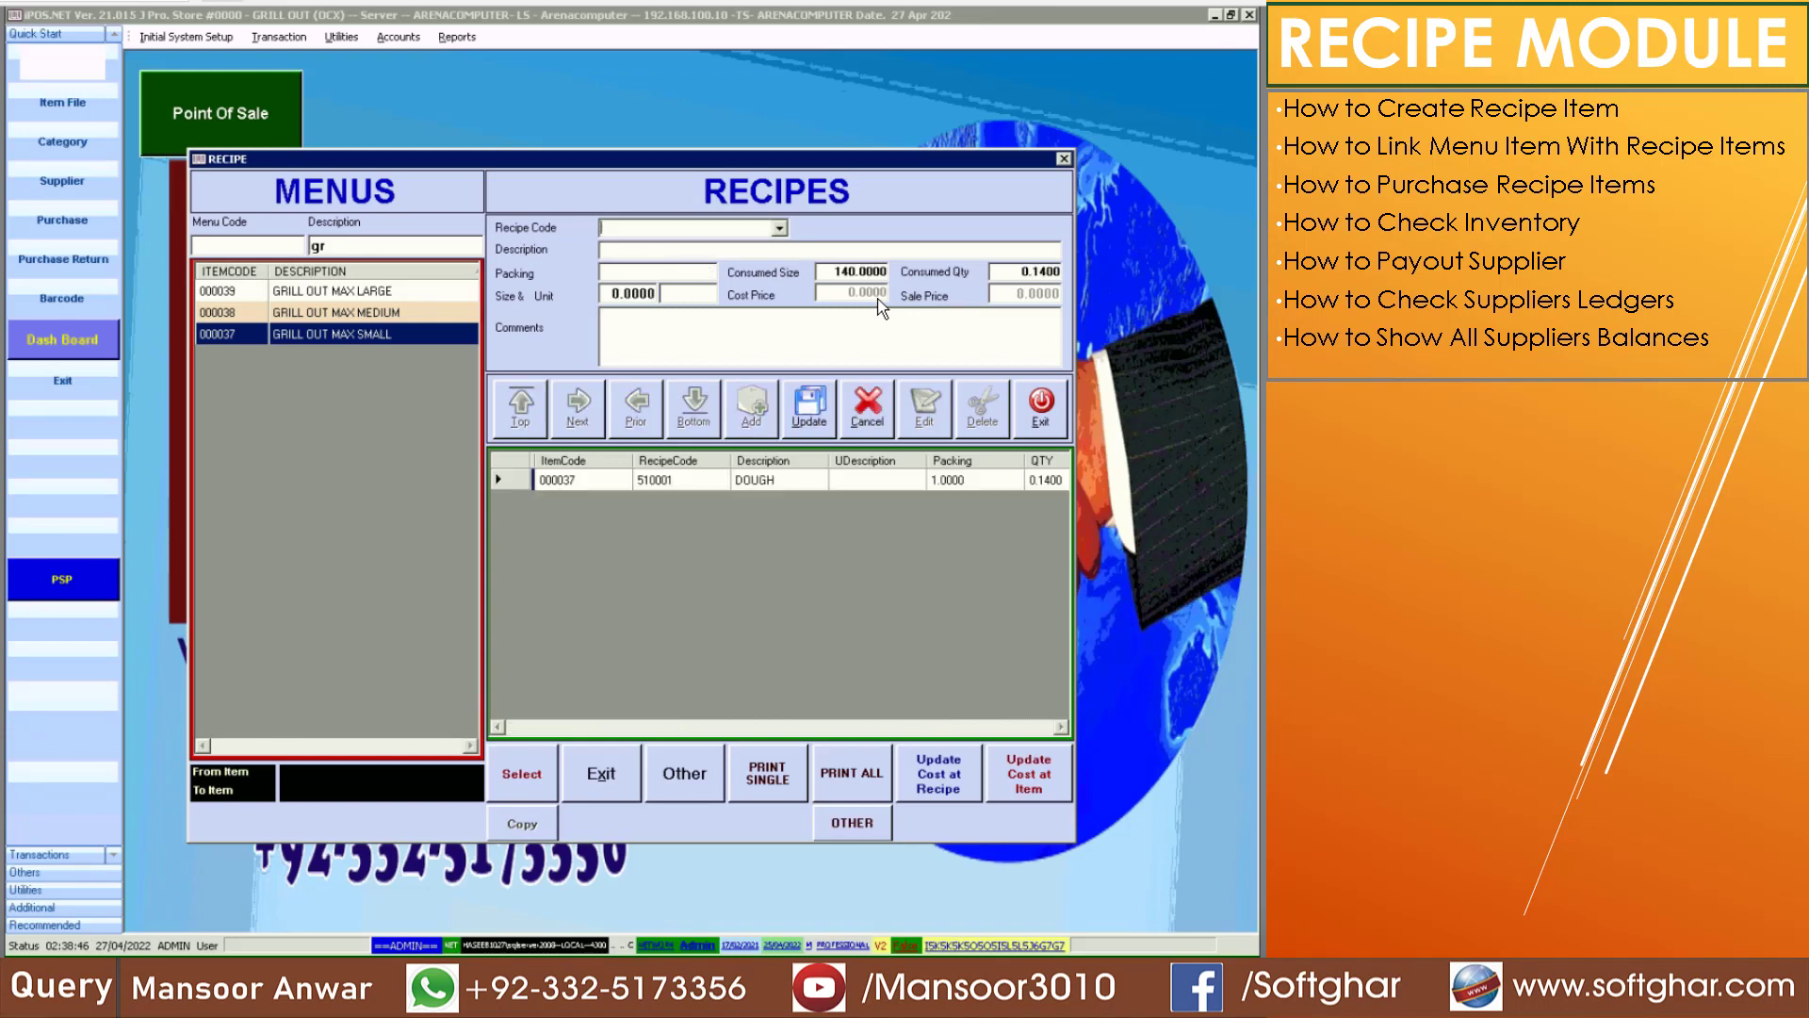
Search the recipe items for CHICKEN and add CHICKEN BONELES to the recipe with a consumed size of 70 GM
text(/CHICKEN)
key(Return)
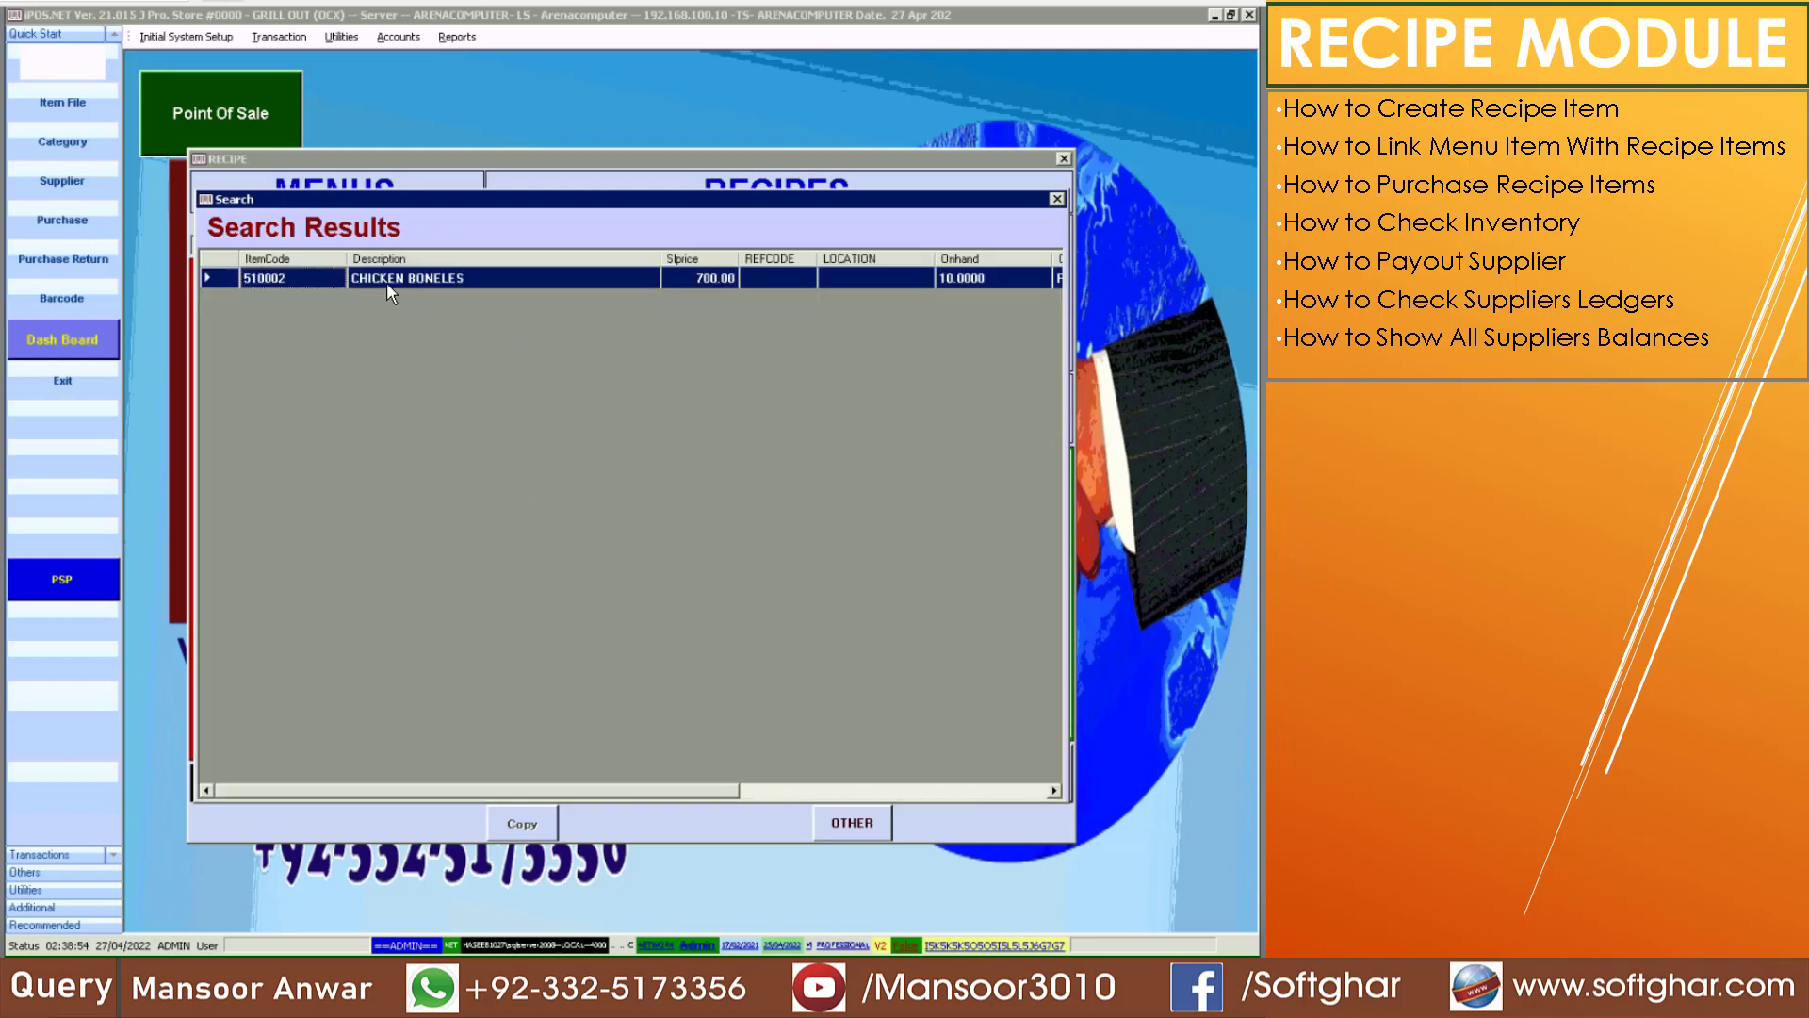
double_click(387, 282)
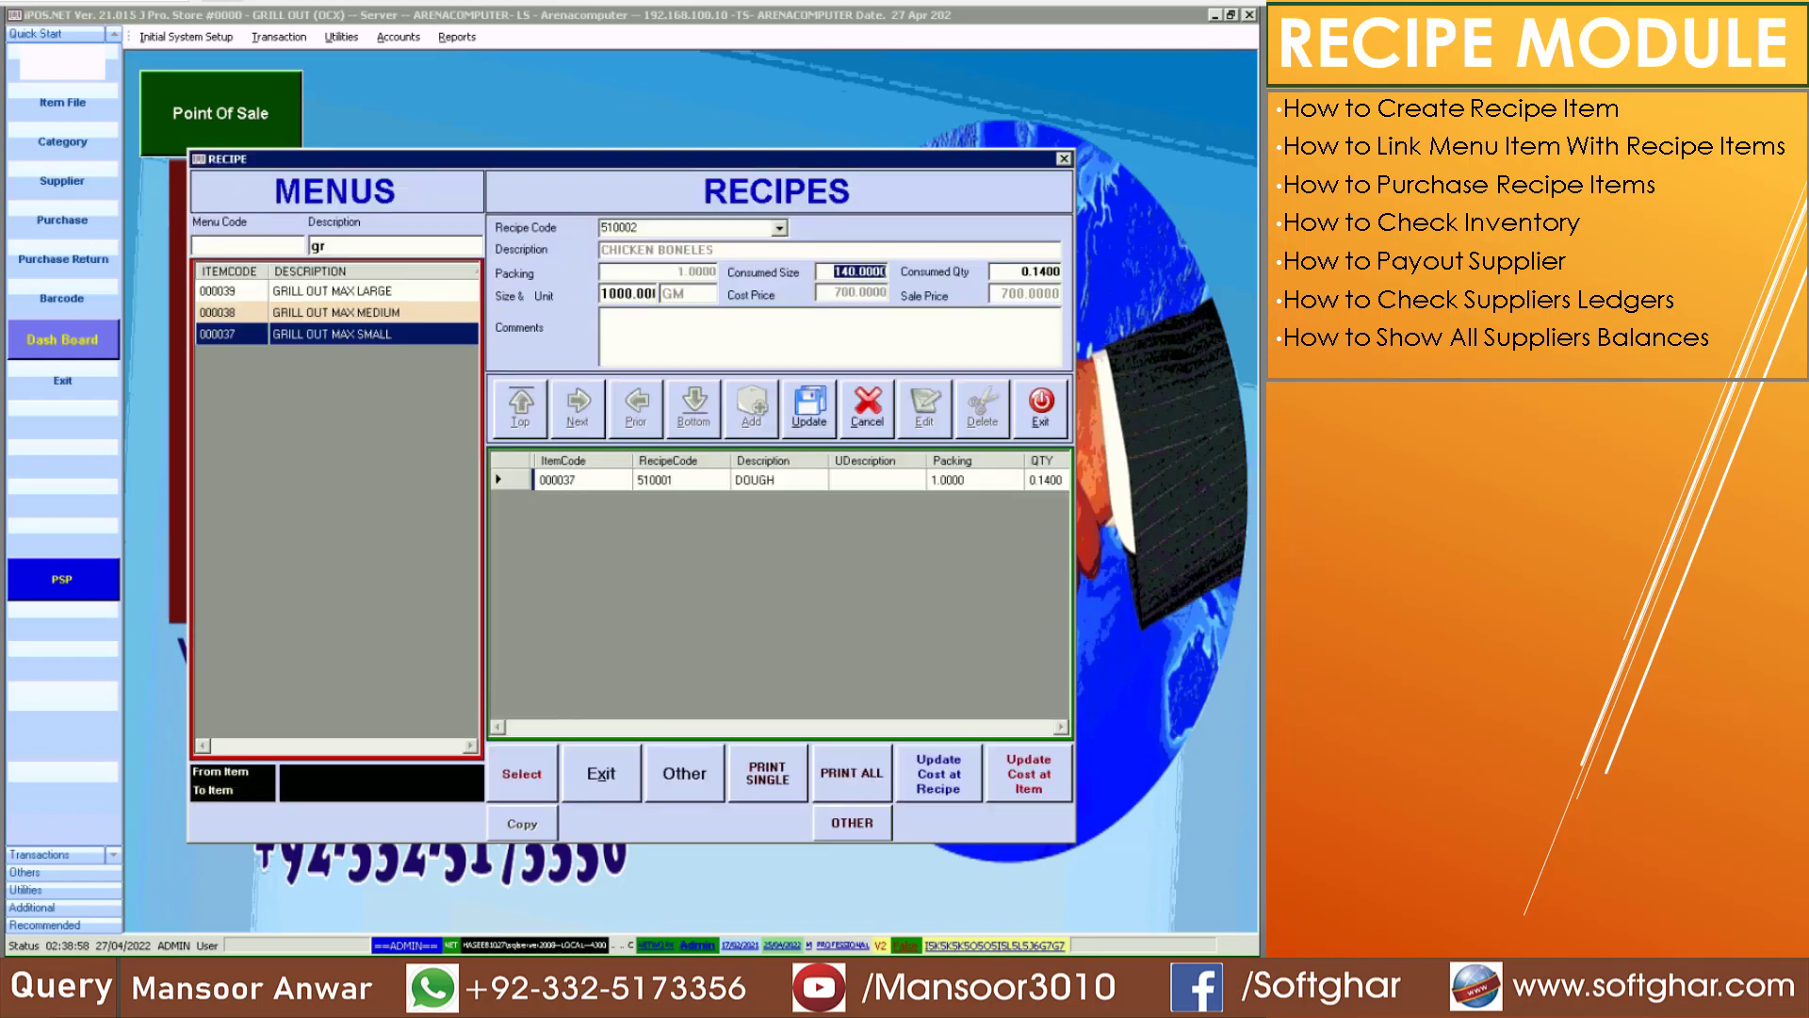
key(alt+Tab)
key(alt+Tab)
text(70)
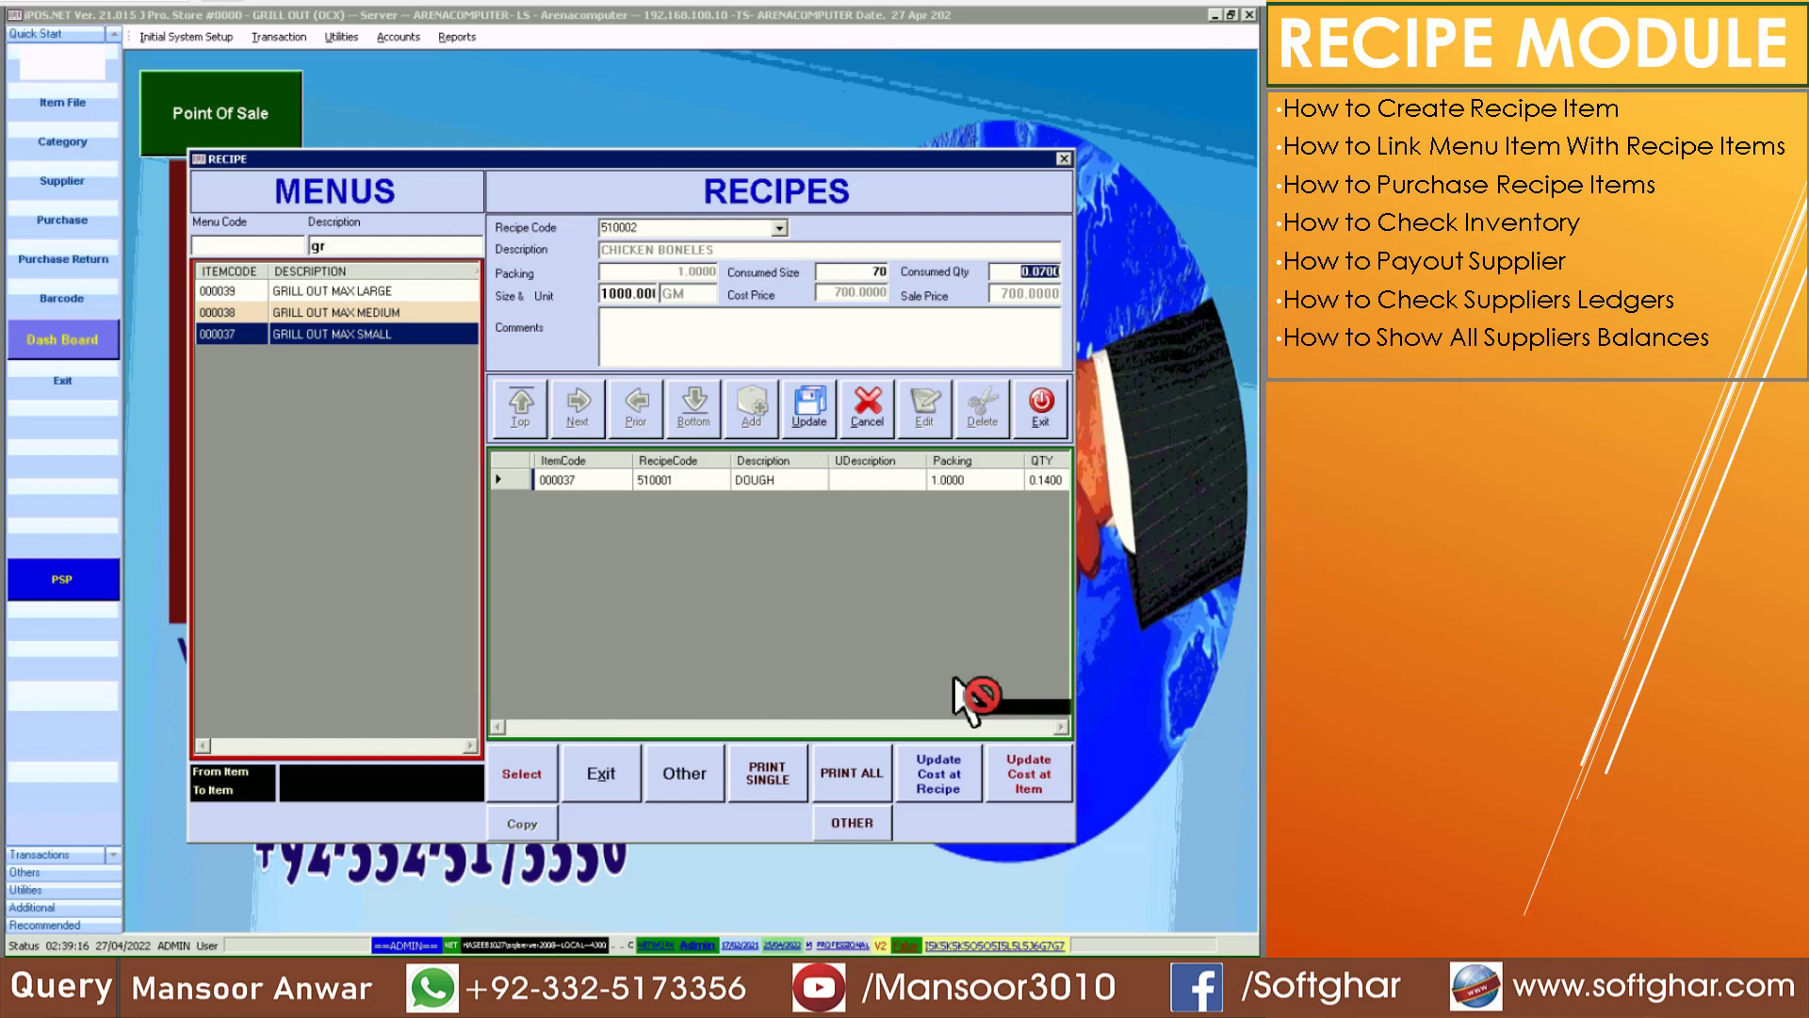
key(Return)
key(Return)
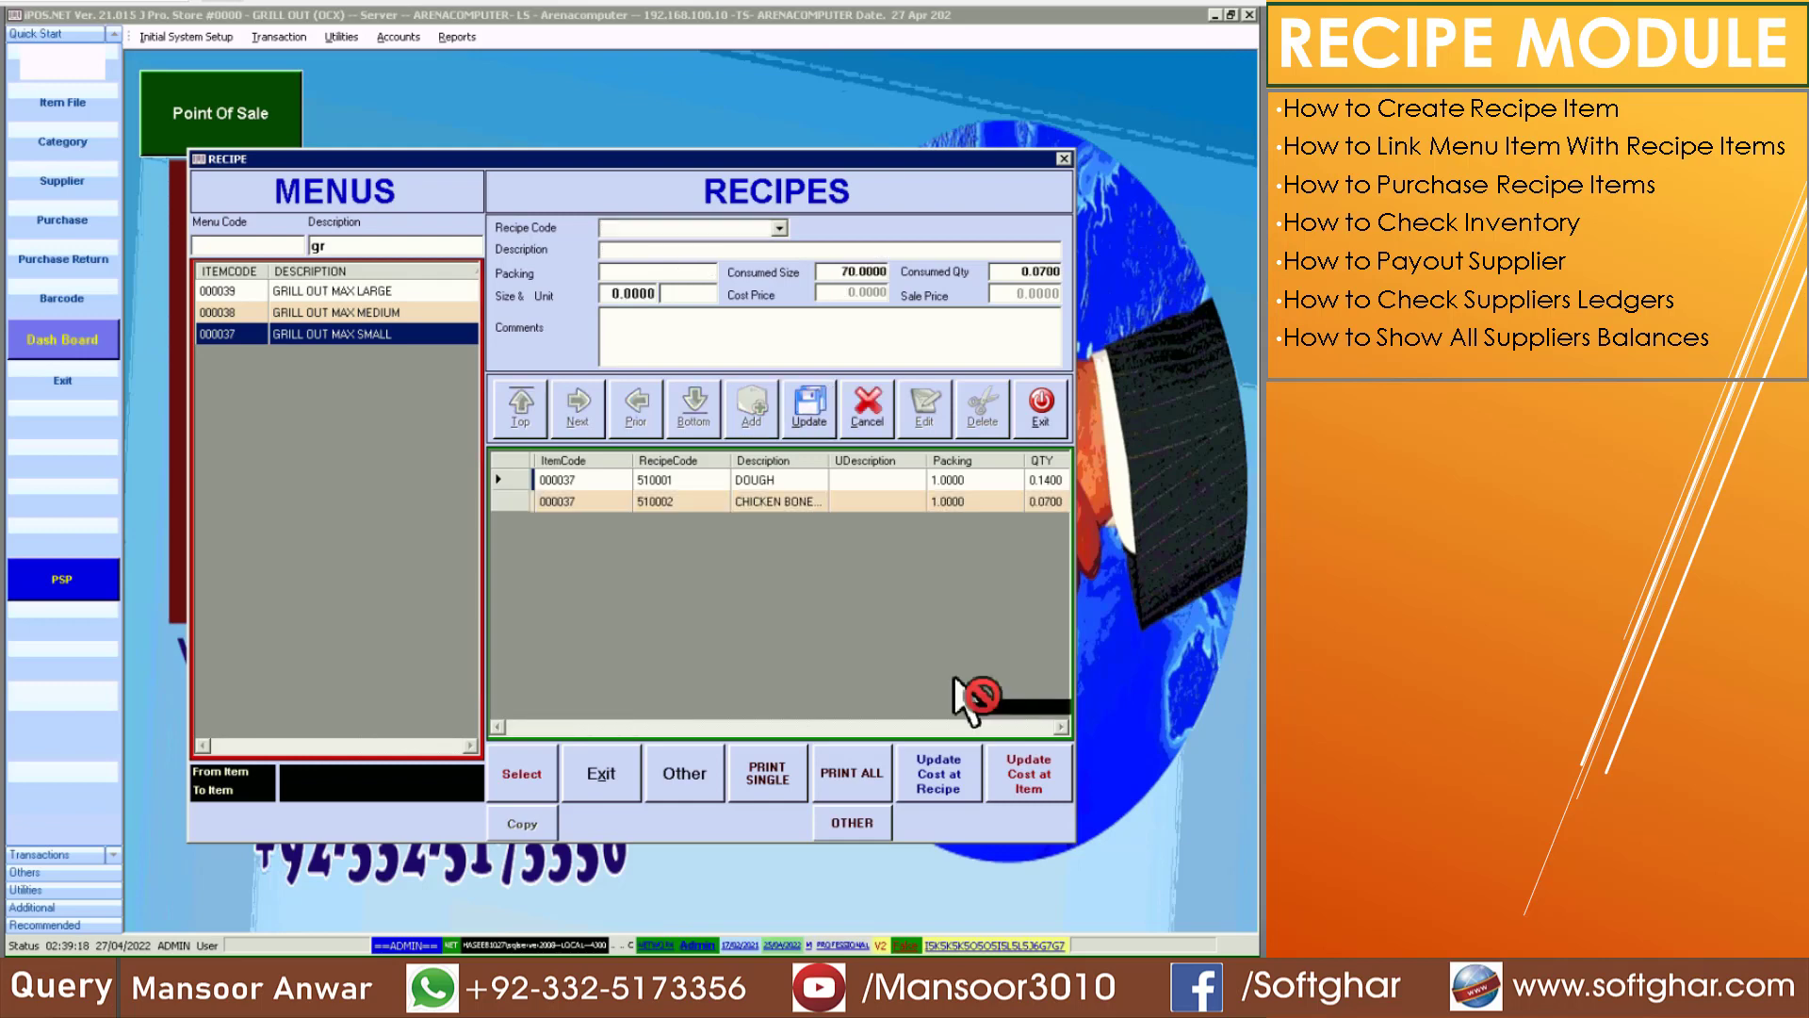
Add recipe item 510003 PIZZA BOX to the recipe with a consumed size of 1 PC and finish adding items
key(Return)
text(510003)
key(Return)
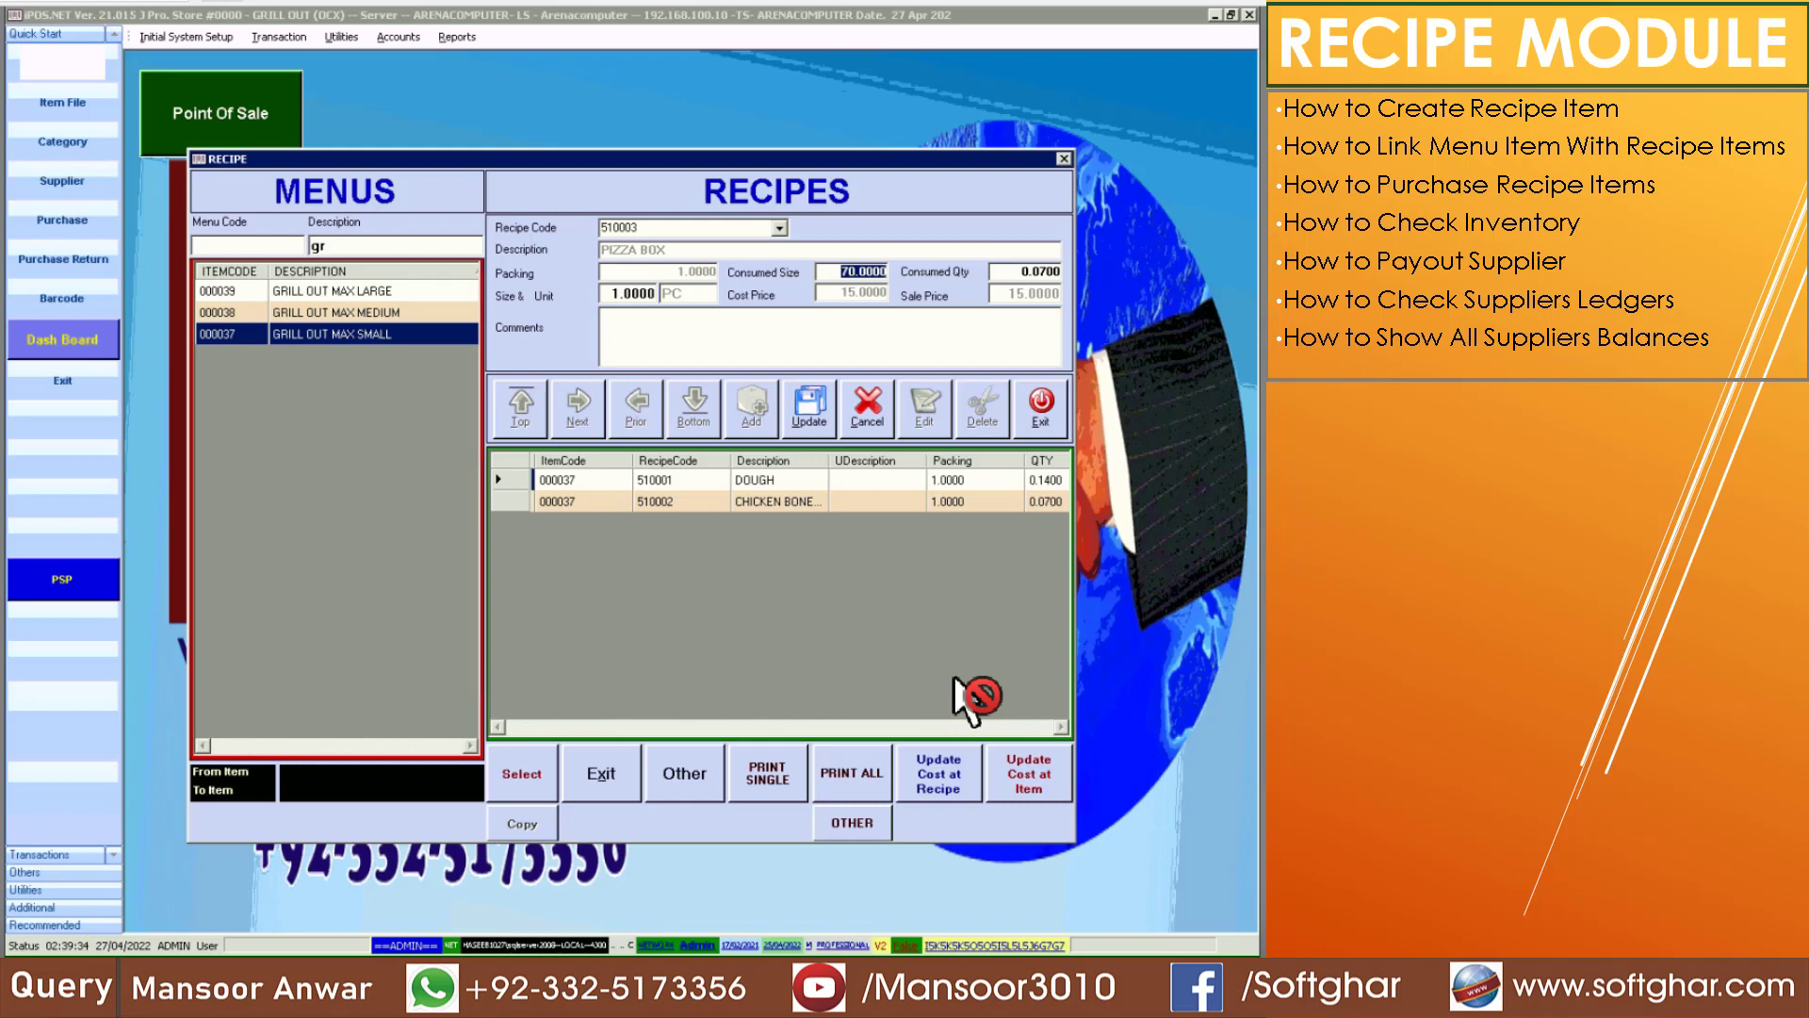
key(BackSpace)
key(Return)
key(Return)
key(Return)
key(Return)
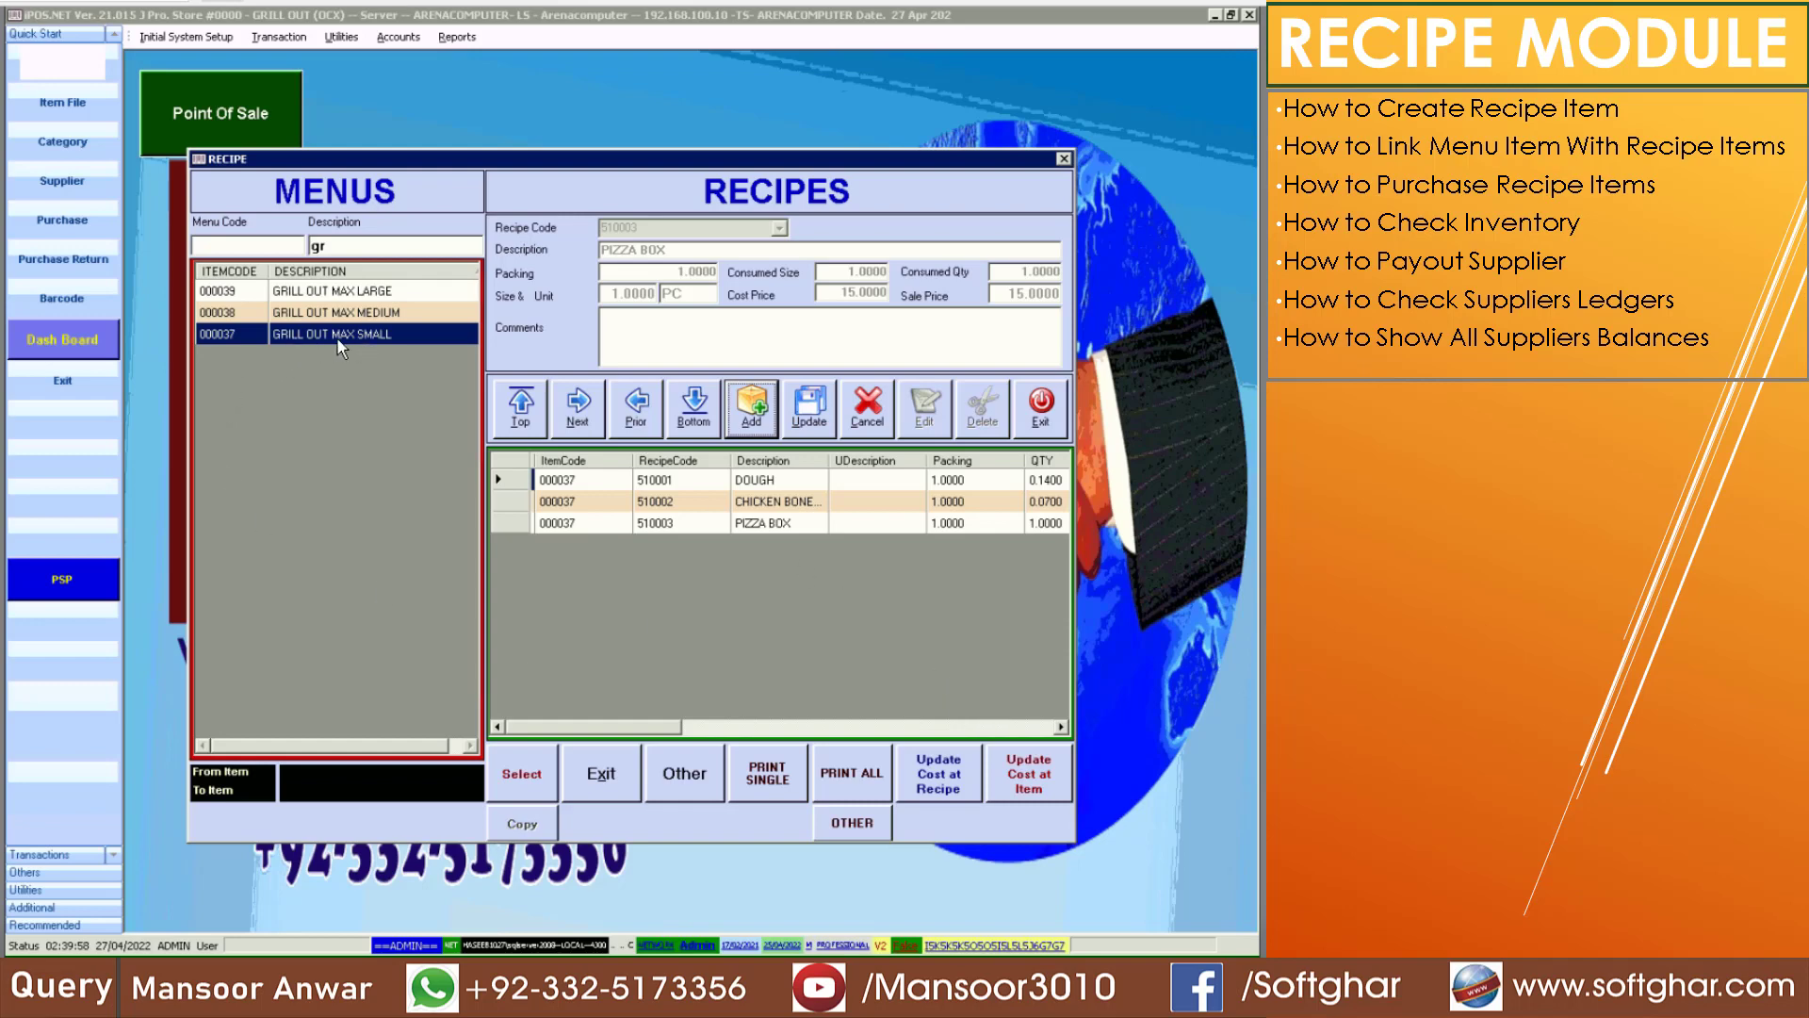
Check the quantities of DOUGH, CHICKEN BONELES and PIZZA BOX in the GRILL OUT MAX SMALL recipe and close the Recipe form
click(769, 479)
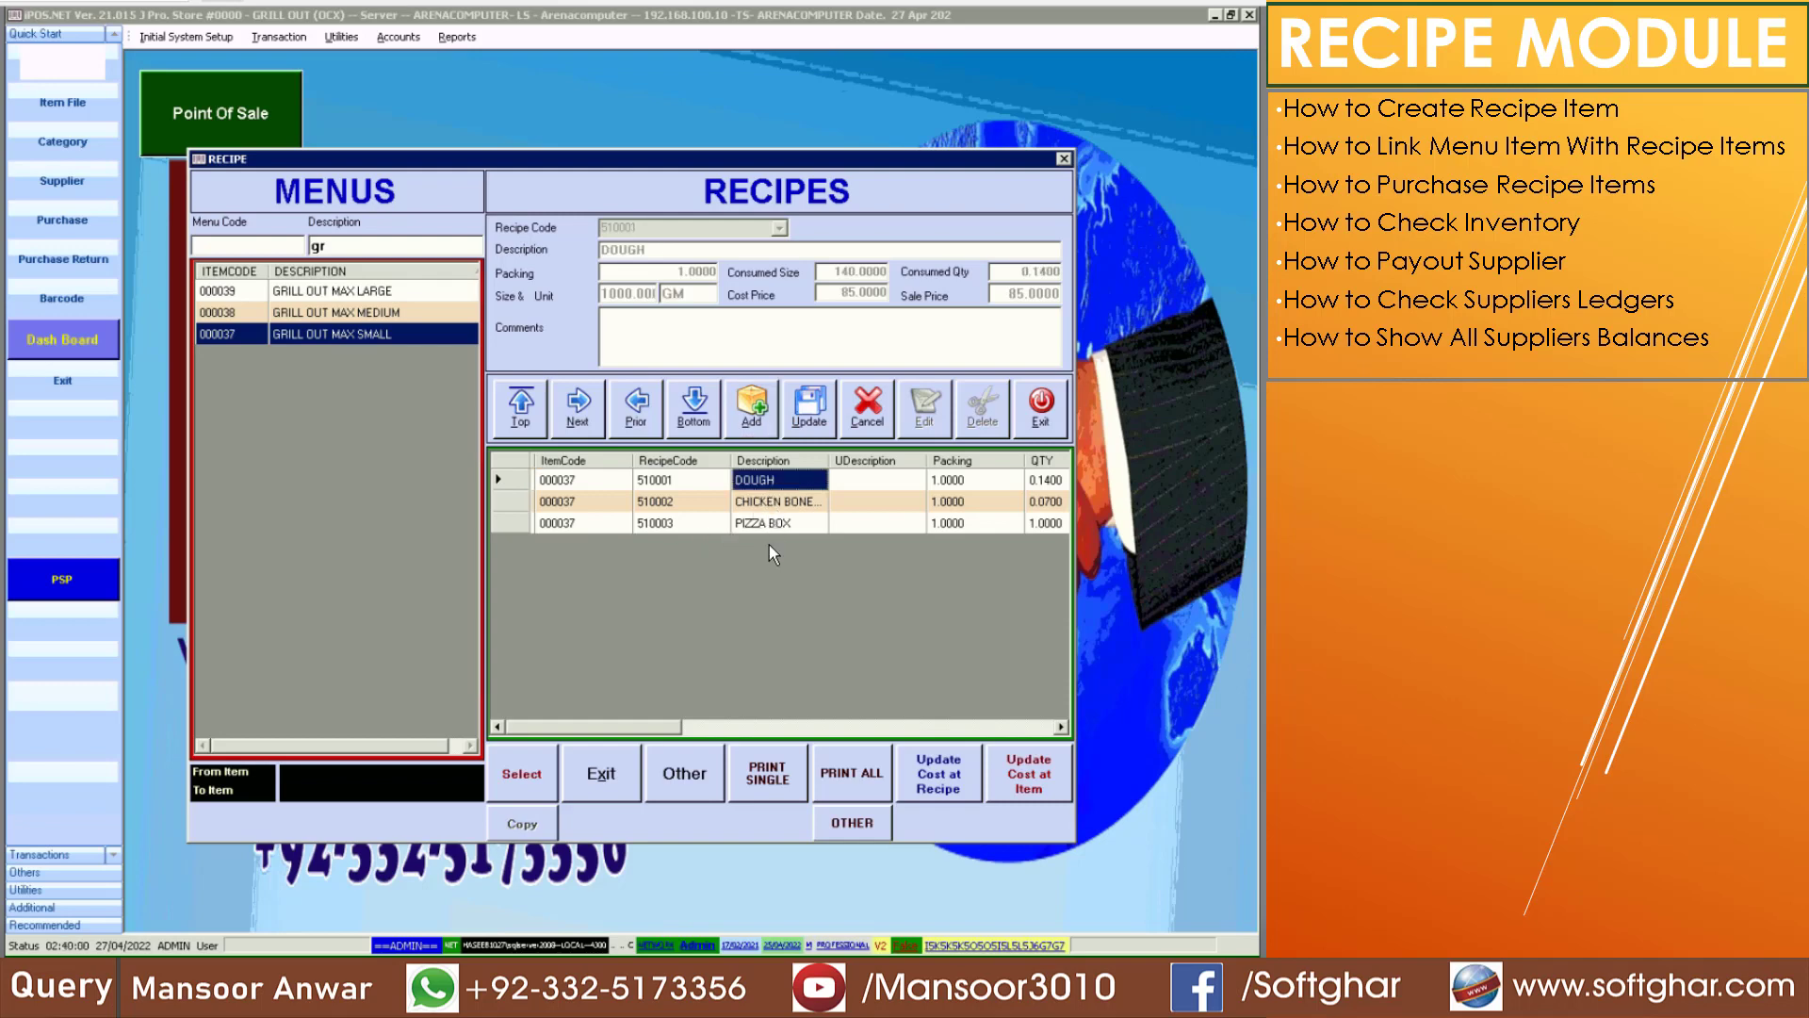
click(1035, 482)
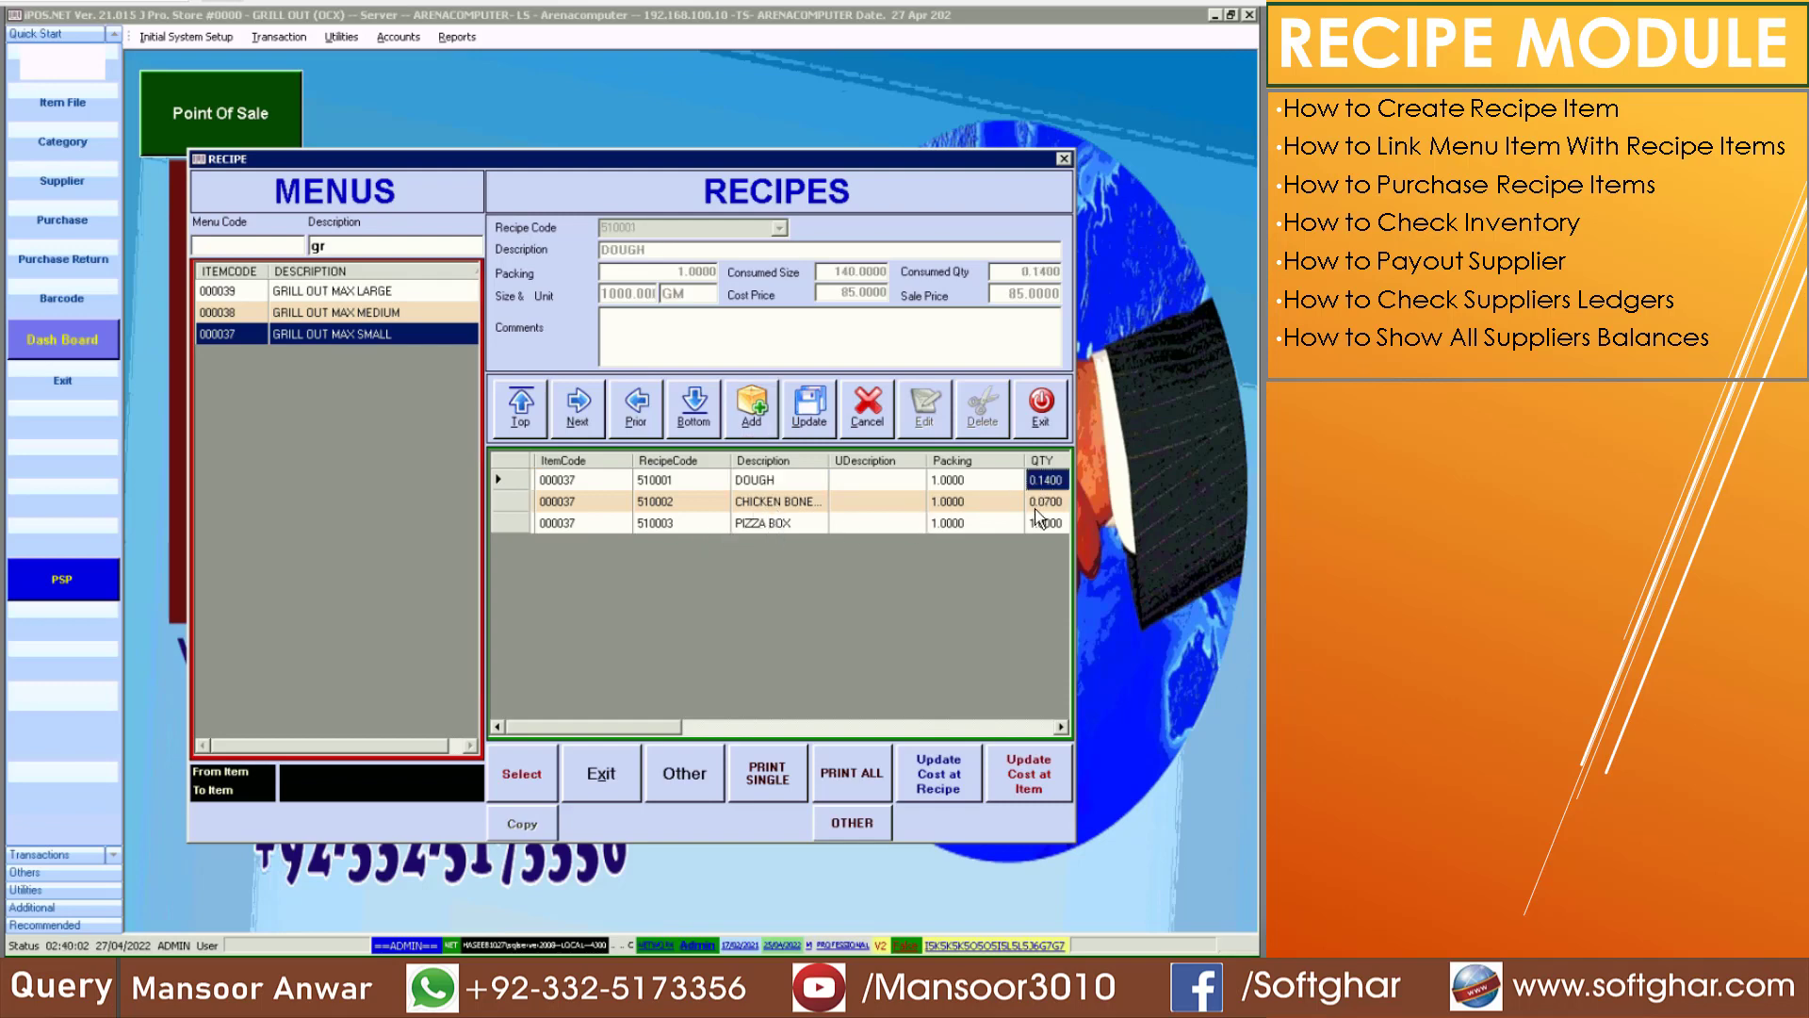
click(1037, 504)
click(1037, 525)
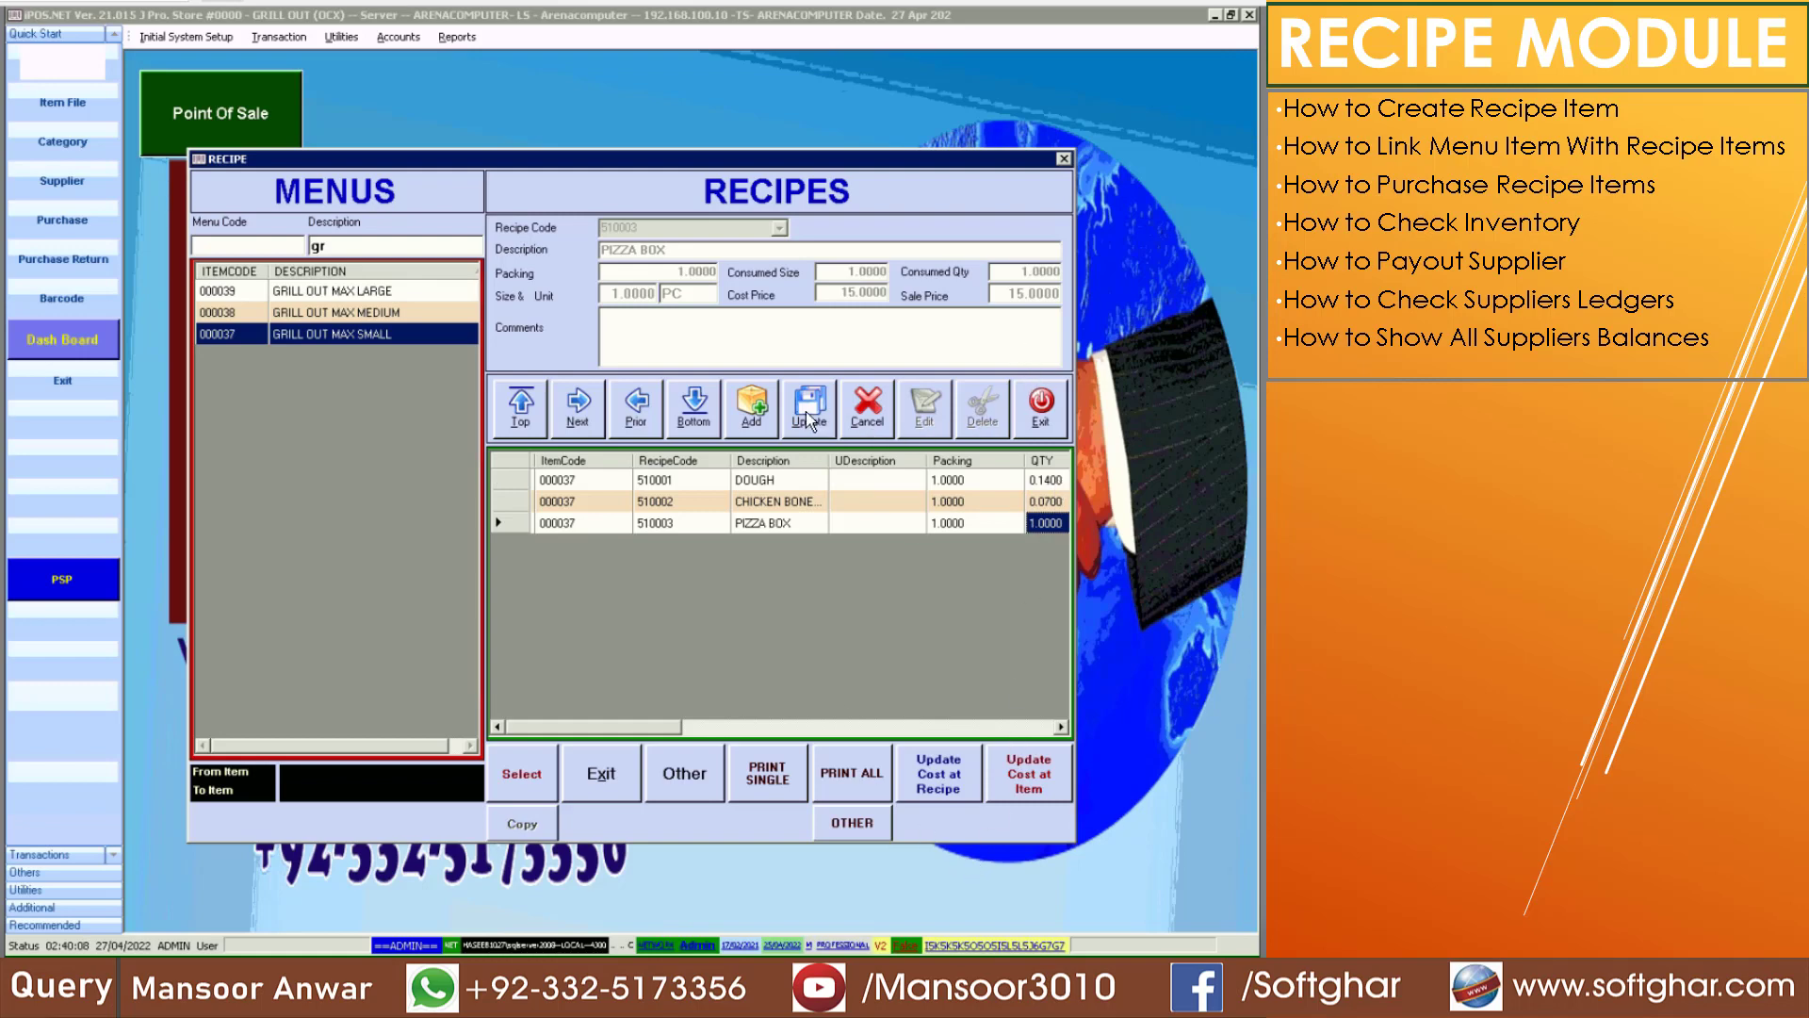
click(1042, 413)
Open the Point of Sale and log in with the POS user ID and its password
click(283, 99)
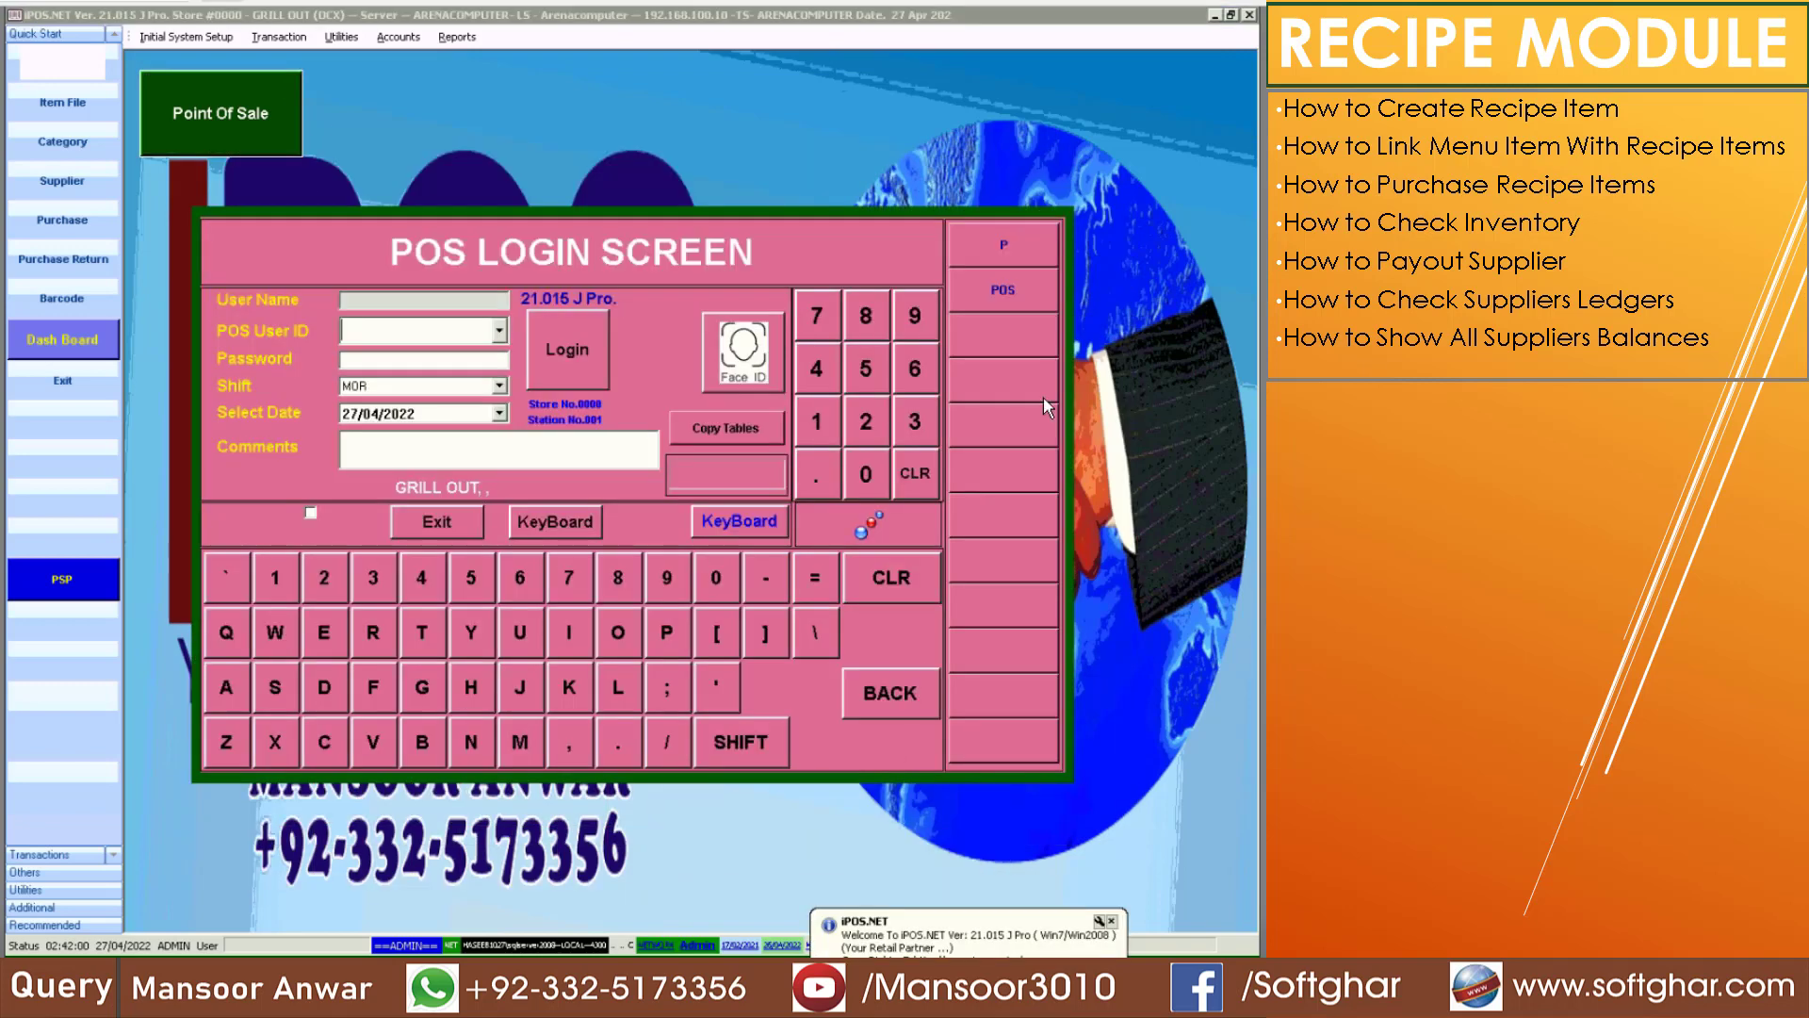
click(1009, 296)
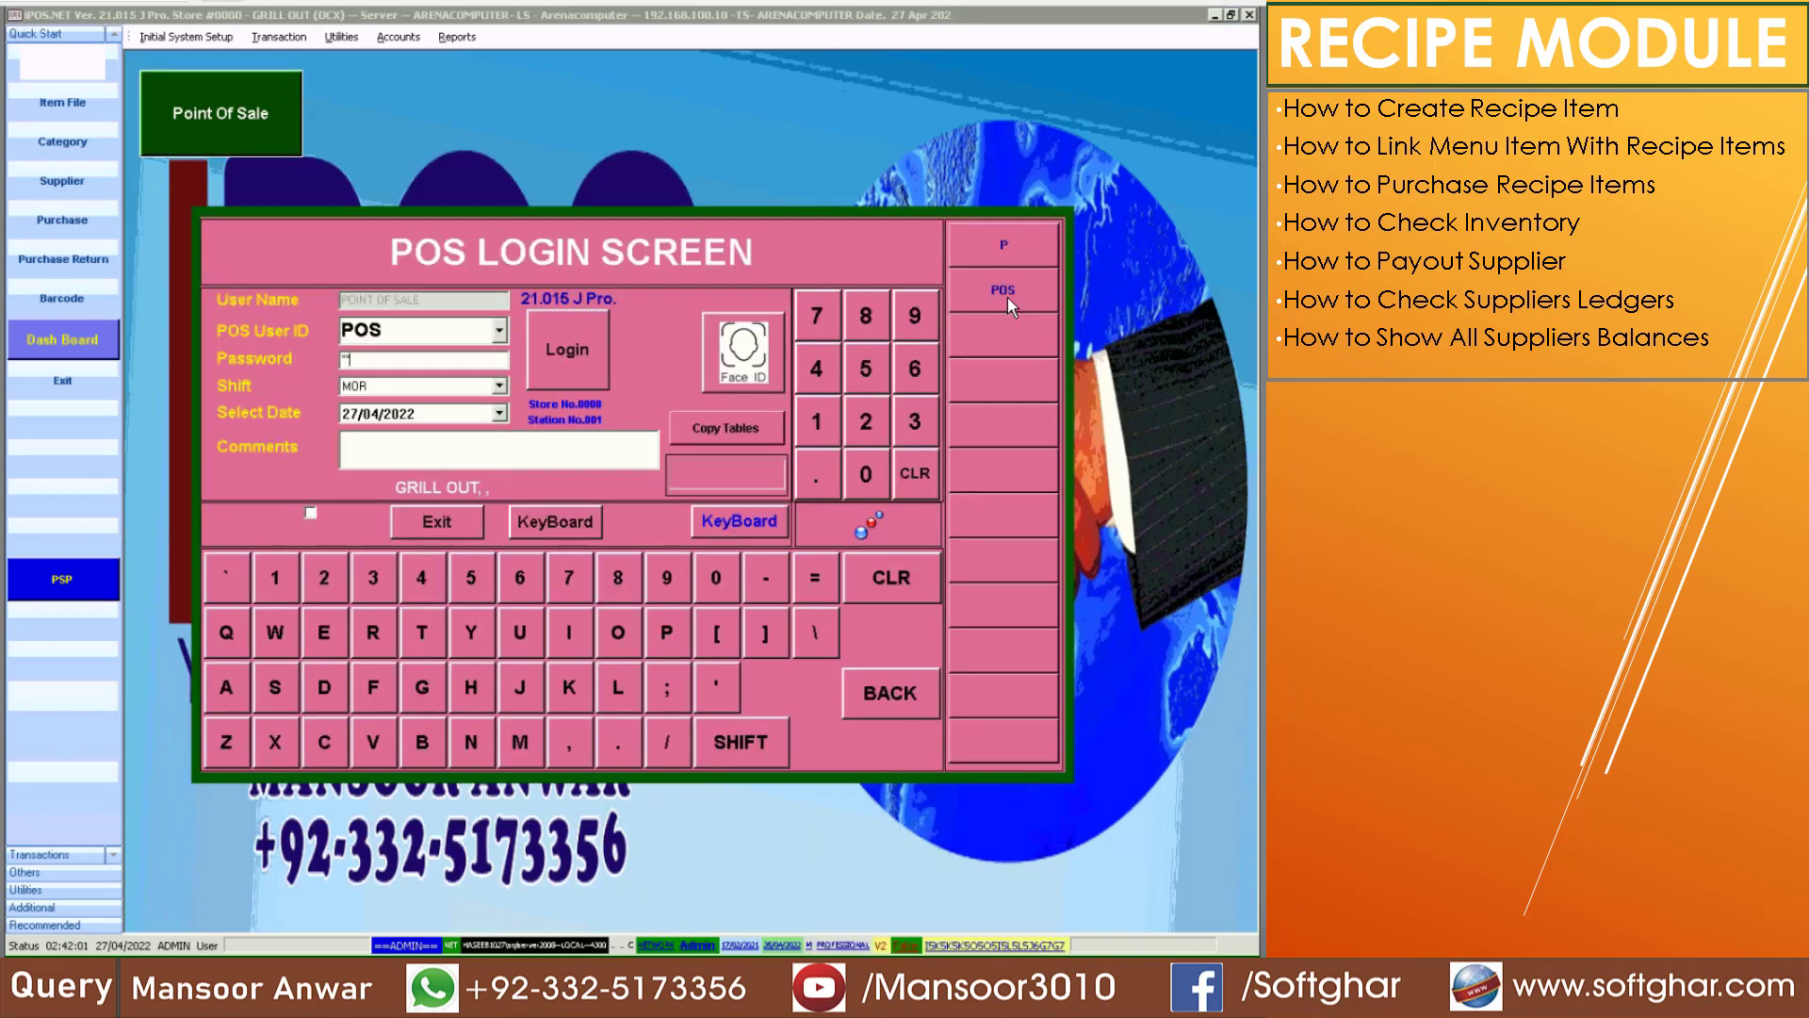
key(Return)
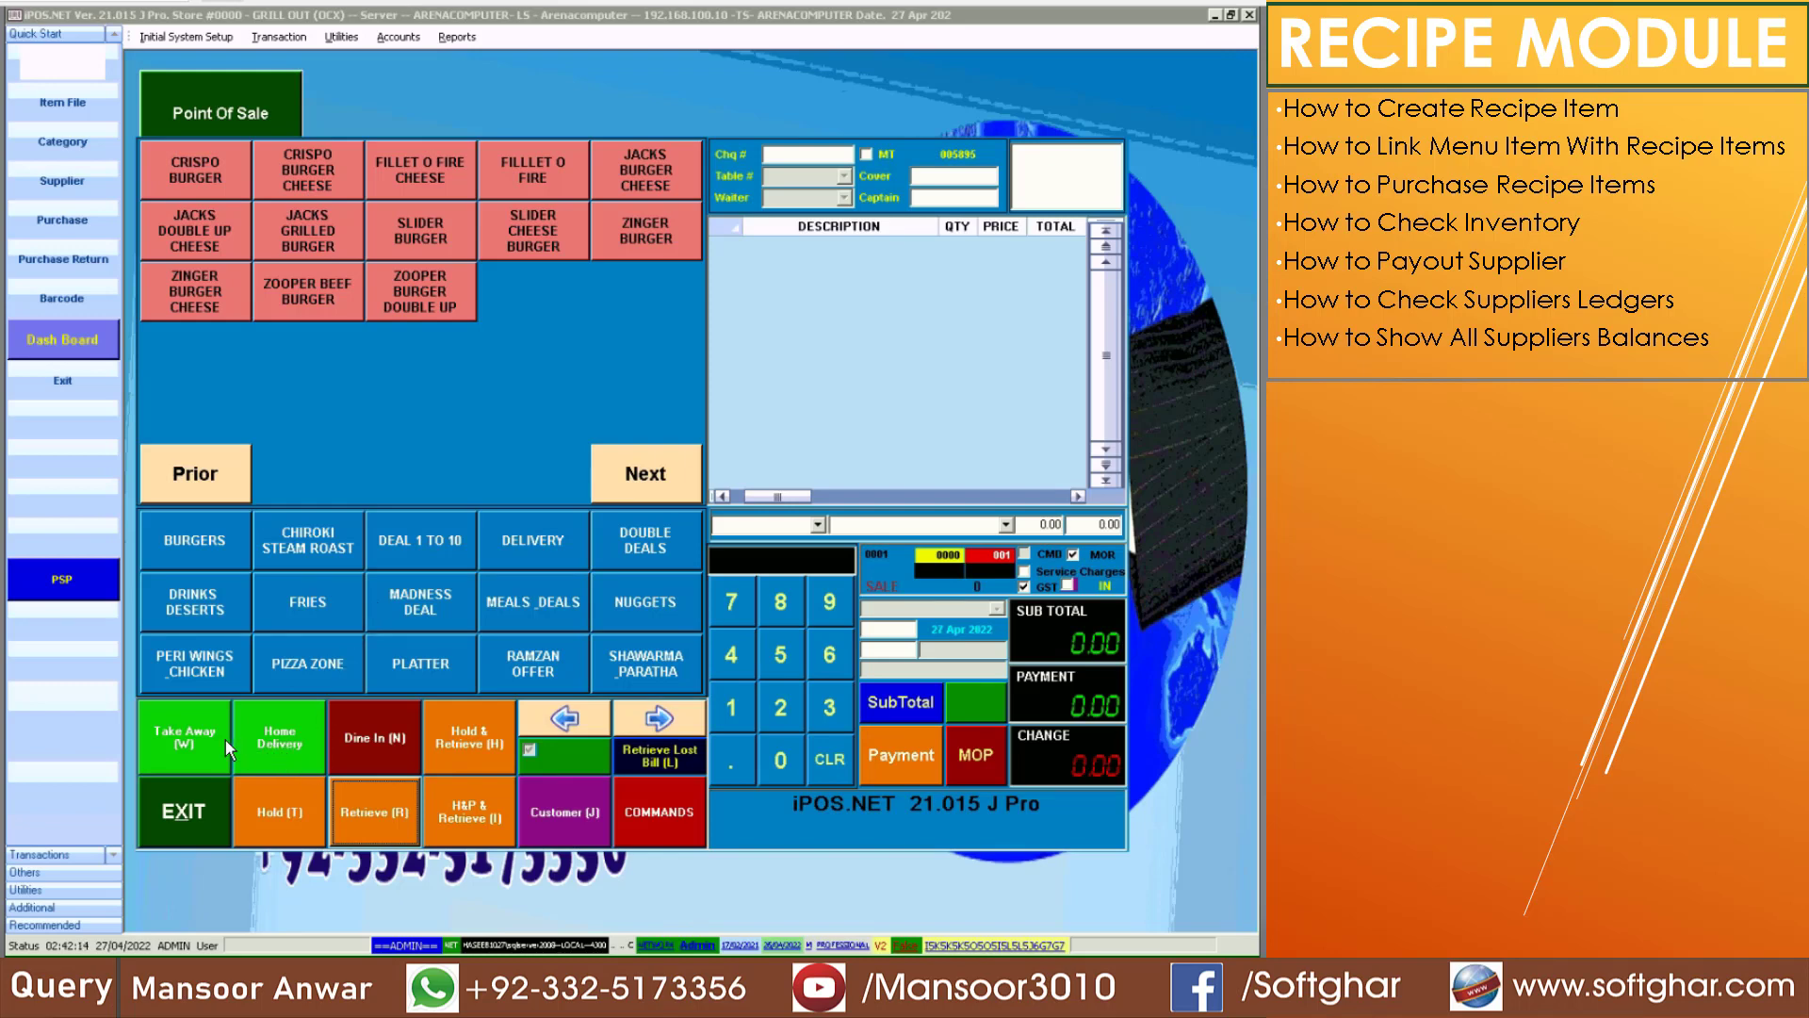
Start a take-away order and add one GRILL OUT MAX SMALL from the PIZZA ZONE category
click(196, 737)
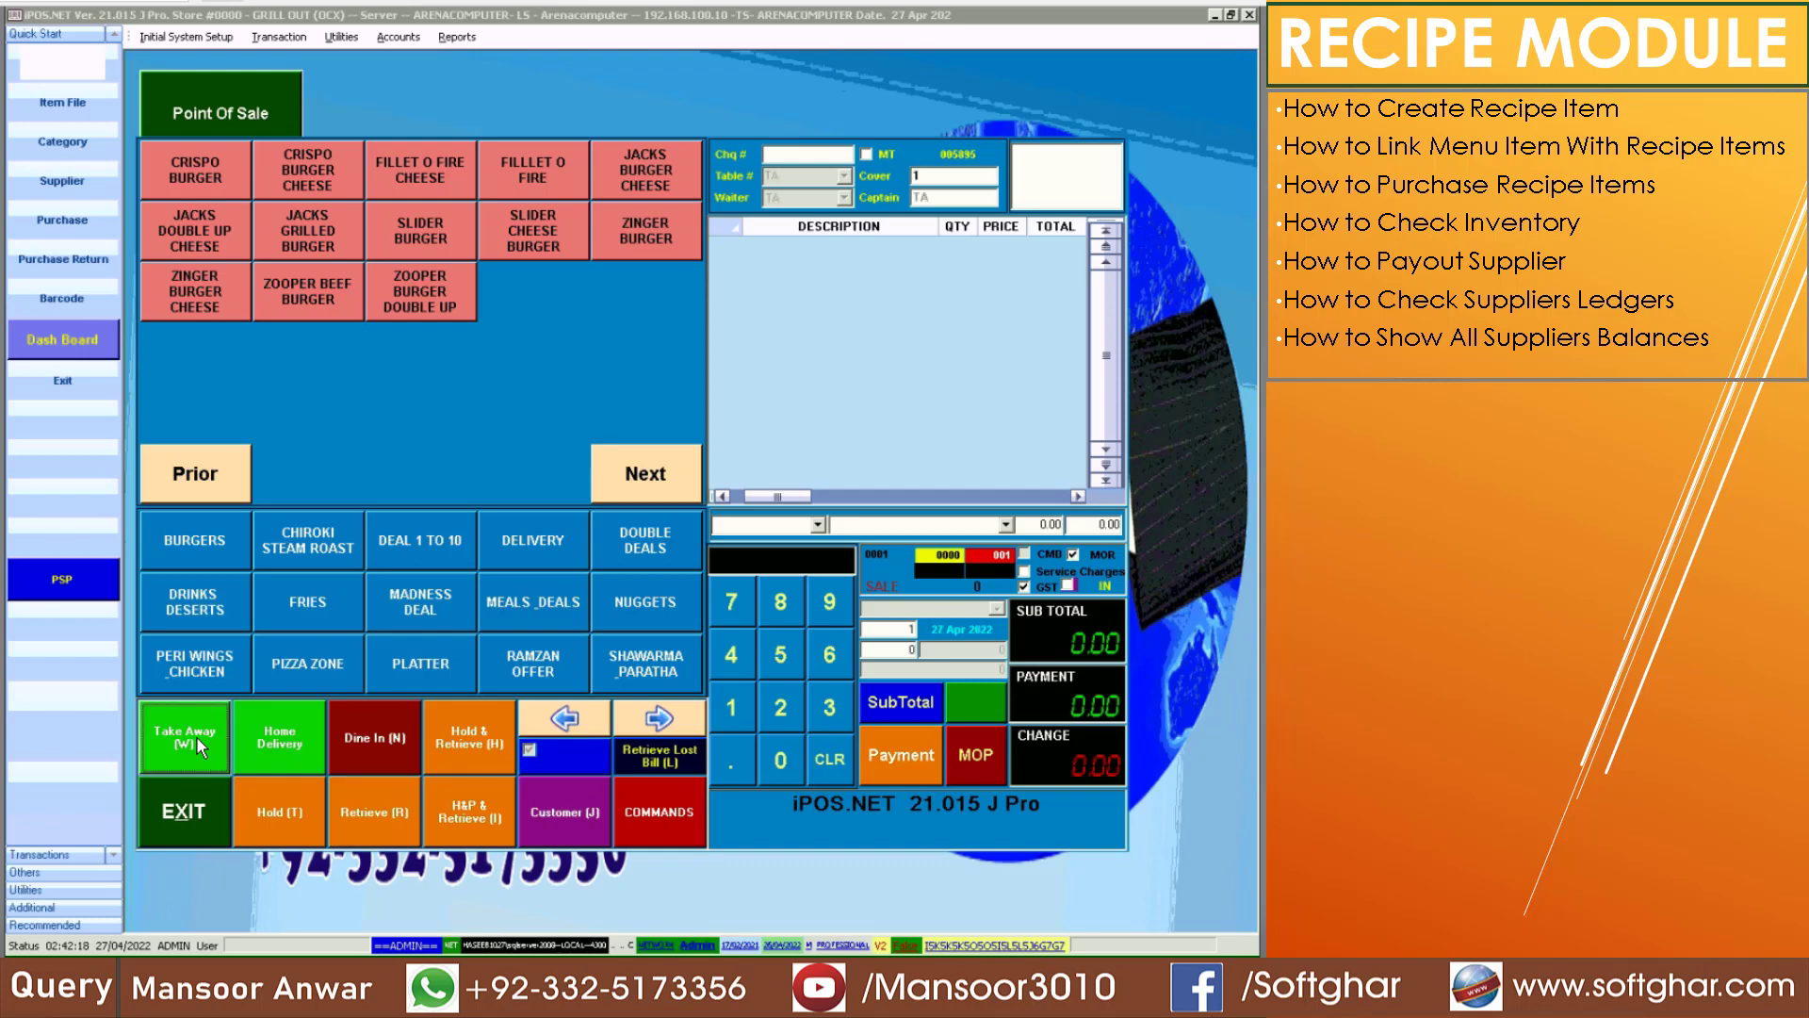
click(311, 668)
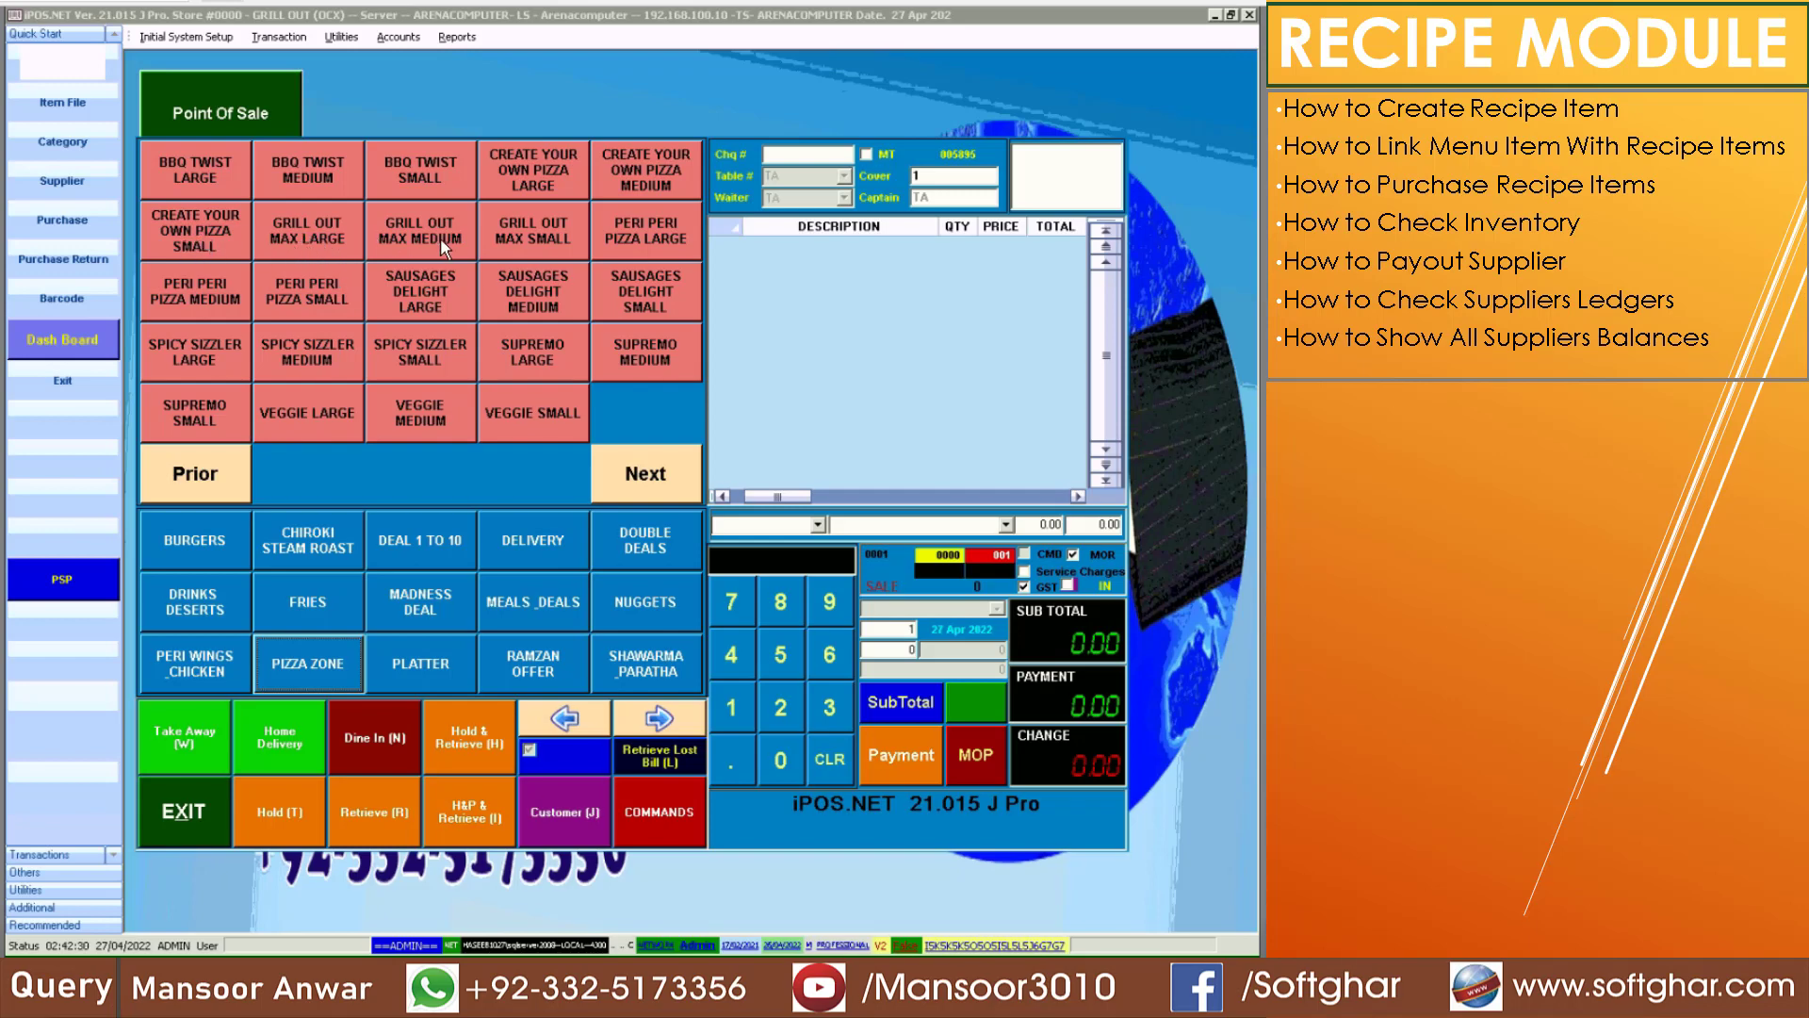
click(544, 247)
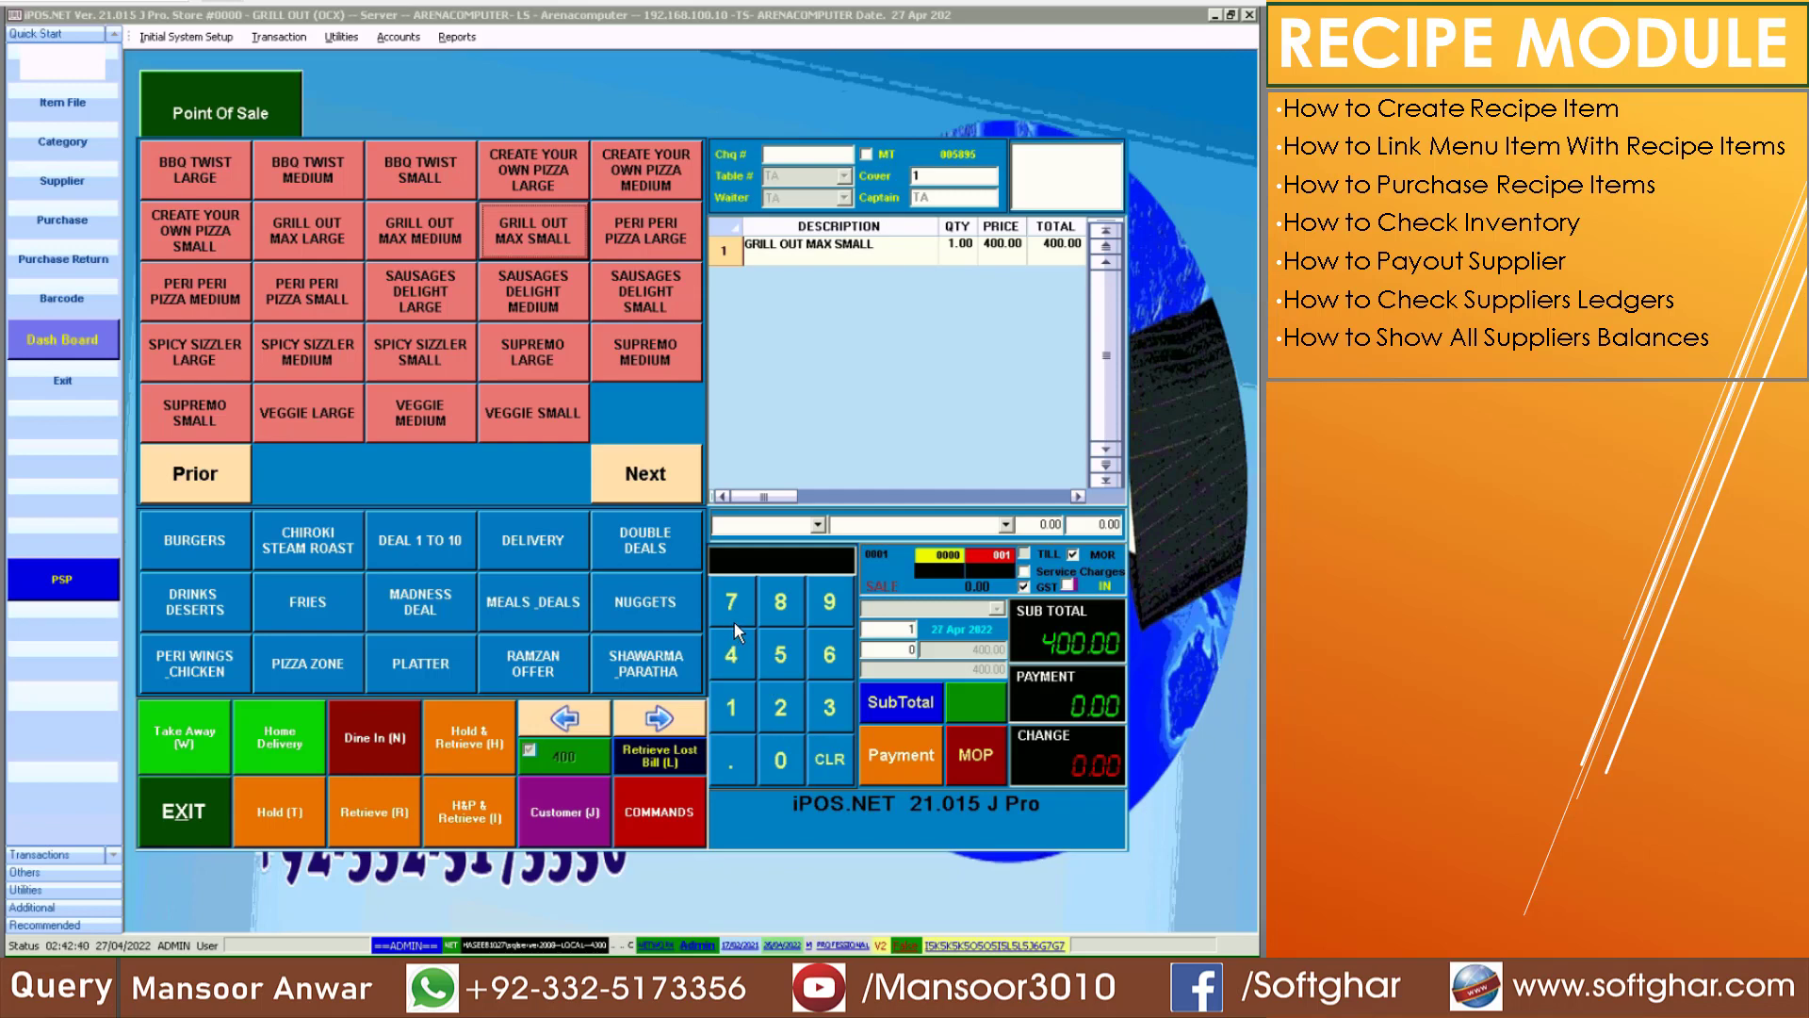
Settle the take-away bill with a payment of 400 and close the Point of Sale
drag(732, 650, 773, 724)
click(726, 662)
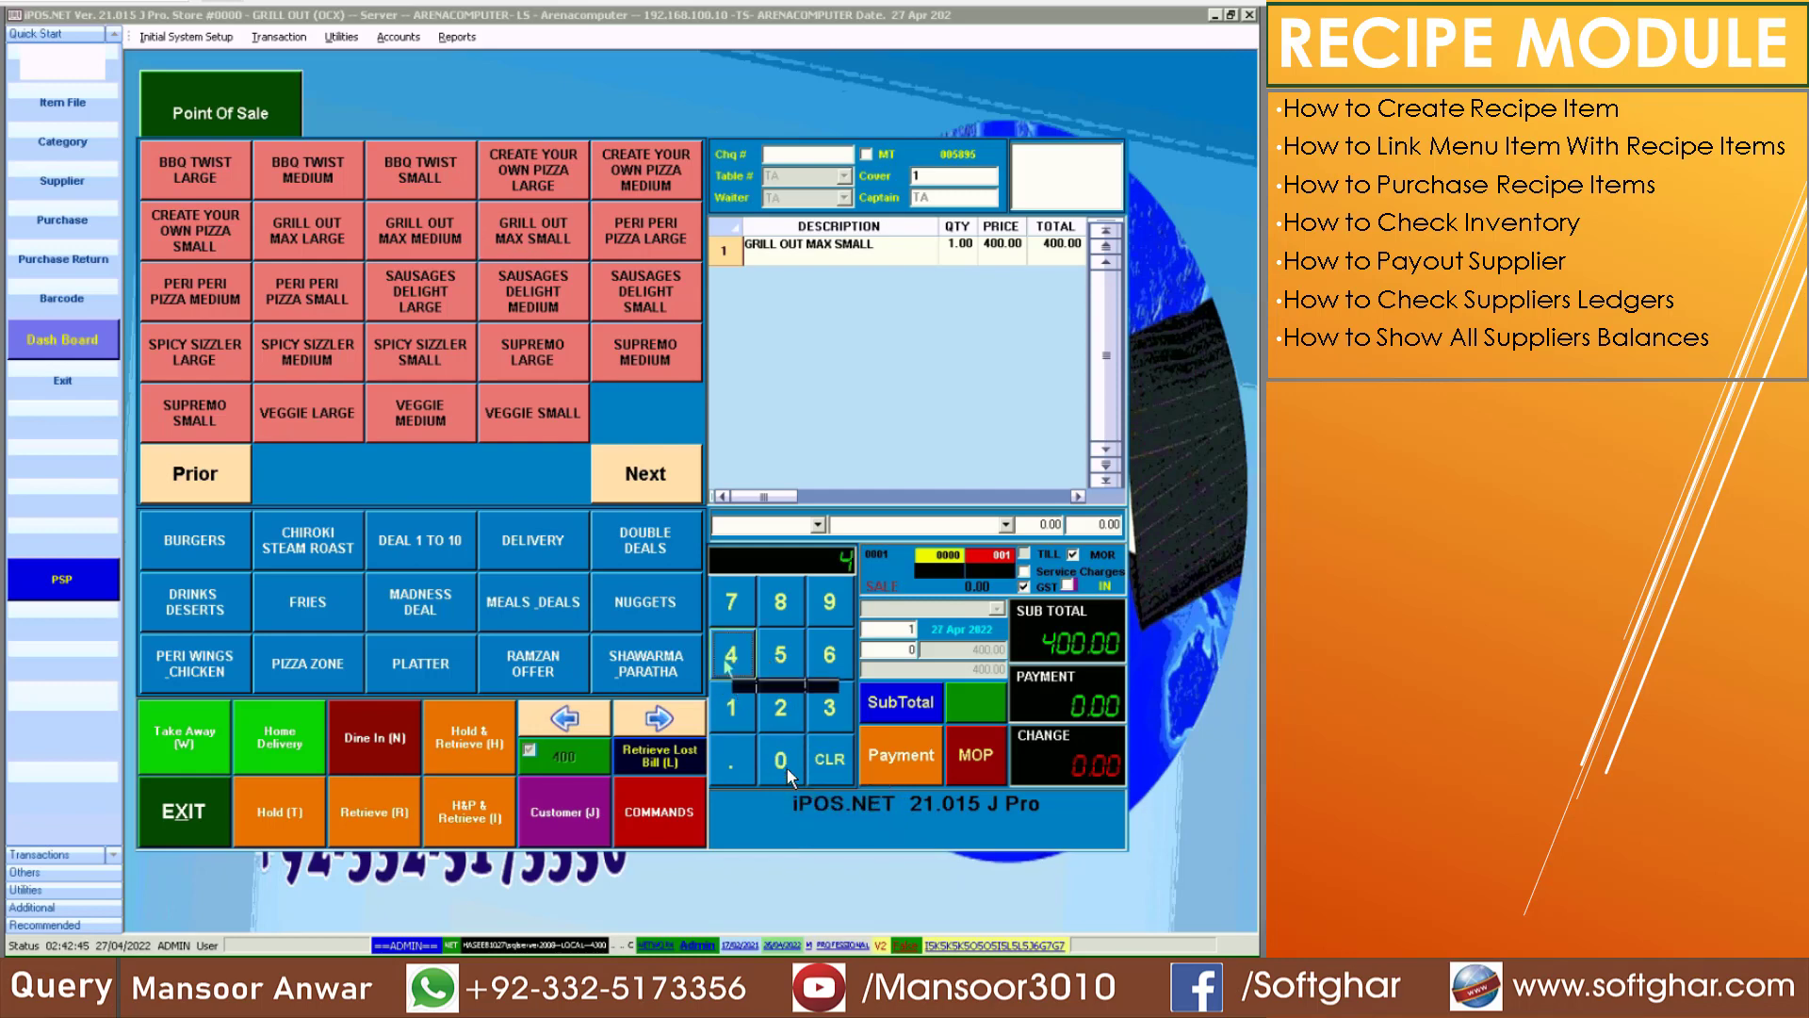
click(782, 759)
click(782, 760)
click(901, 760)
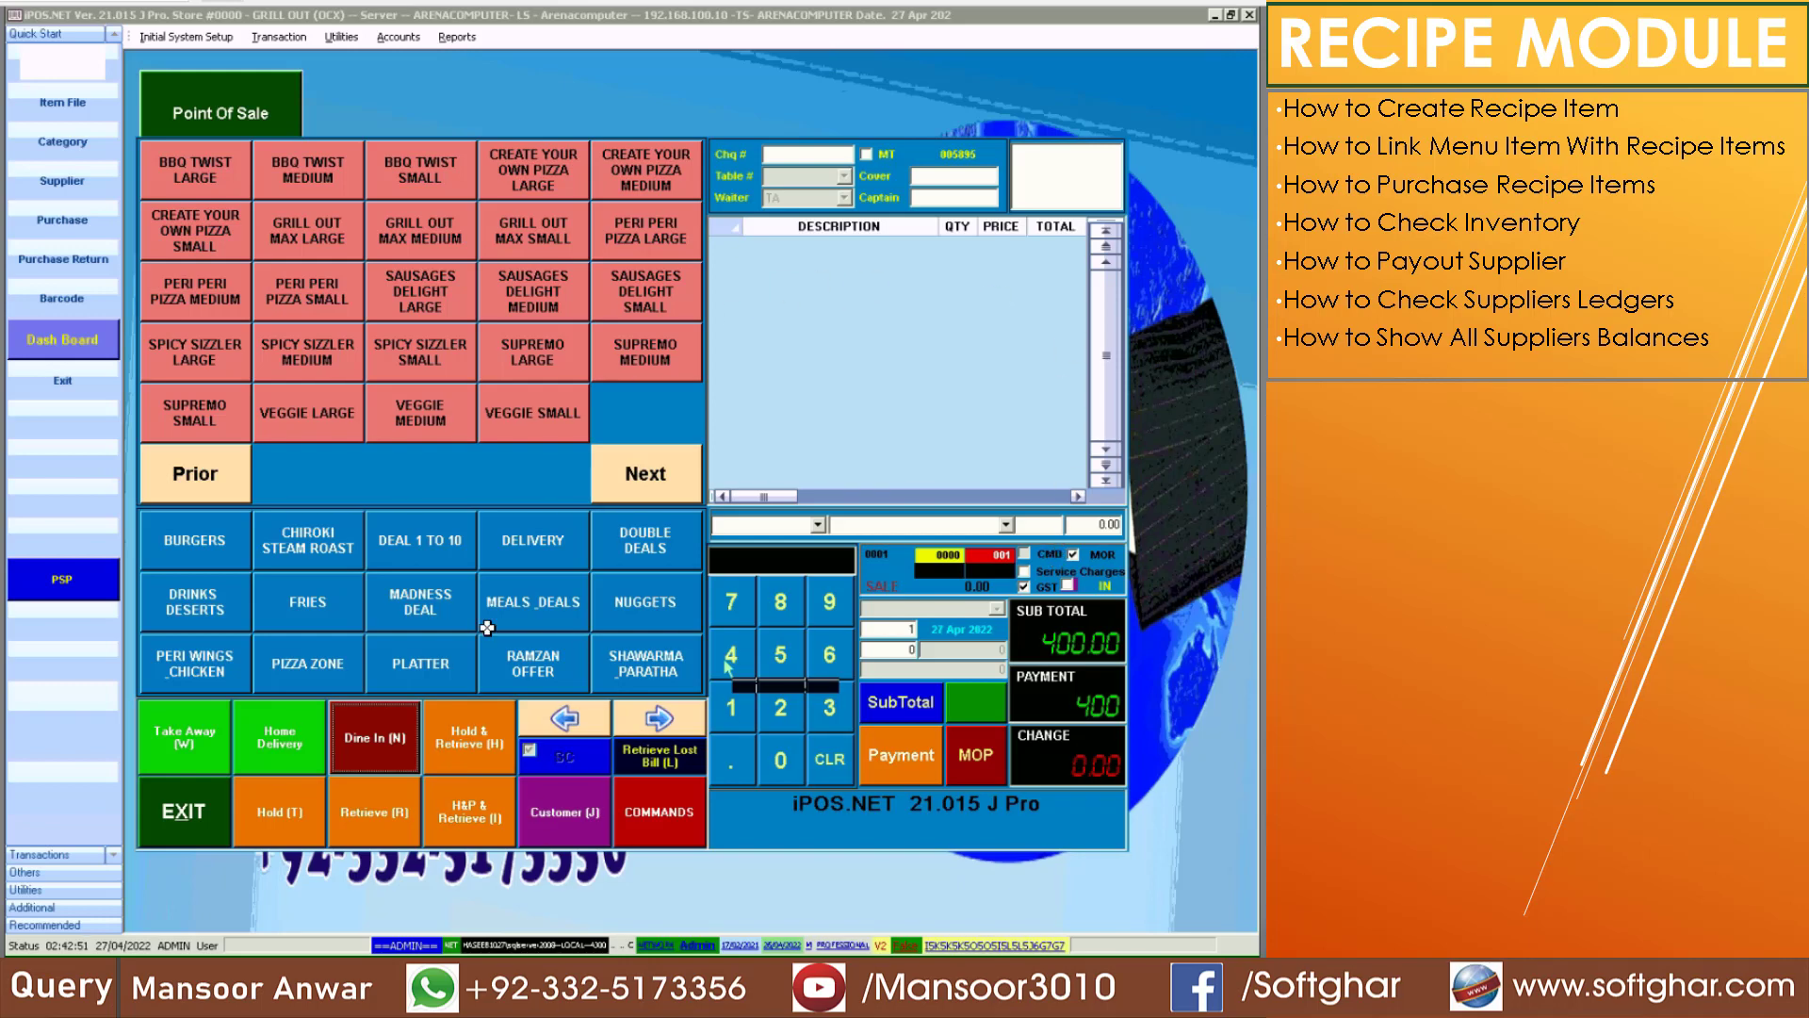
click(187, 818)
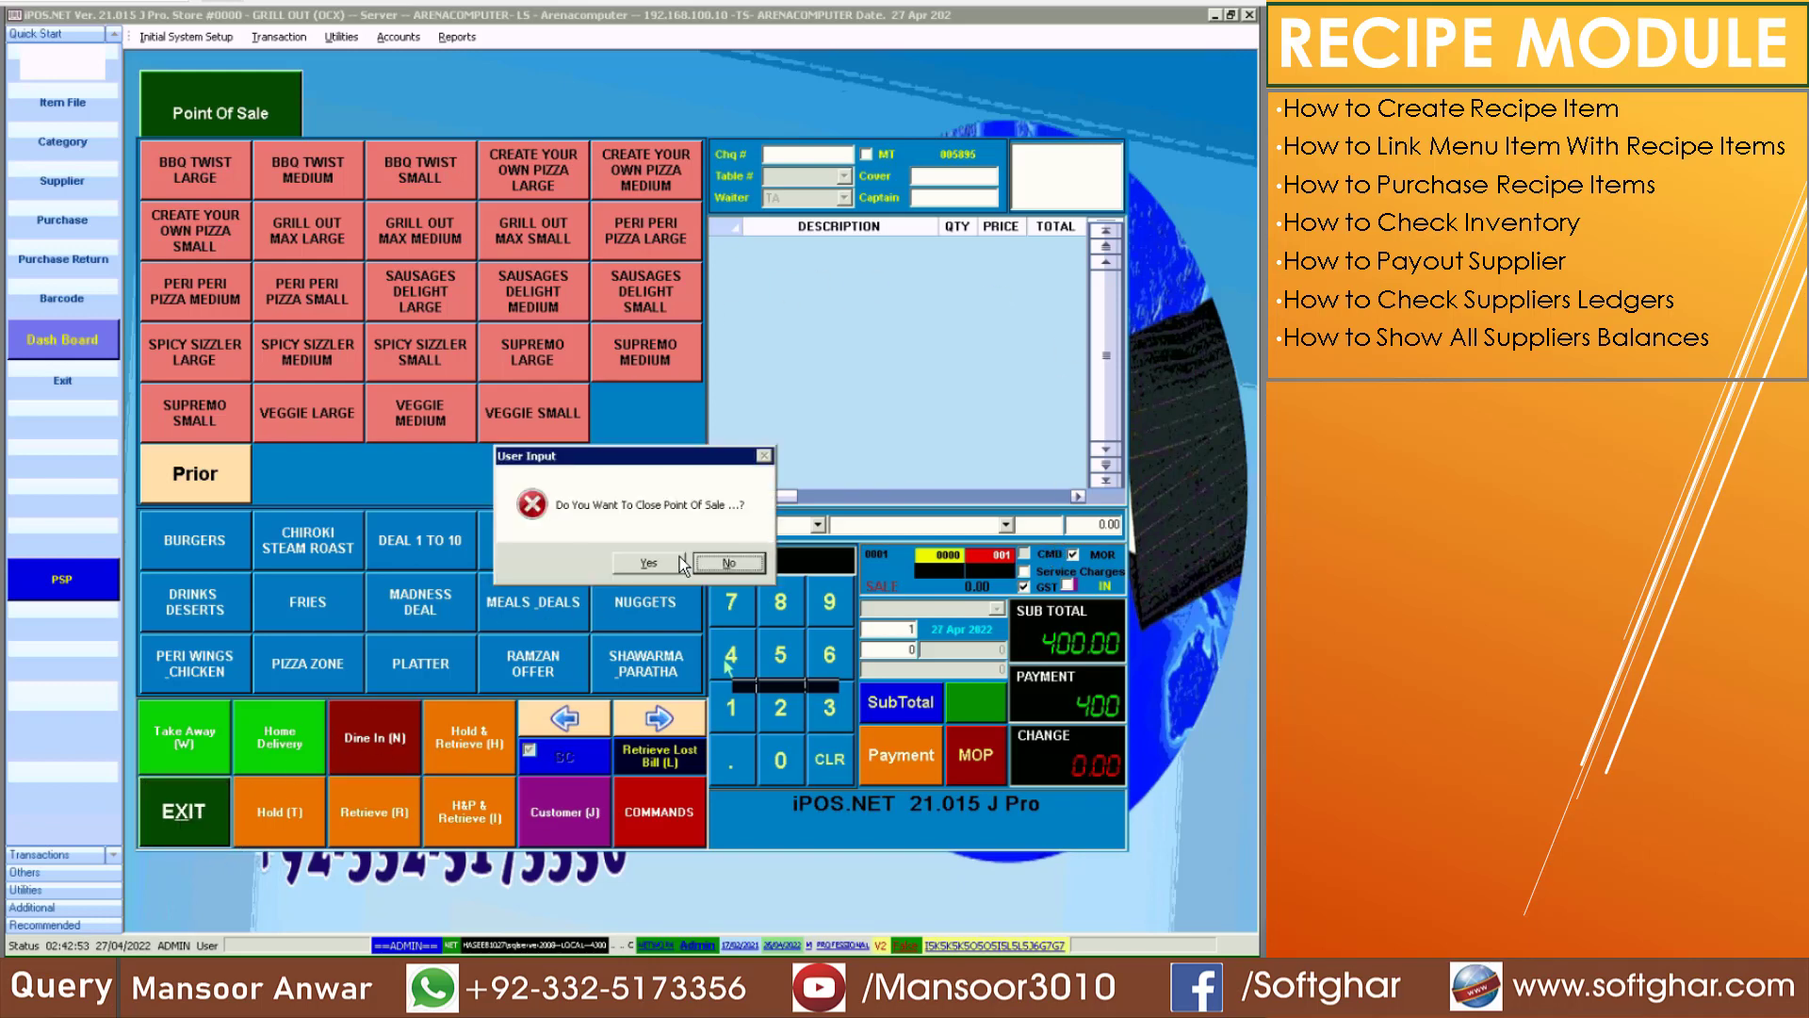
click(679, 556)
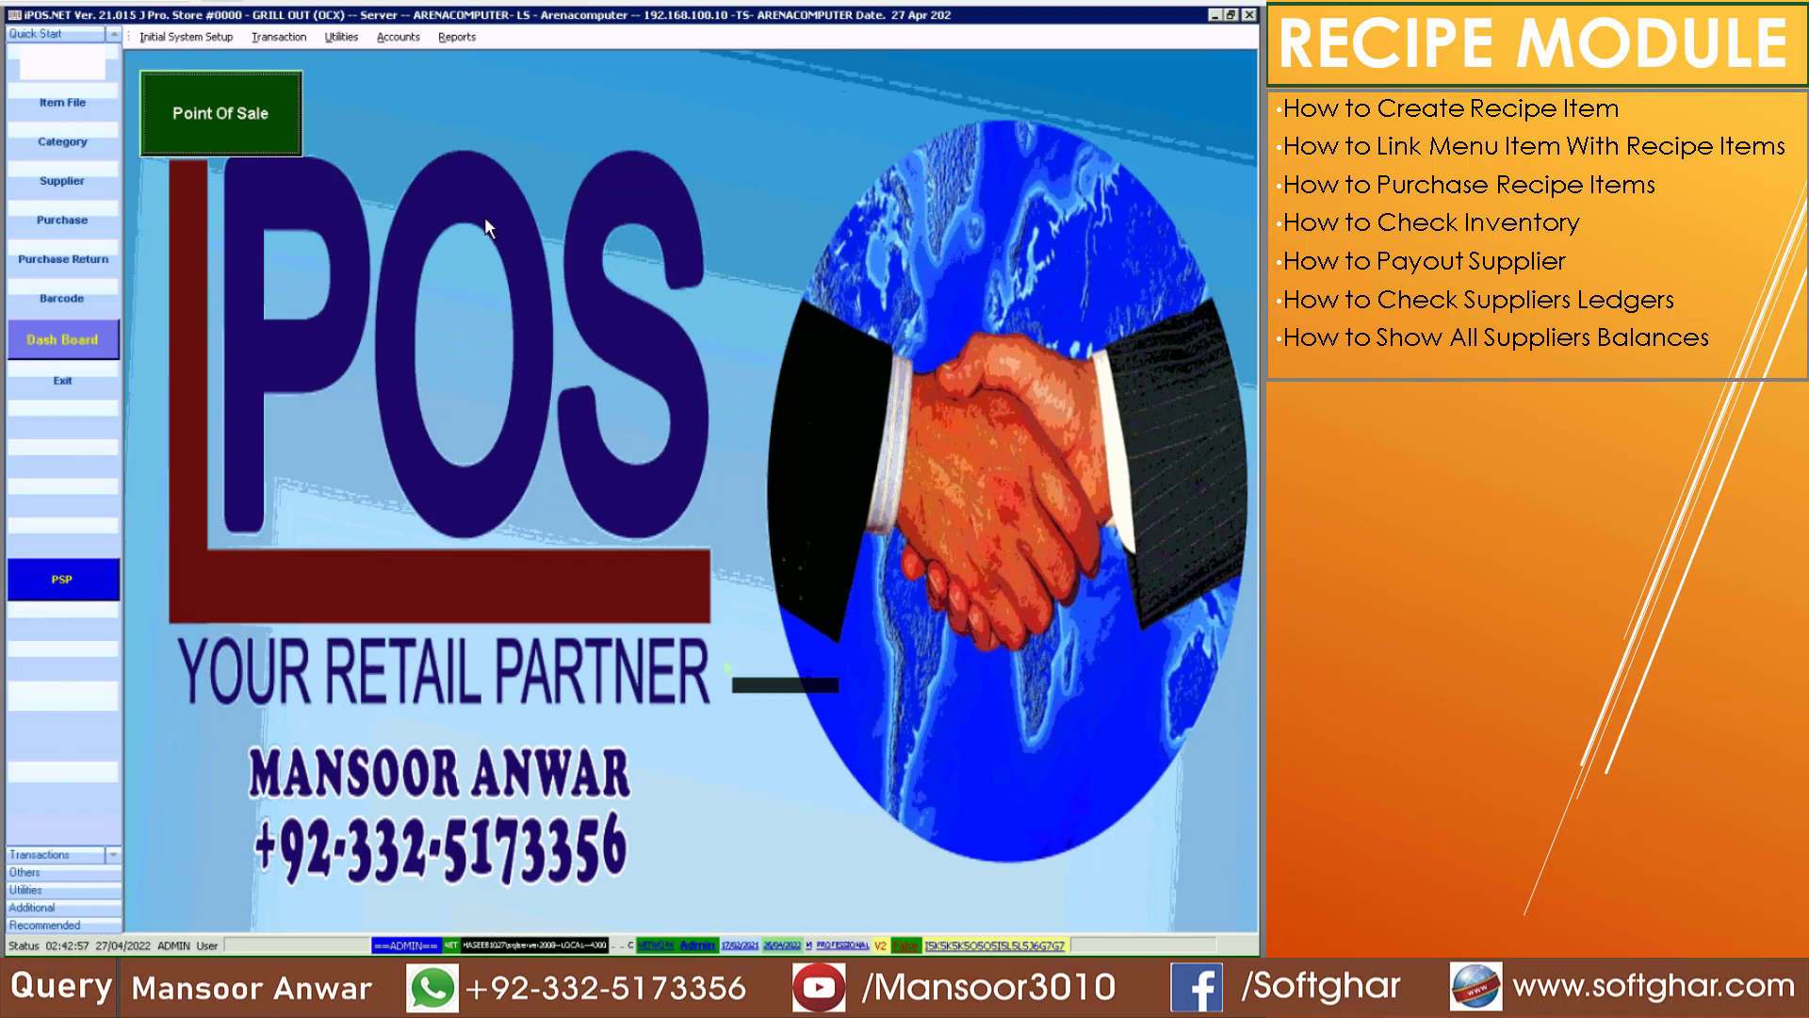
Generate the Recipe report from the Daily Sale Report form using the Microsoft XPS Document Writer printer
click(460, 35)
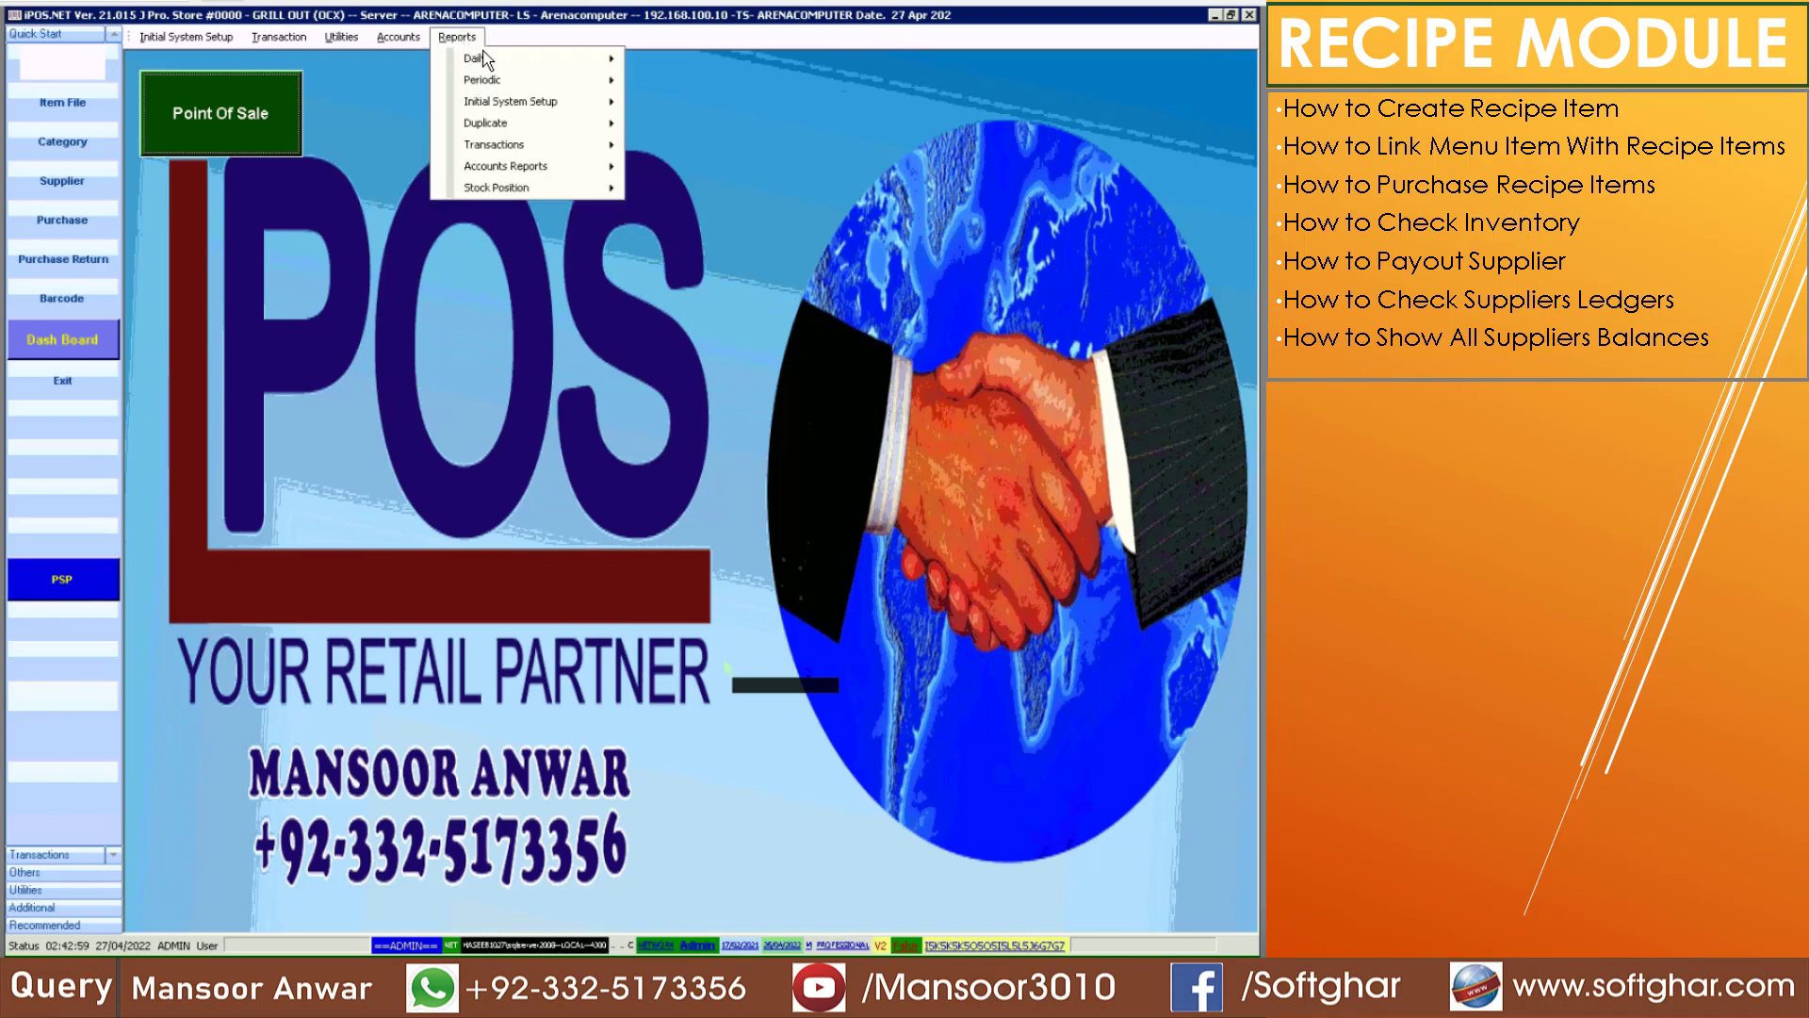
mouse_move(498, 54)
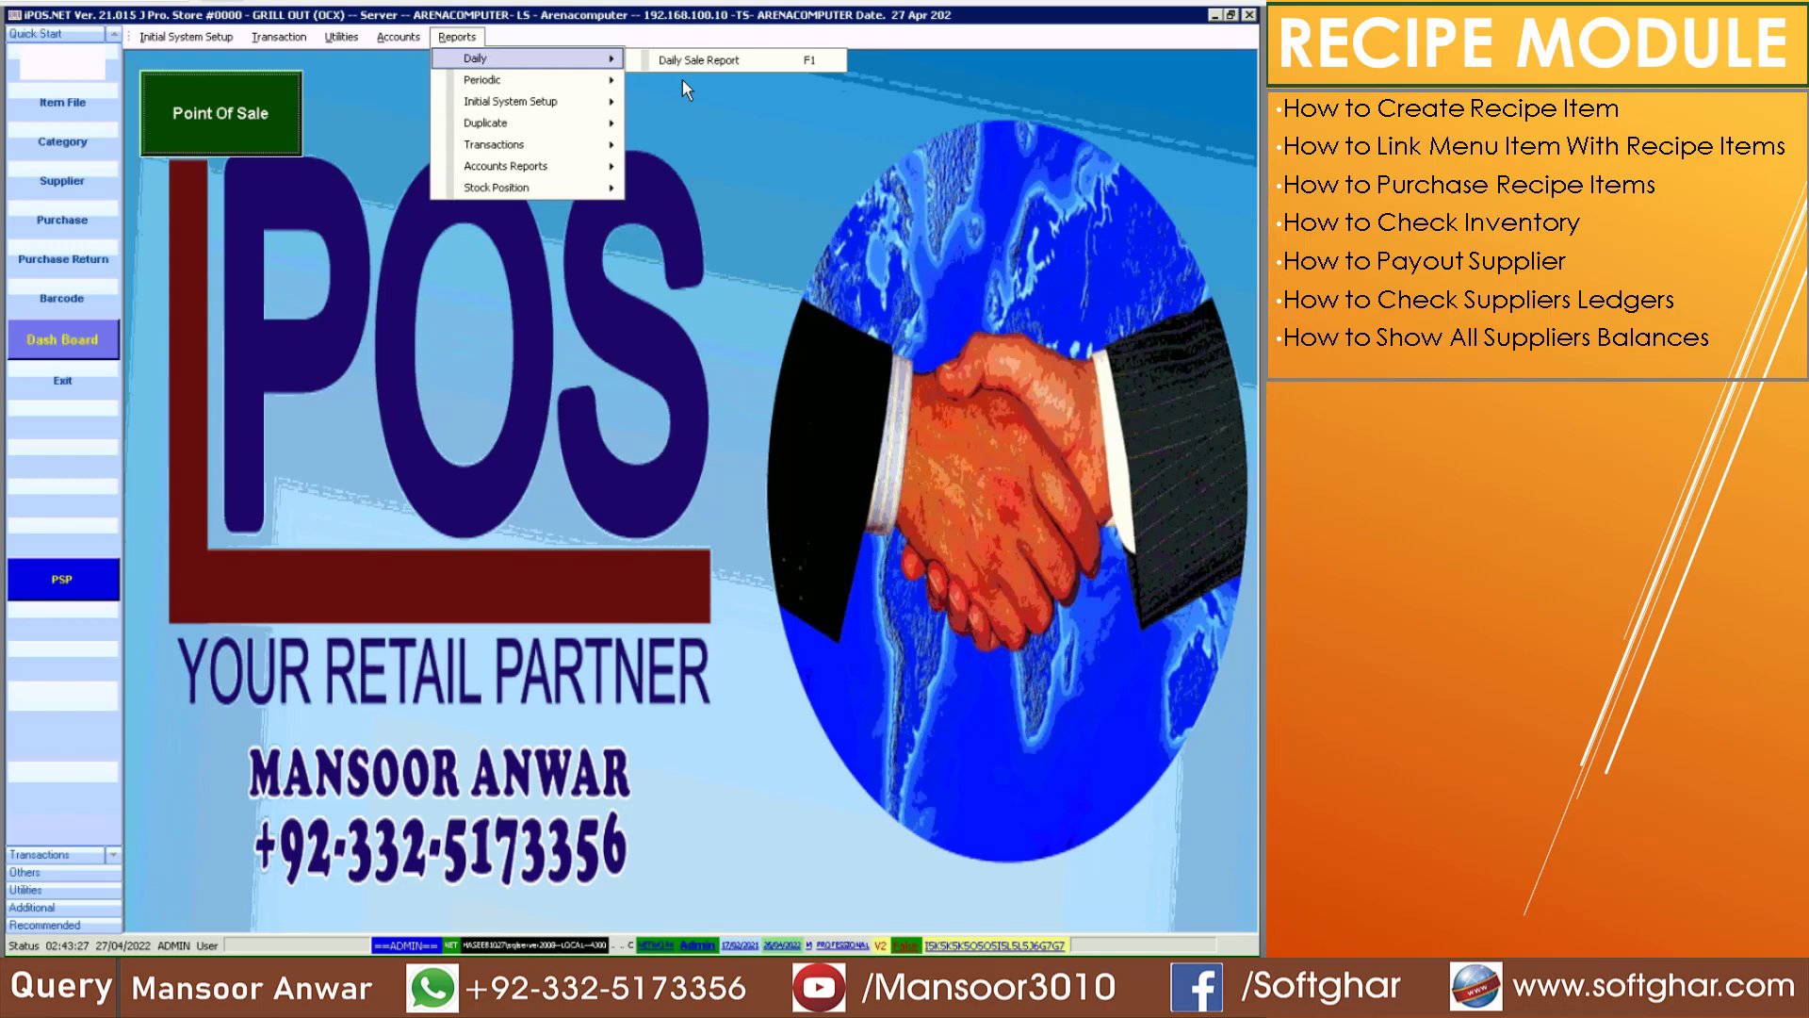
mouse_move(600, 60)
click(707, 59)
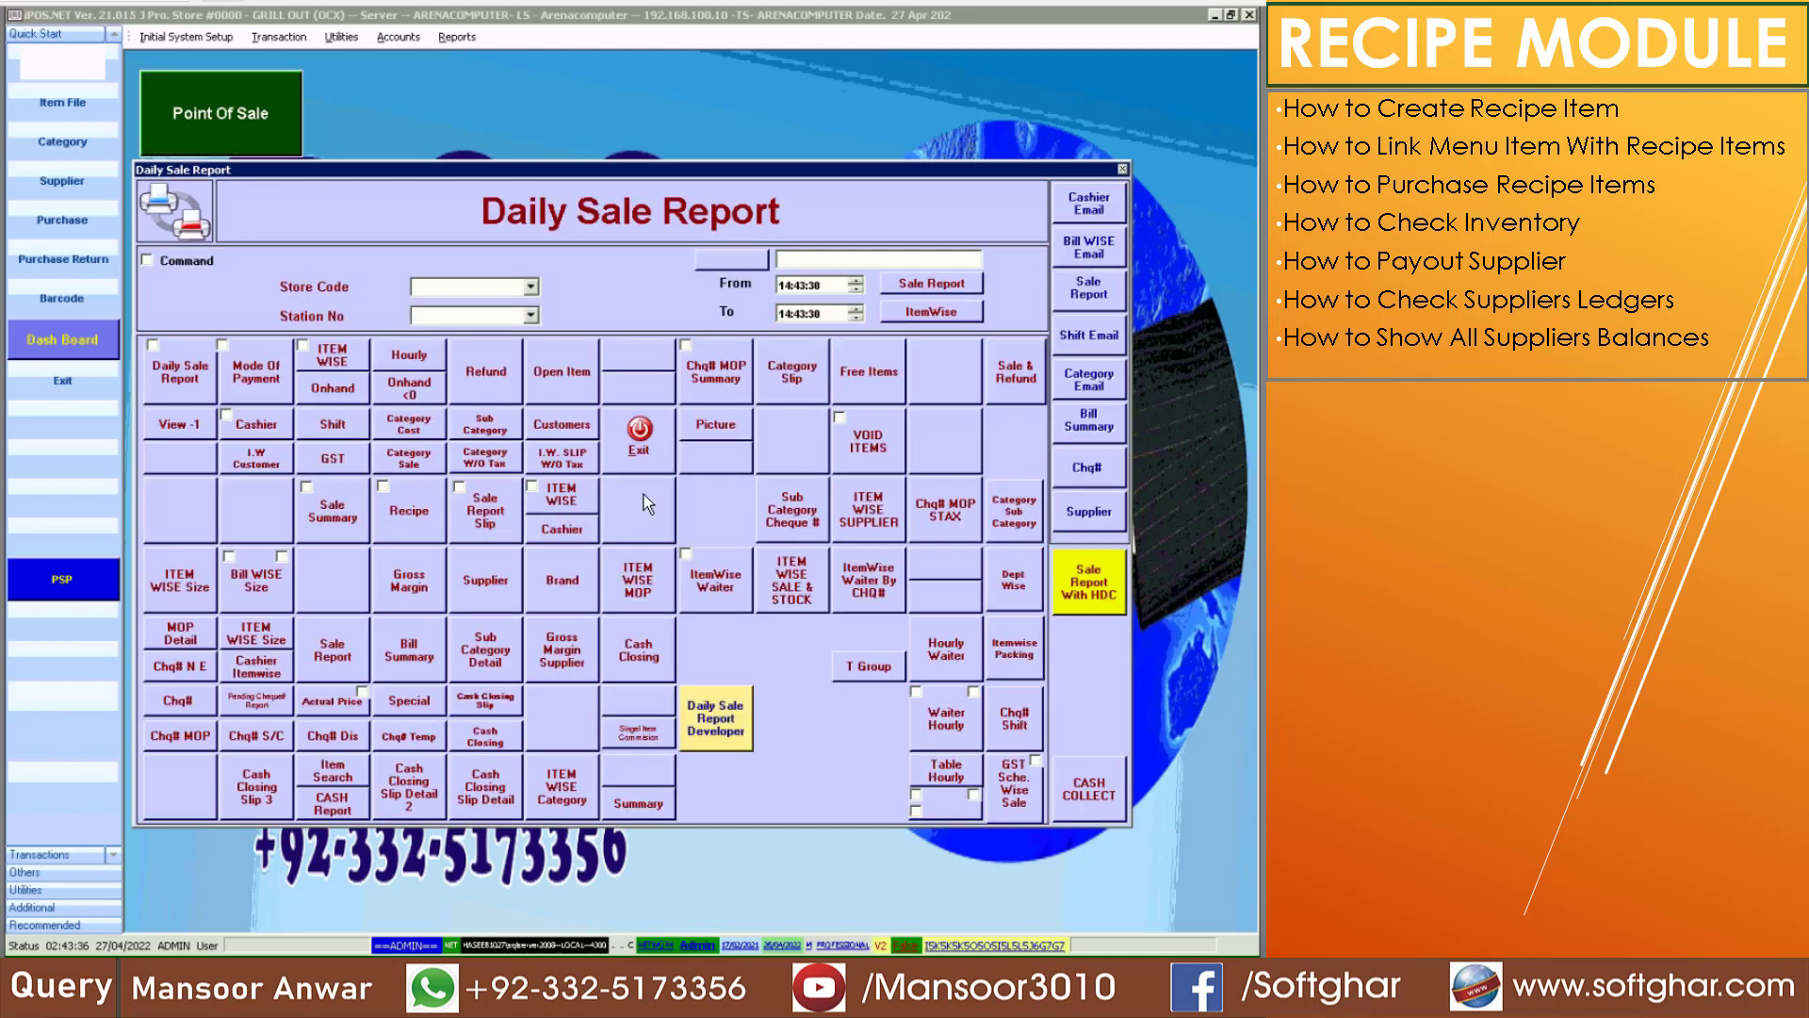
drag(561, 556, 409, 517)
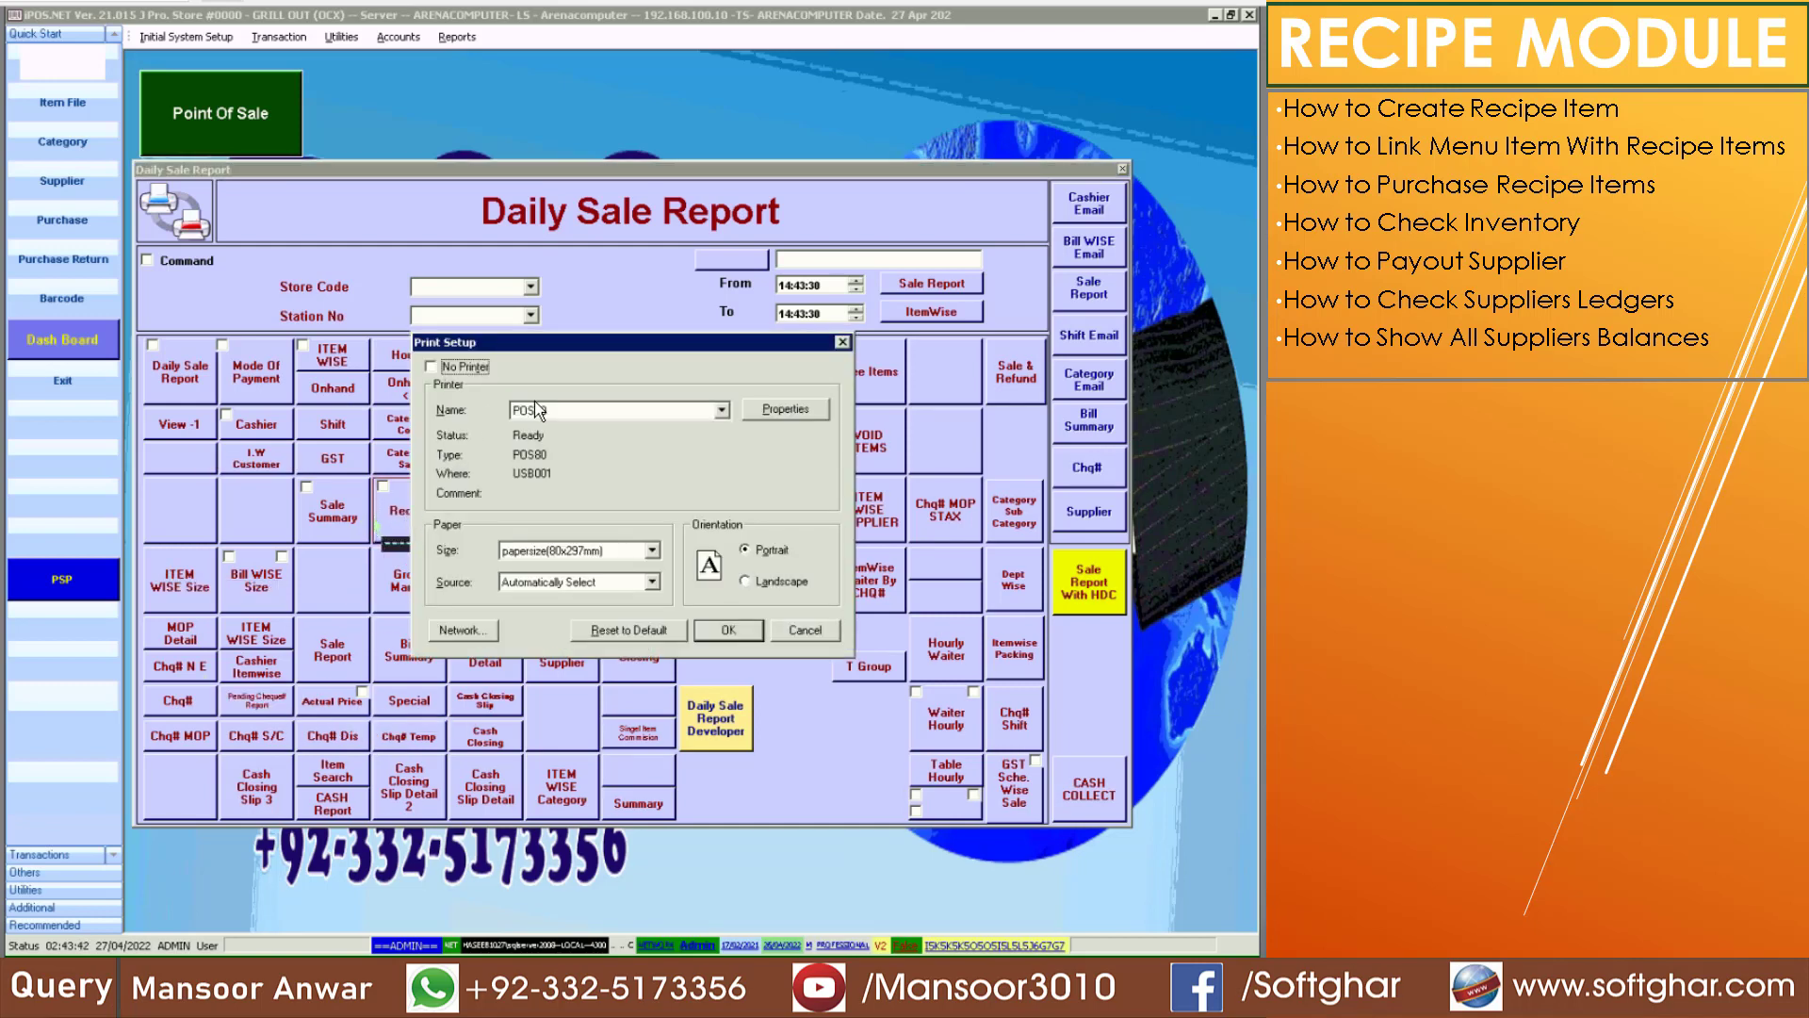
click(539, 411)
click(538, 409)
click(543, 409)
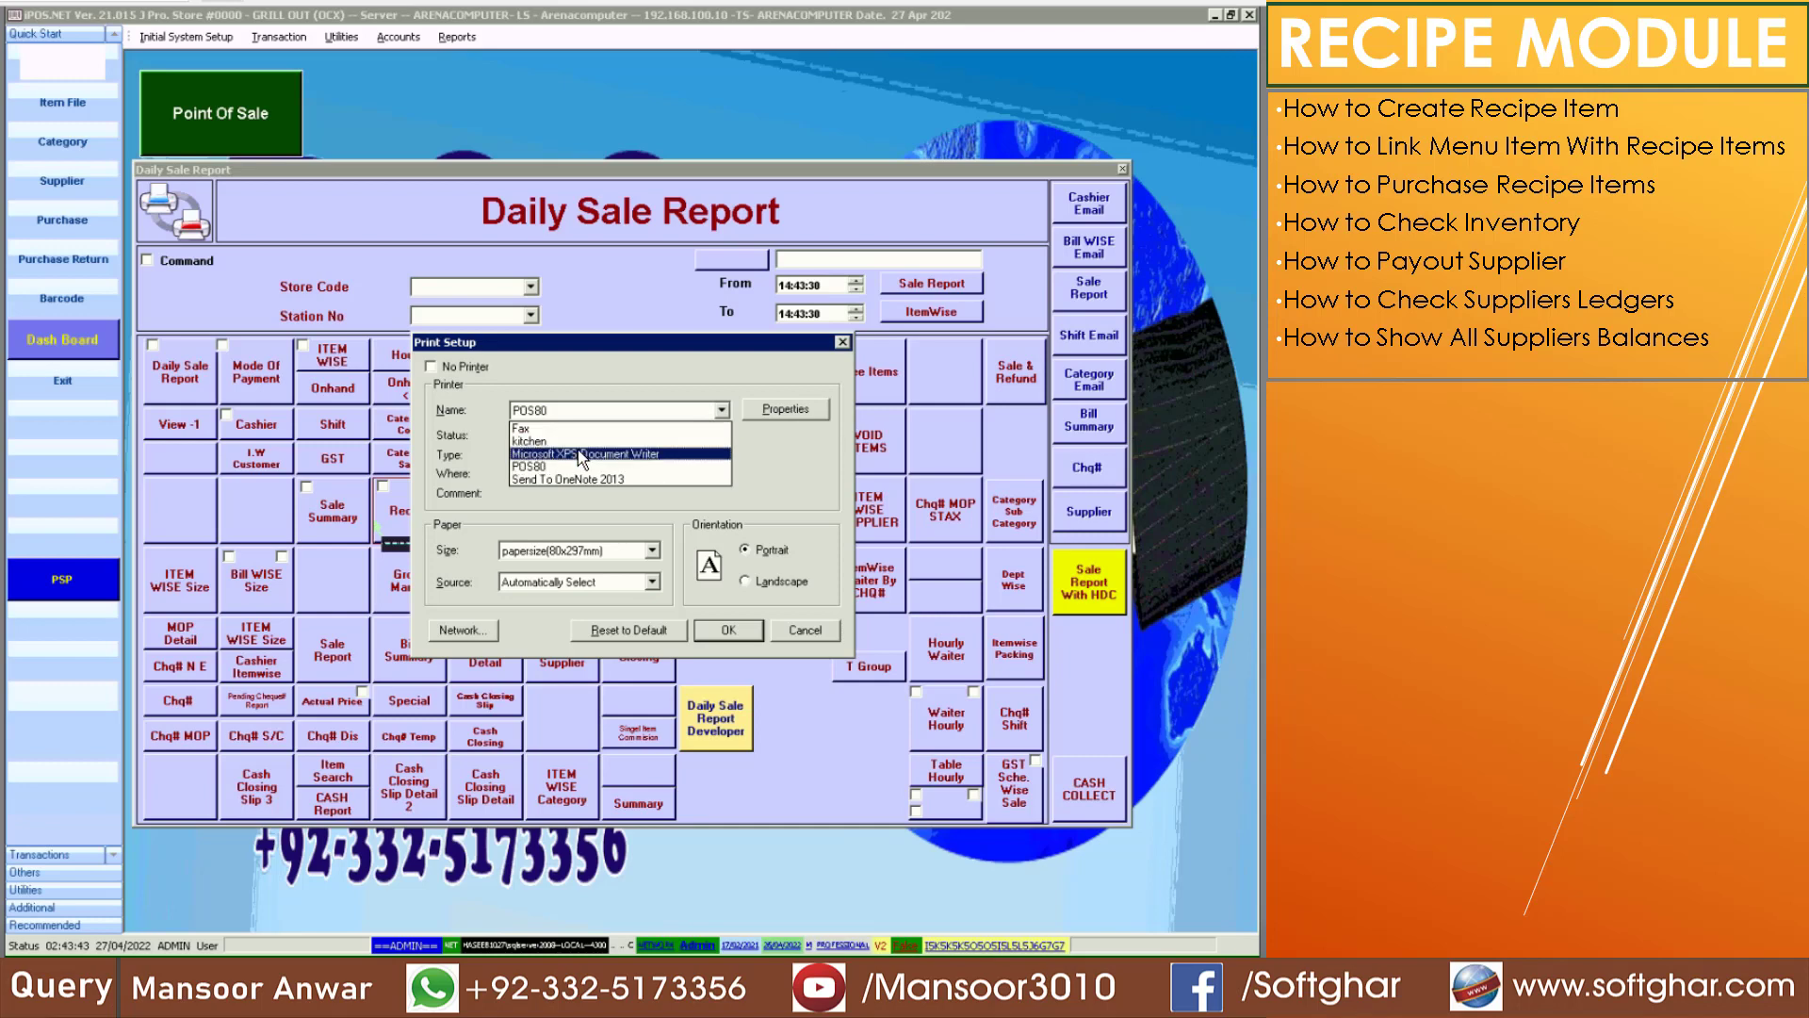
click(718, 580)
click(729, 631)
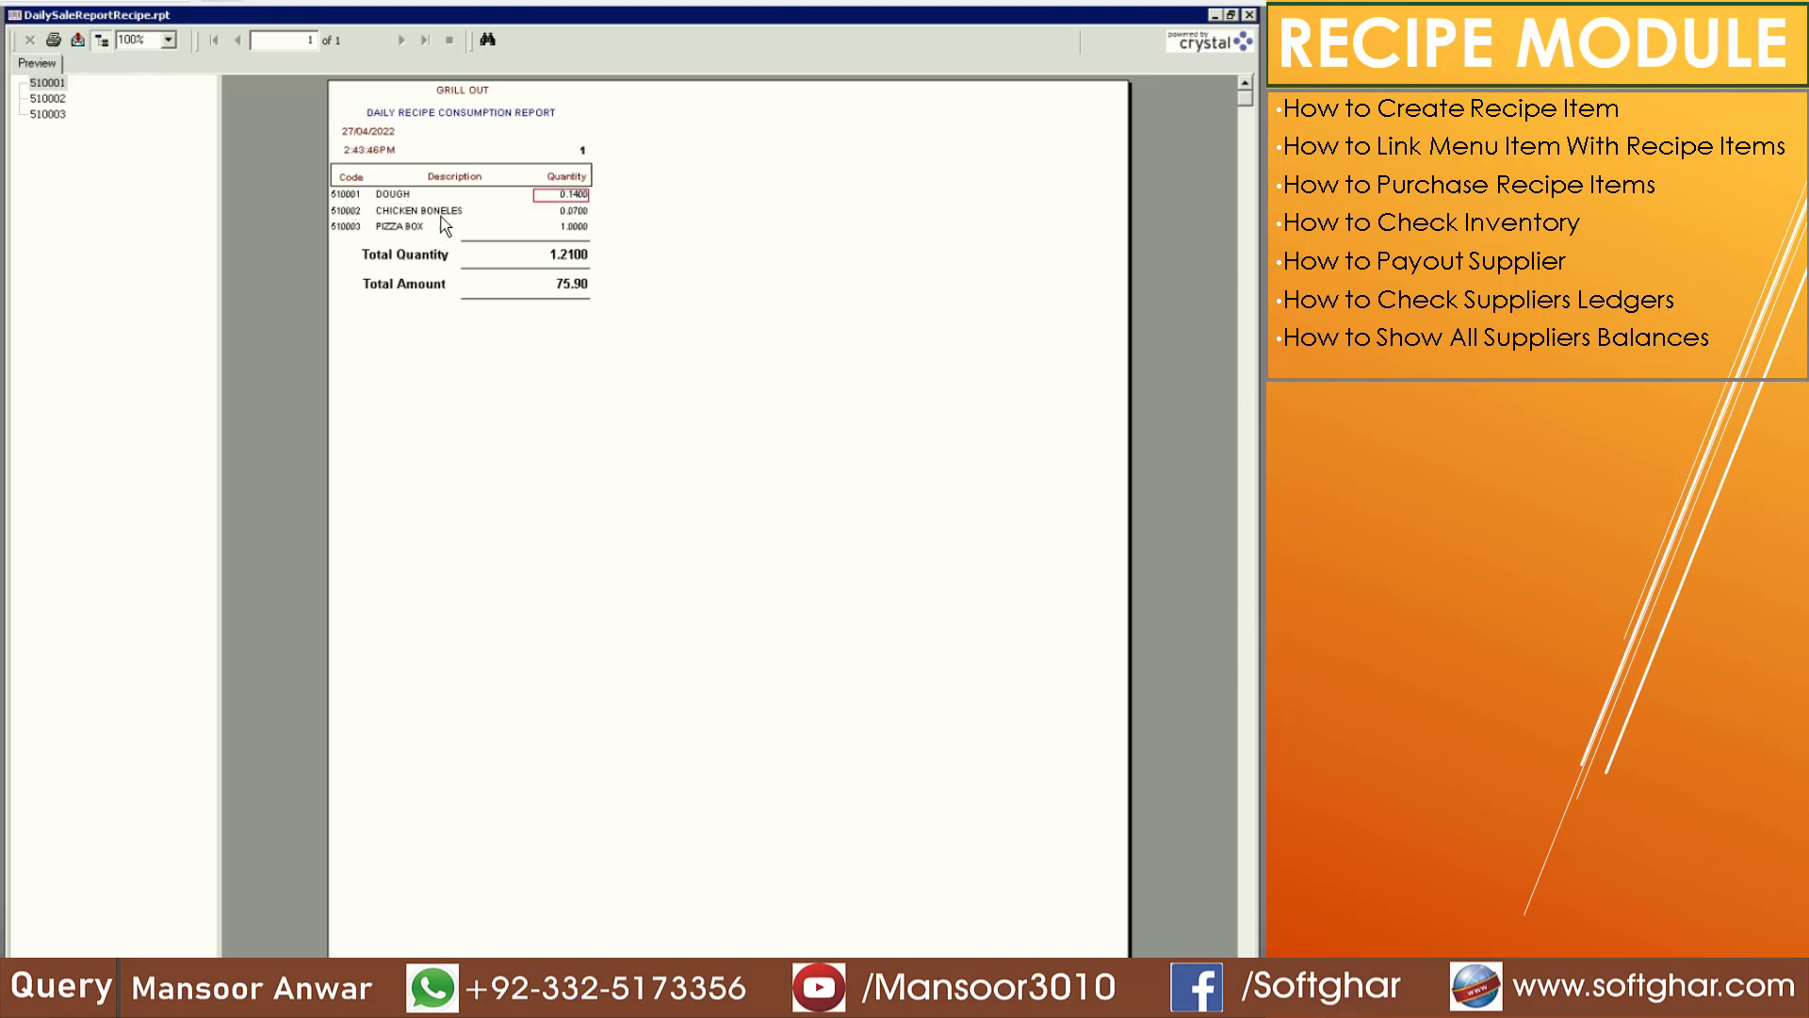
Check the consumed quantities and totals in the Daily Recipe Consumption Report, then close it and the Daily Sale Report form
click(575, 212)
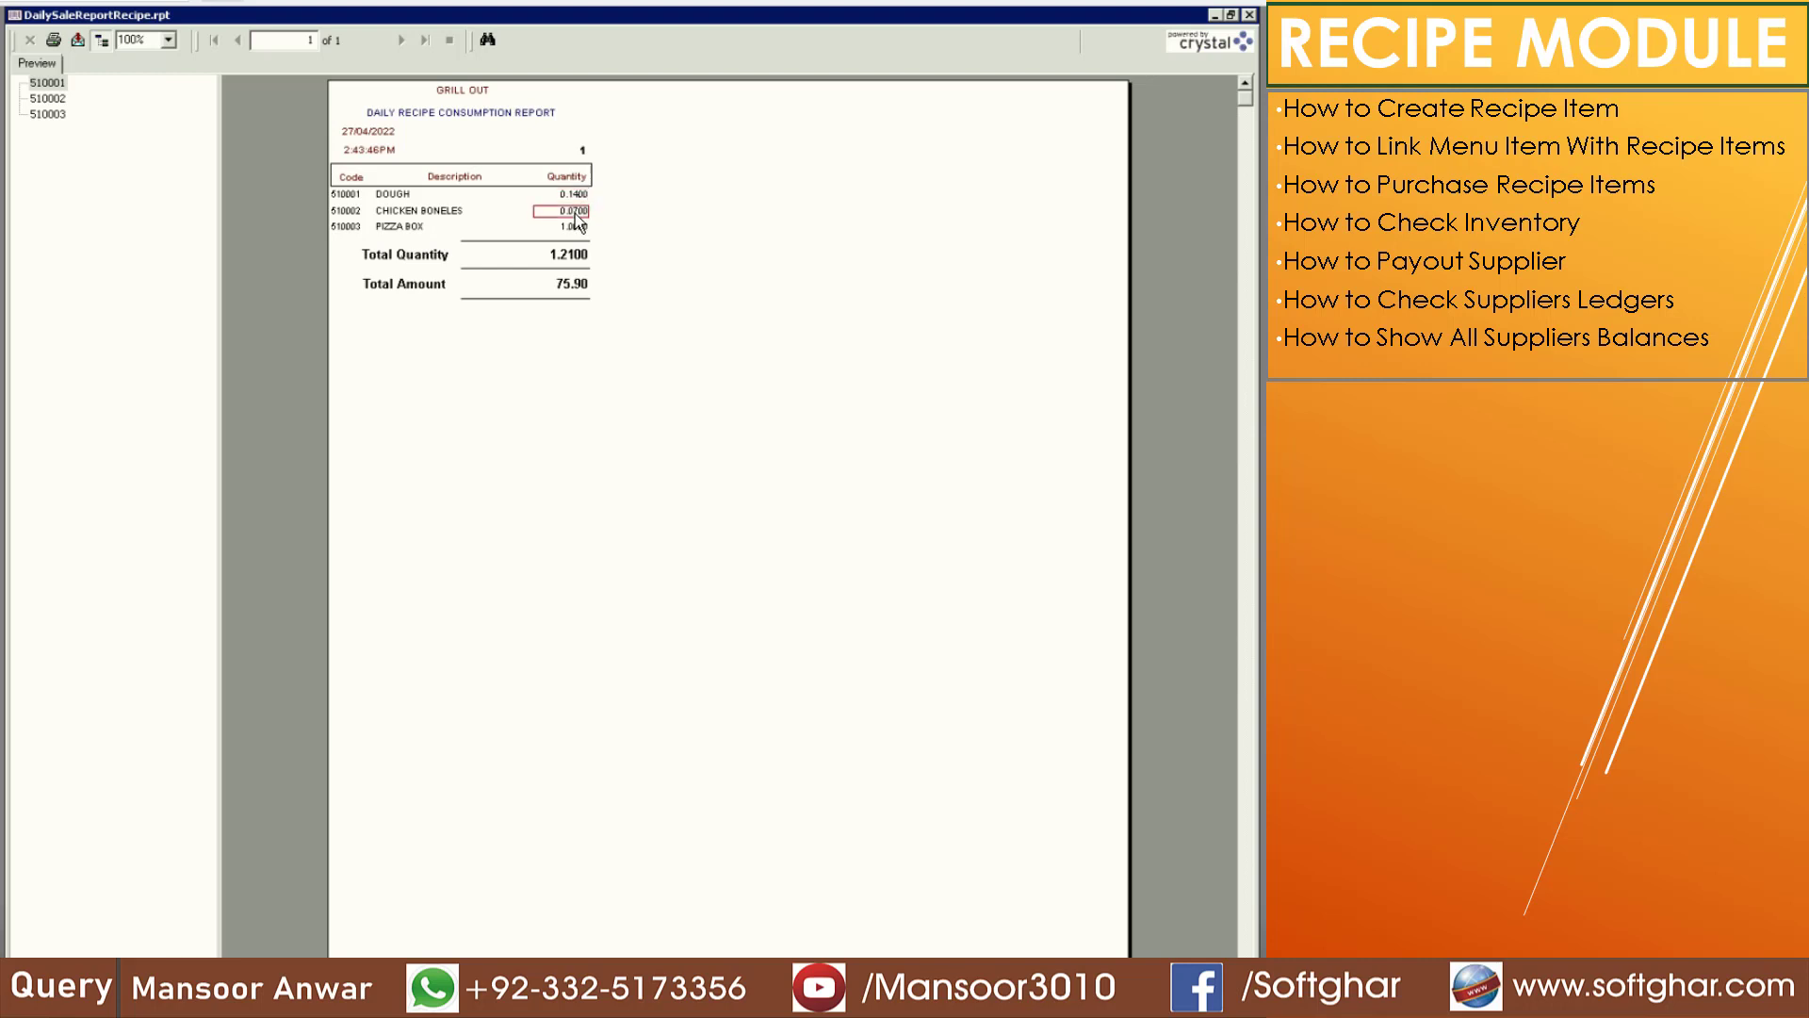
click(363, 229)
click(579, 229)
click(573, 256)
click(577, 286)
key(Escape)
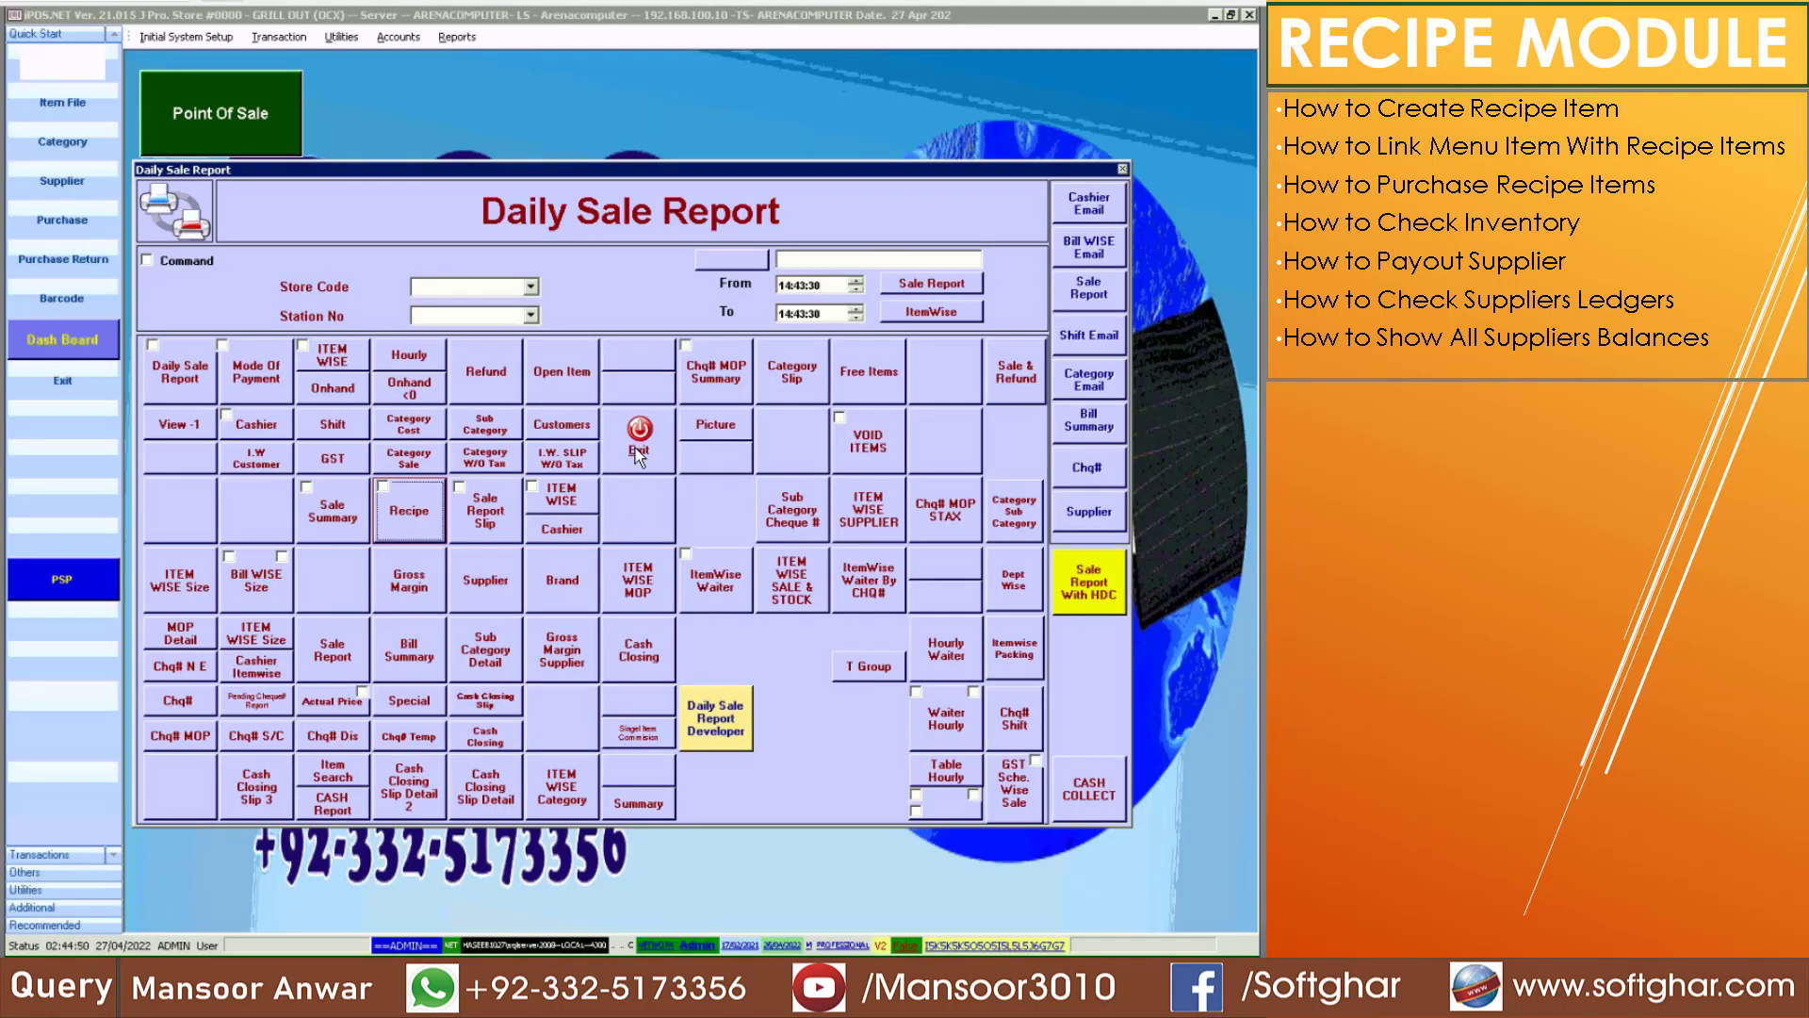
click(637, 451)
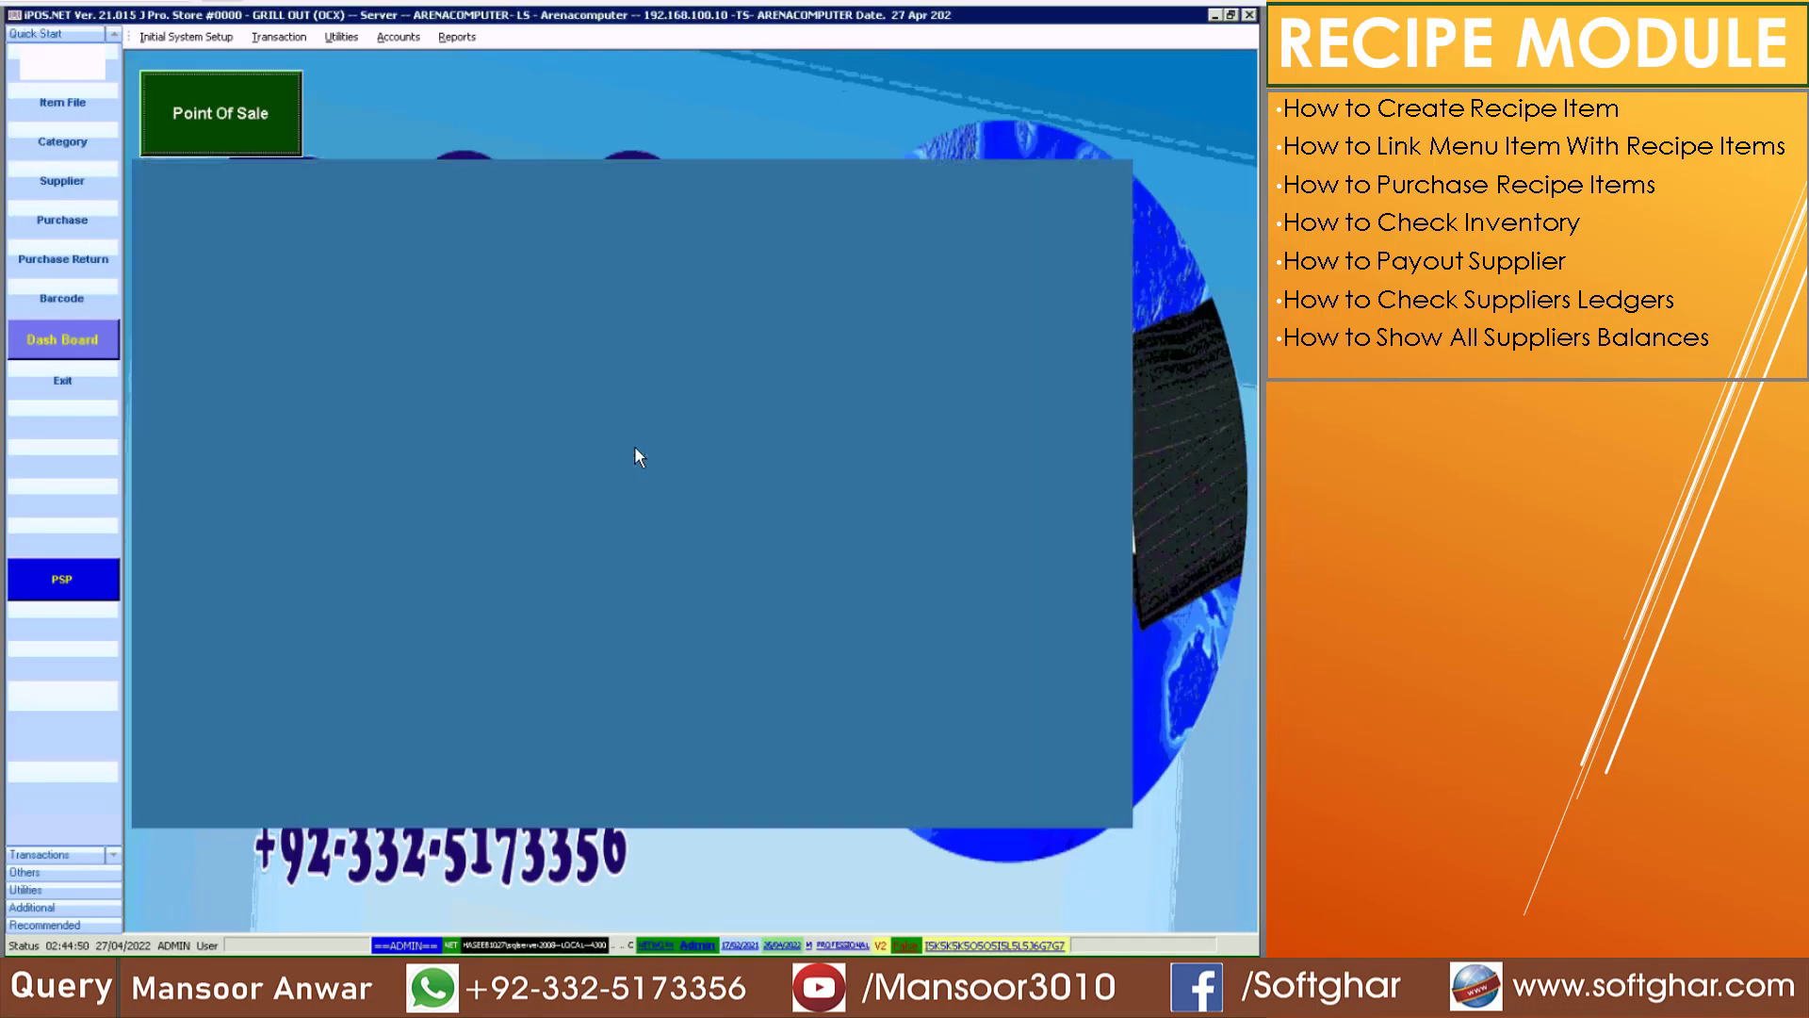
Run the posting process from the Posting Form, then exit the form
click(458, 39)
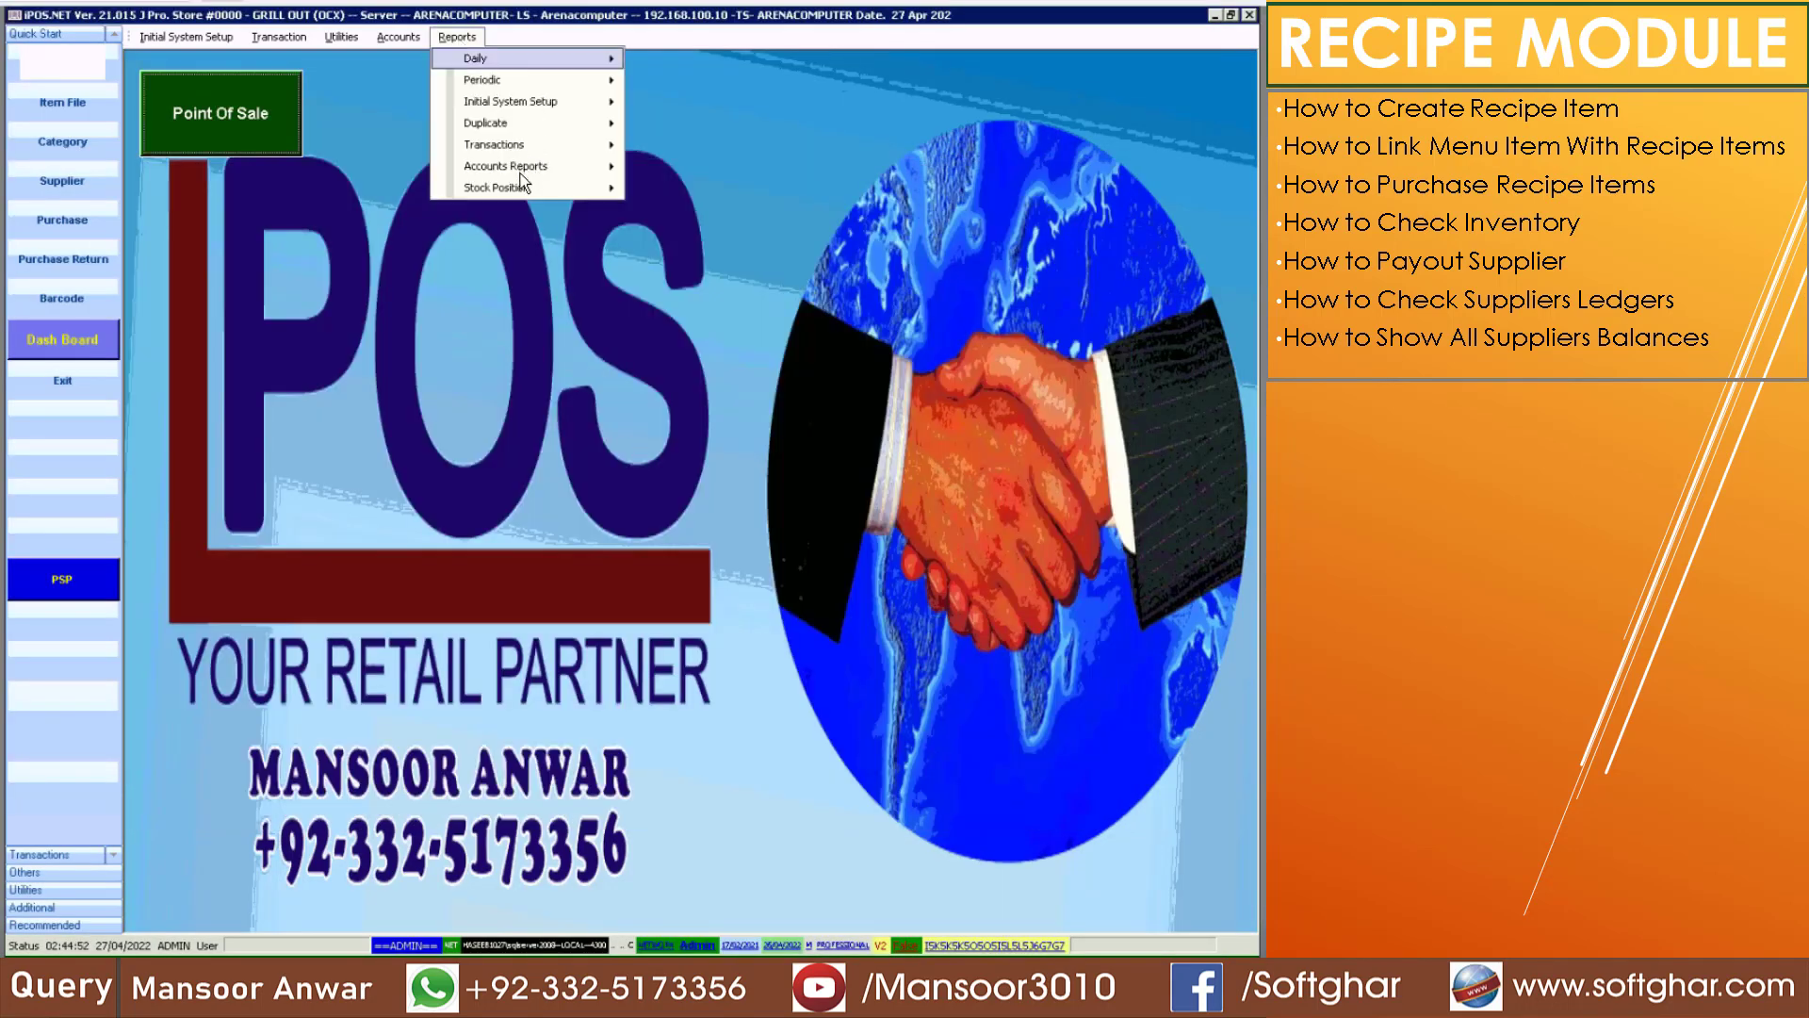
click(345, 40)
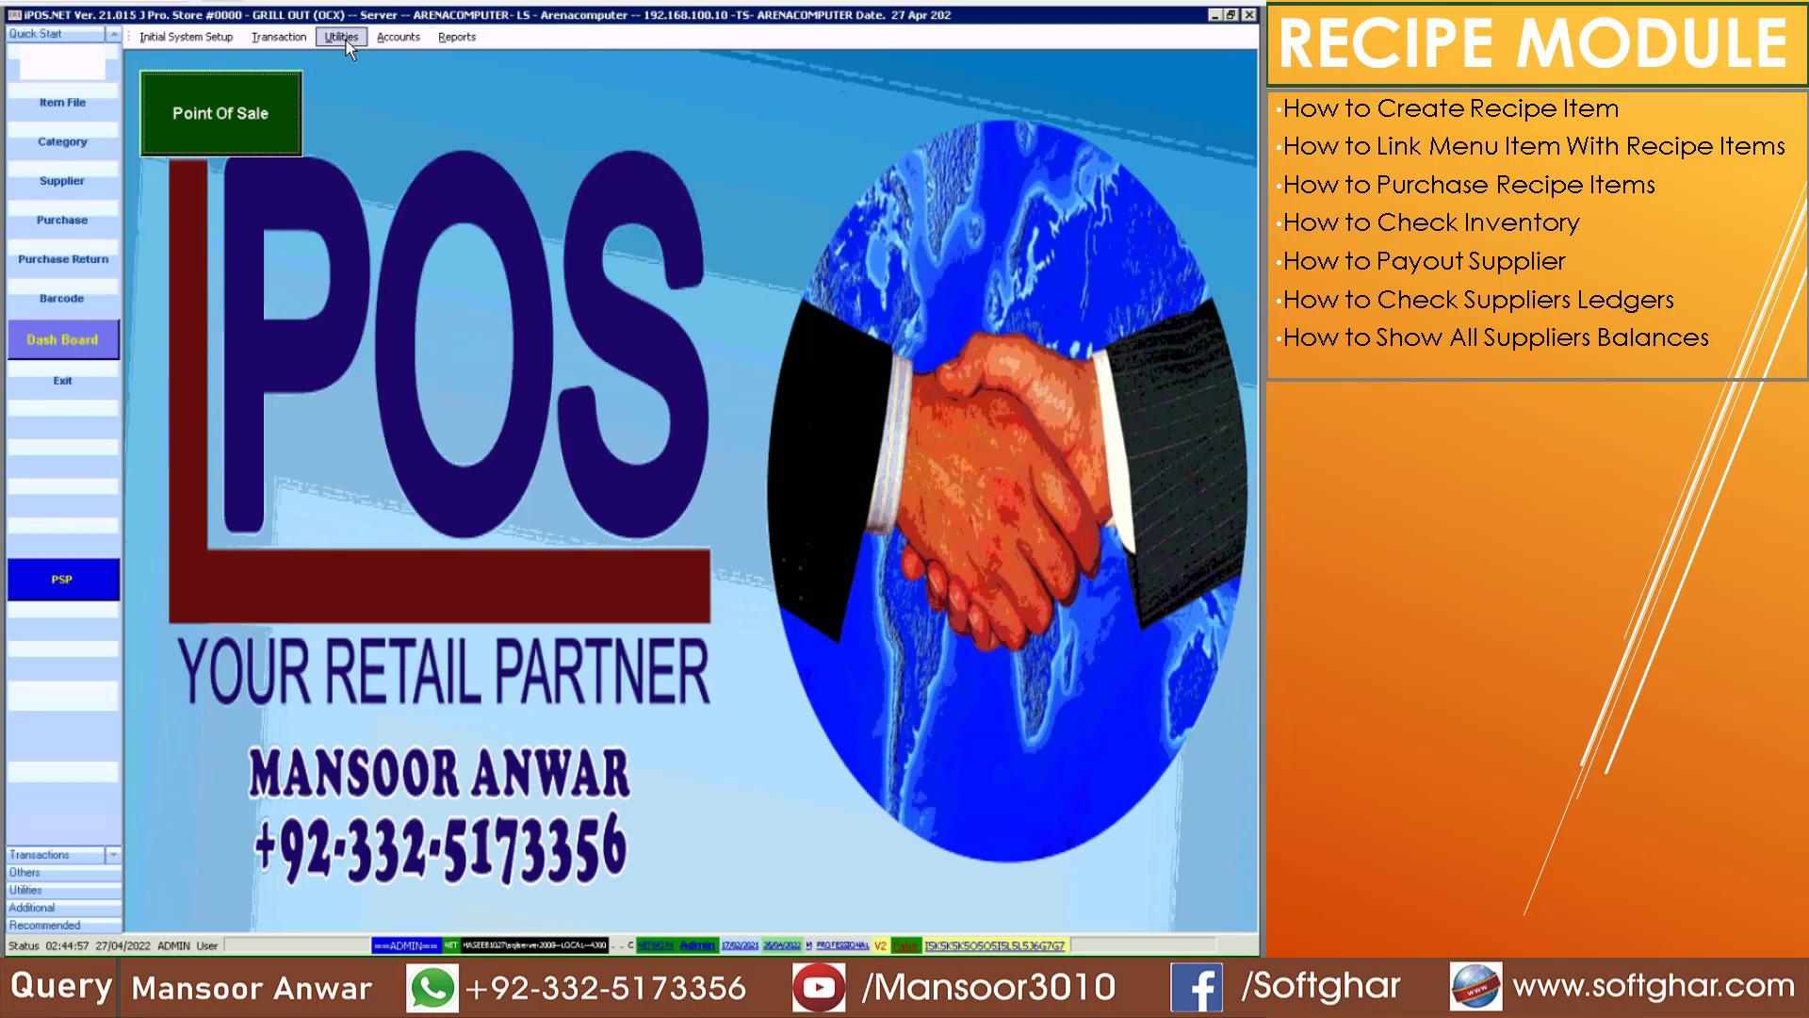
click(347, 42)
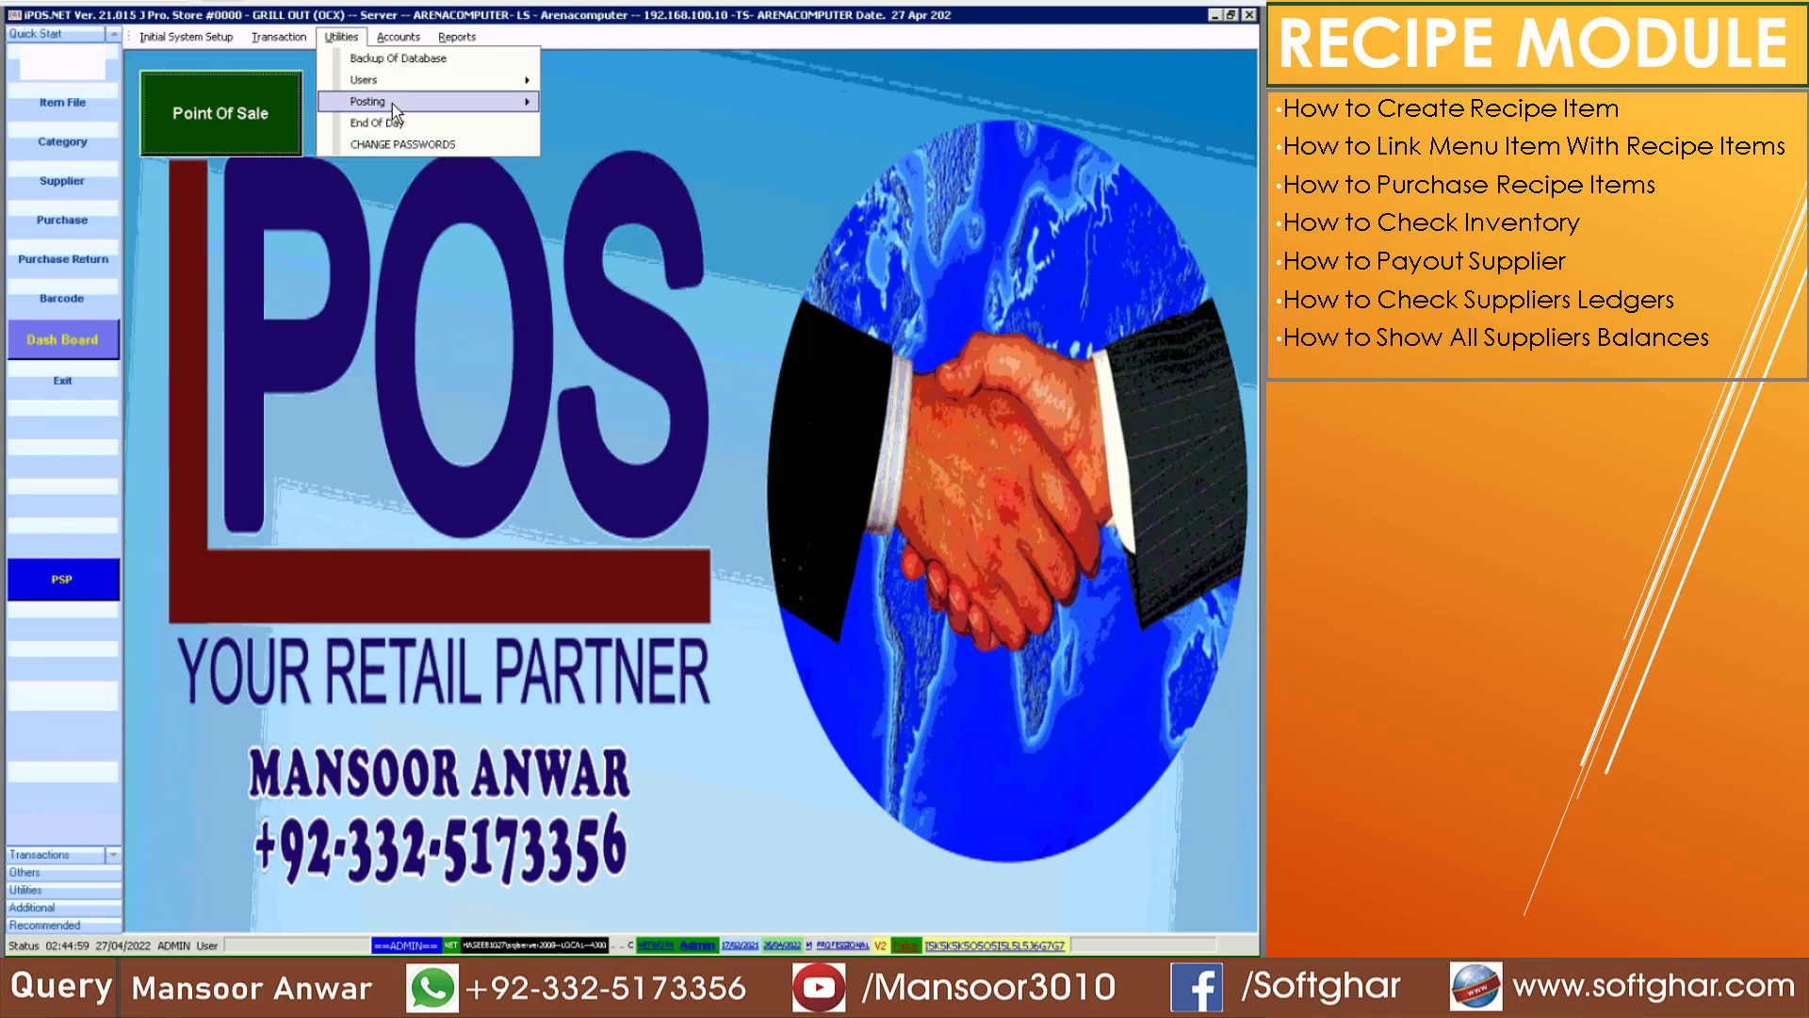
mouse_move(392, 104)
click(583, 112)
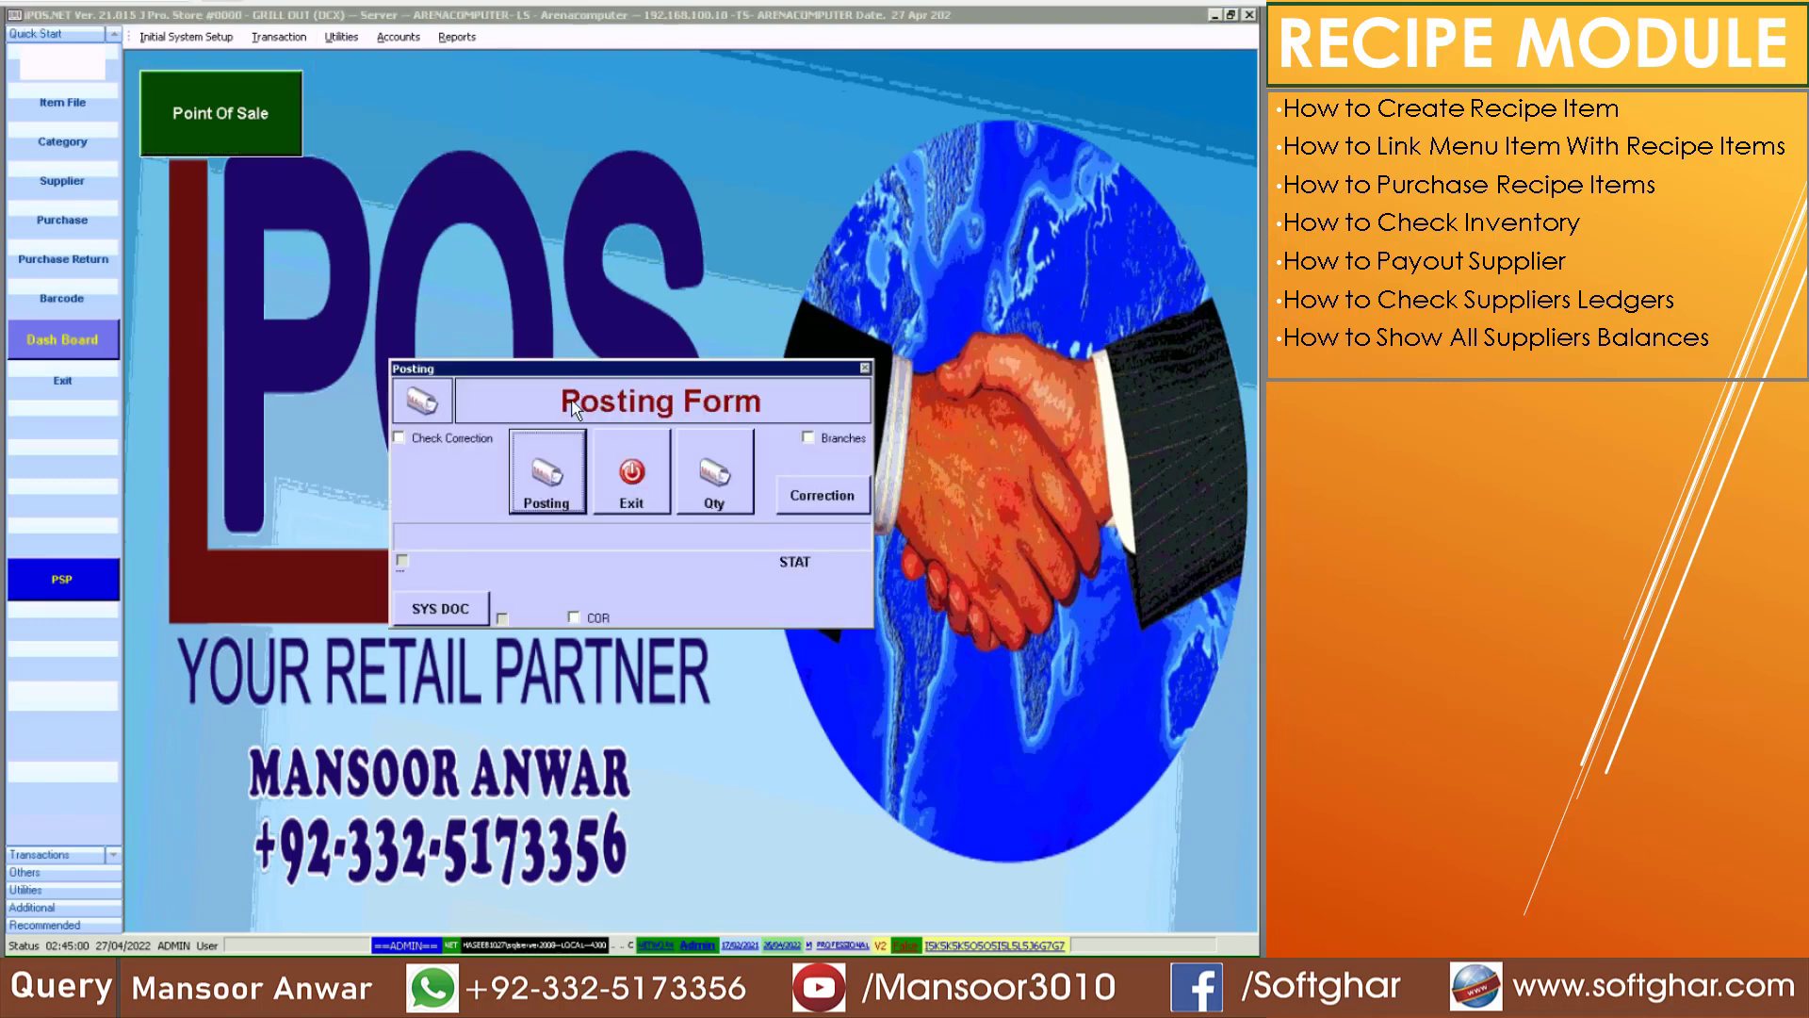
click(545, 473)
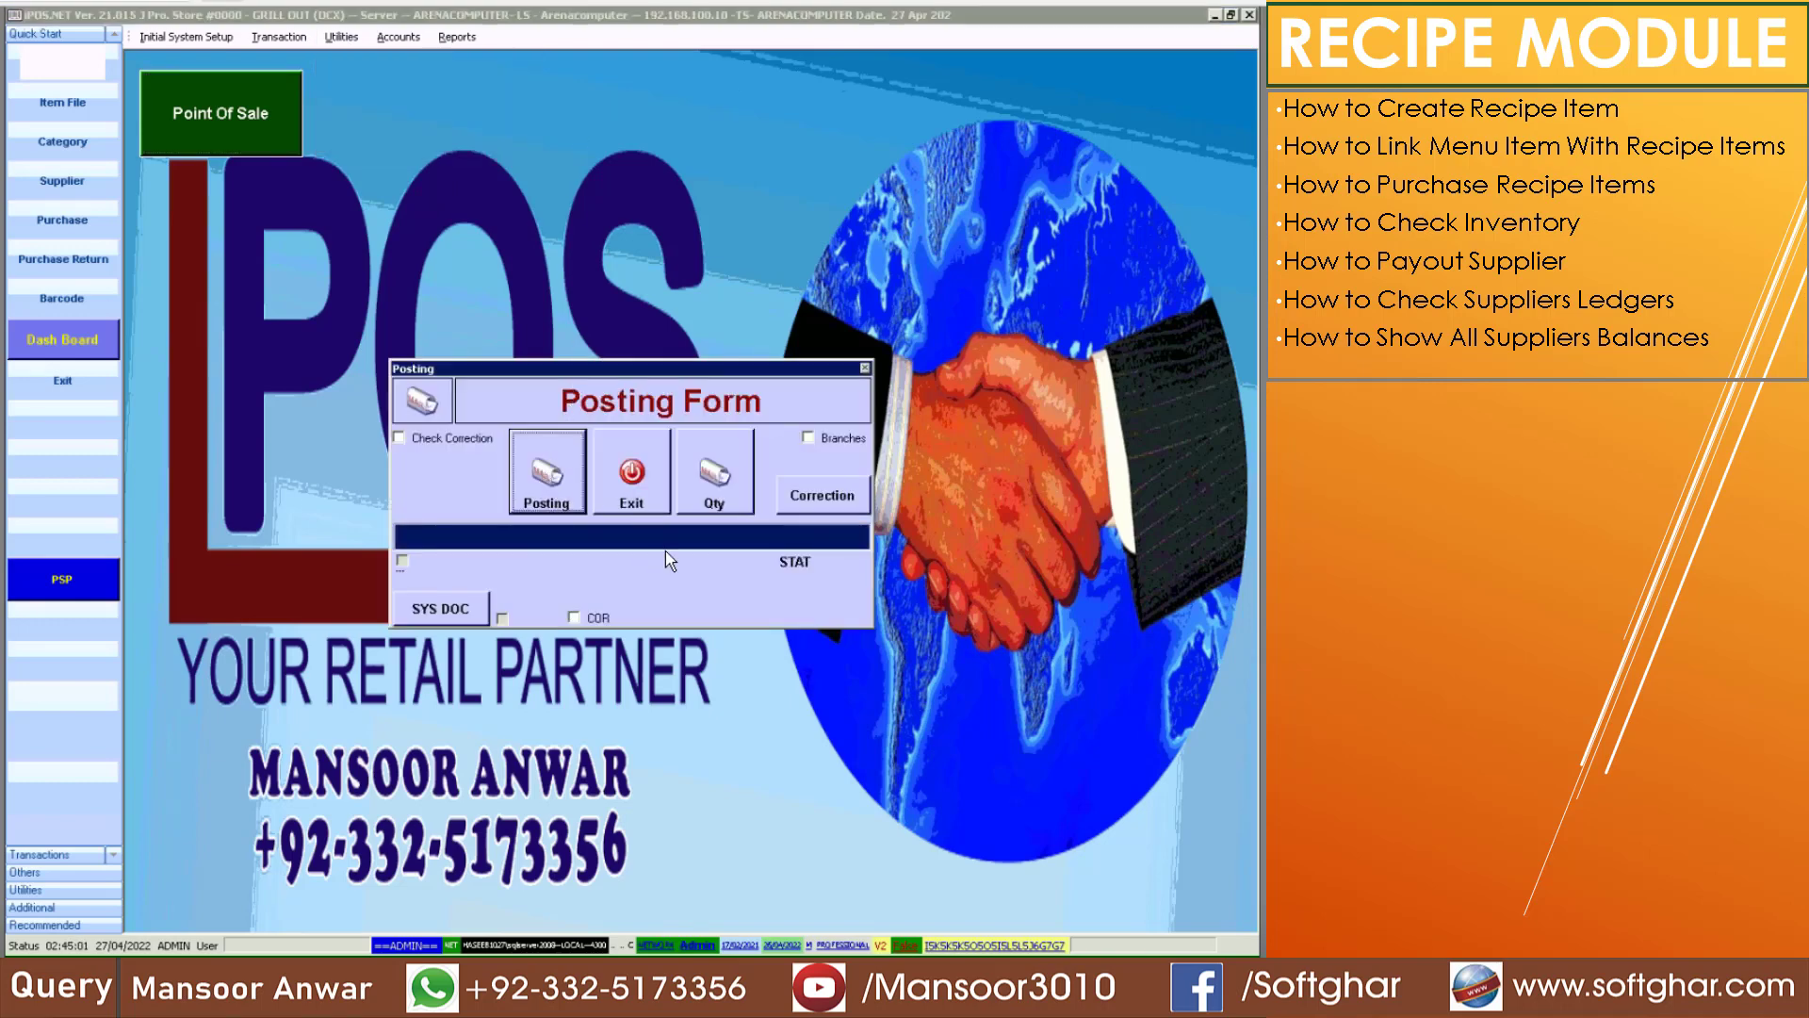
click(633, 505)
Generate the Present Stock Position report for category code 51 using the Microsoft XPS Document Writer printer
click(467, 36)
mouse_move(547, 187)
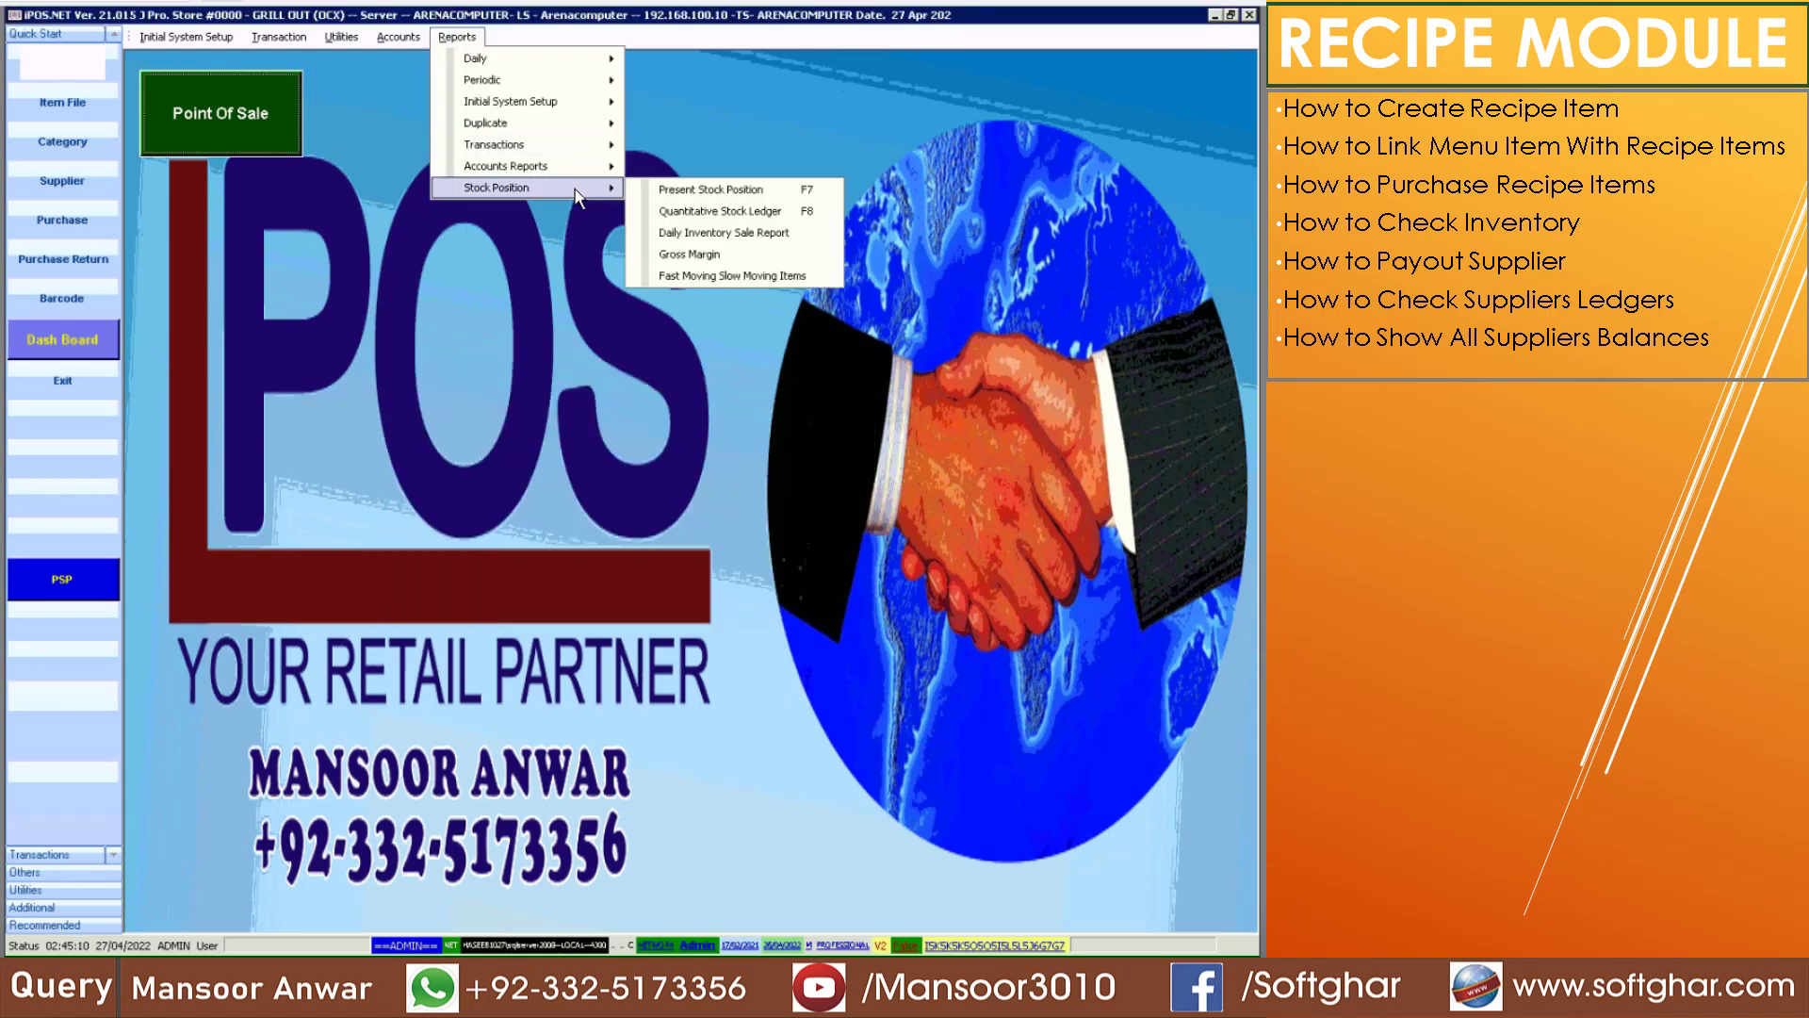
click(698, 190)
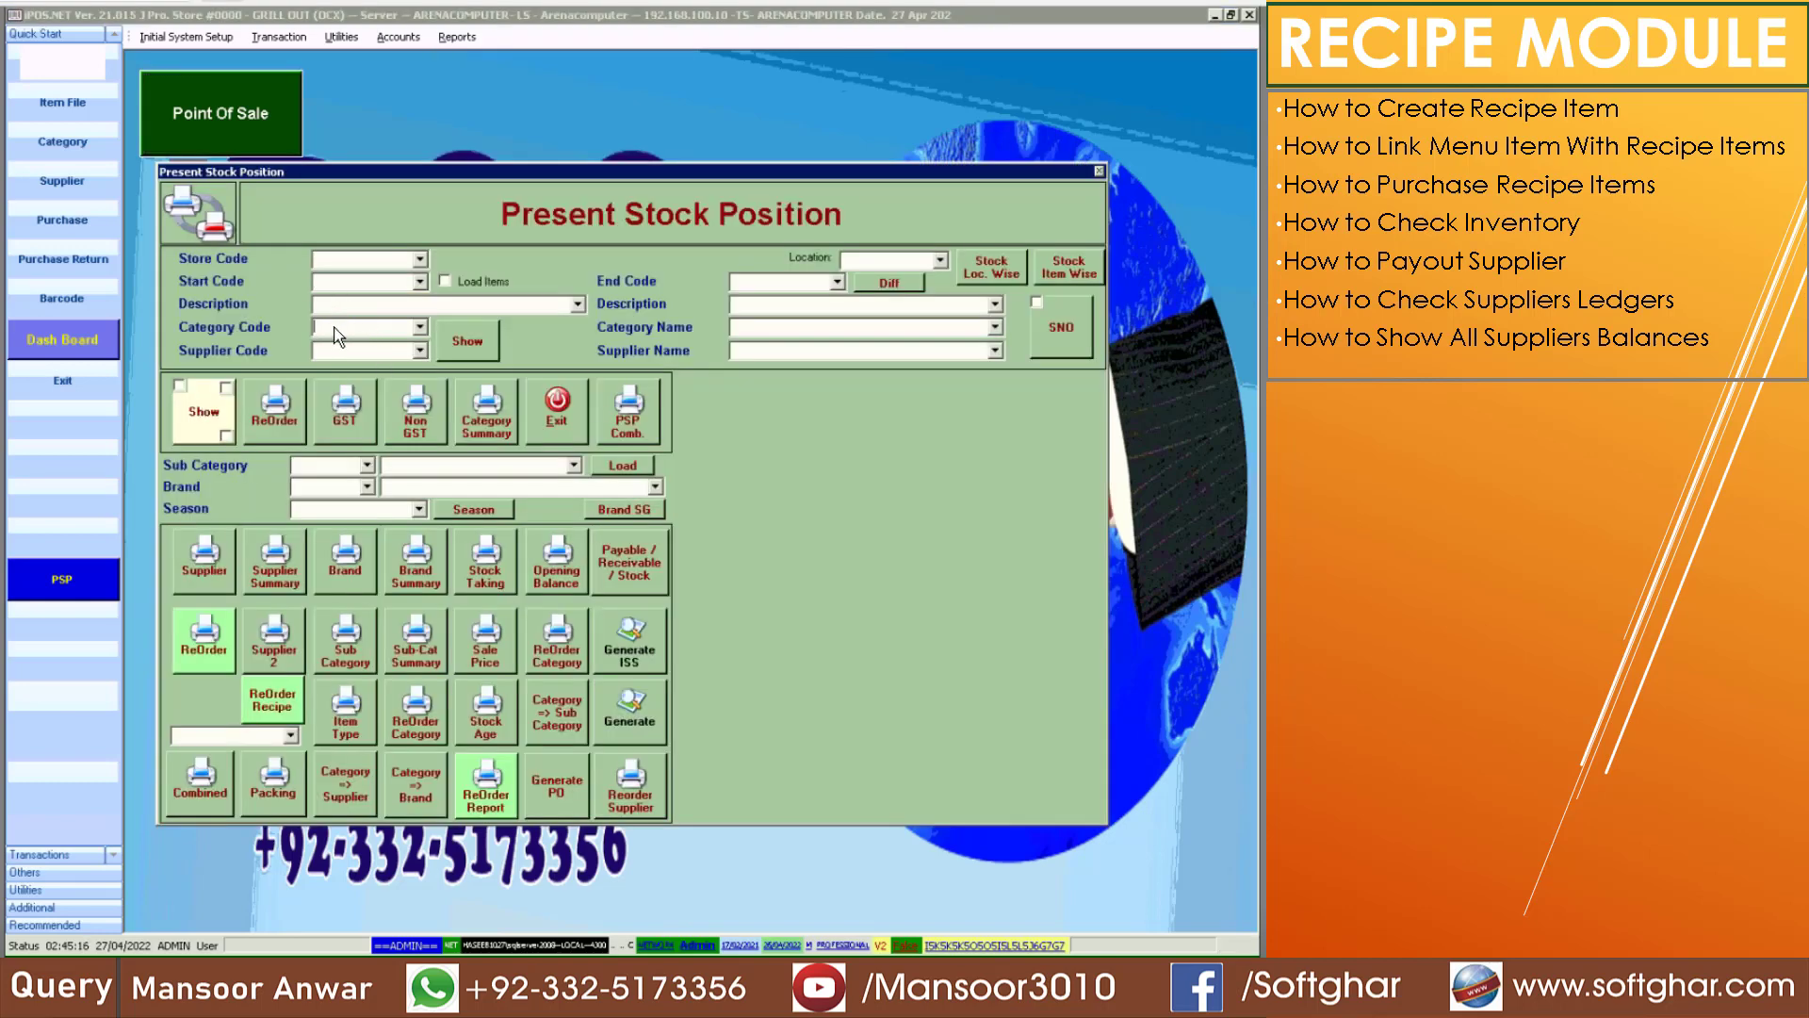
text(51)
click(206, 426)
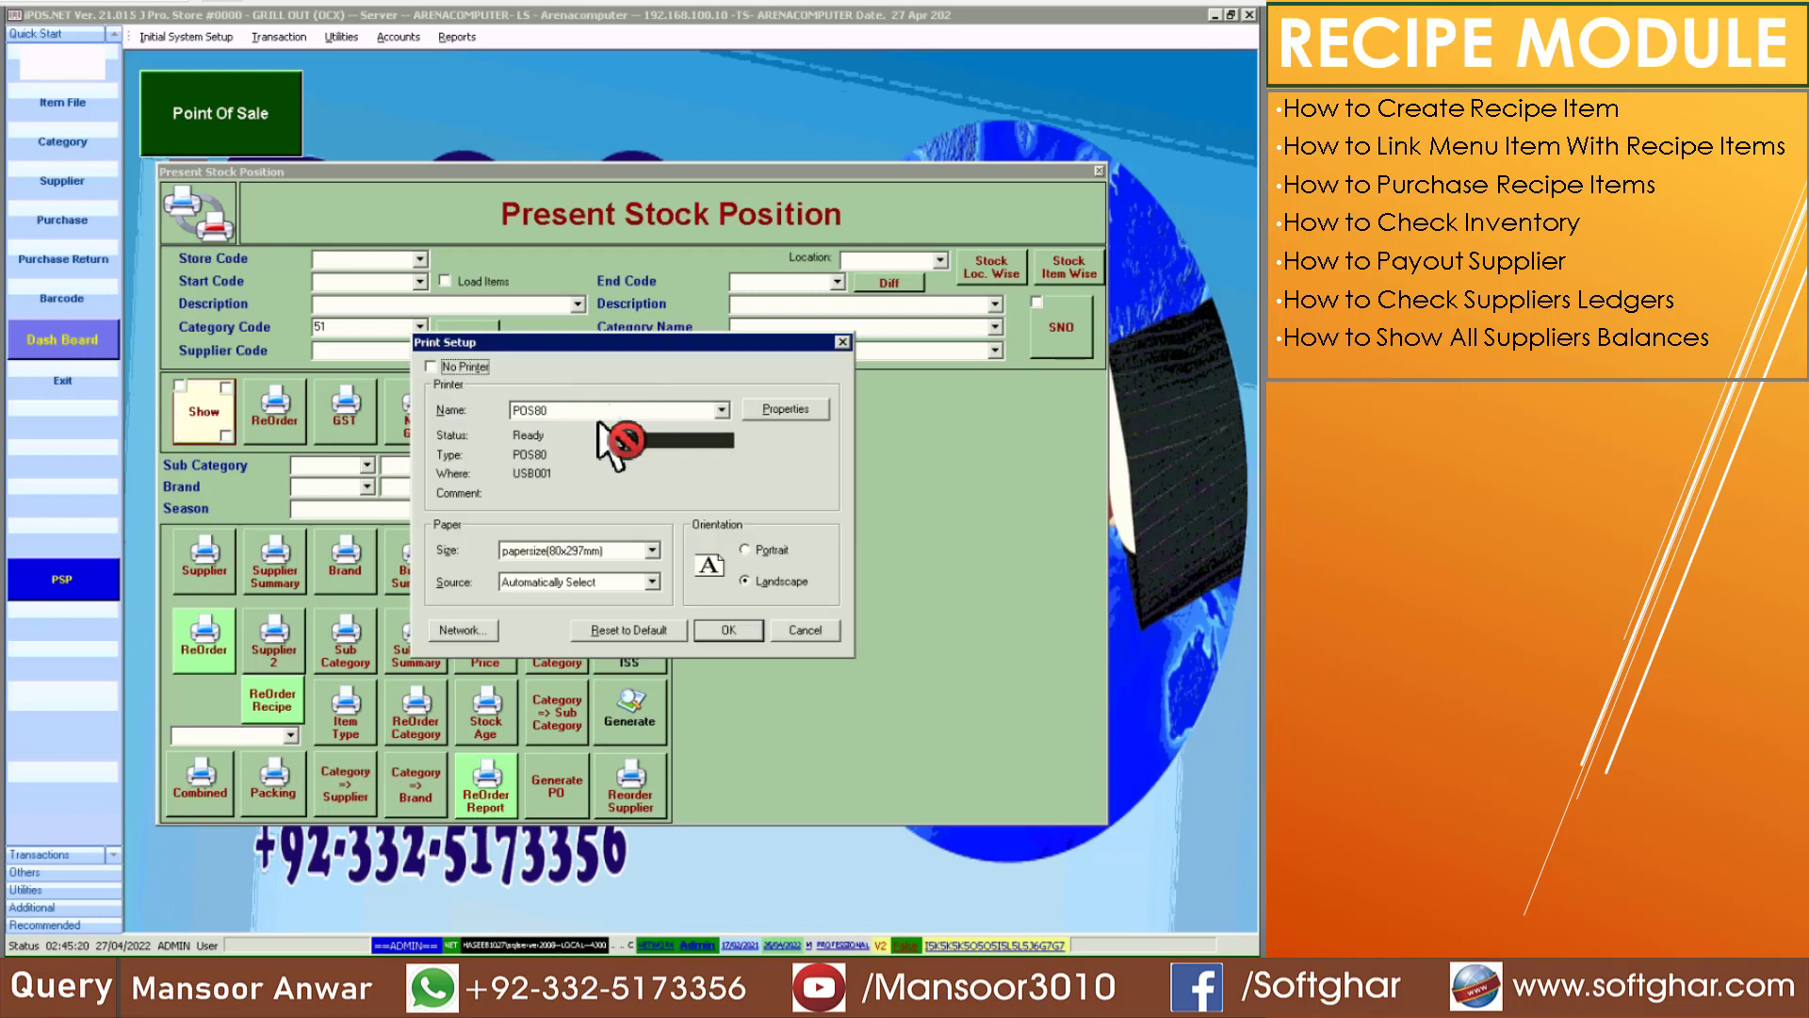
click(564, 412)
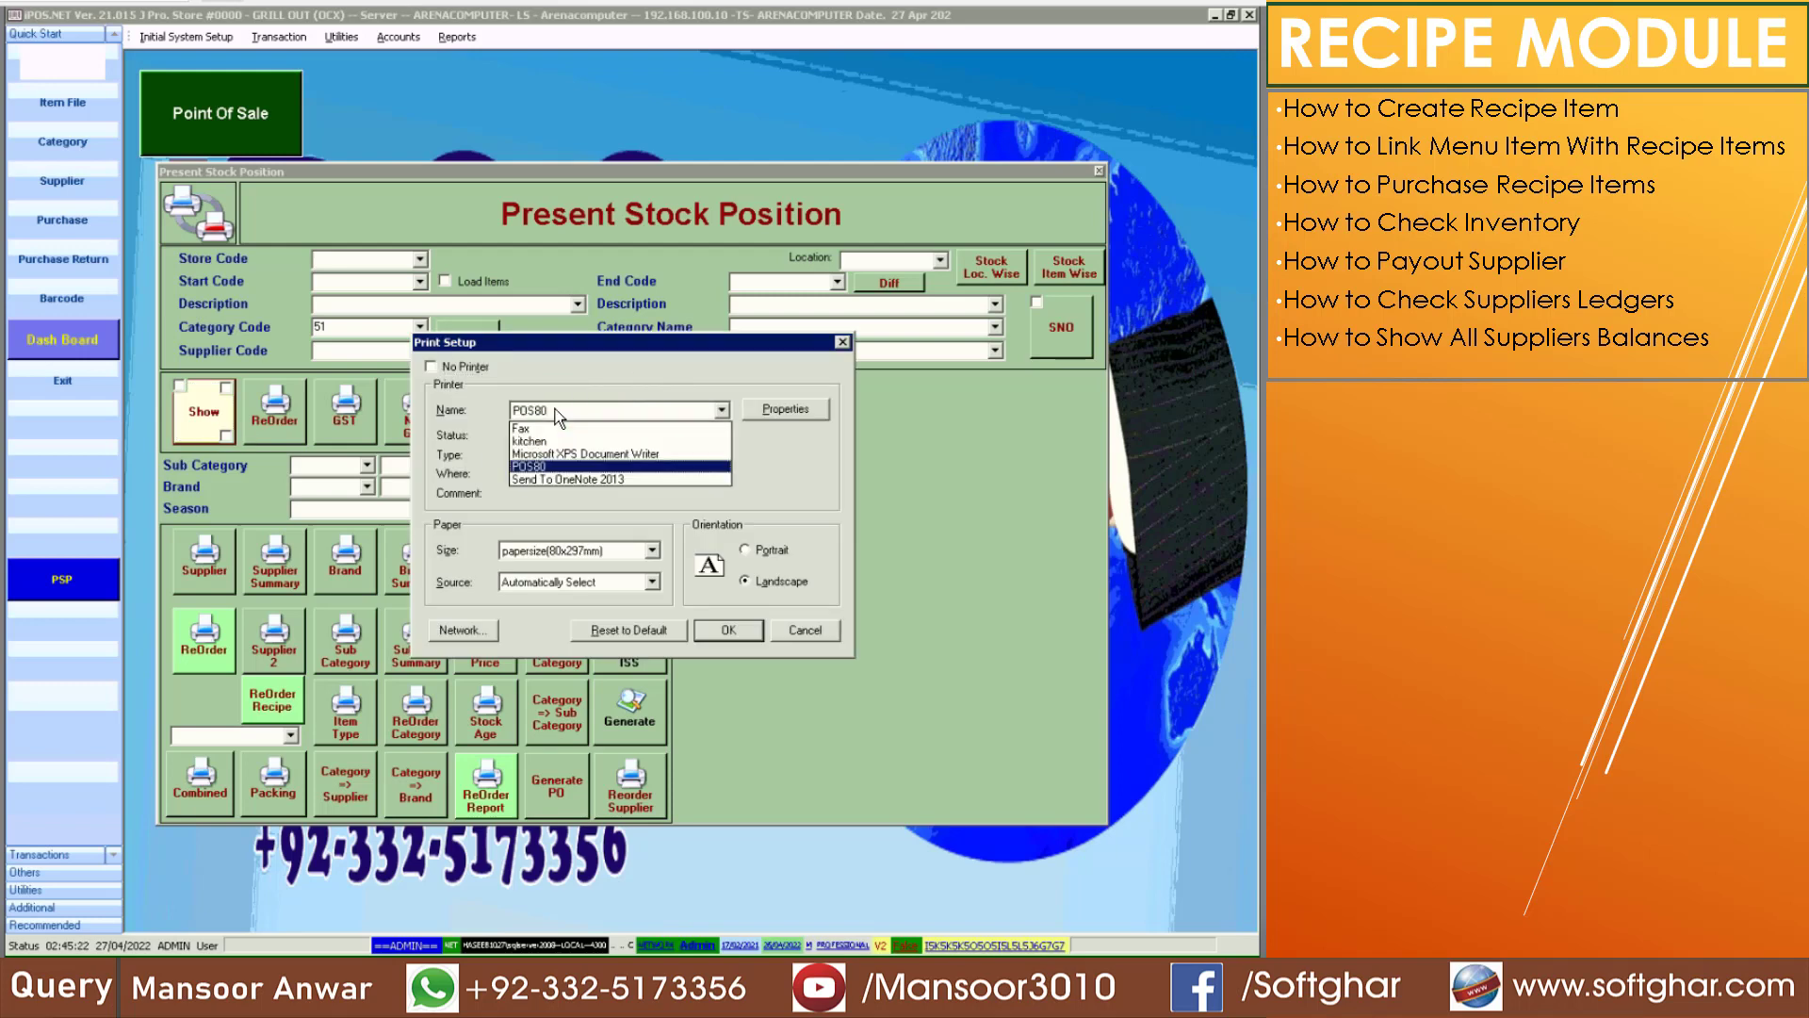
click(592, 455)
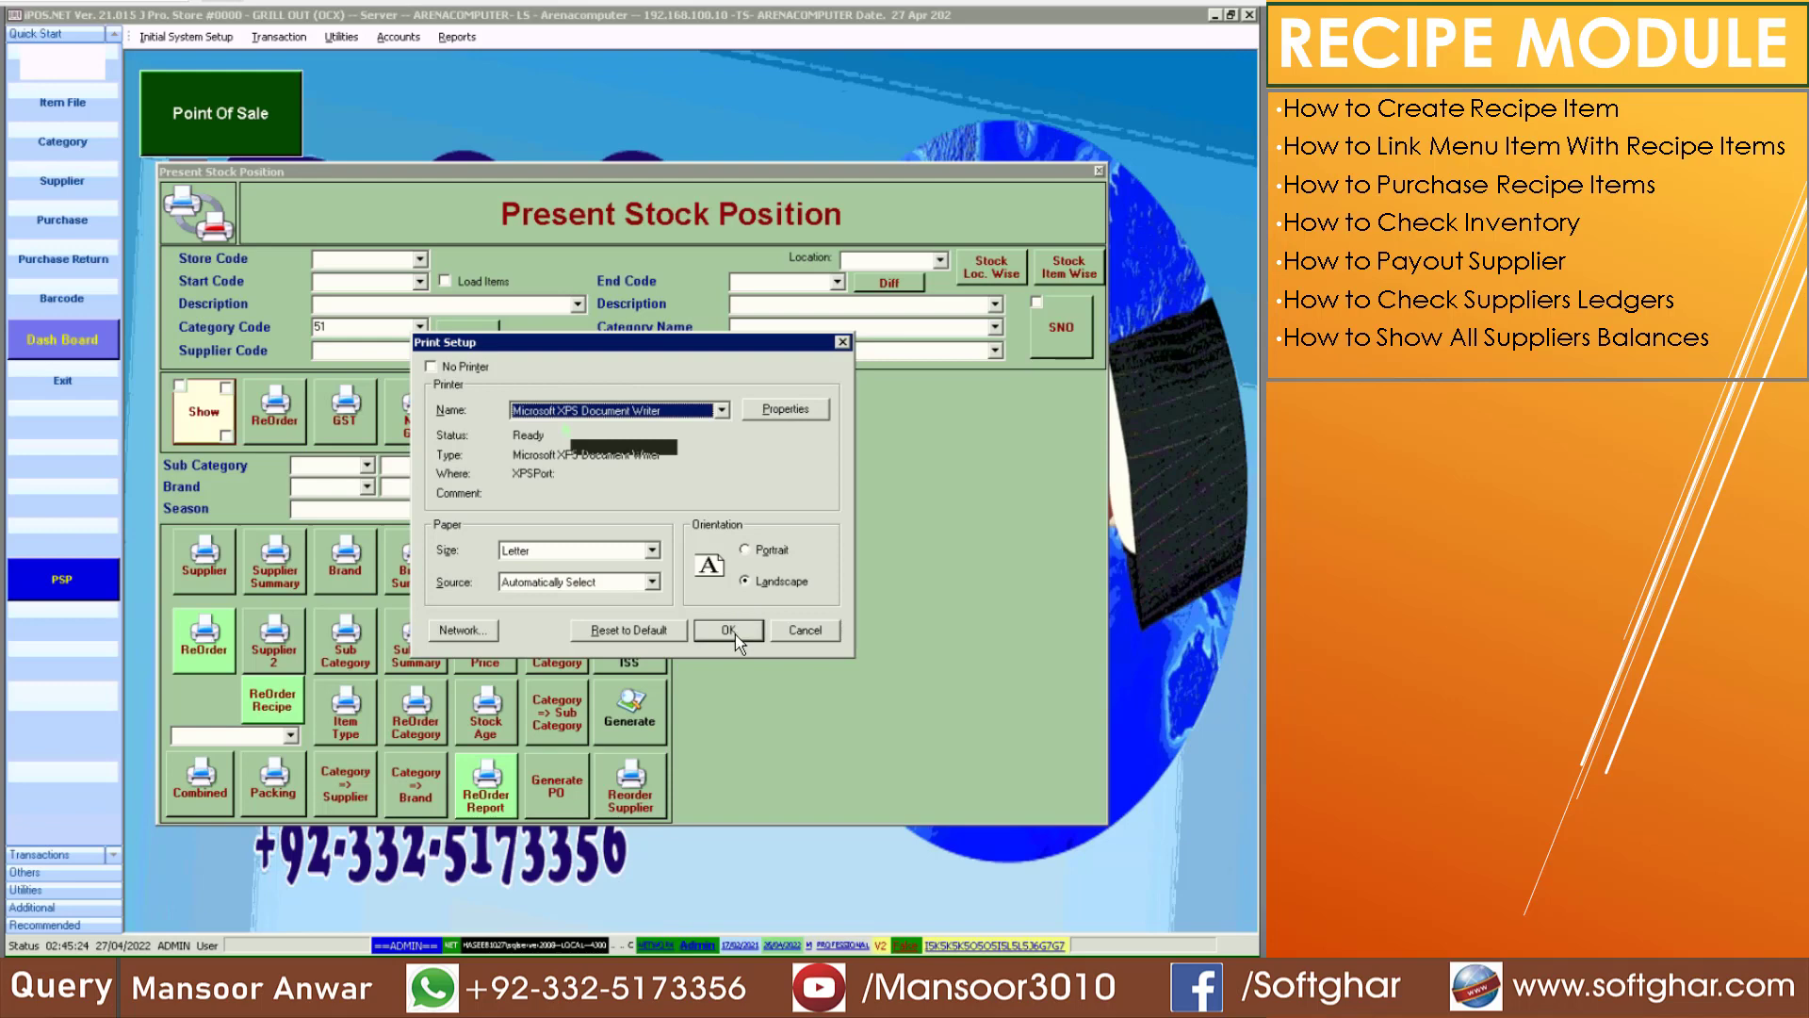
click(733, 633)
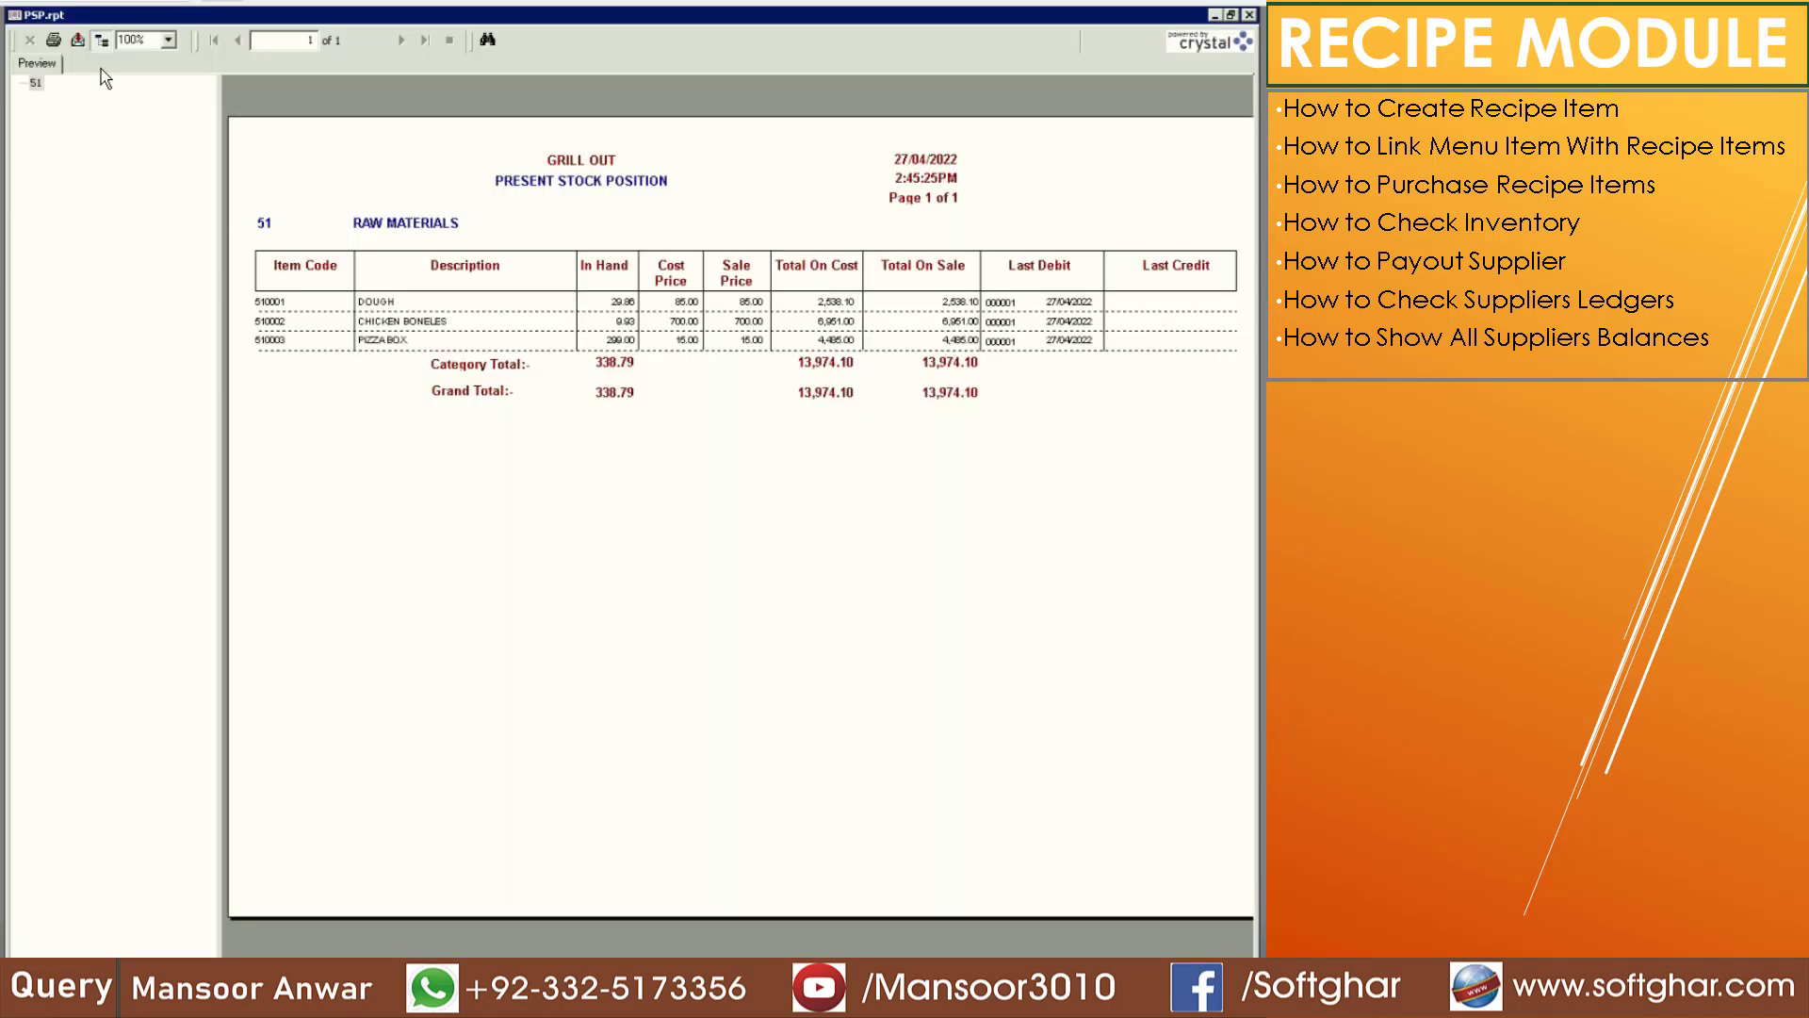
Check the in-hand quantities of dough, boneless chicken and pizza boxes, then close the report and the Present Stock Position form
click(103, 44)
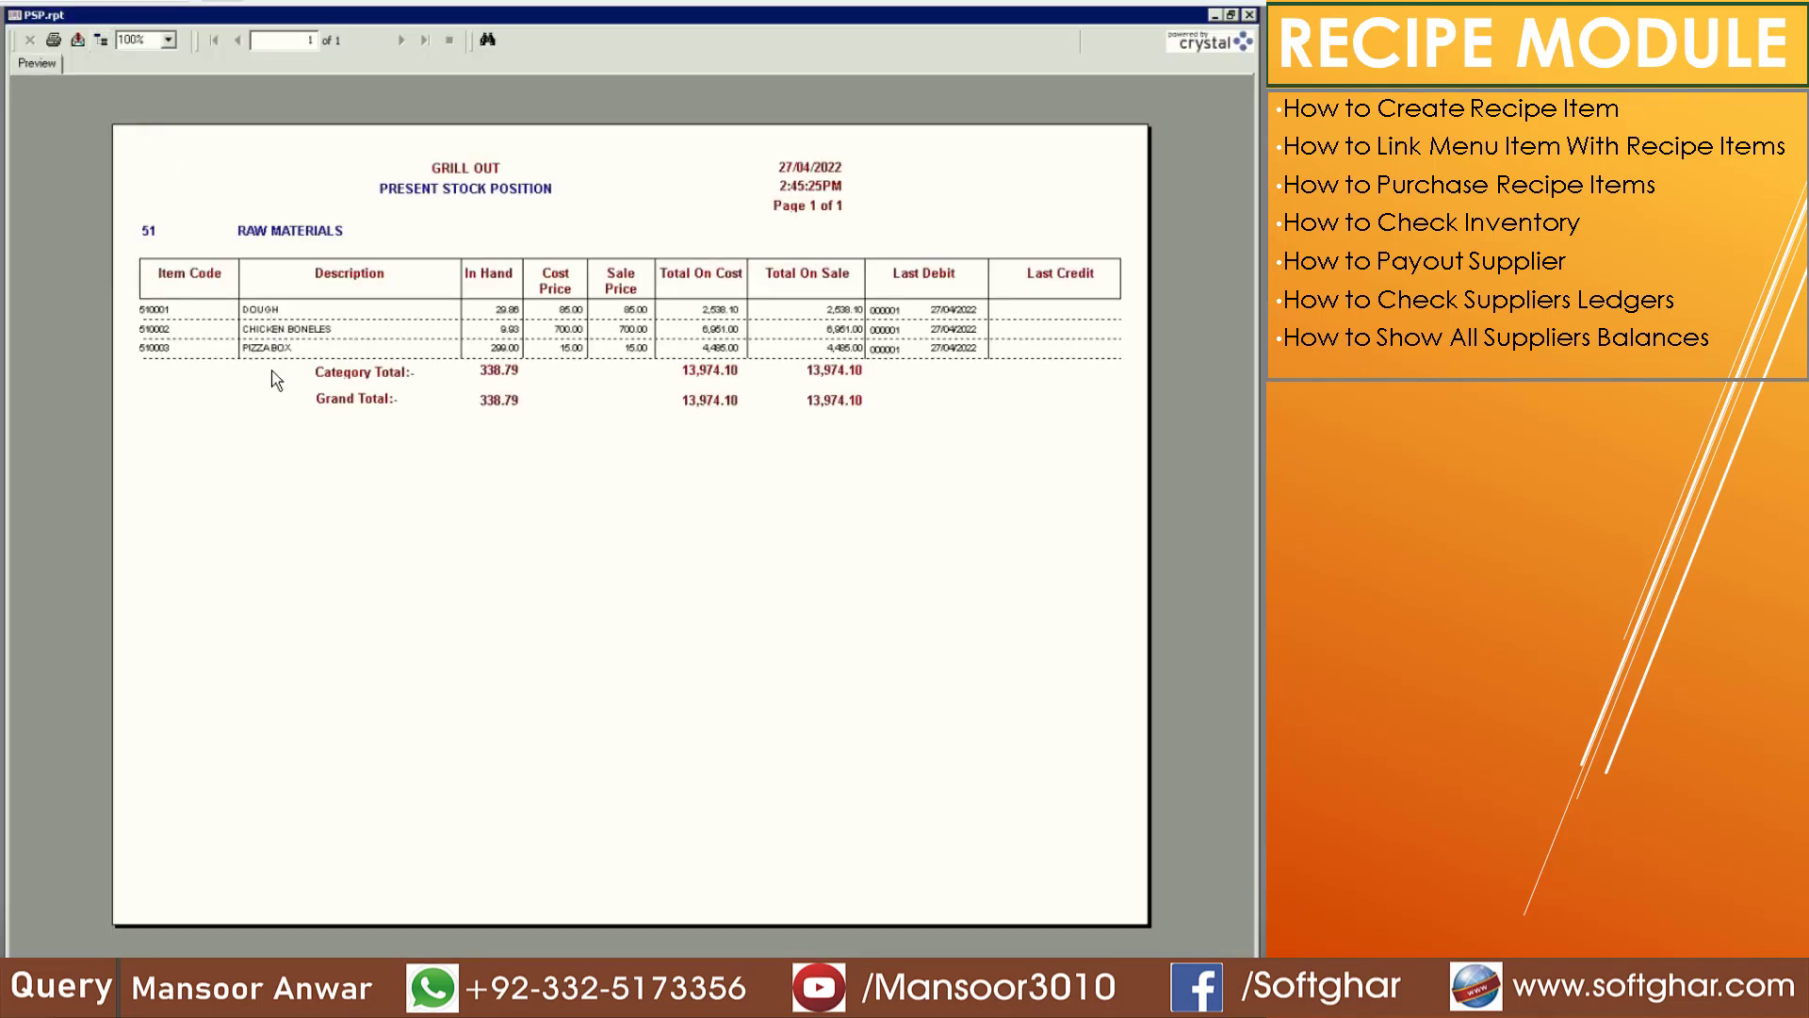
click(511, 314)
click(507, 348)
click(512, 332)
click(514, 311)
click(1249, 15)
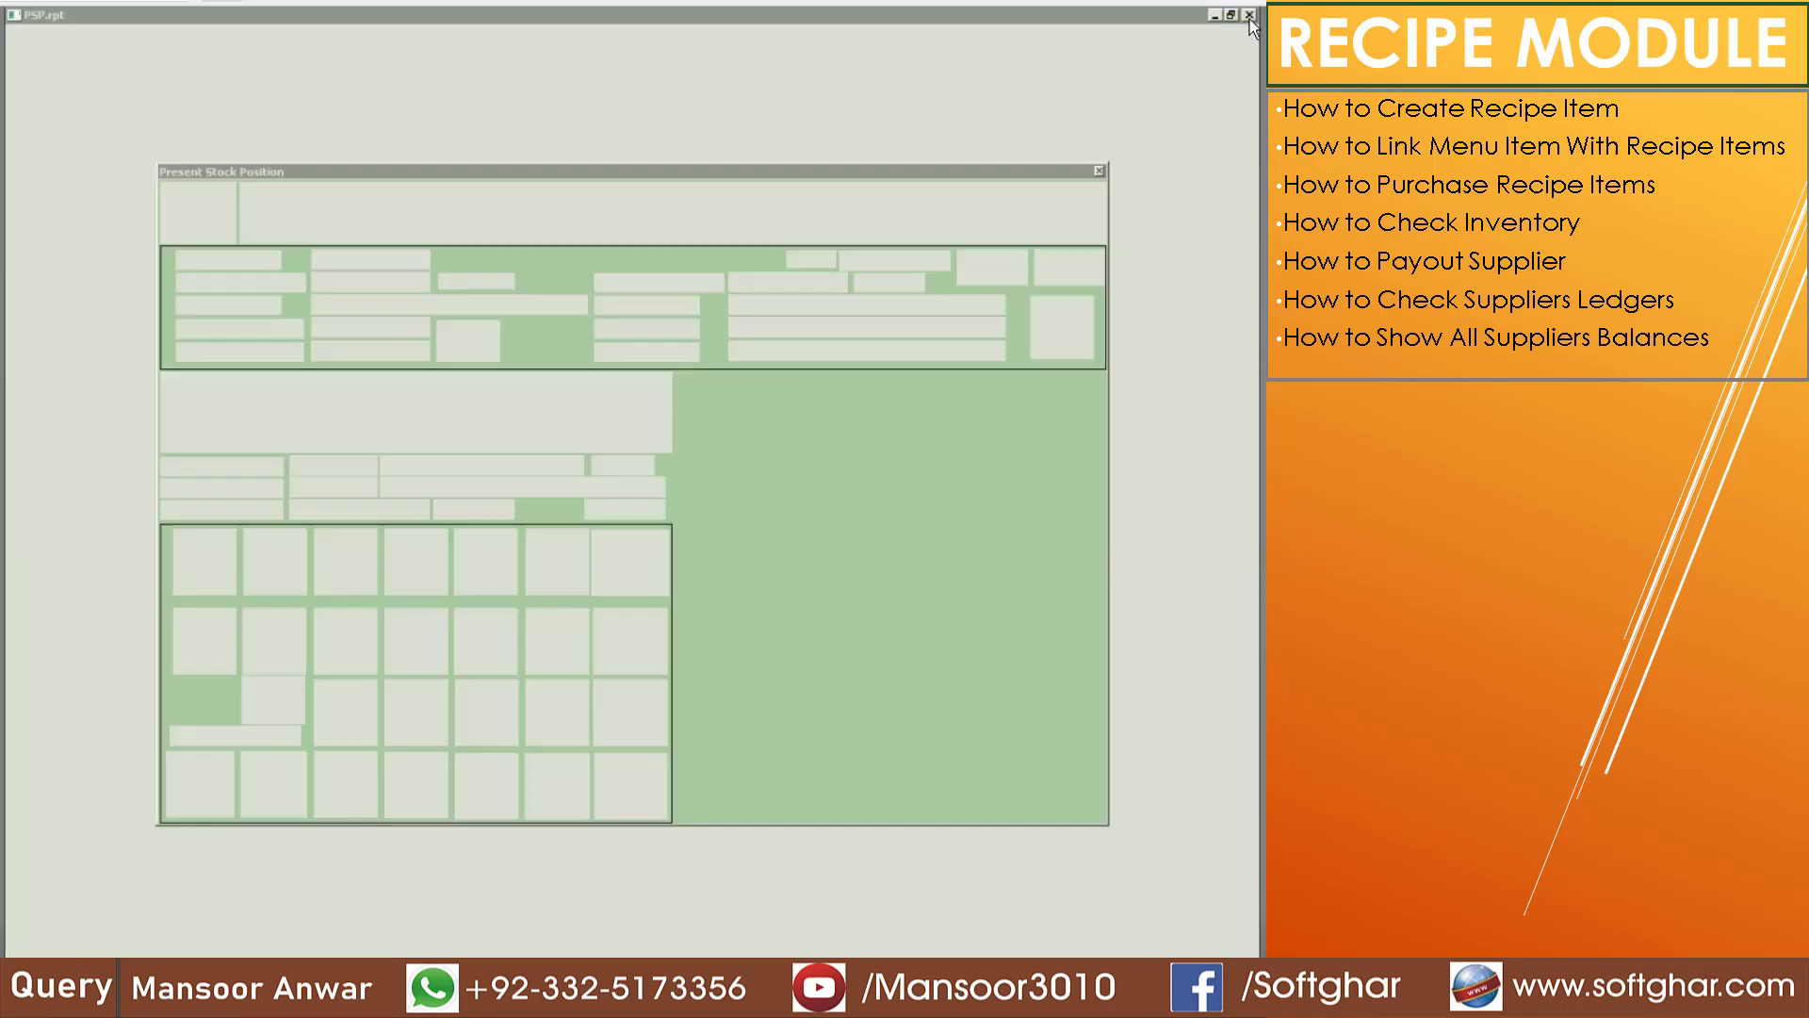
click(558, 412)
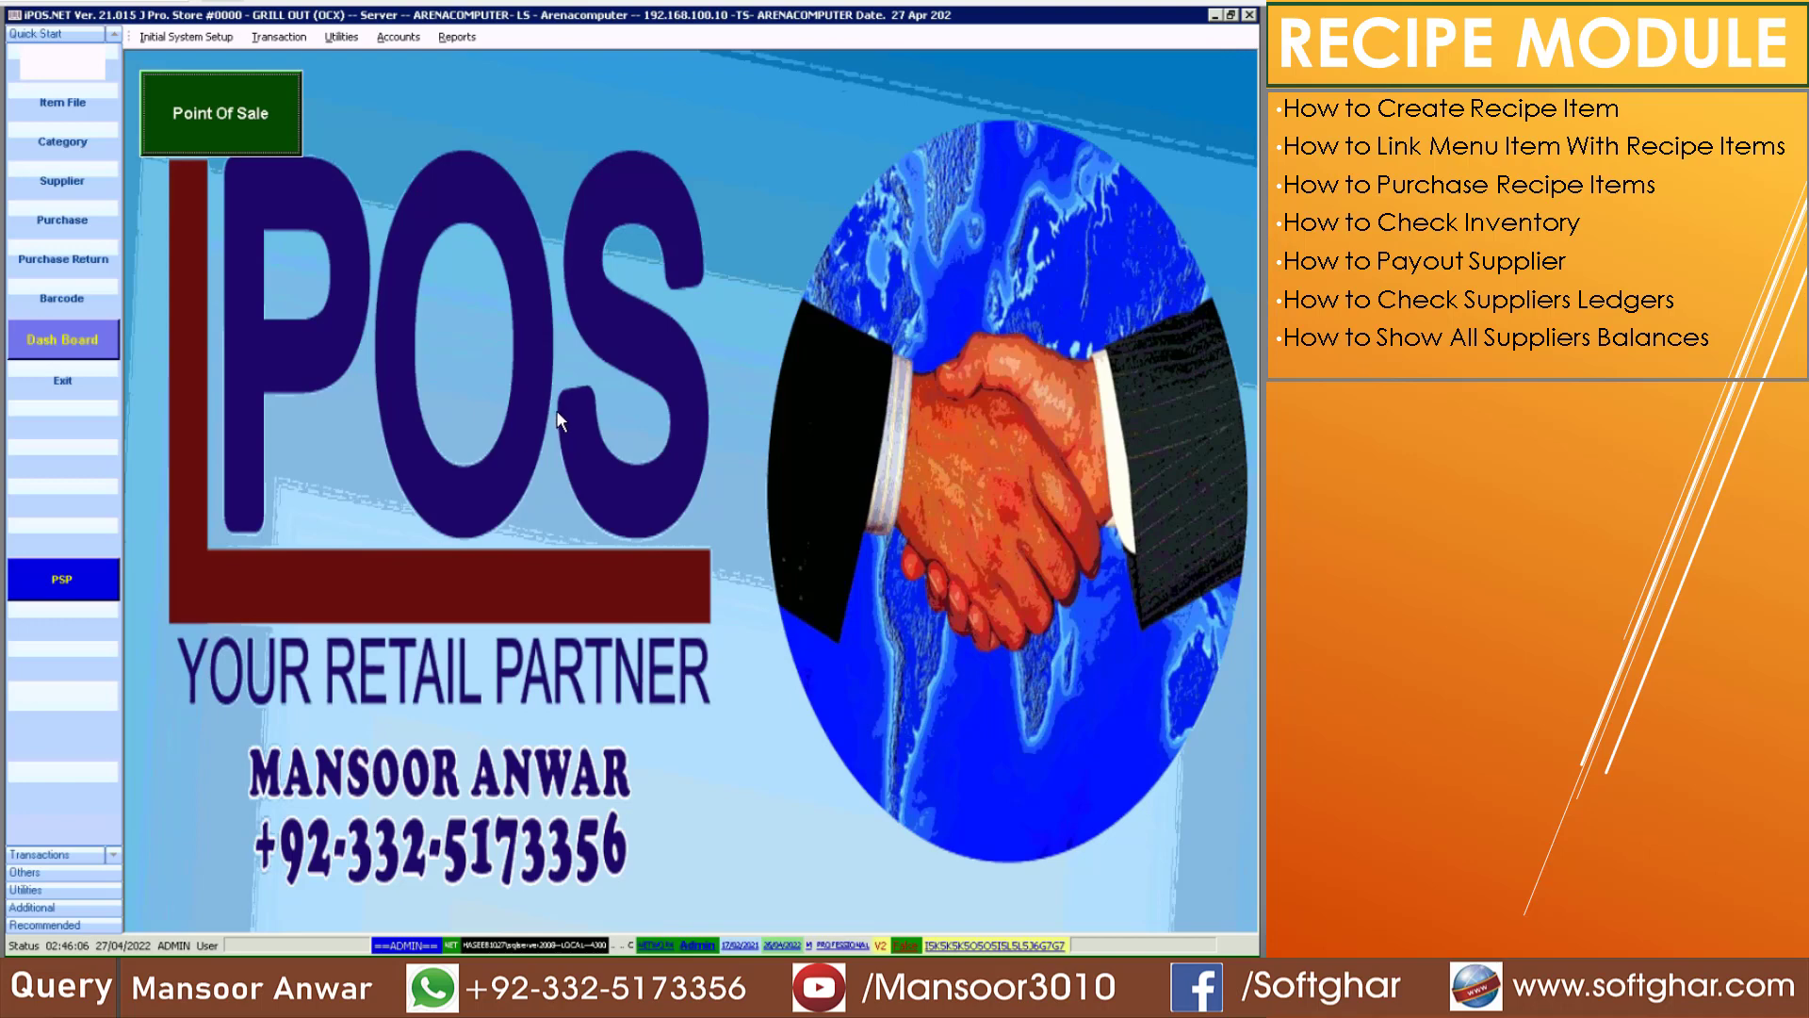
Add a Bank / Cash account with code 001 and the name CASH
click(399, 38)
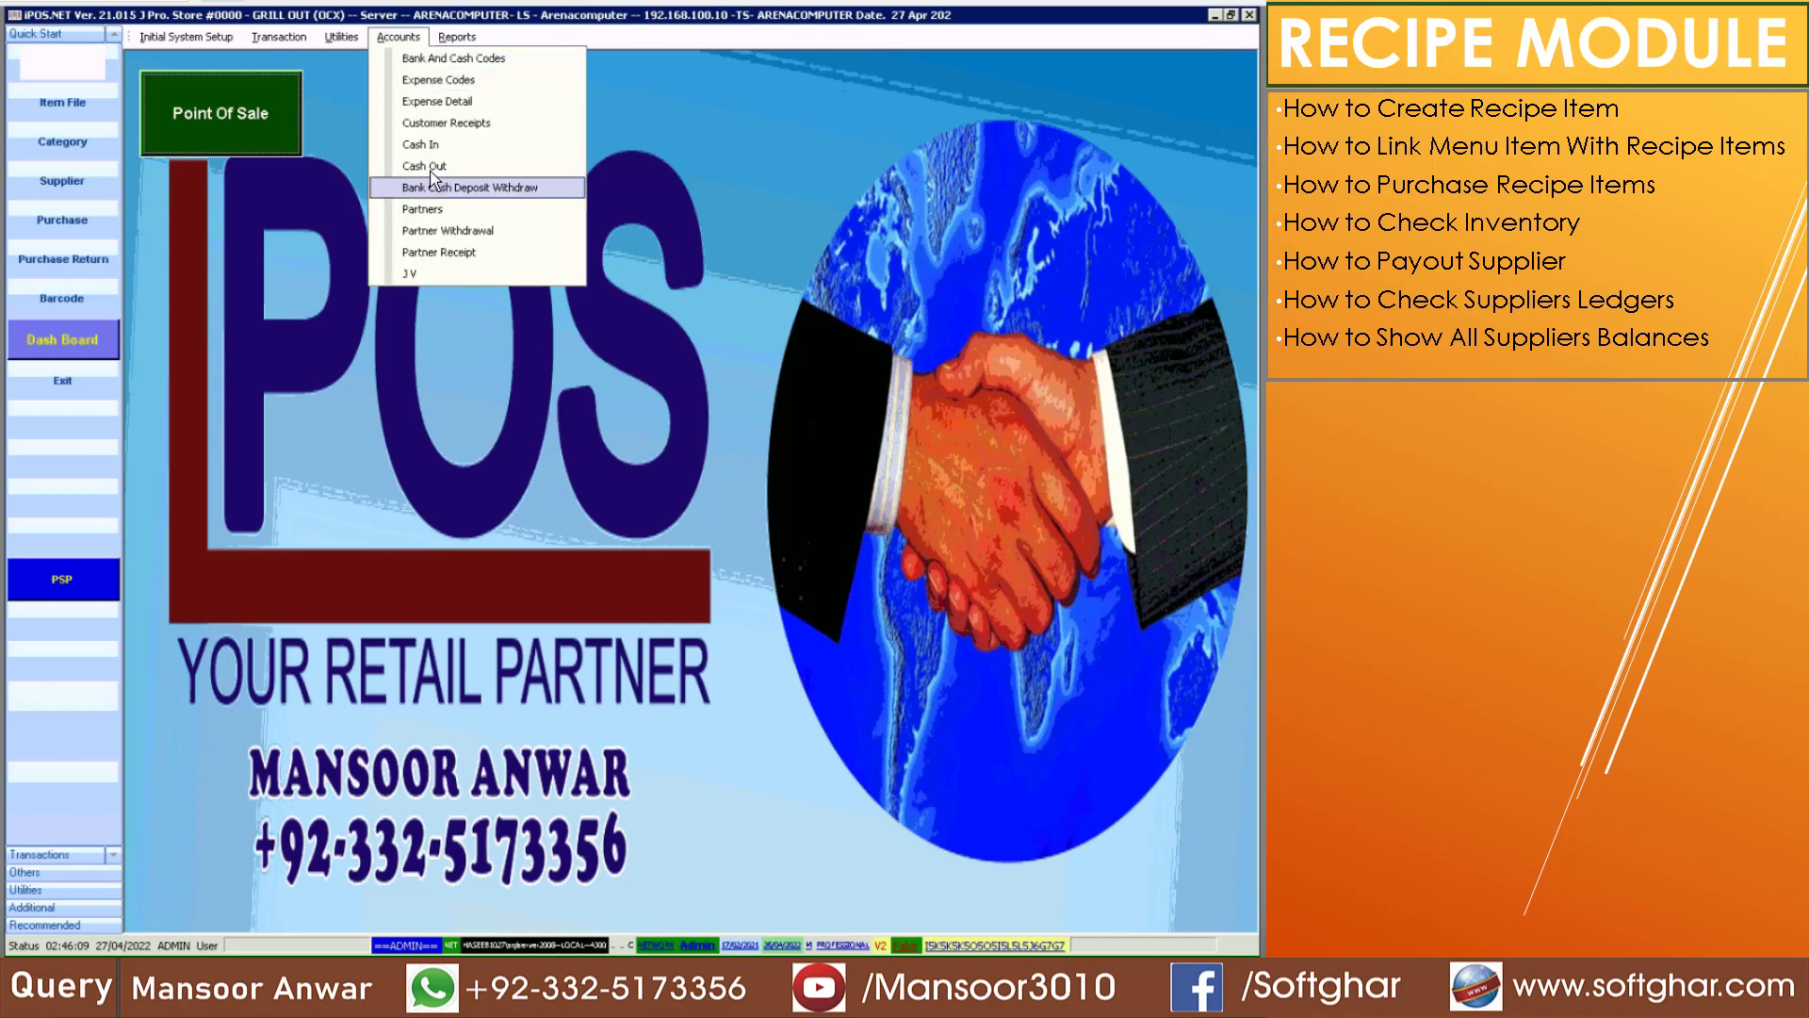
click(470, 60)
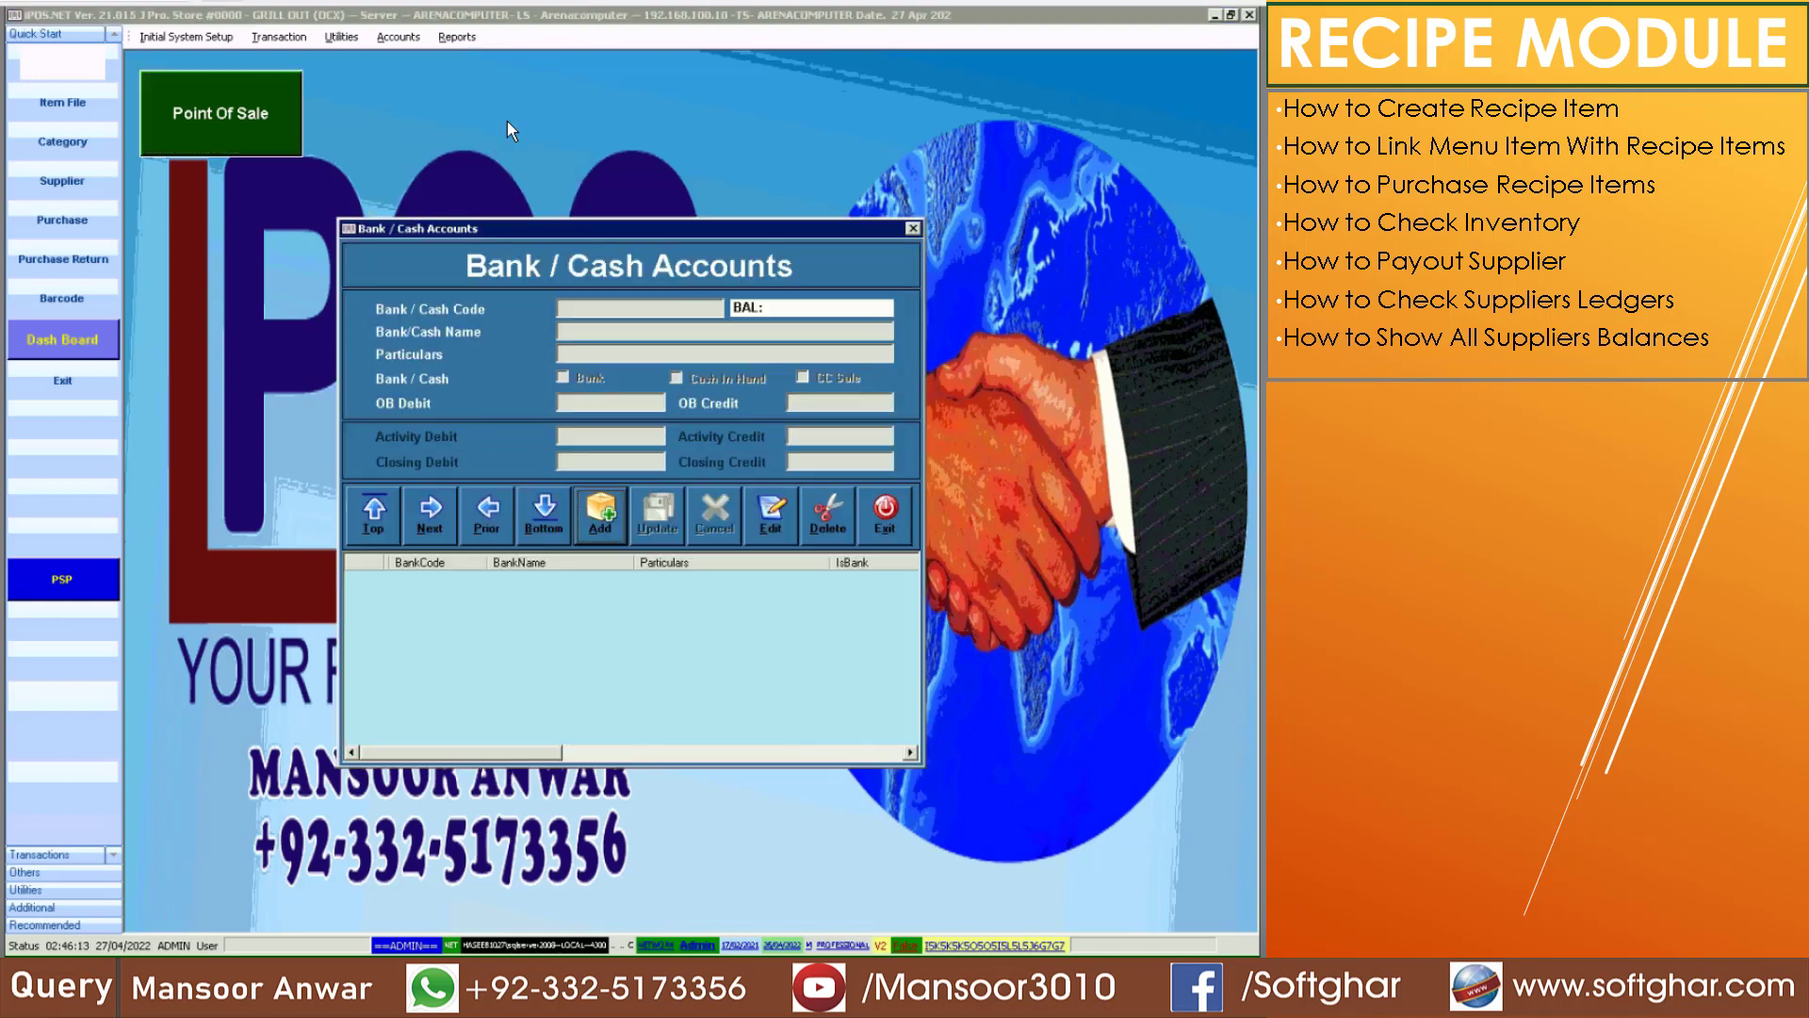
click(603, 514)
text(001)
key(Return)
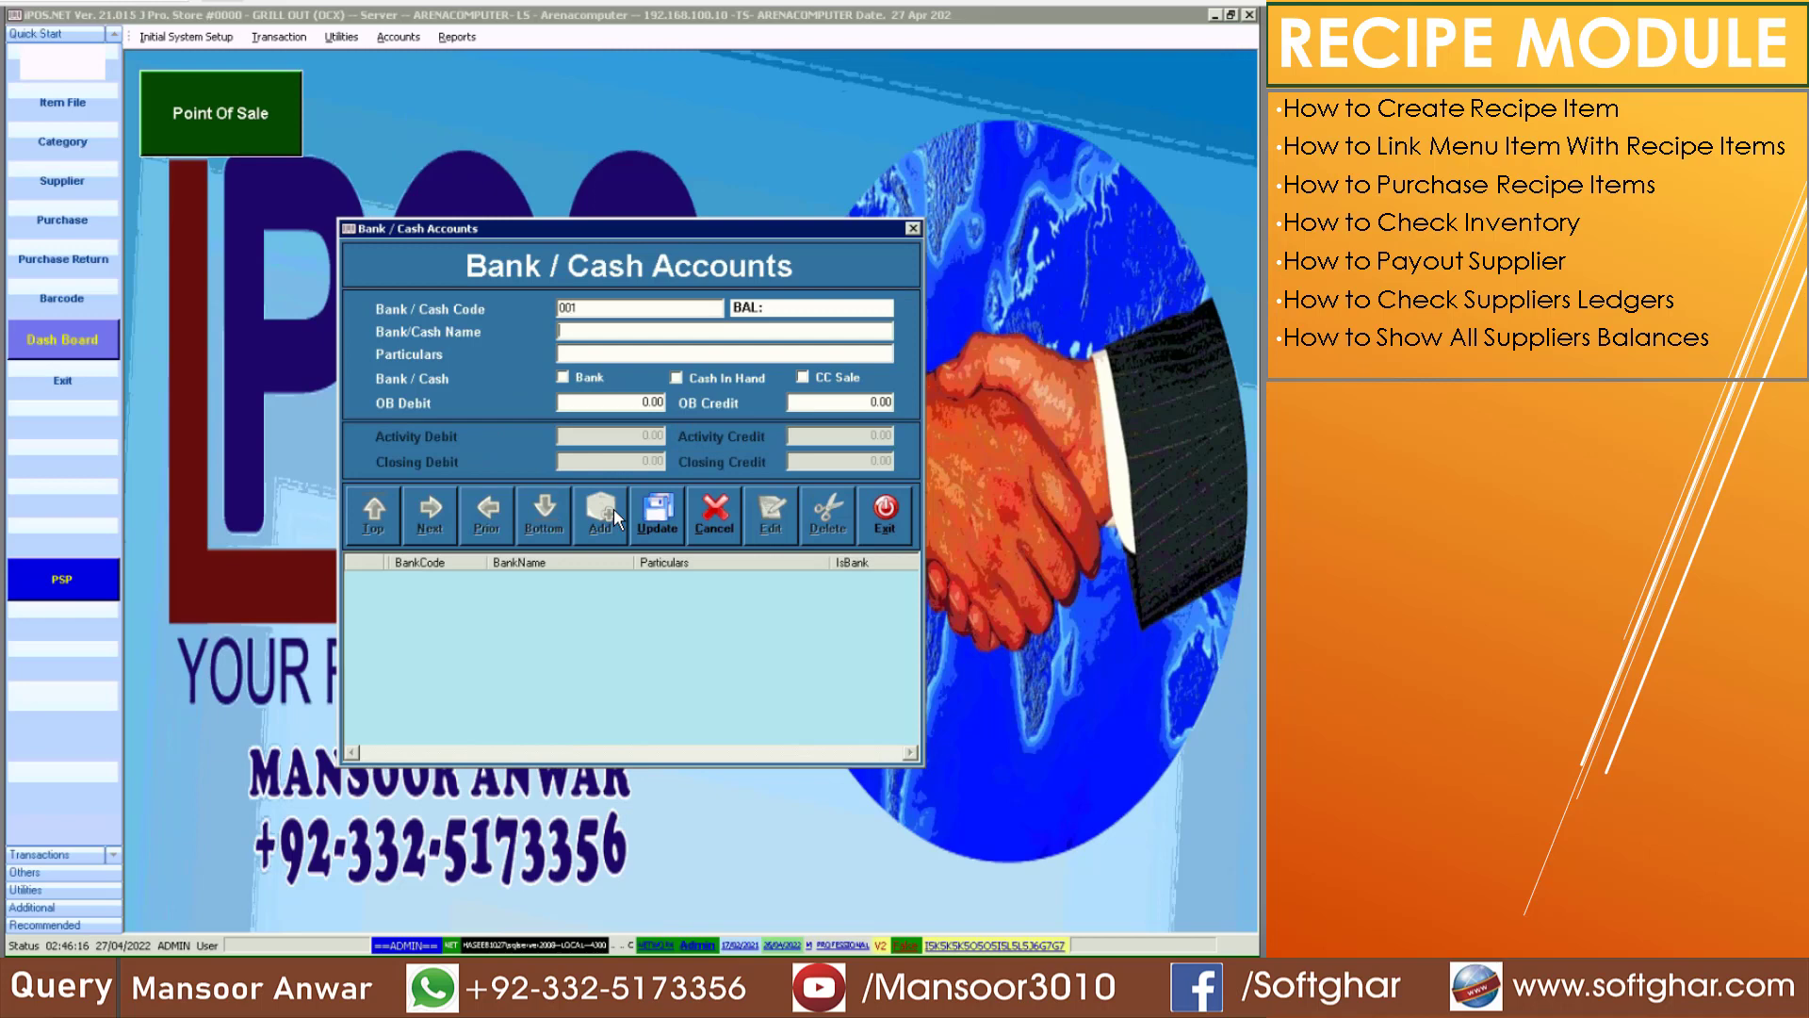
text(CASH)
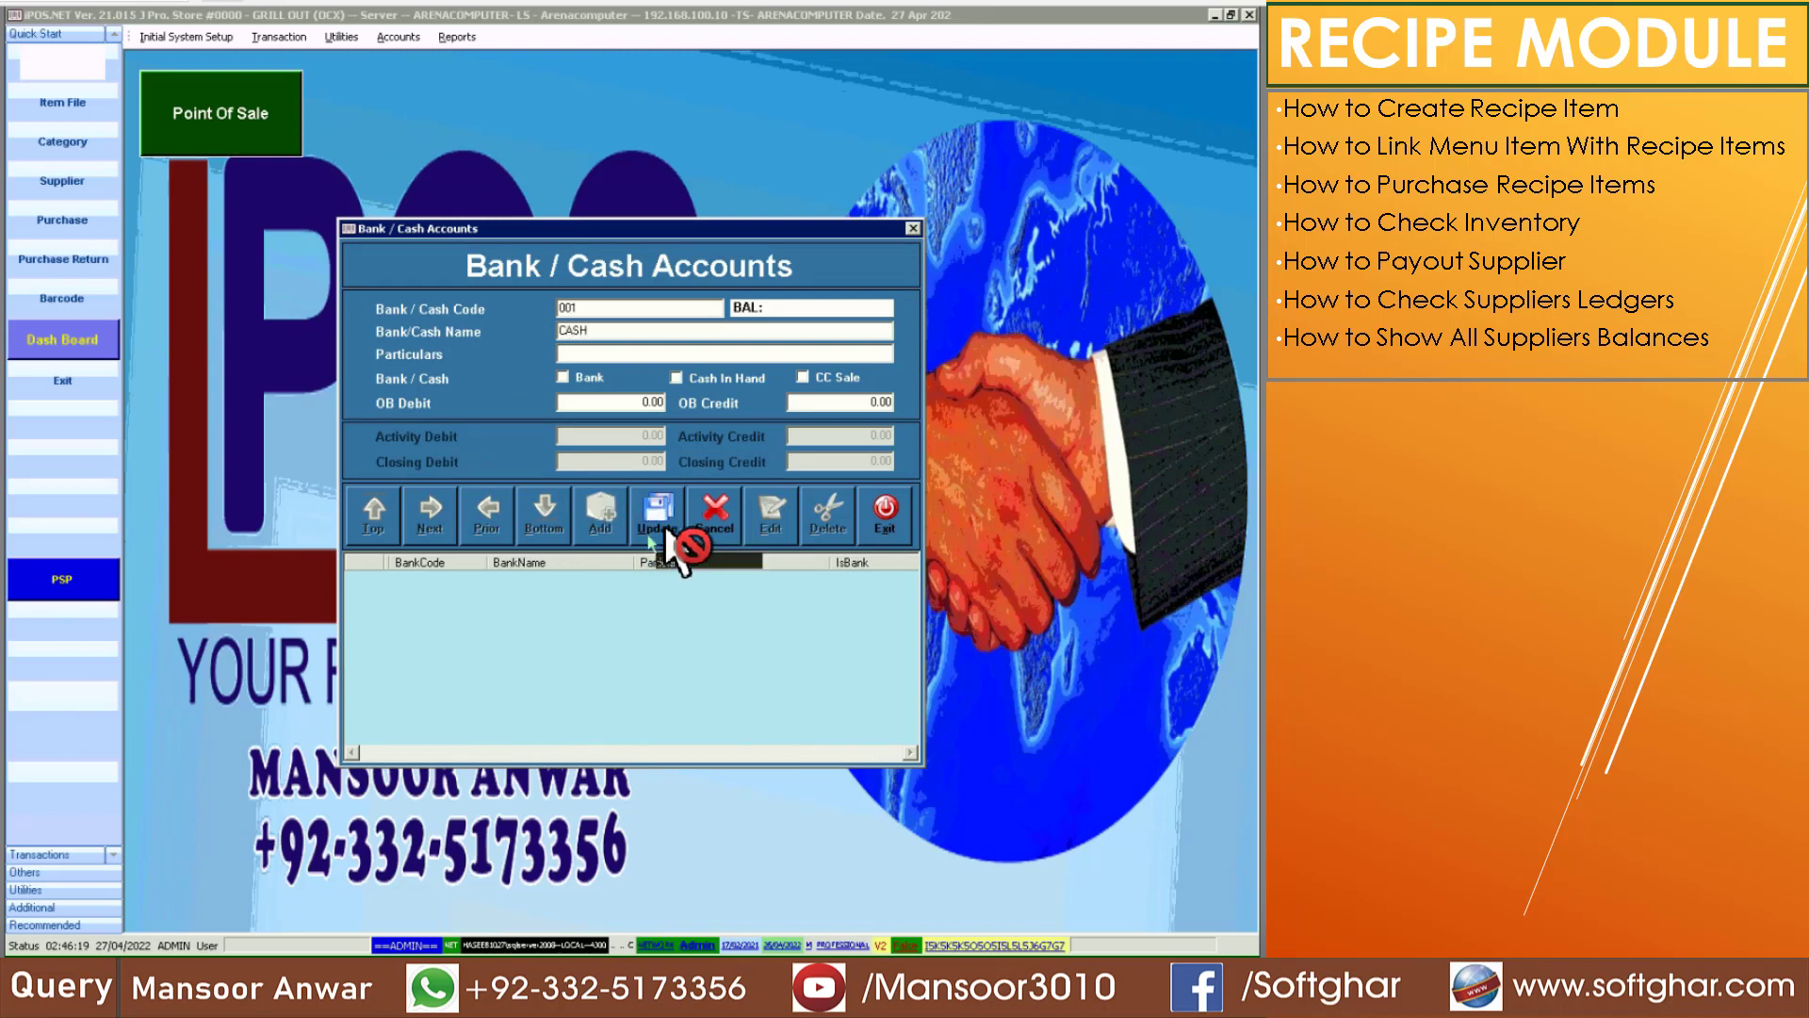
click(665, 529)
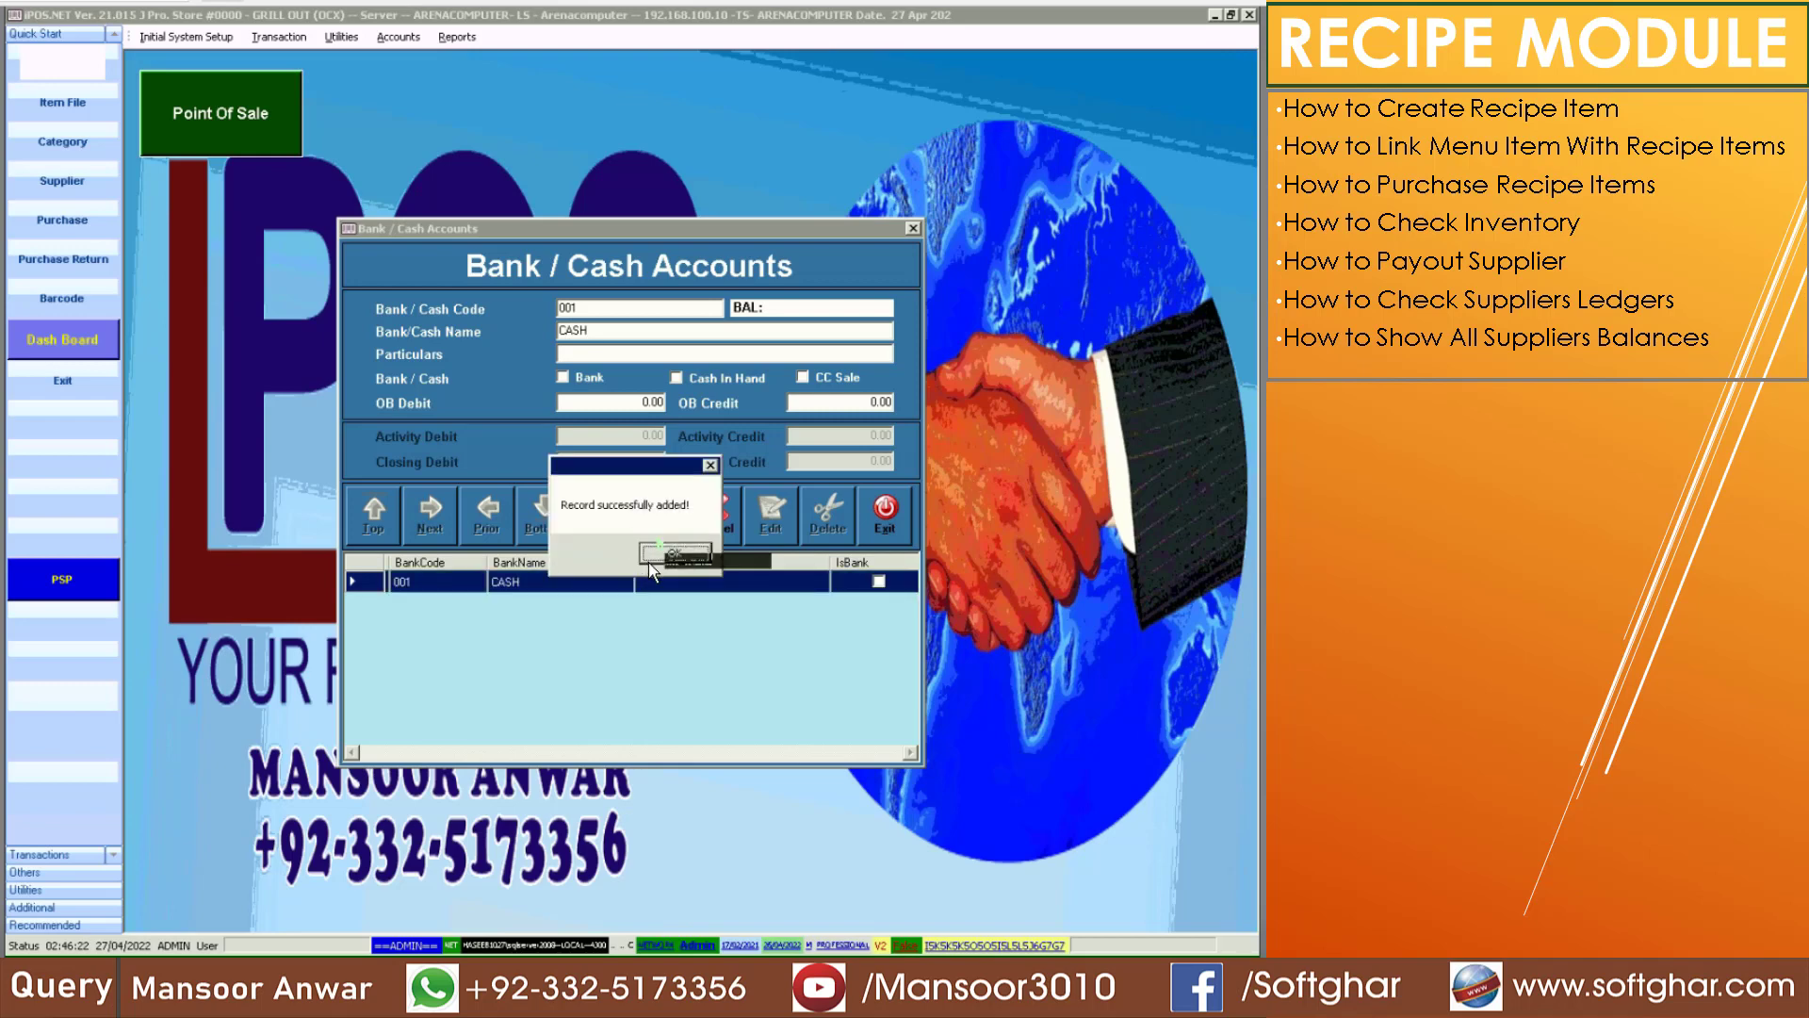
click(671, 553)
Add account 002 named MEEZAN BANK, mark it as a bank account, and save it
text(002)
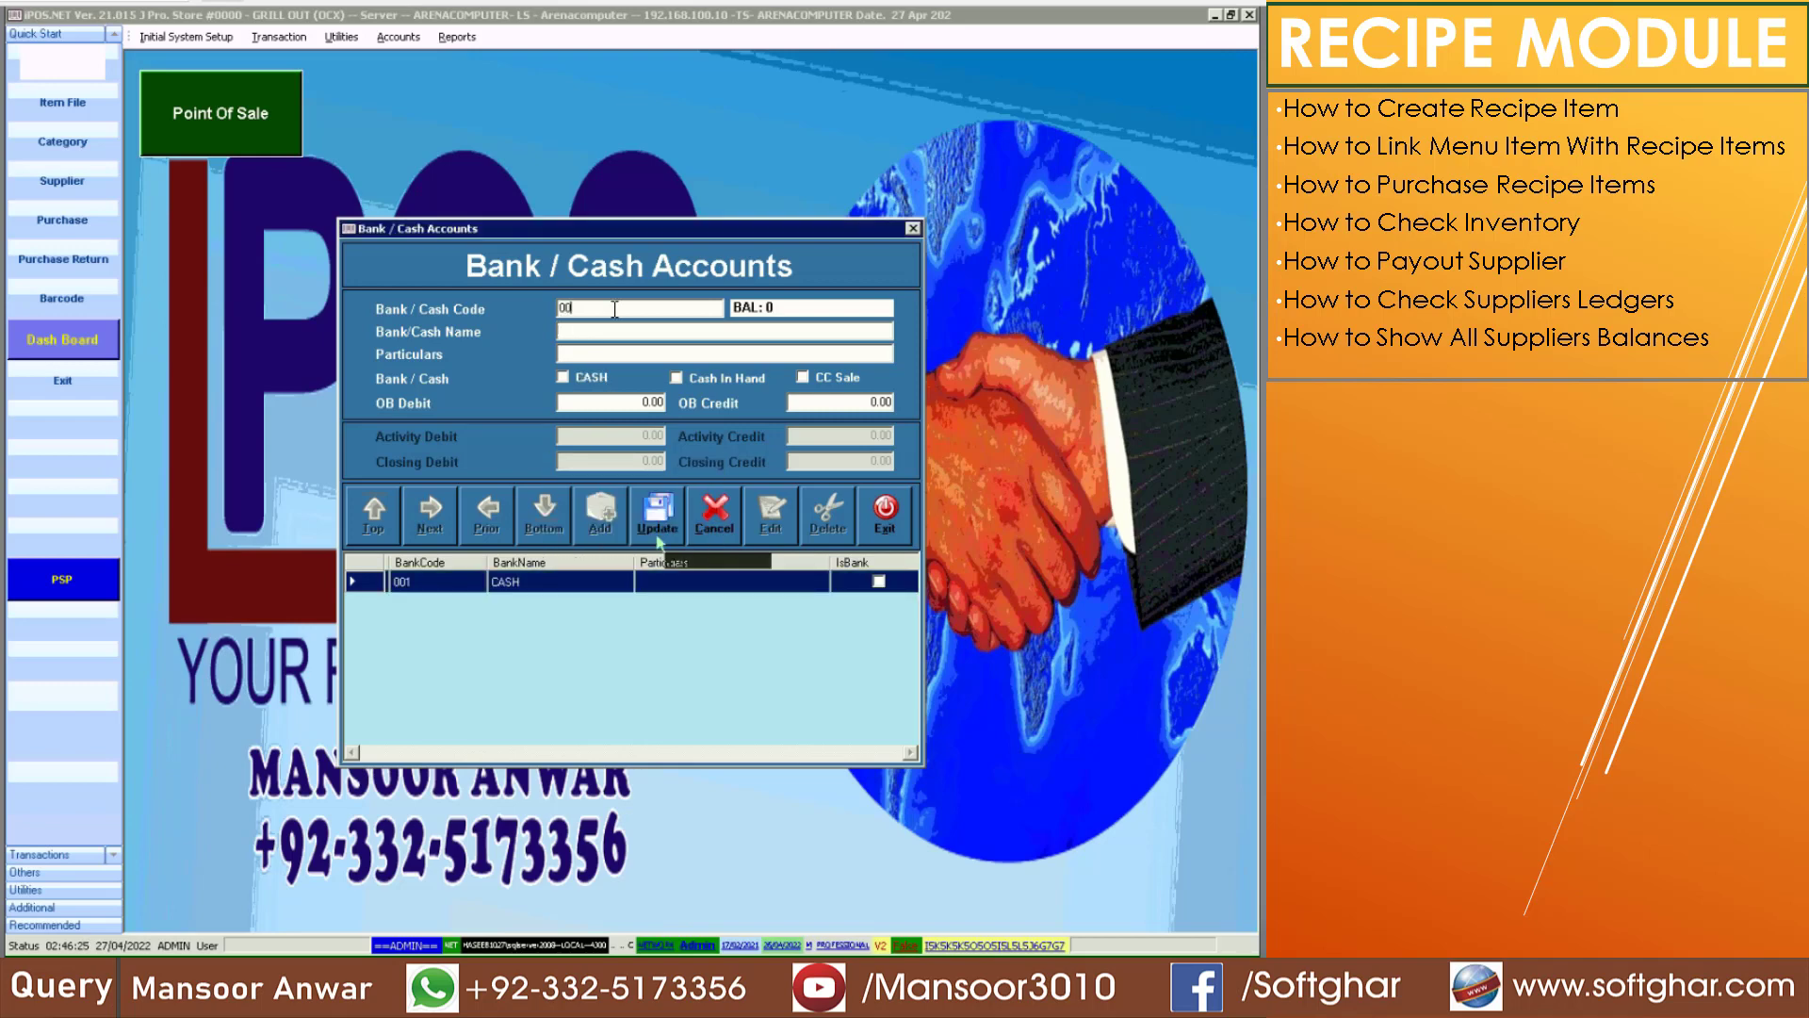
key(Return)
text(MEEZAN BANK)
click(578, 382)
click(648, 522)
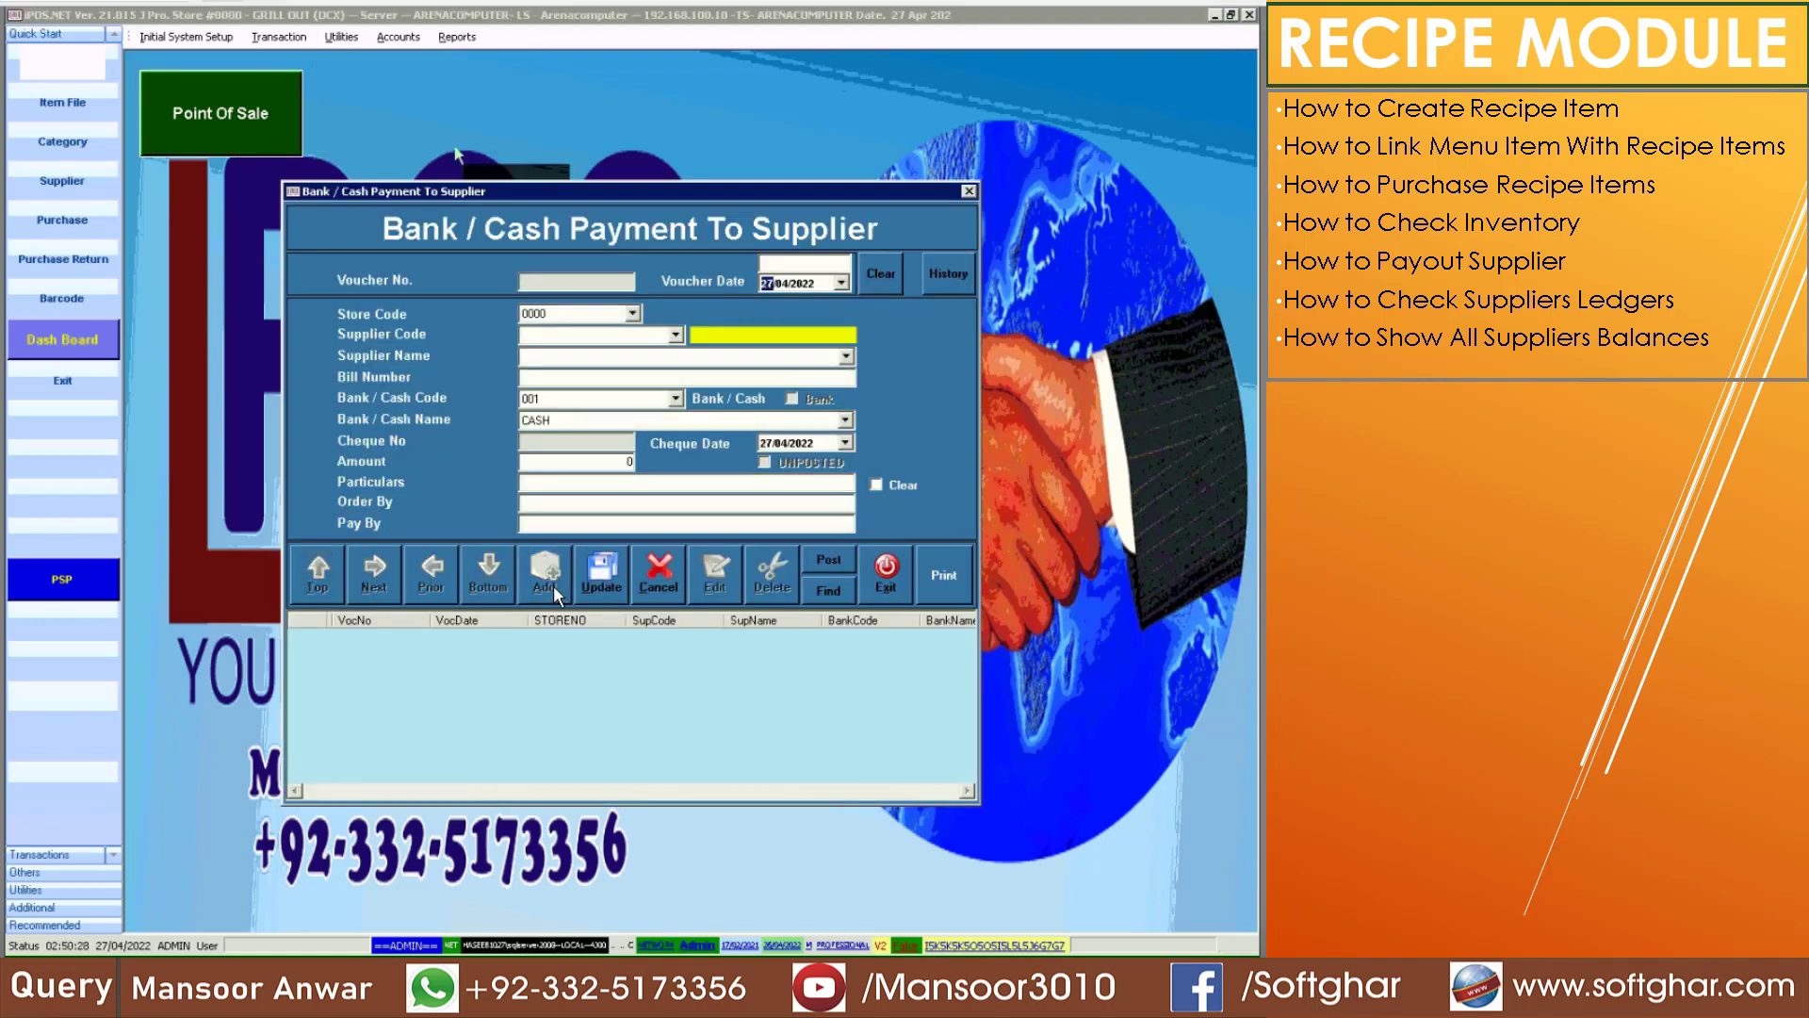
Select supplier 003 JINNAH MALL HARIPUR and cash account 001 for a new Bank / Cash Payment To Supplier voucher
key(Return)
key(Return)
key(Down)
key(Down)
key(Down)
key(F1)
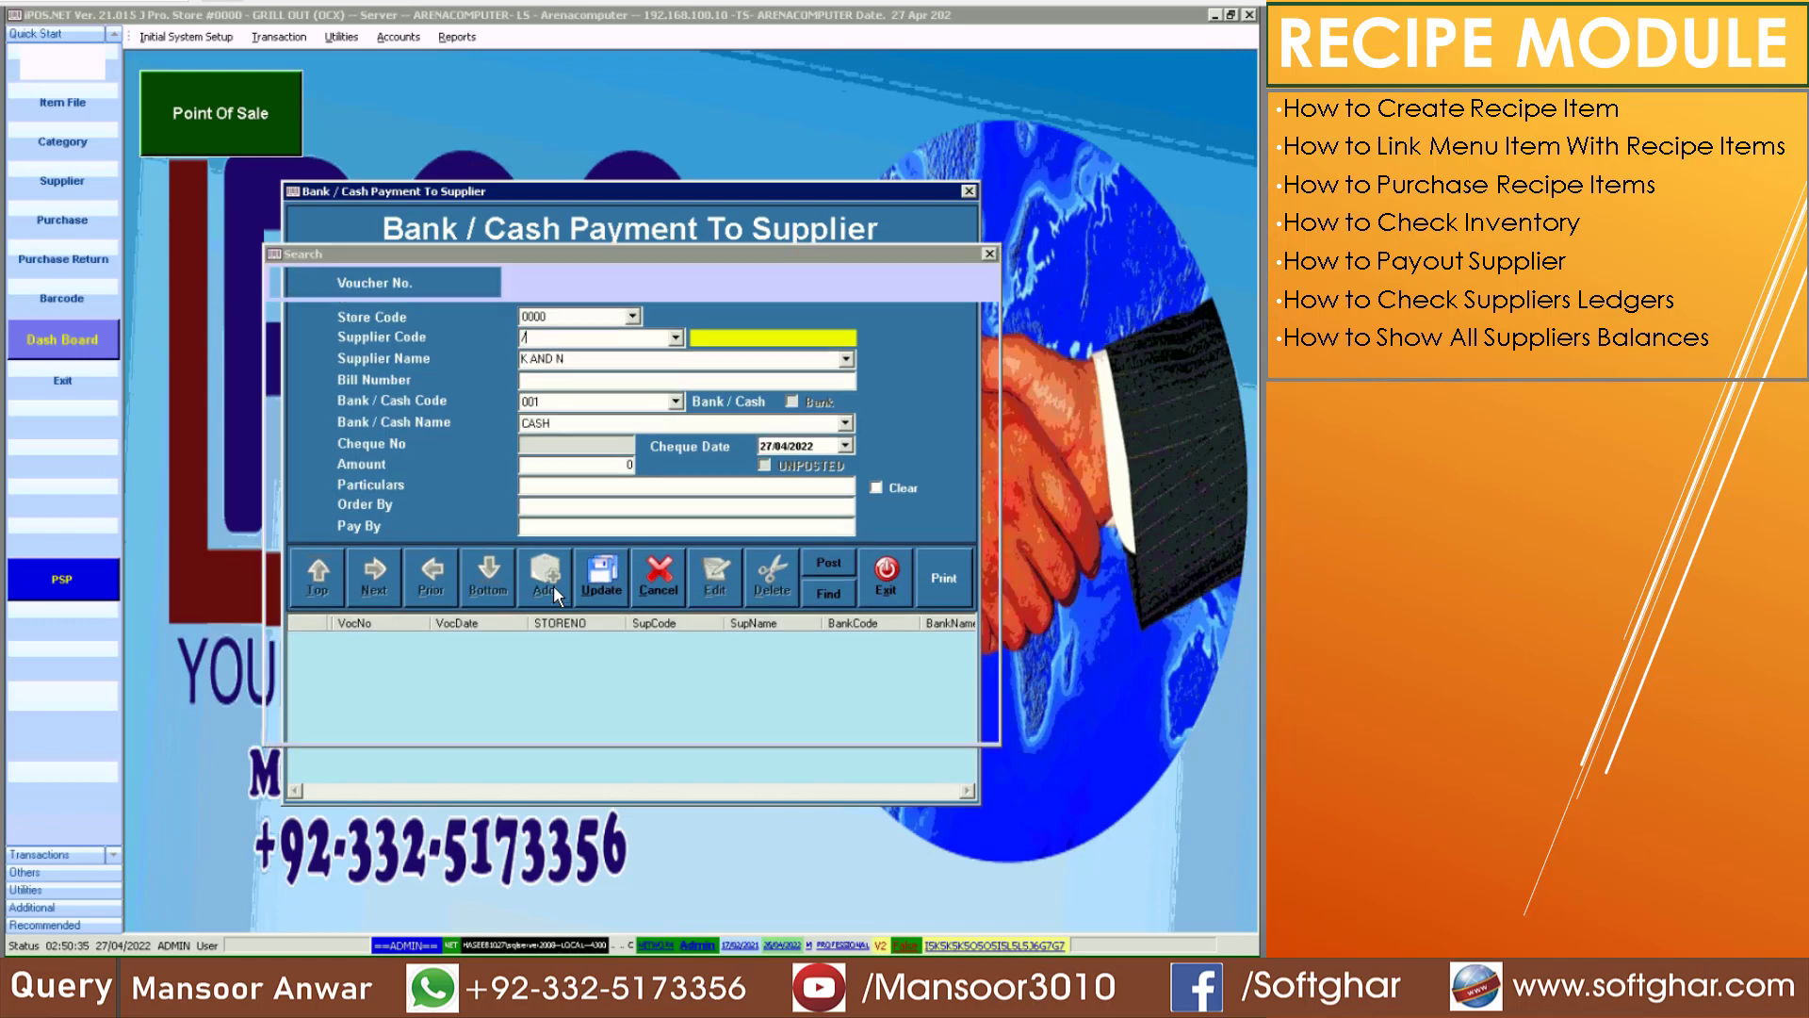
key(Down)
key(Return)
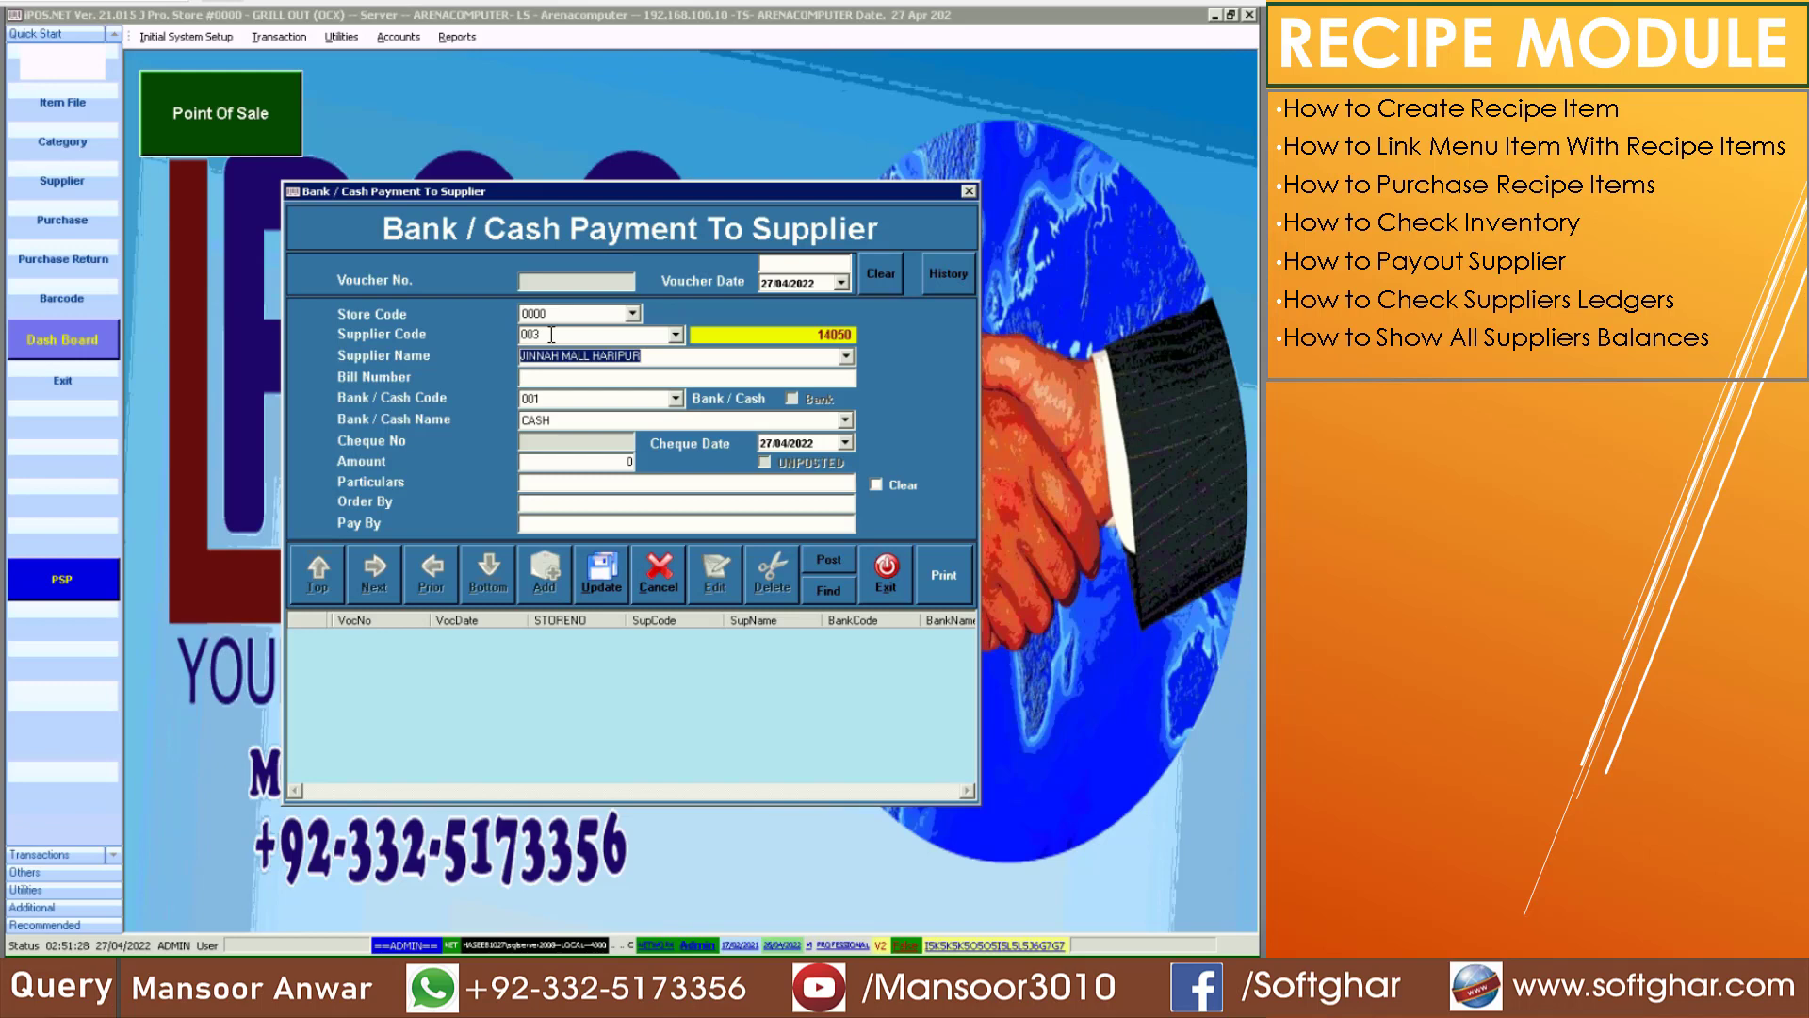
key(Return)
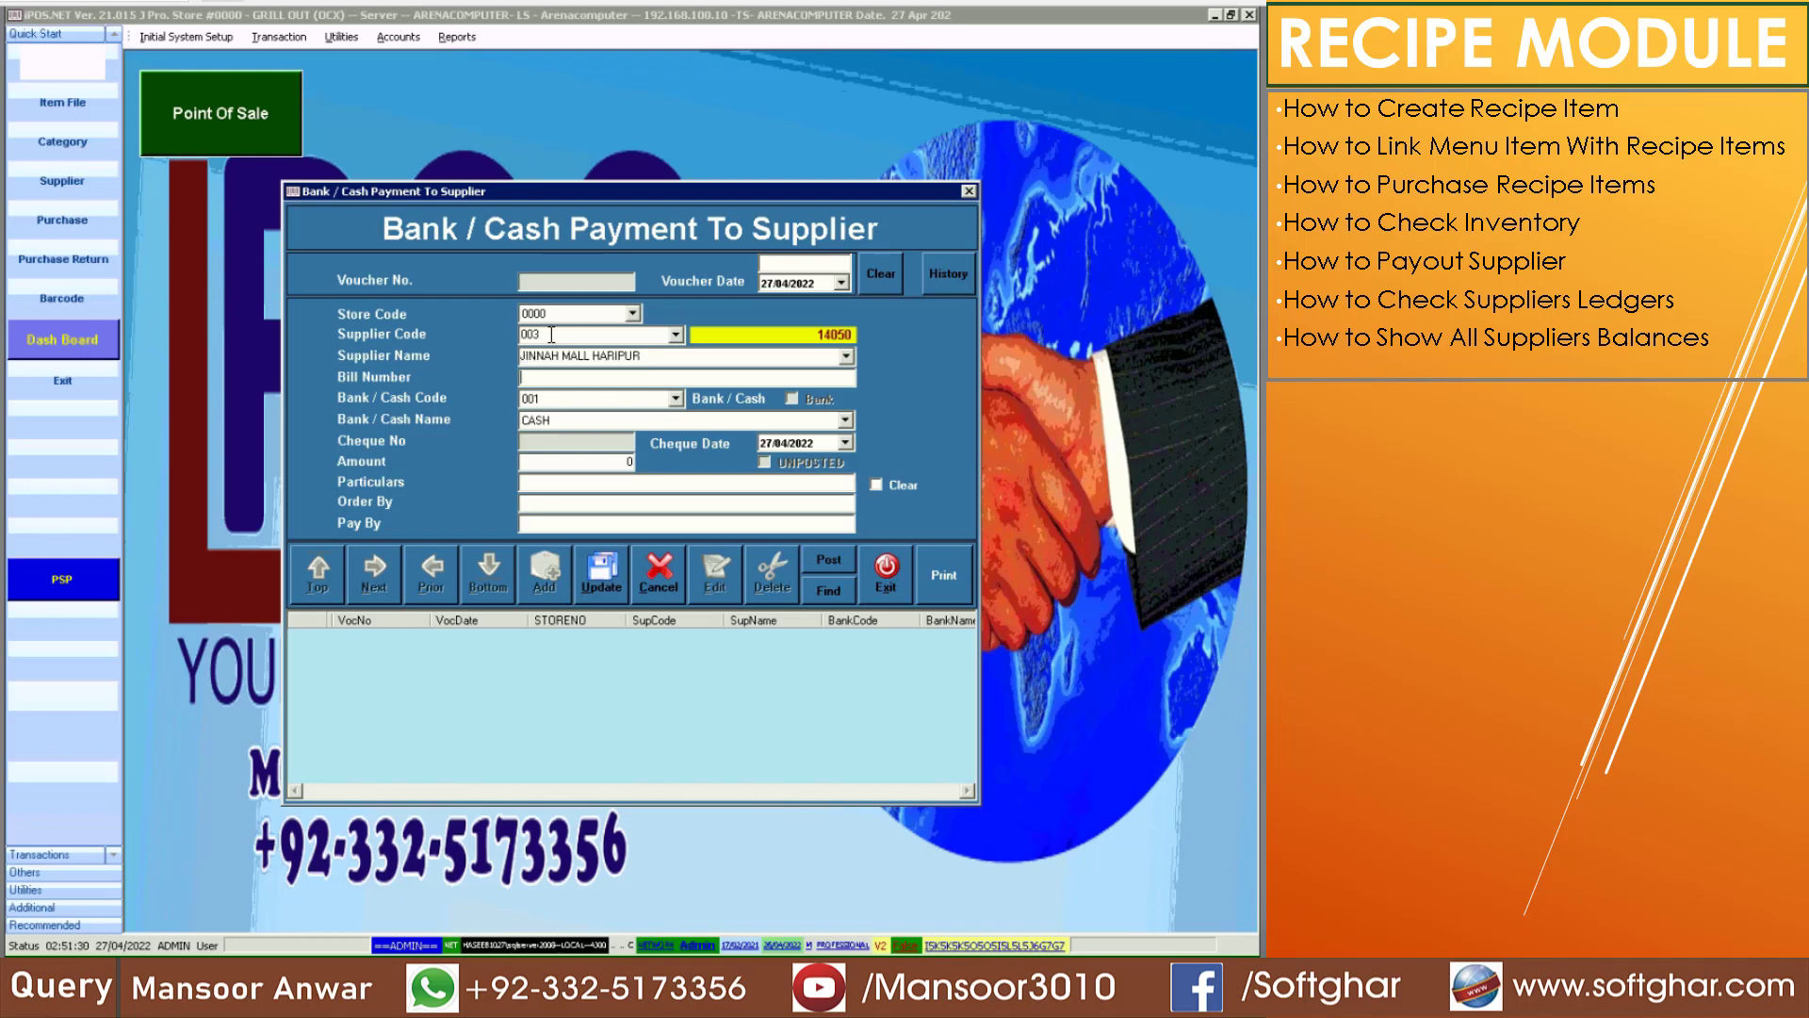
key(Return)
key(Return)
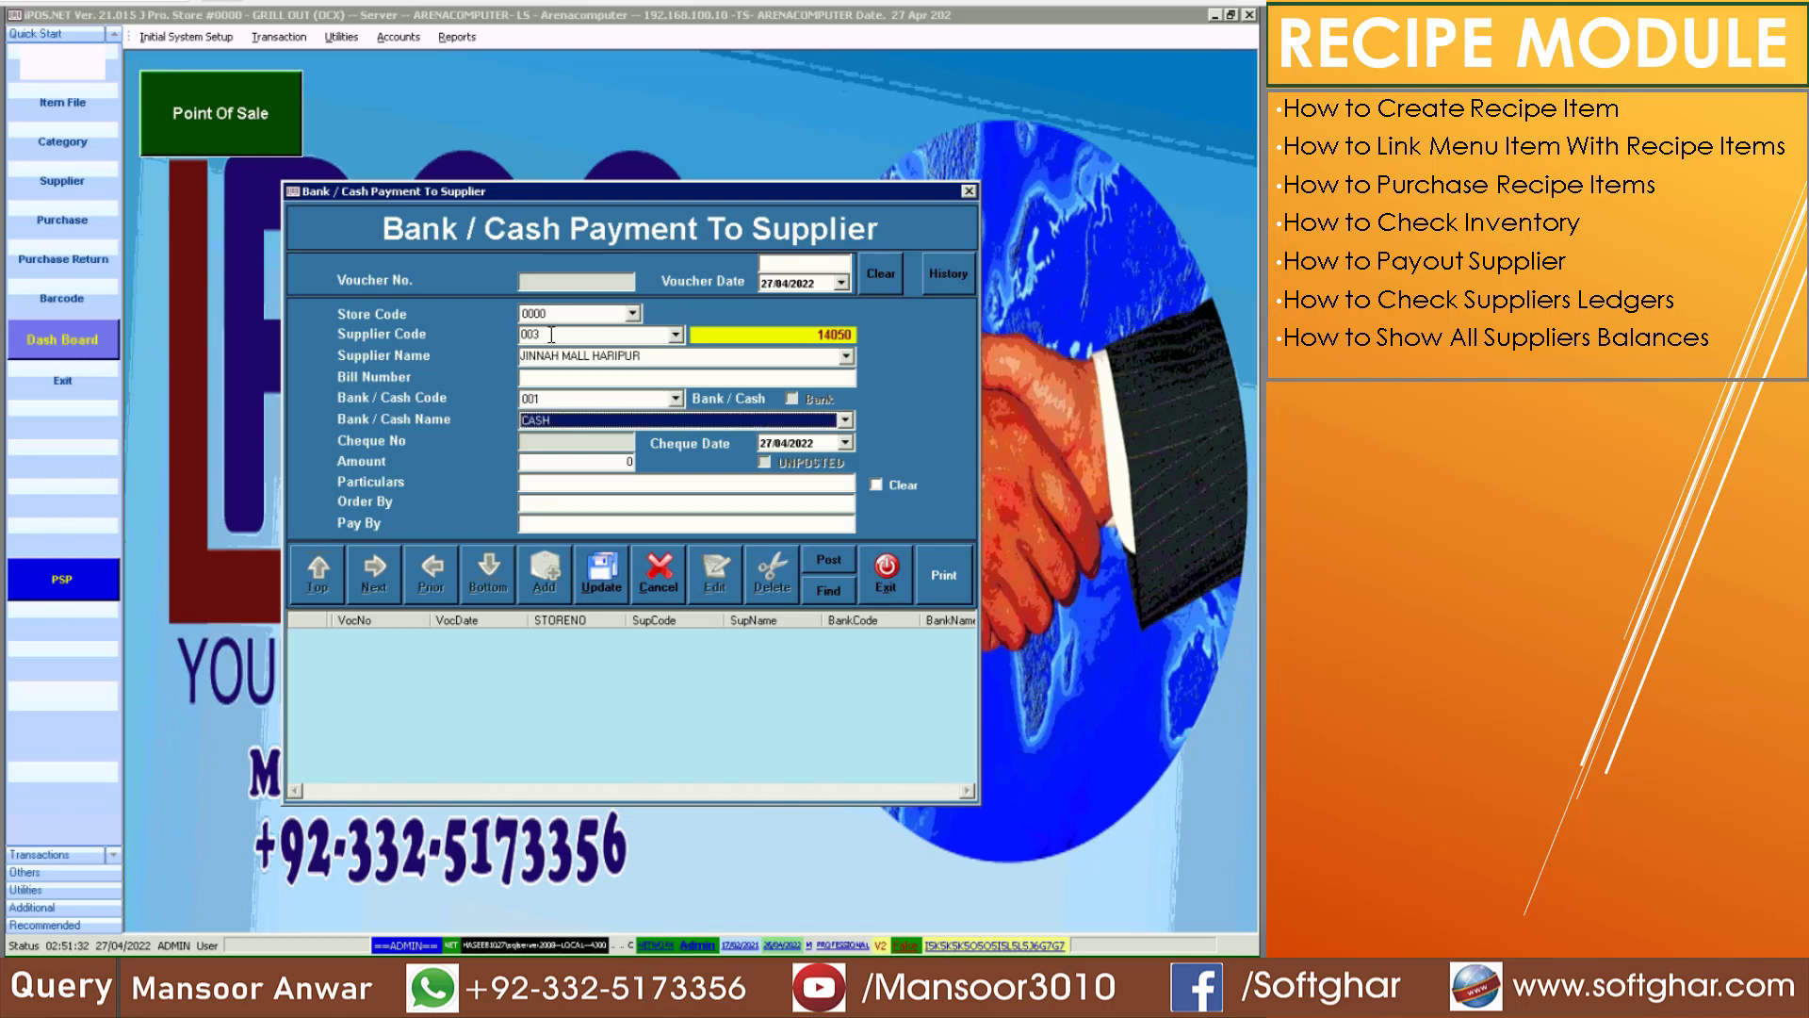
key(Return)
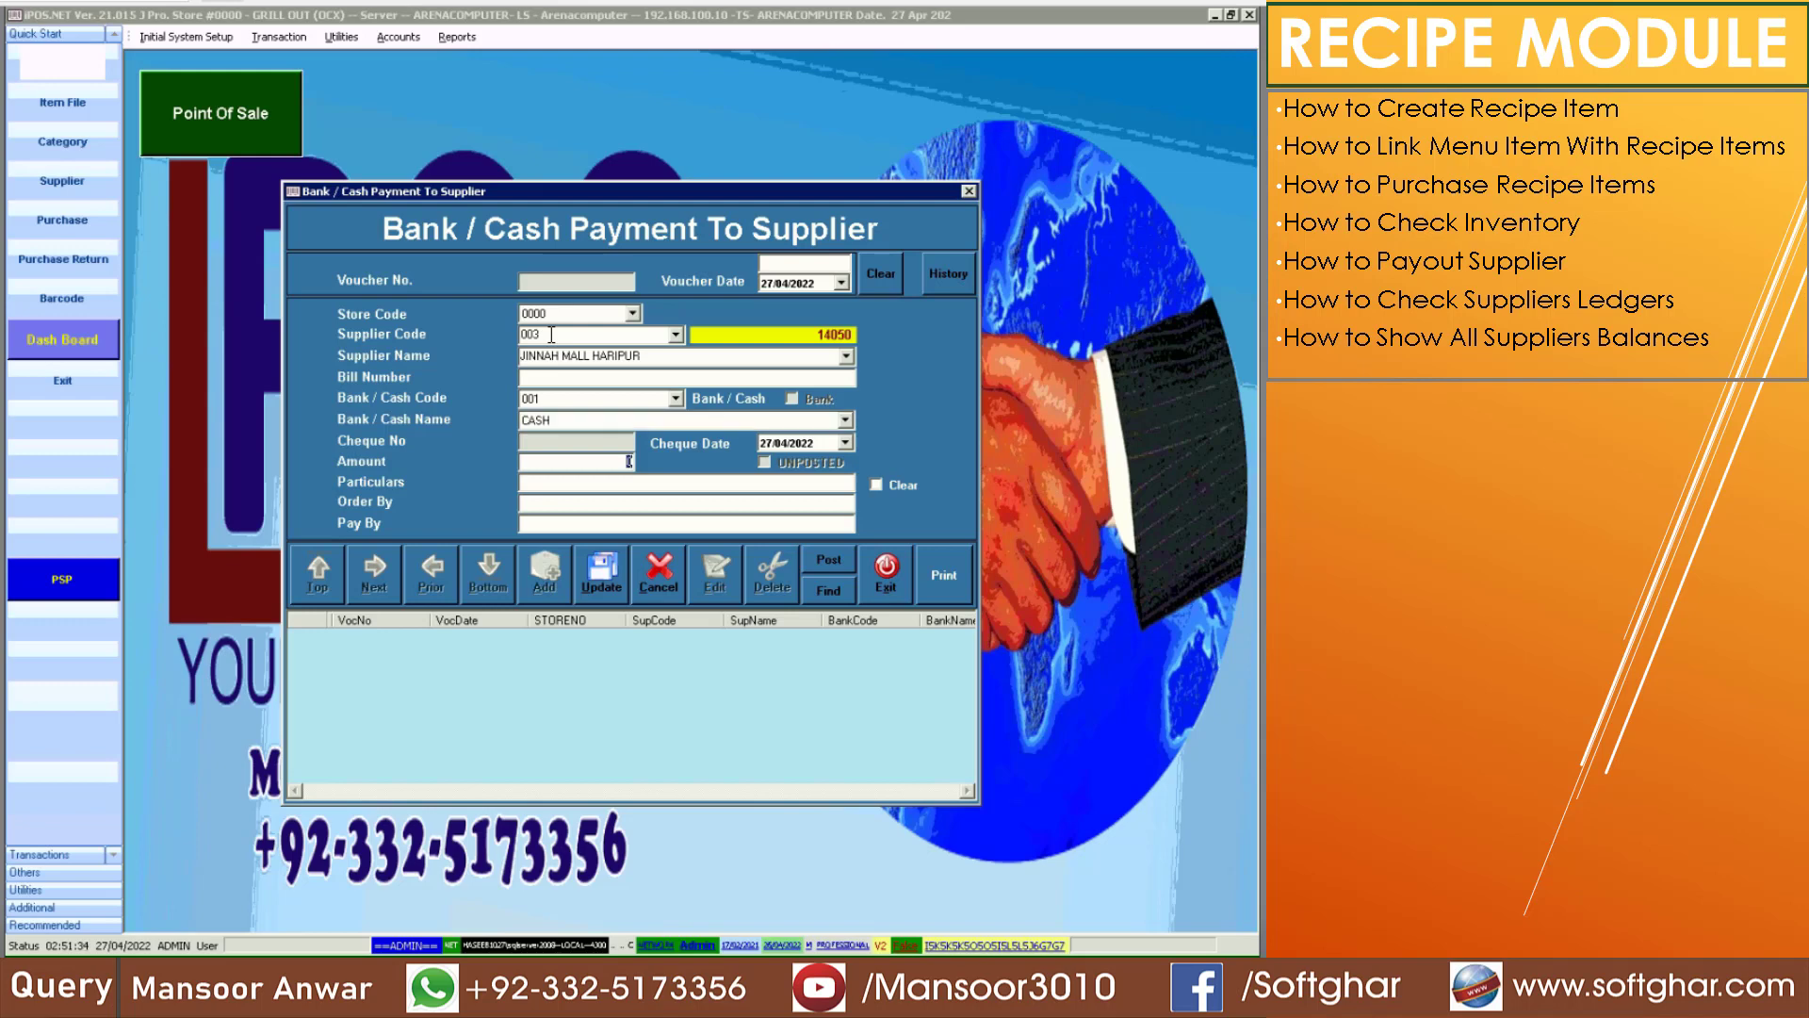
Enter a payment amount of 10000 with particulars CASH PAYMENT, Order By ABC and Pay By XYZ
text(10000)
key(Return)
text(CASH PAY)
text(MENT)
text(ABC)
text(X)
text(YZ)
key(Return)
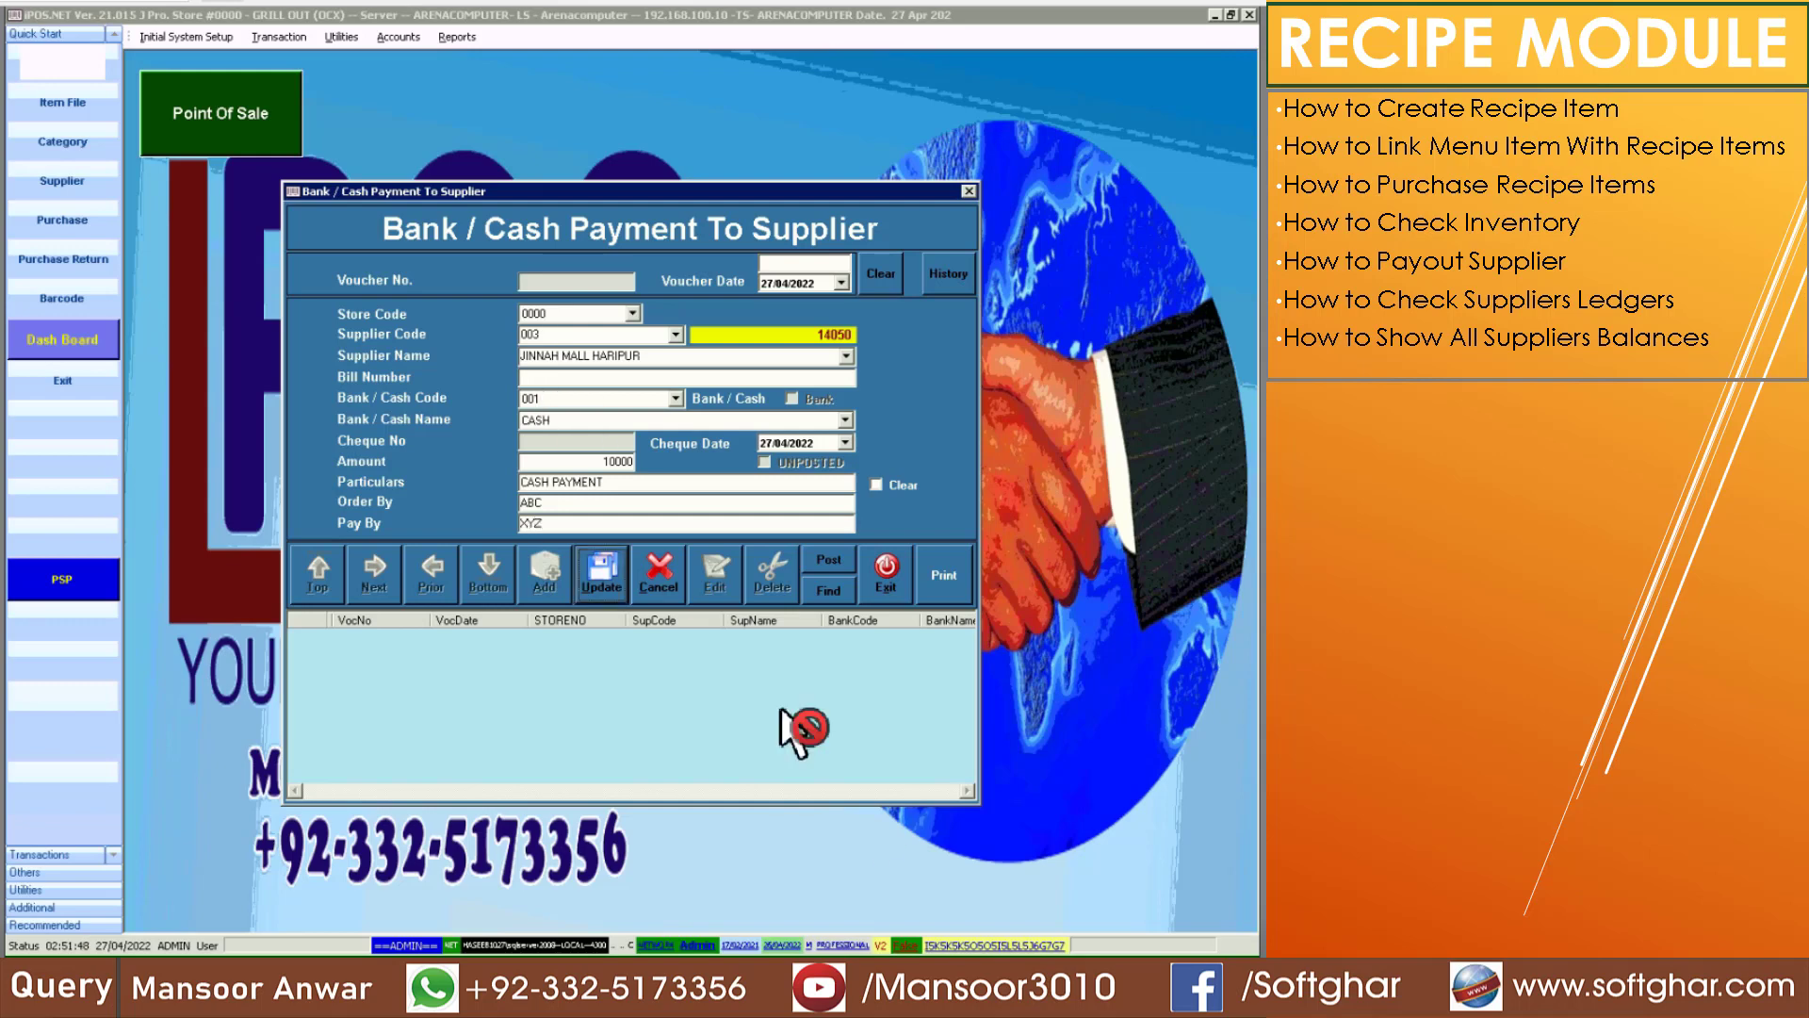
Save and post the supplier payment voucher, then exit the payment form
key(Return)
click(680, 555)
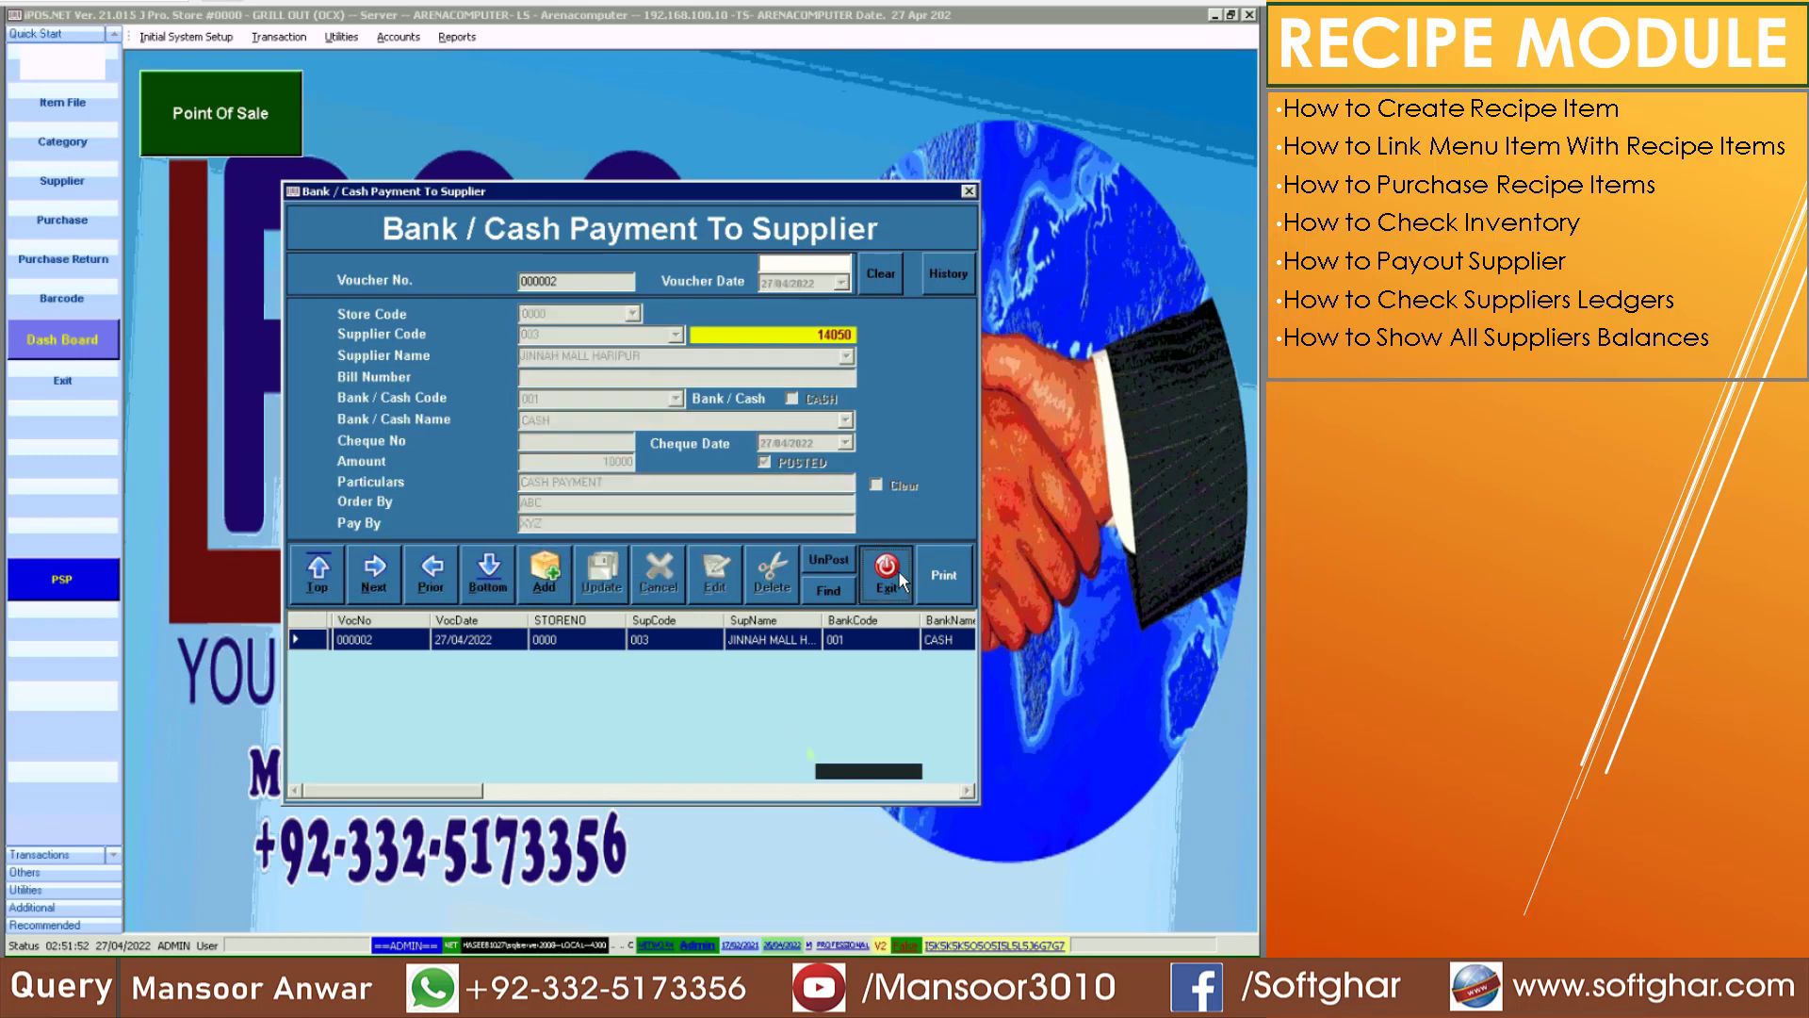
click(897, 571)
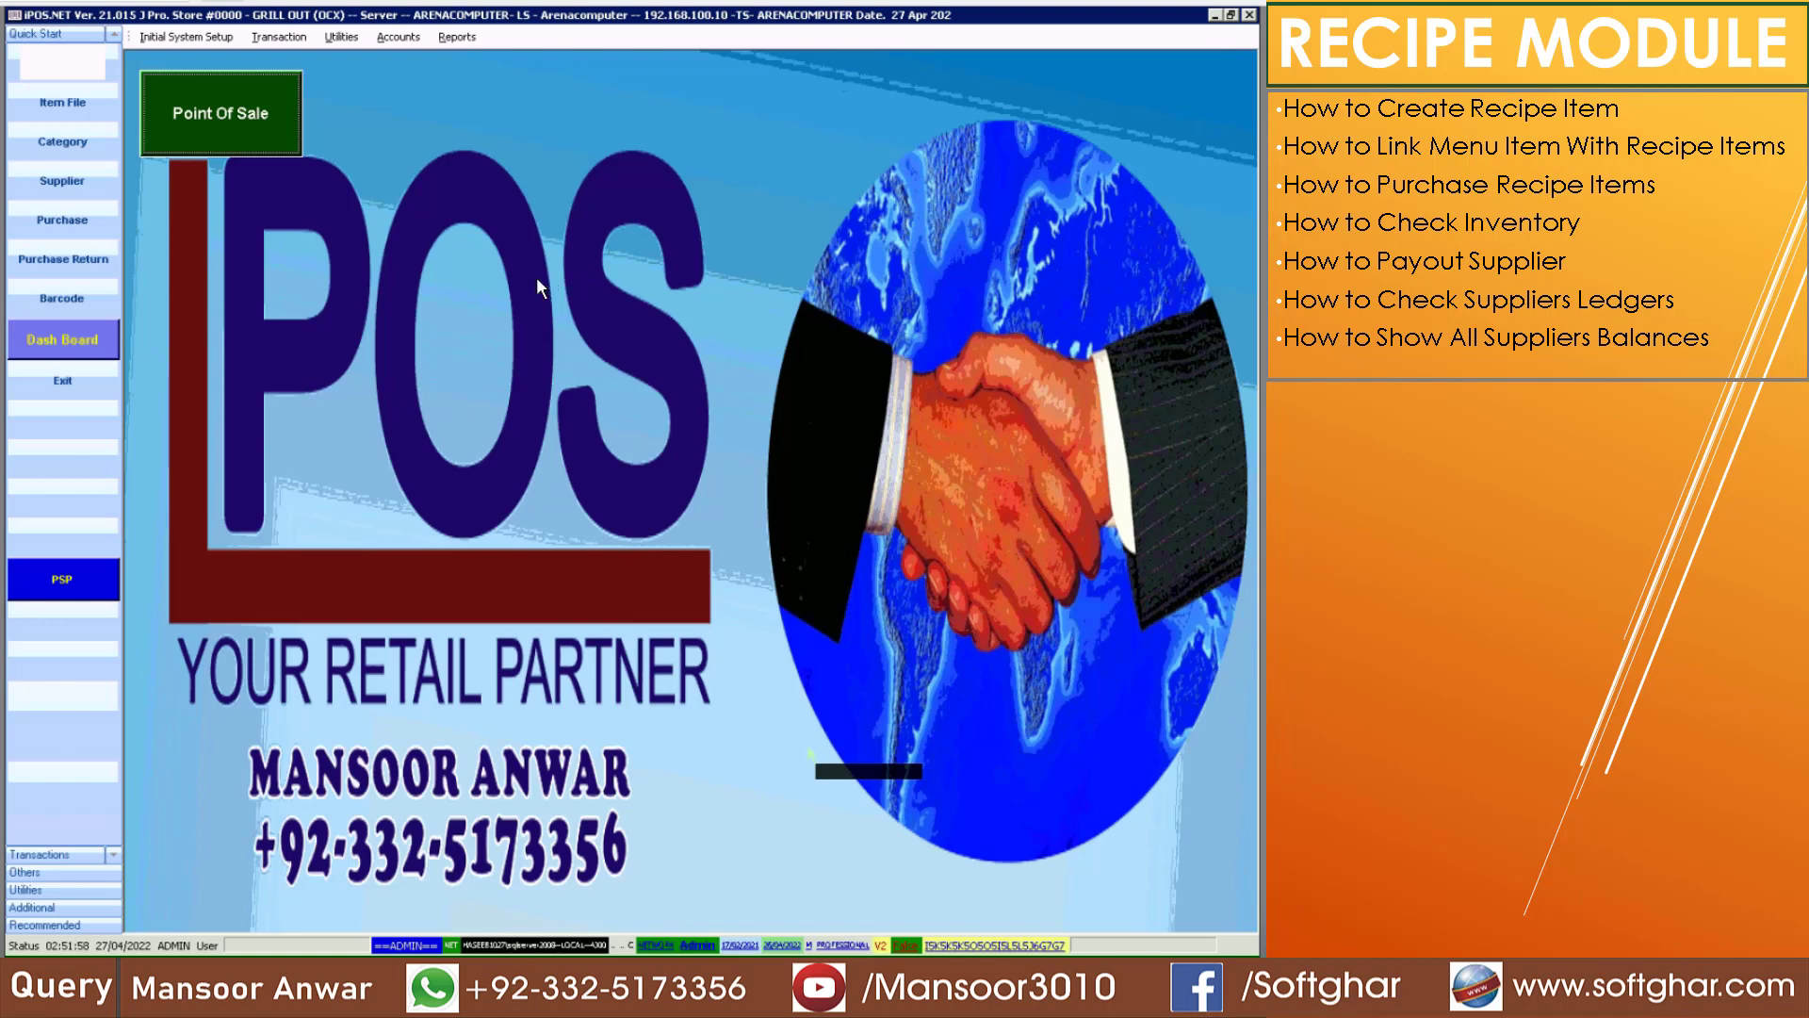
Generate the Debit Credit report of supplier transactions for supplier 003 JINNAH MALL HARIPUR using the Microsoft XPS Document Writer printer
click(456, 36)
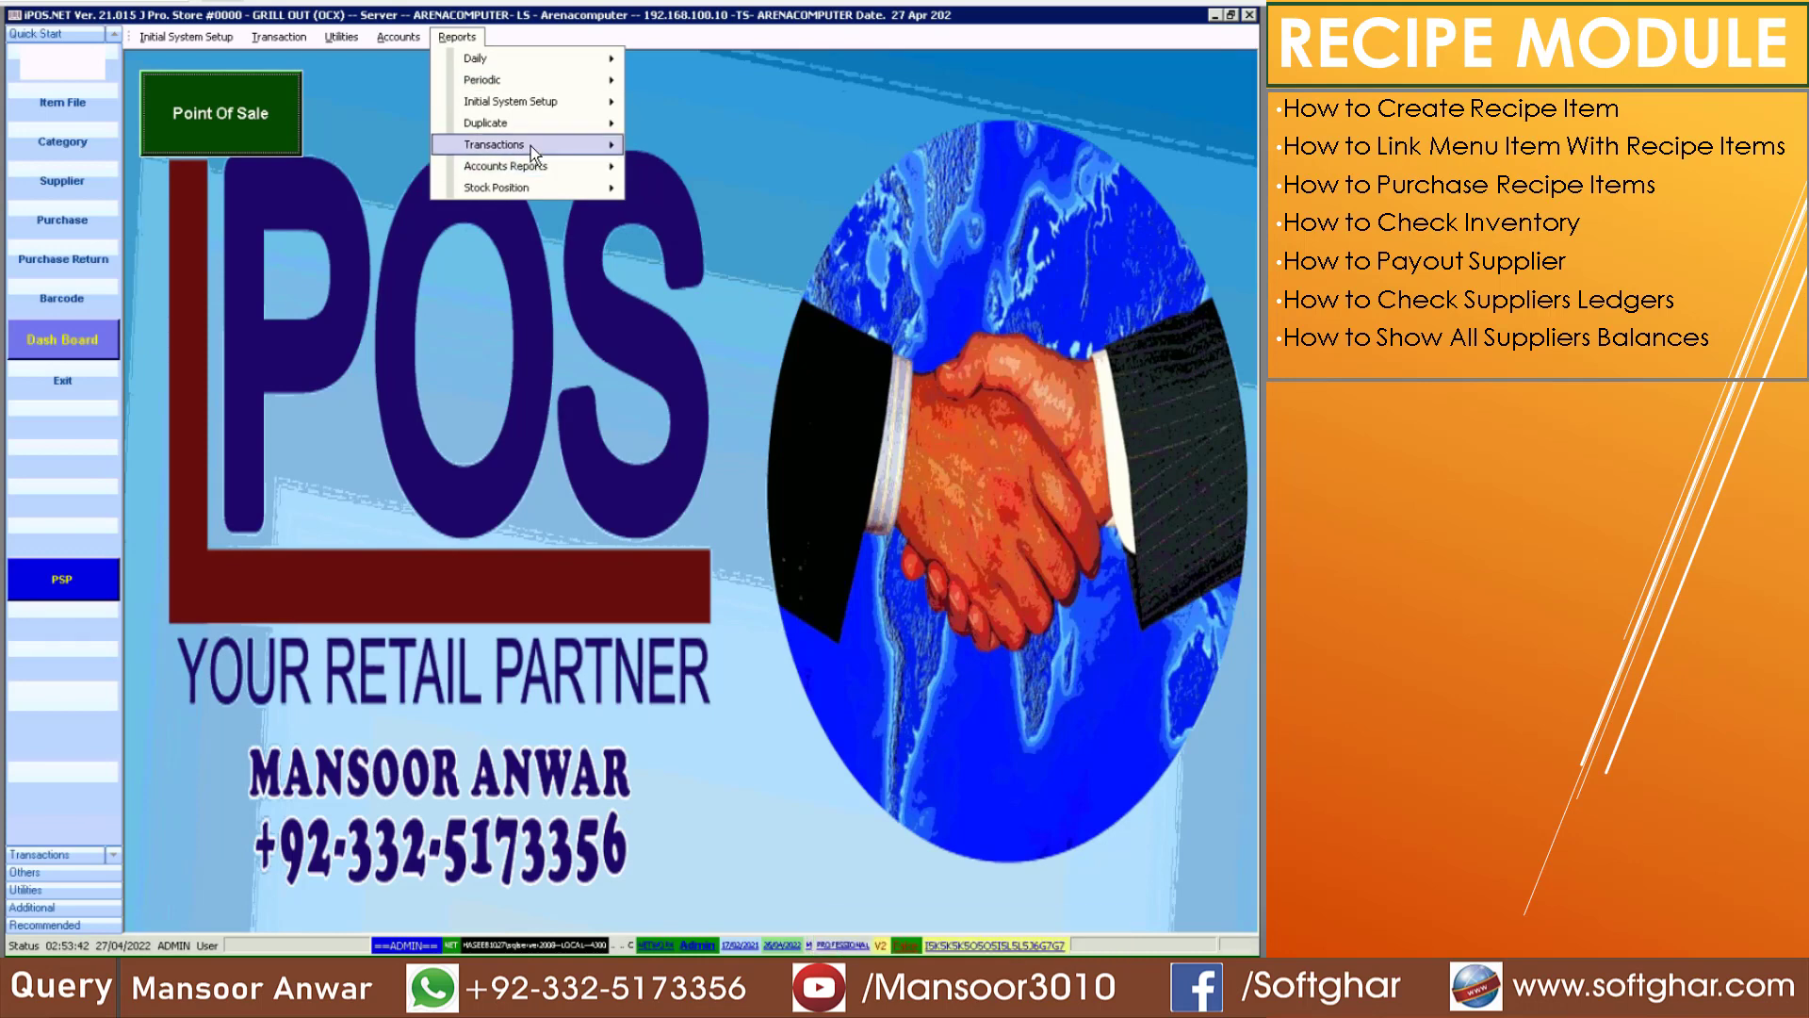
mouse_move(529, 145)
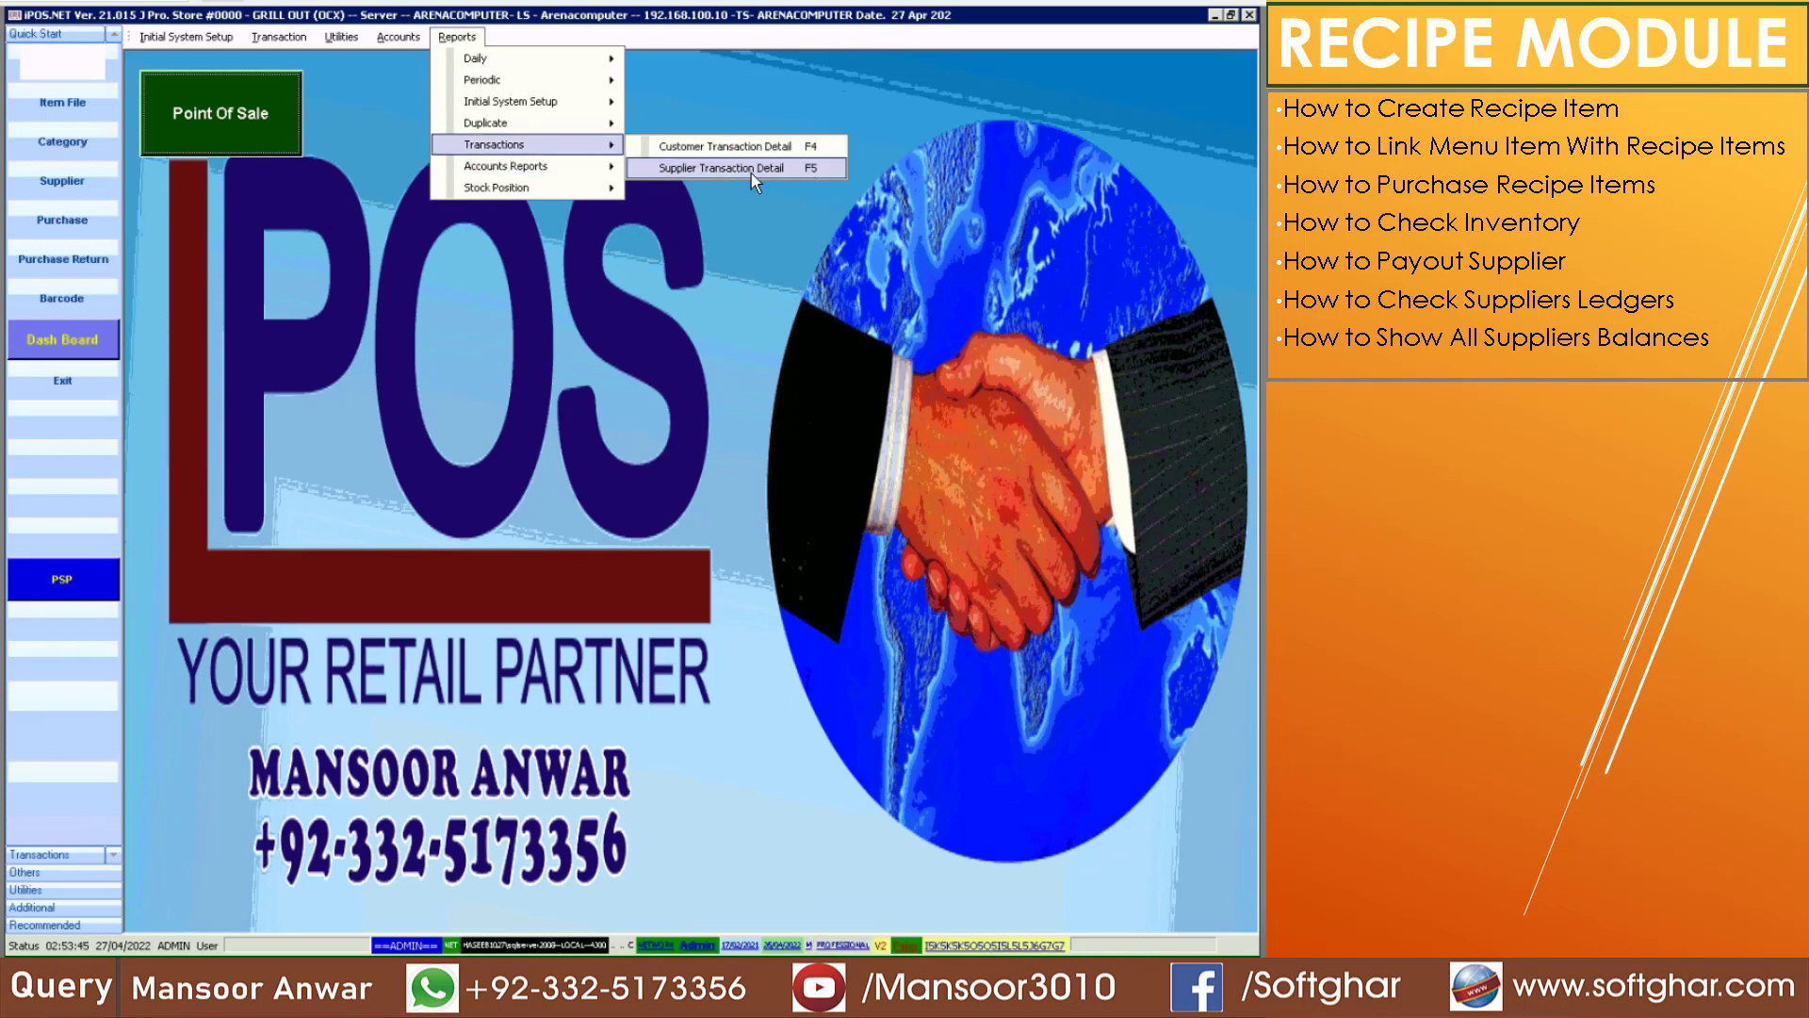
click(816, 170)
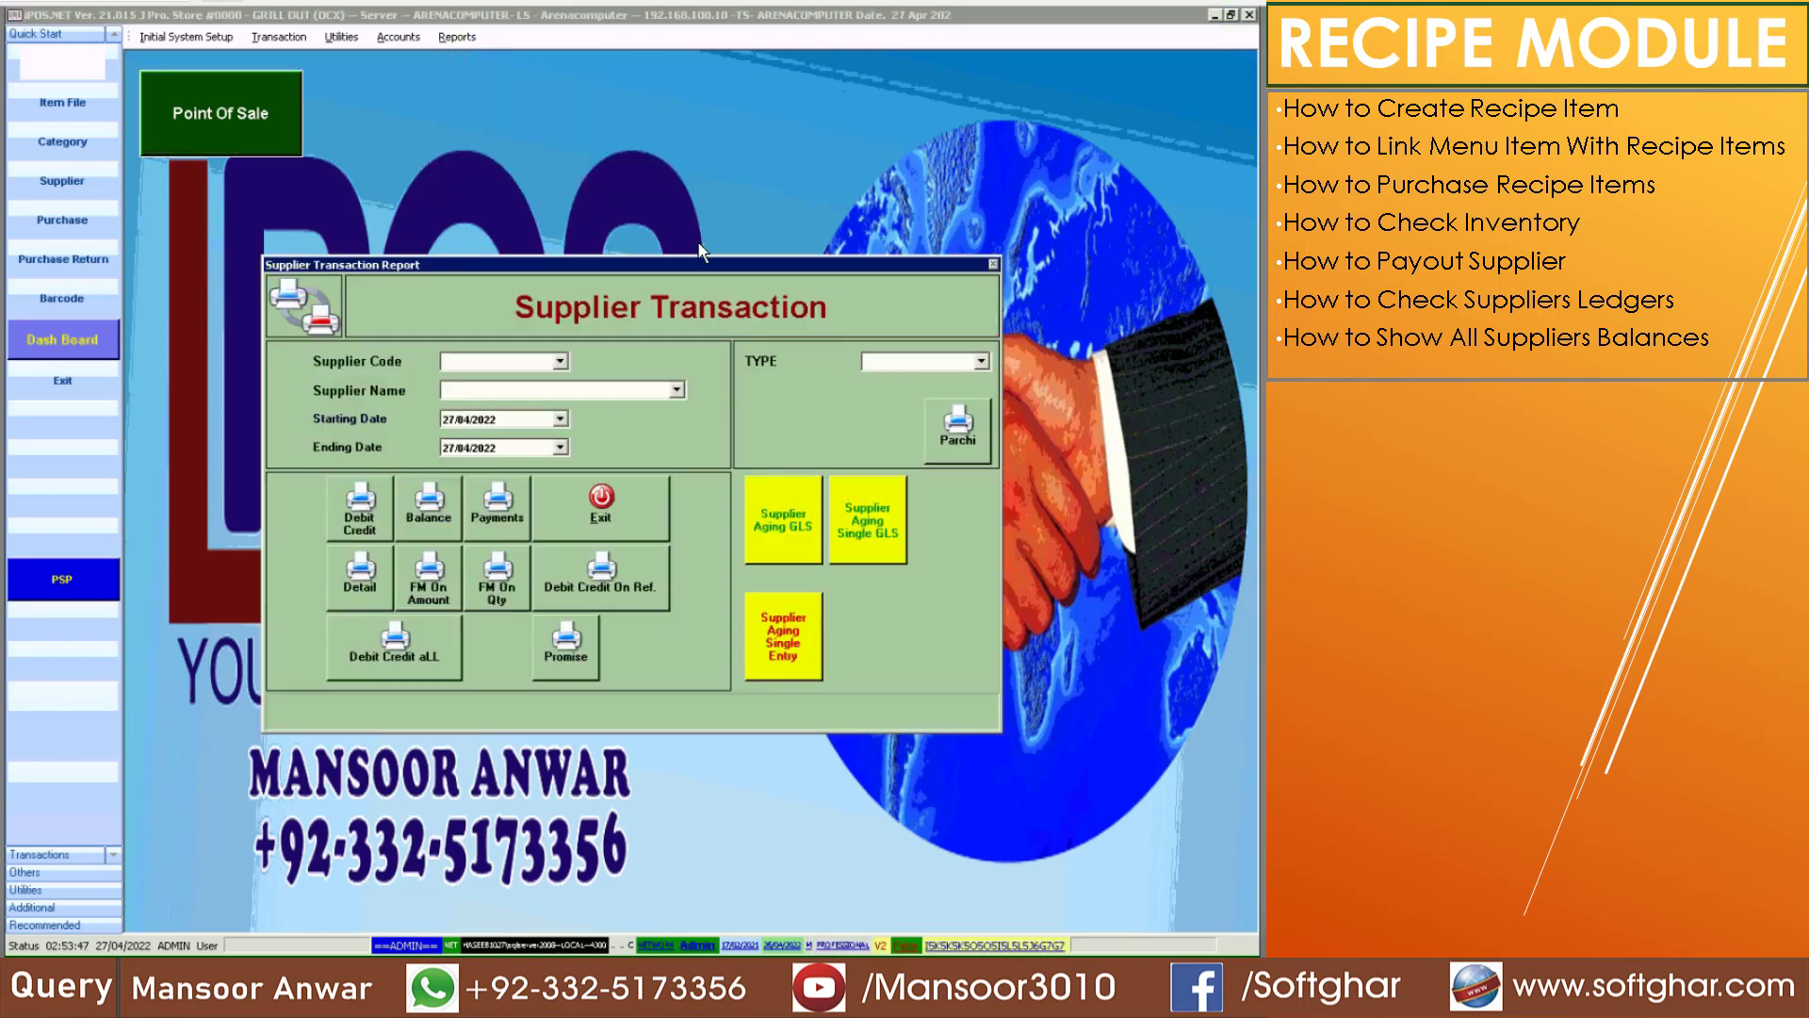
click(370, 523)
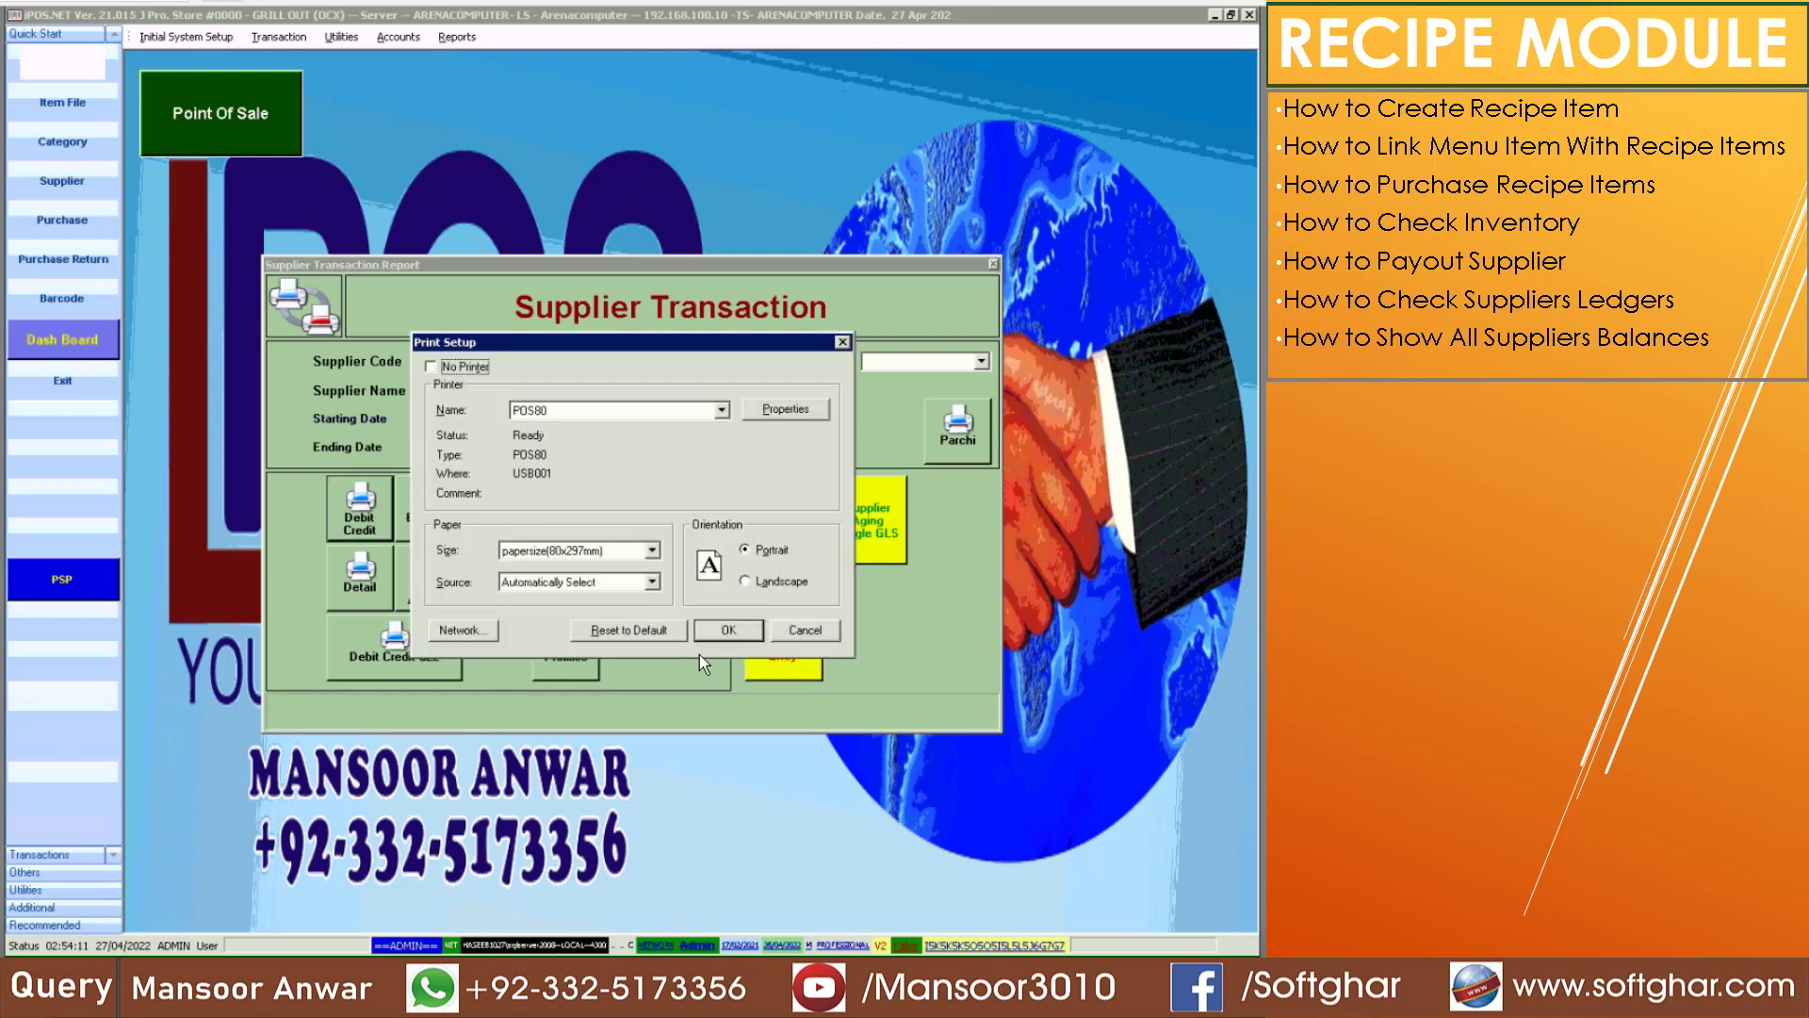
click(606, 412)
click(552, 454)
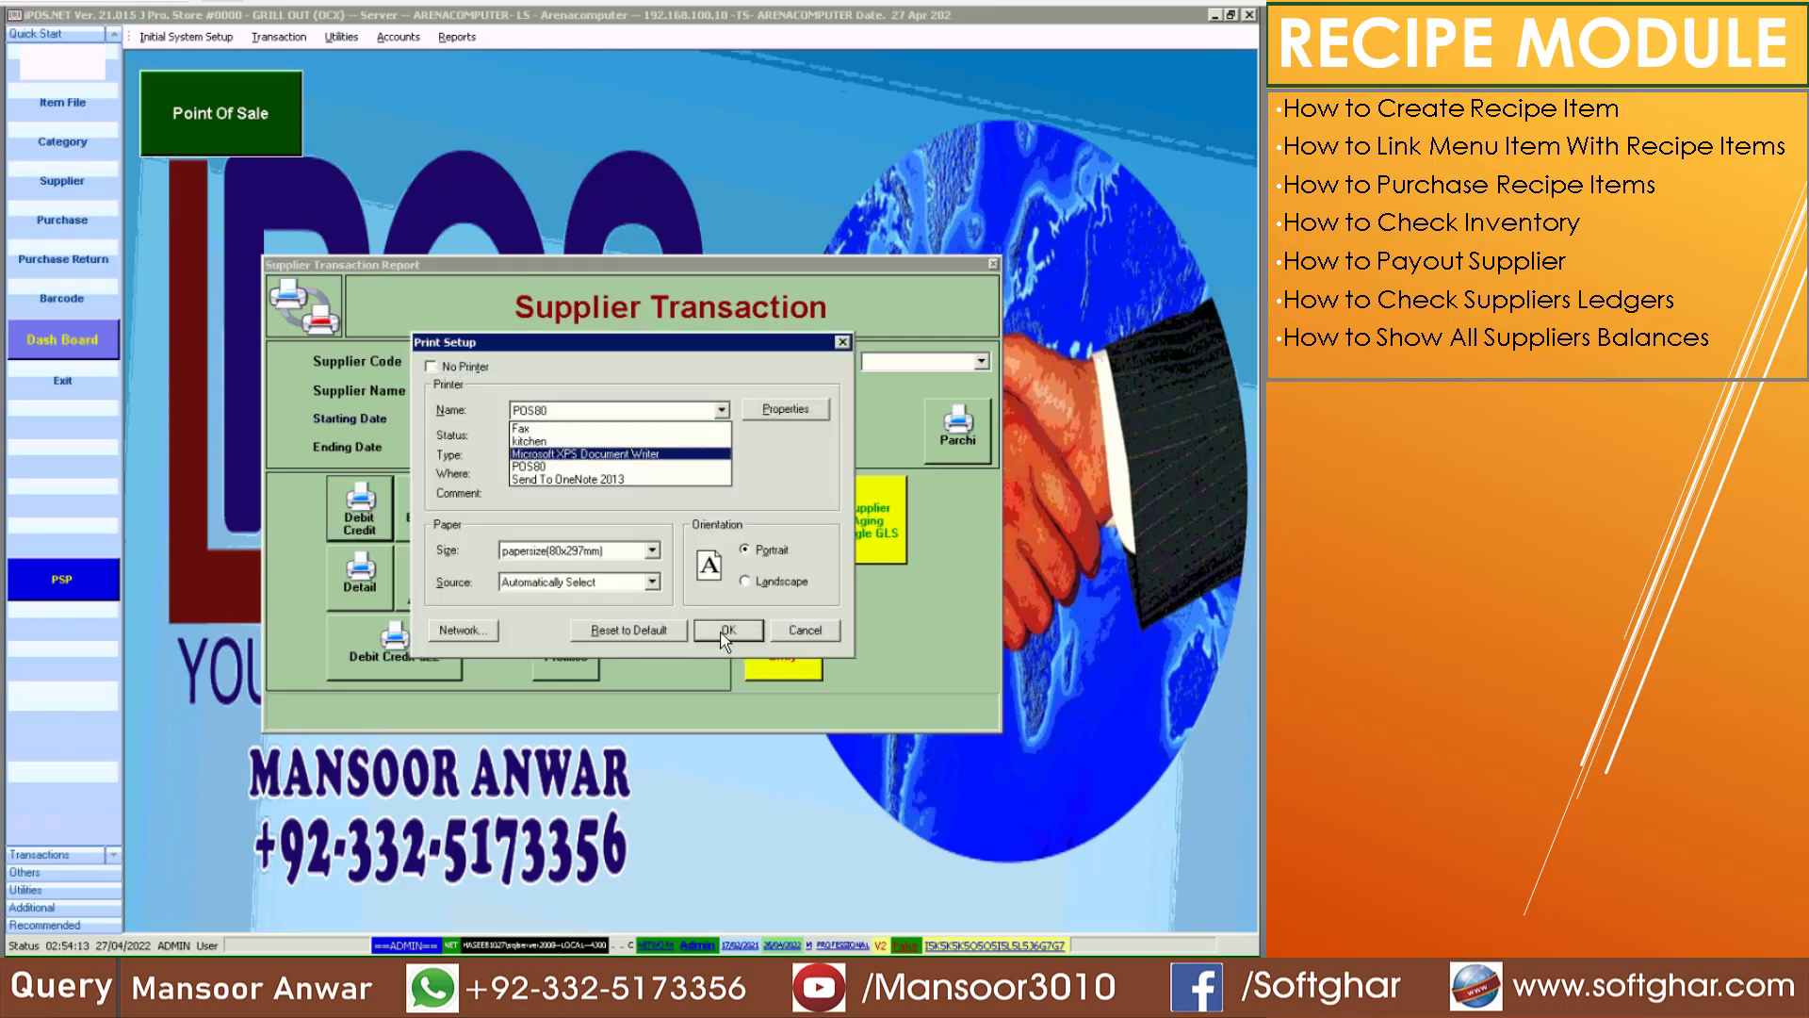
click(725, 622)
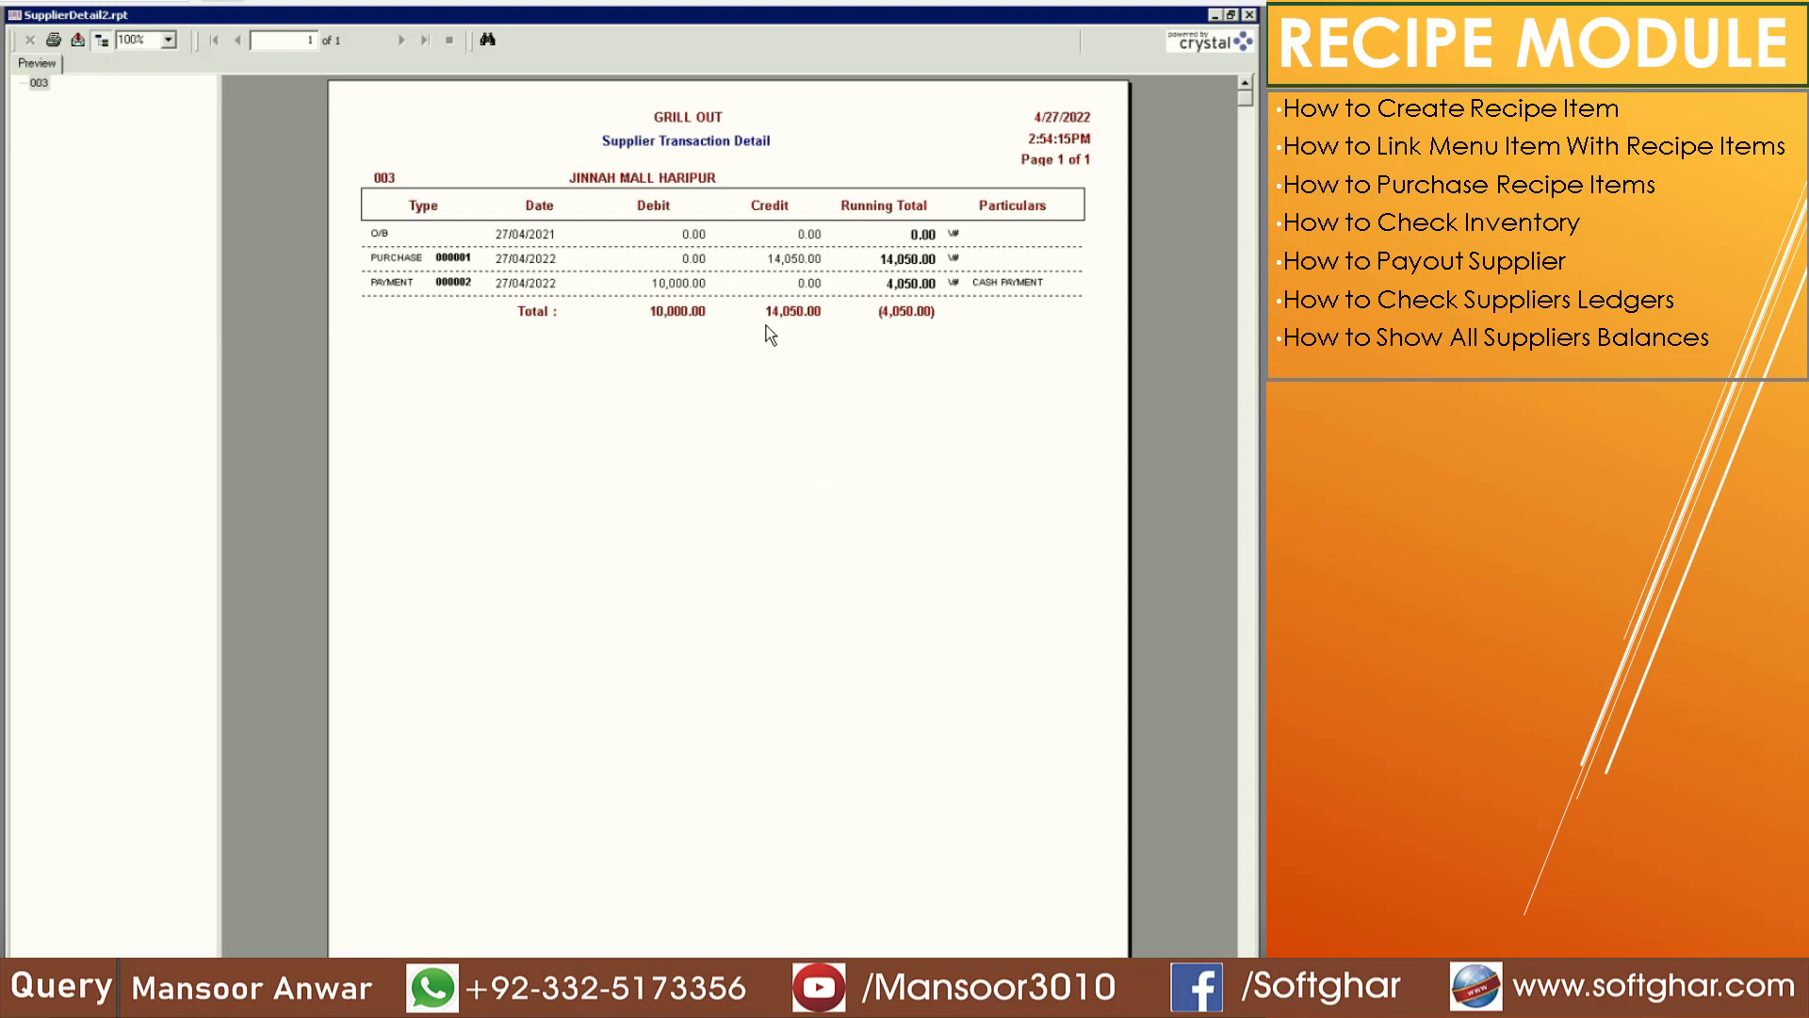
Examine the purchase, payment, debit and running total entries in supplier 003's transaction detail report, then close the report and its form
mouse_move(388, 259)
mouse_down()
mouse_move(793, 253)
mouse_move(848, 282)
mouse_up()
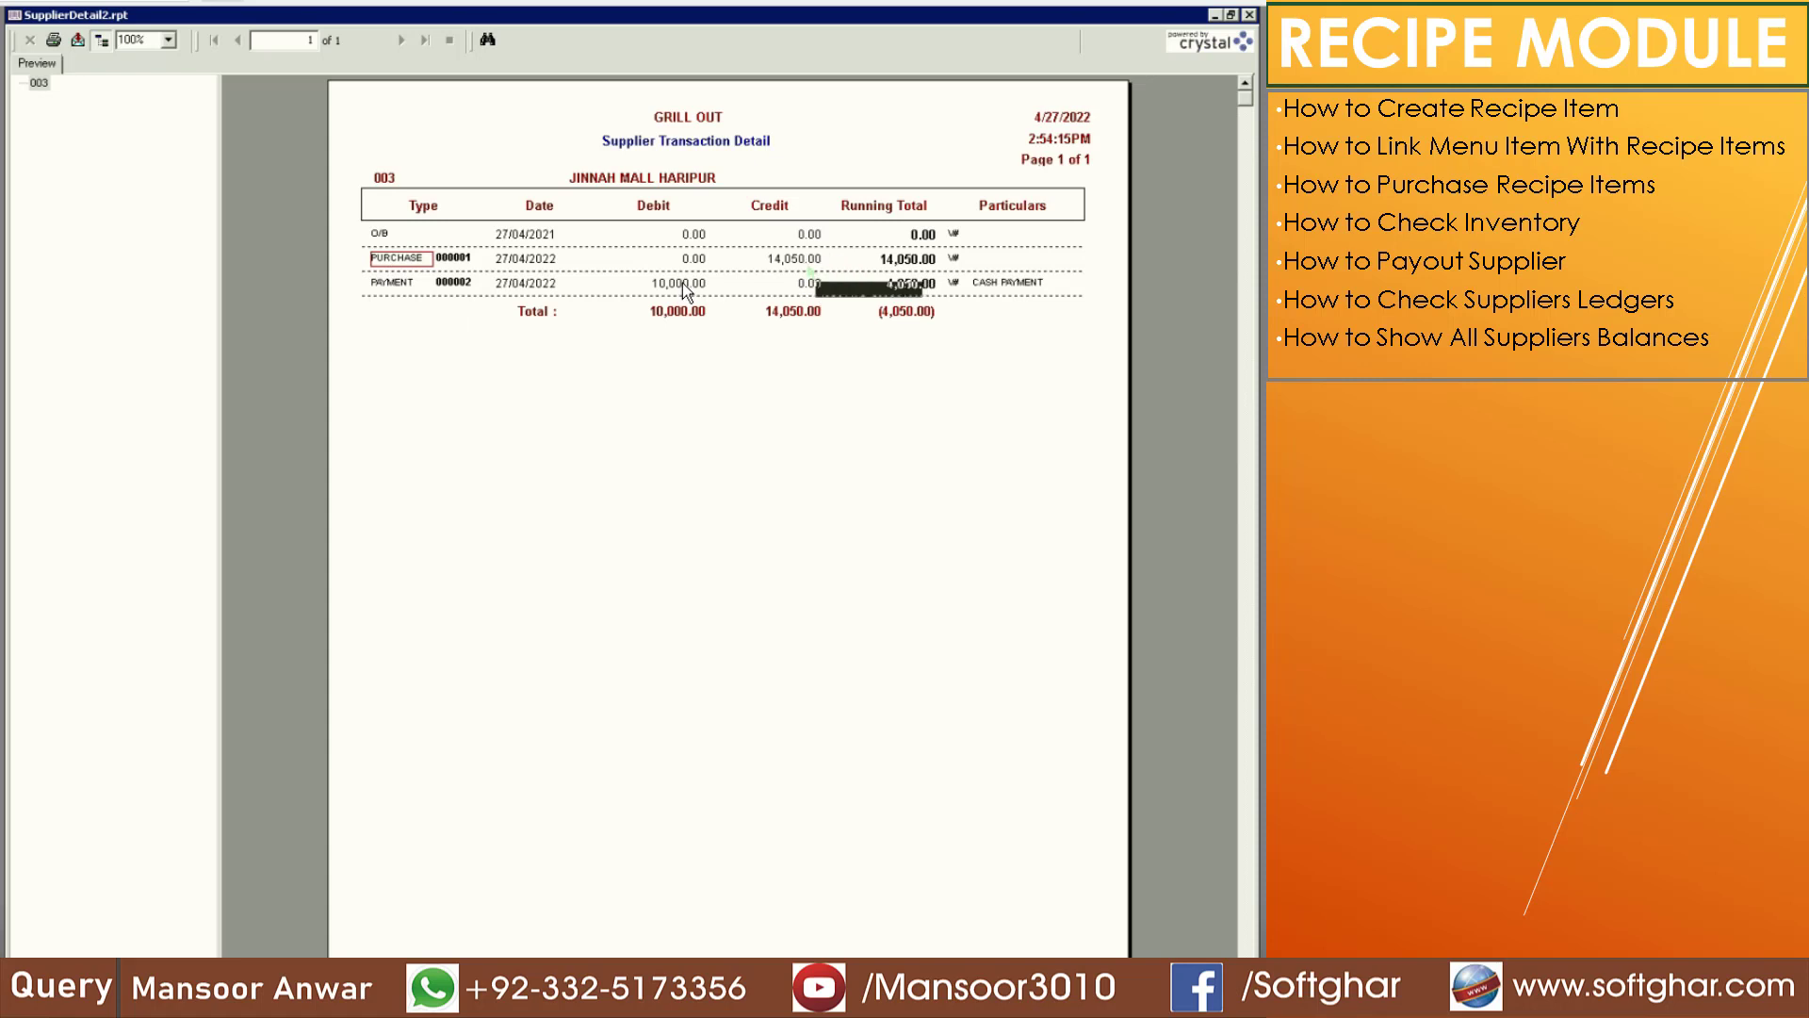
click(682, 283)
click(682, 312)
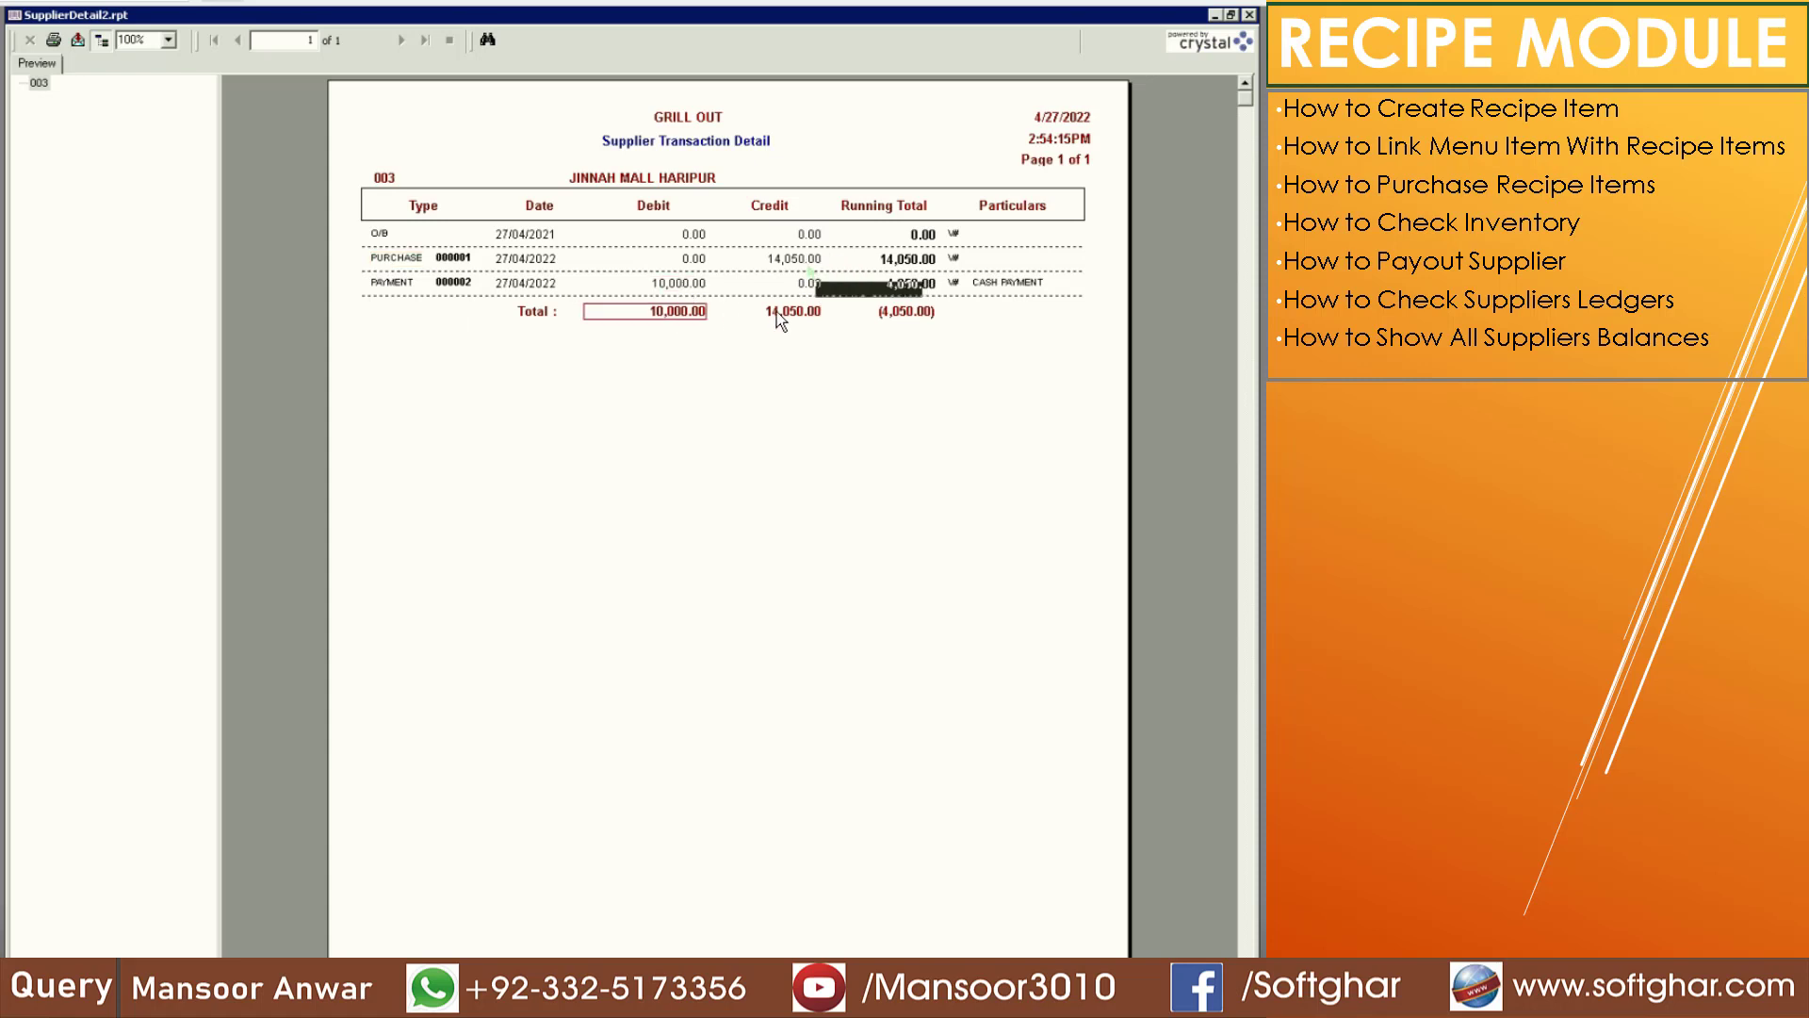
click(906, 314)
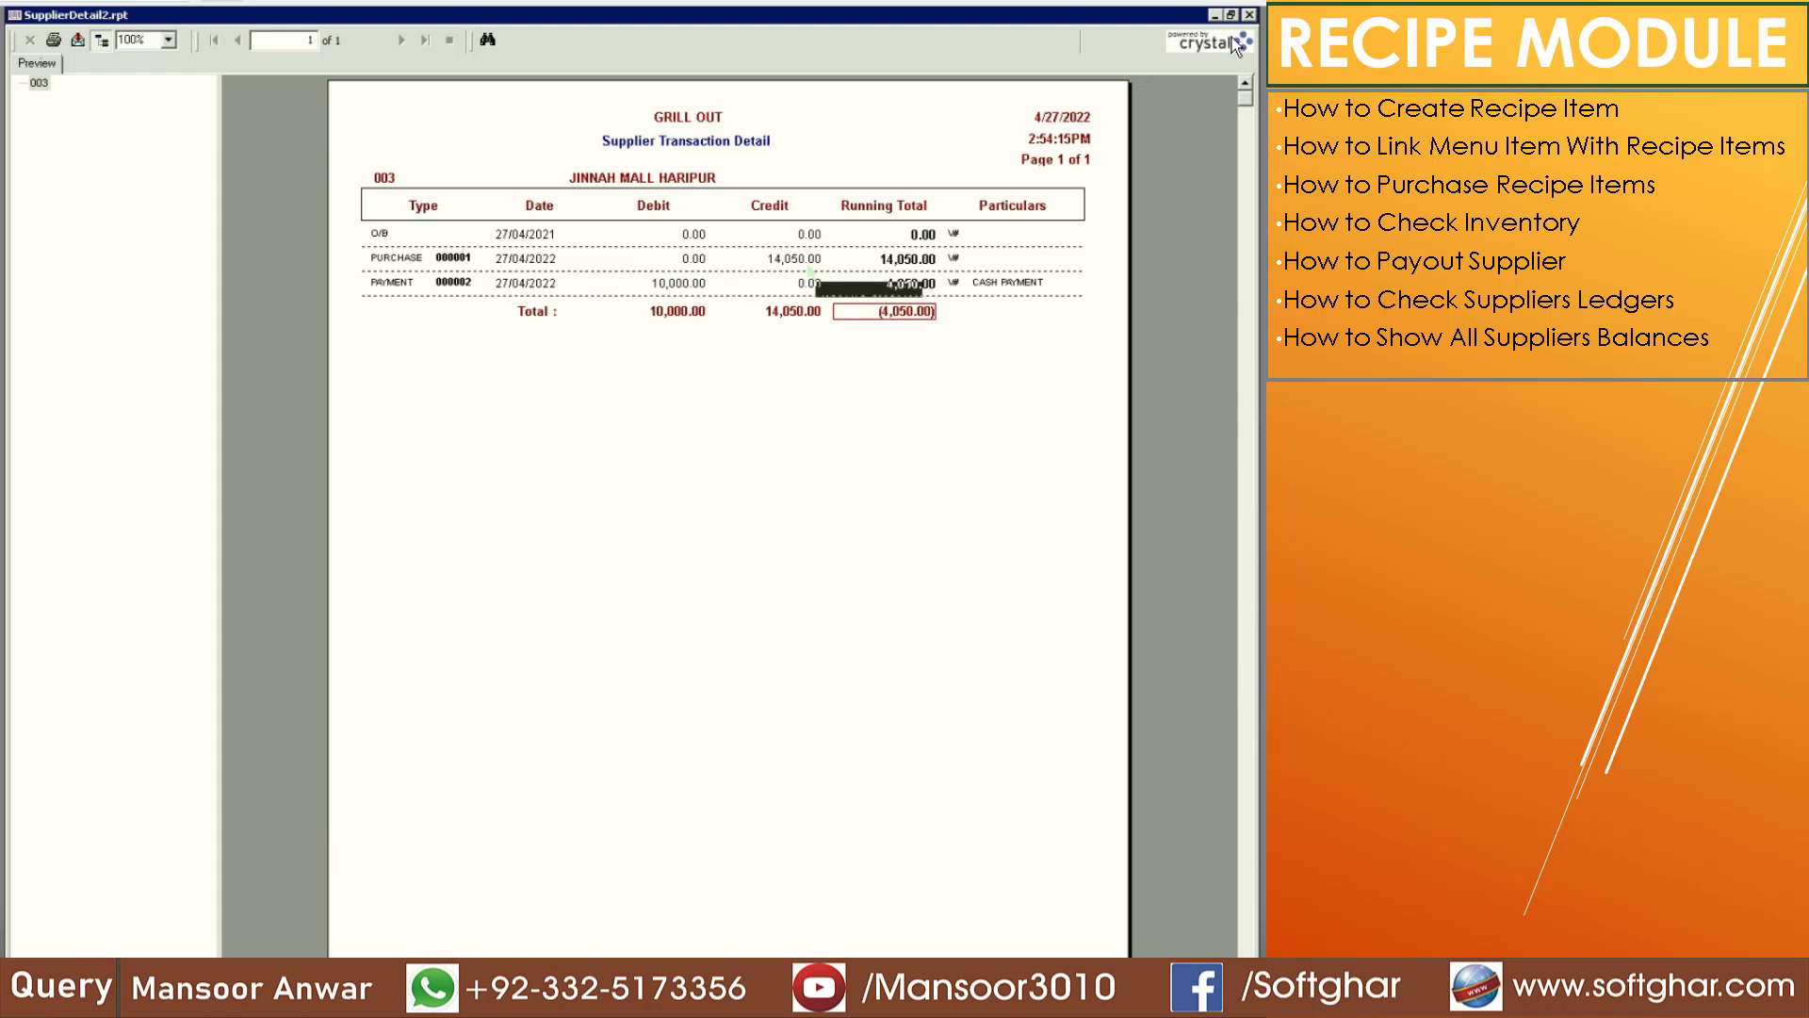
click(1249, 15)
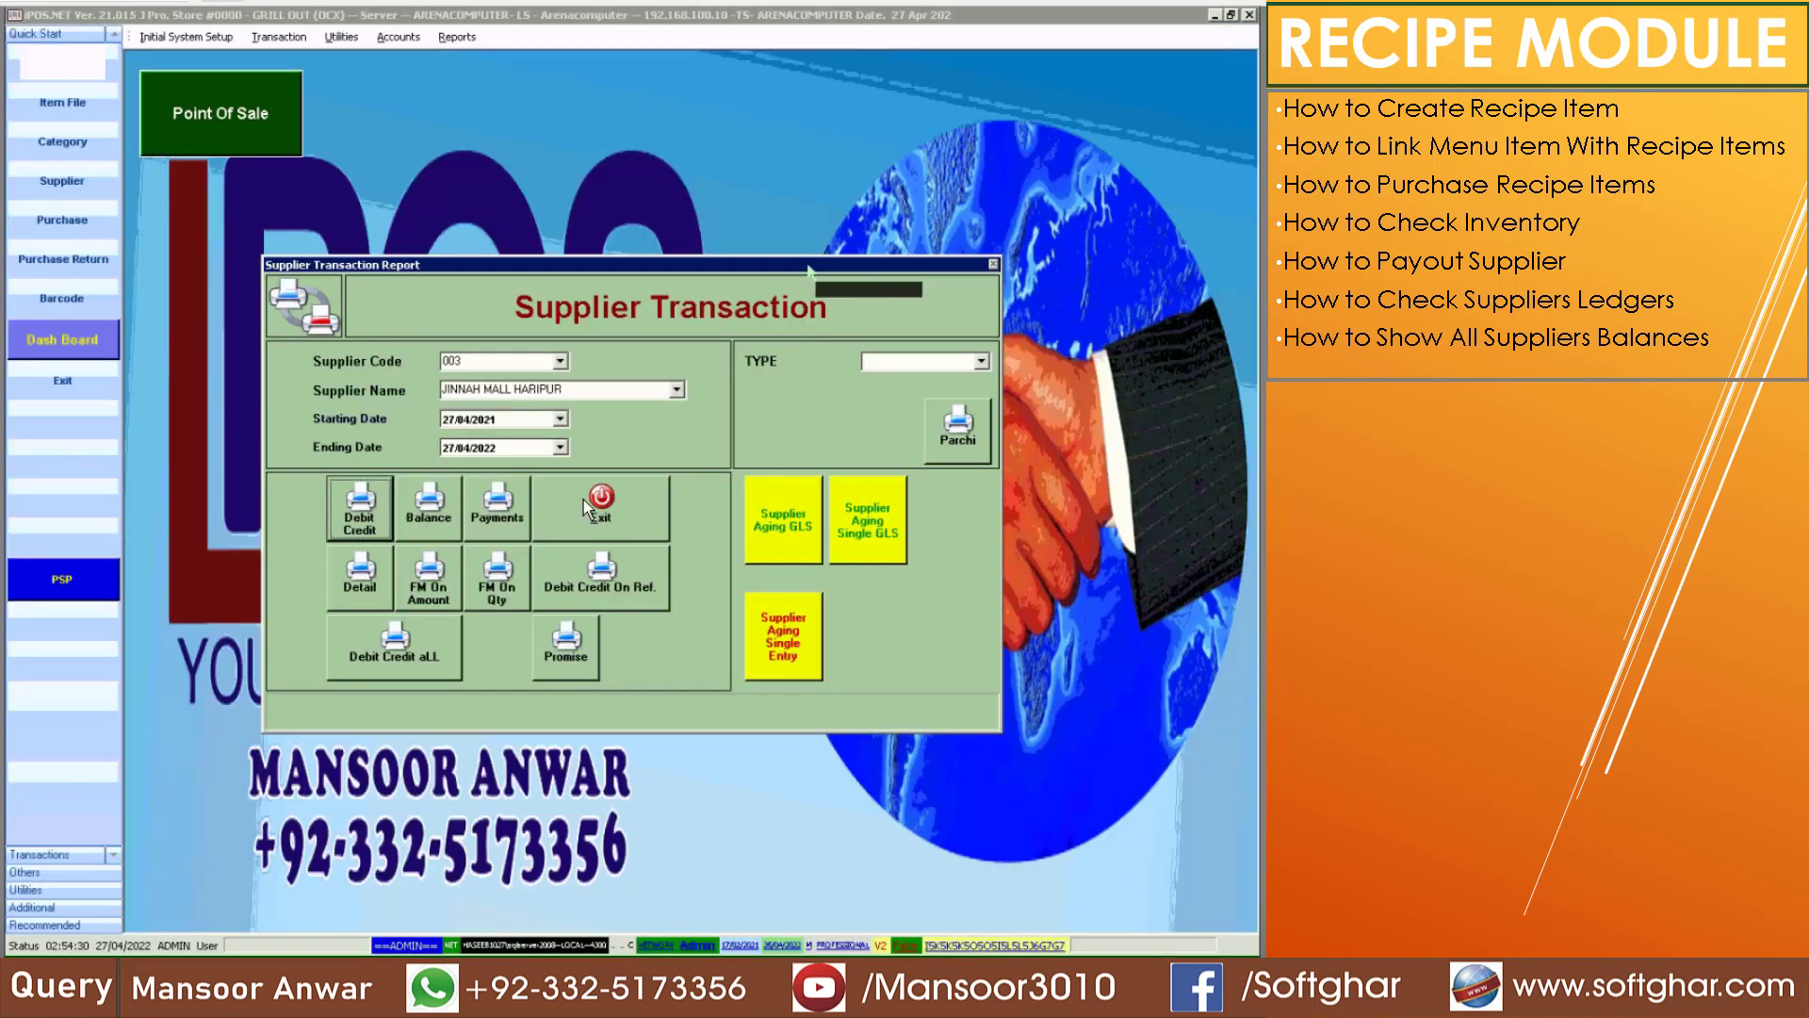
click(601, 509)
Run the posting process for the recorded transactions through to completion and leave the Posting Form
click(341, 37)
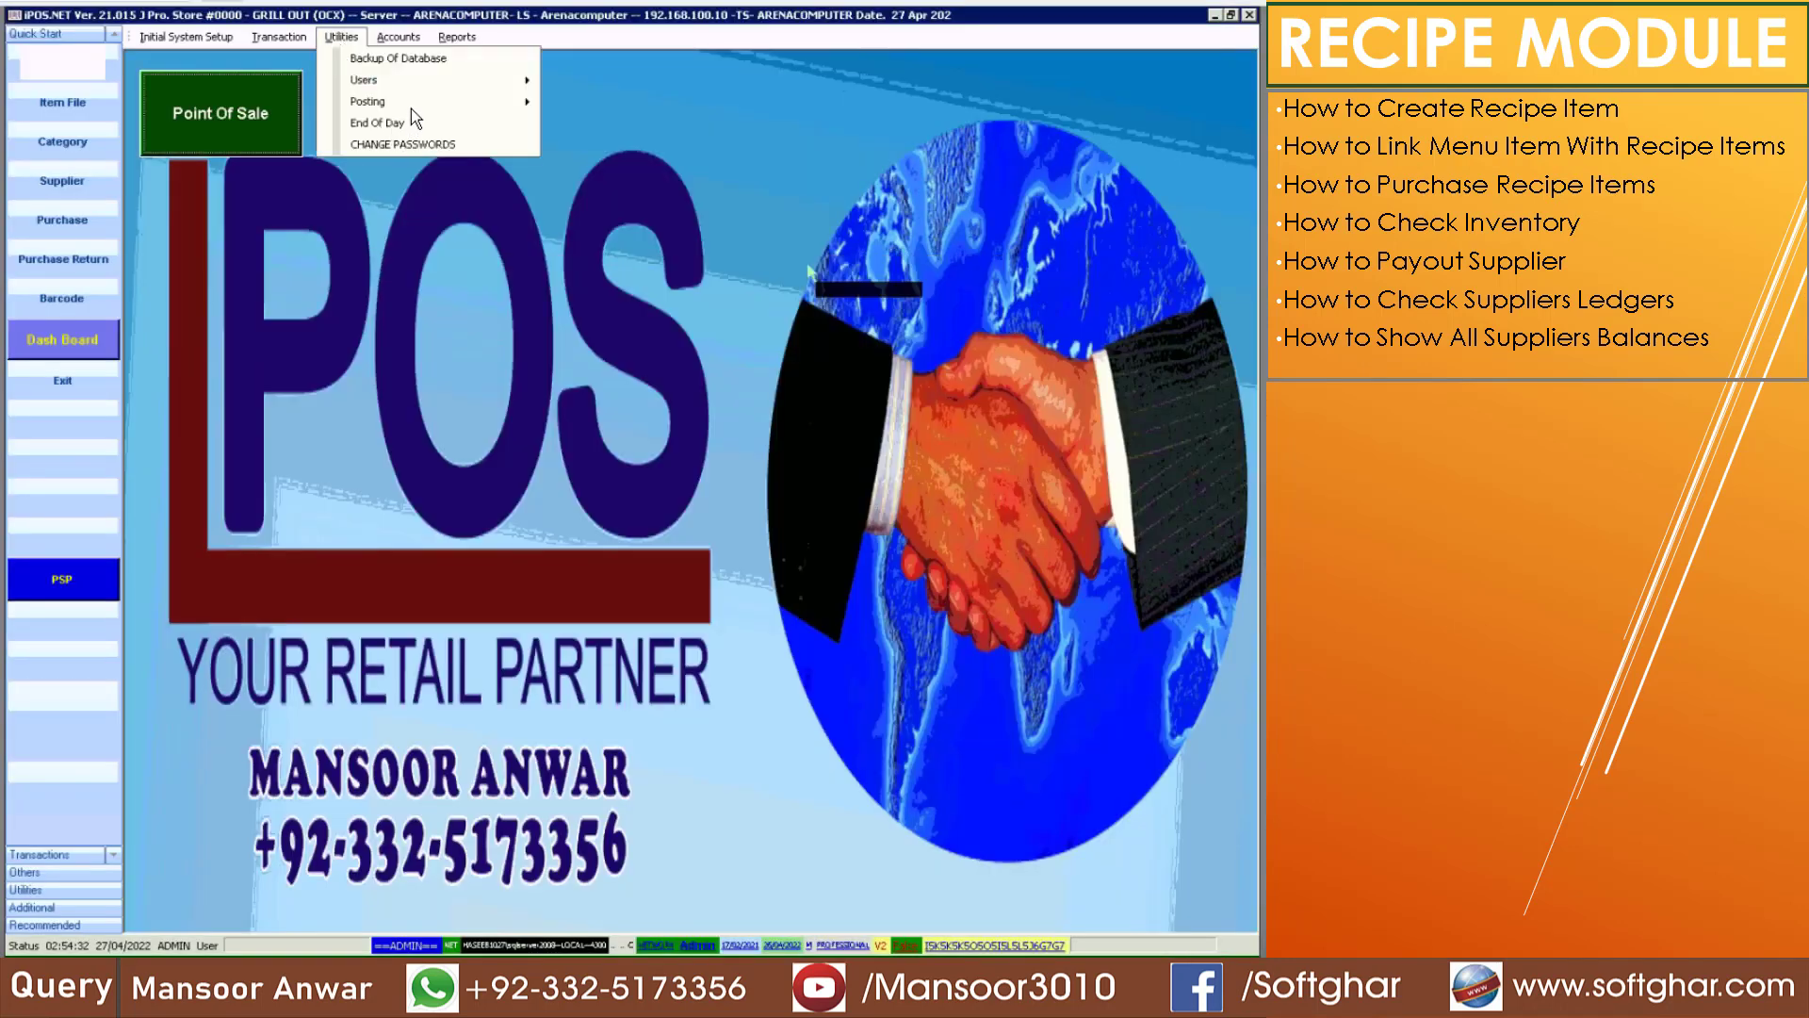
click(429, 124)
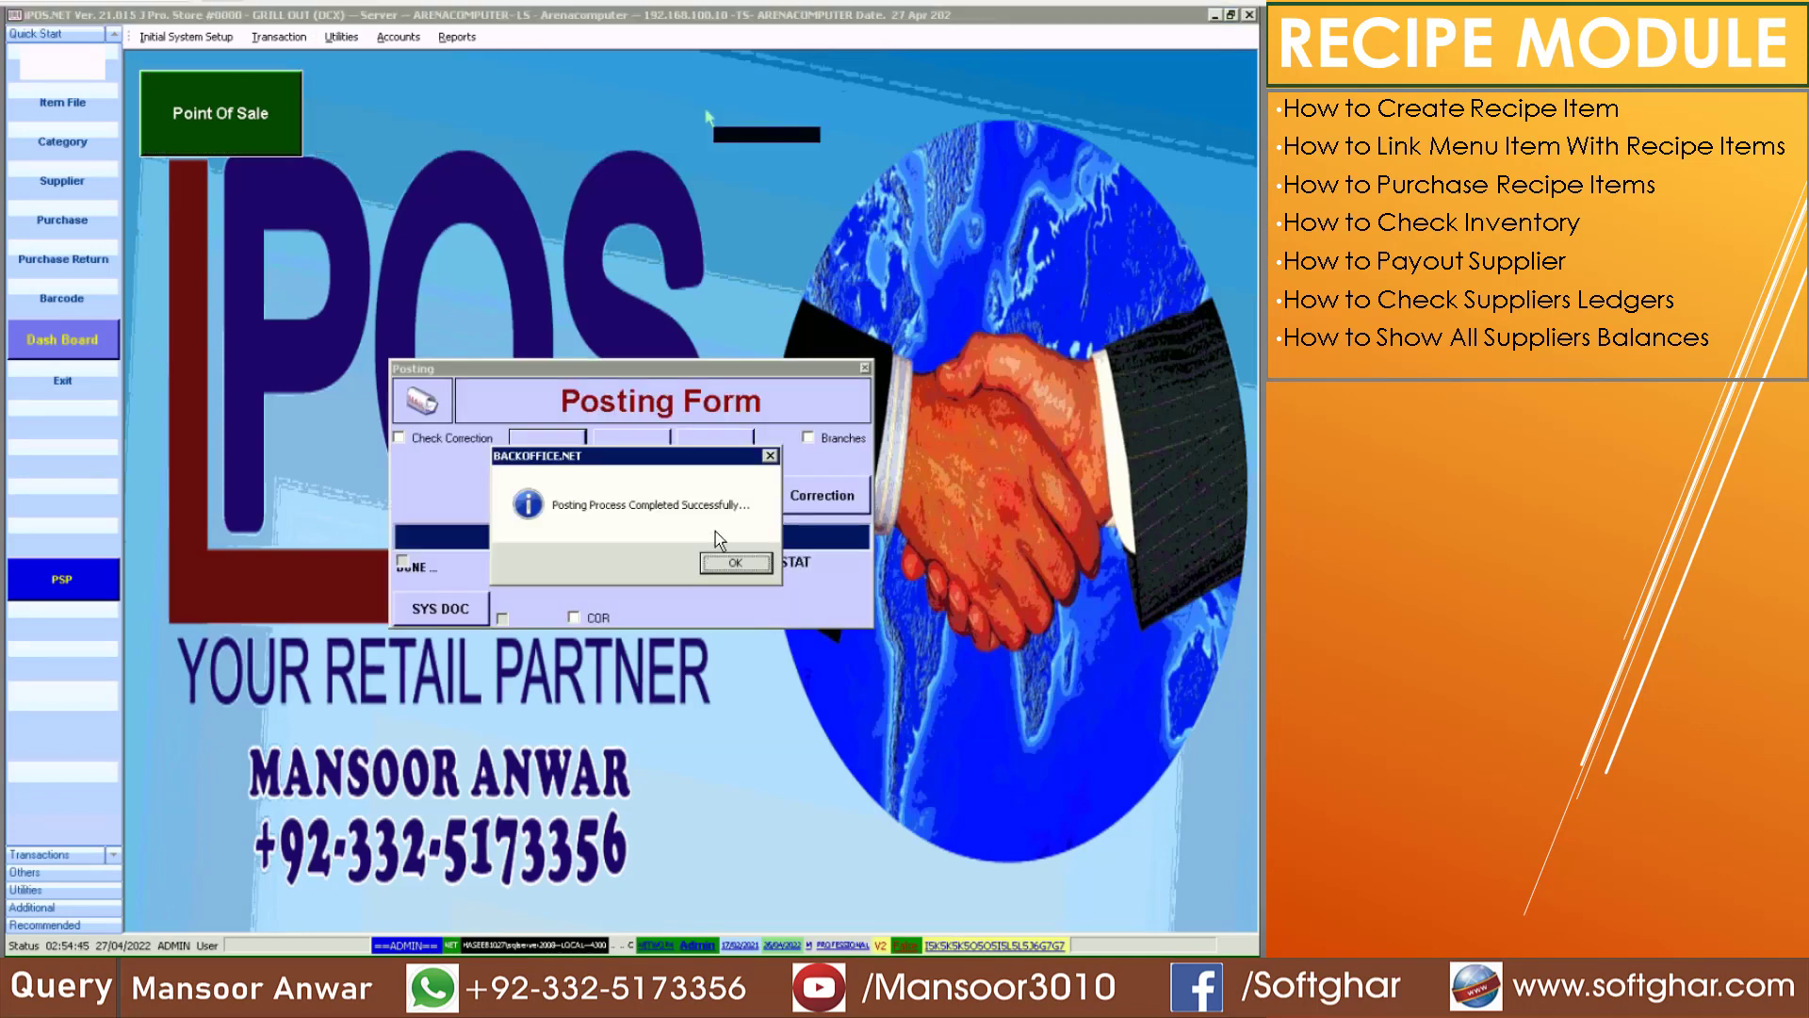
click(733, 561)
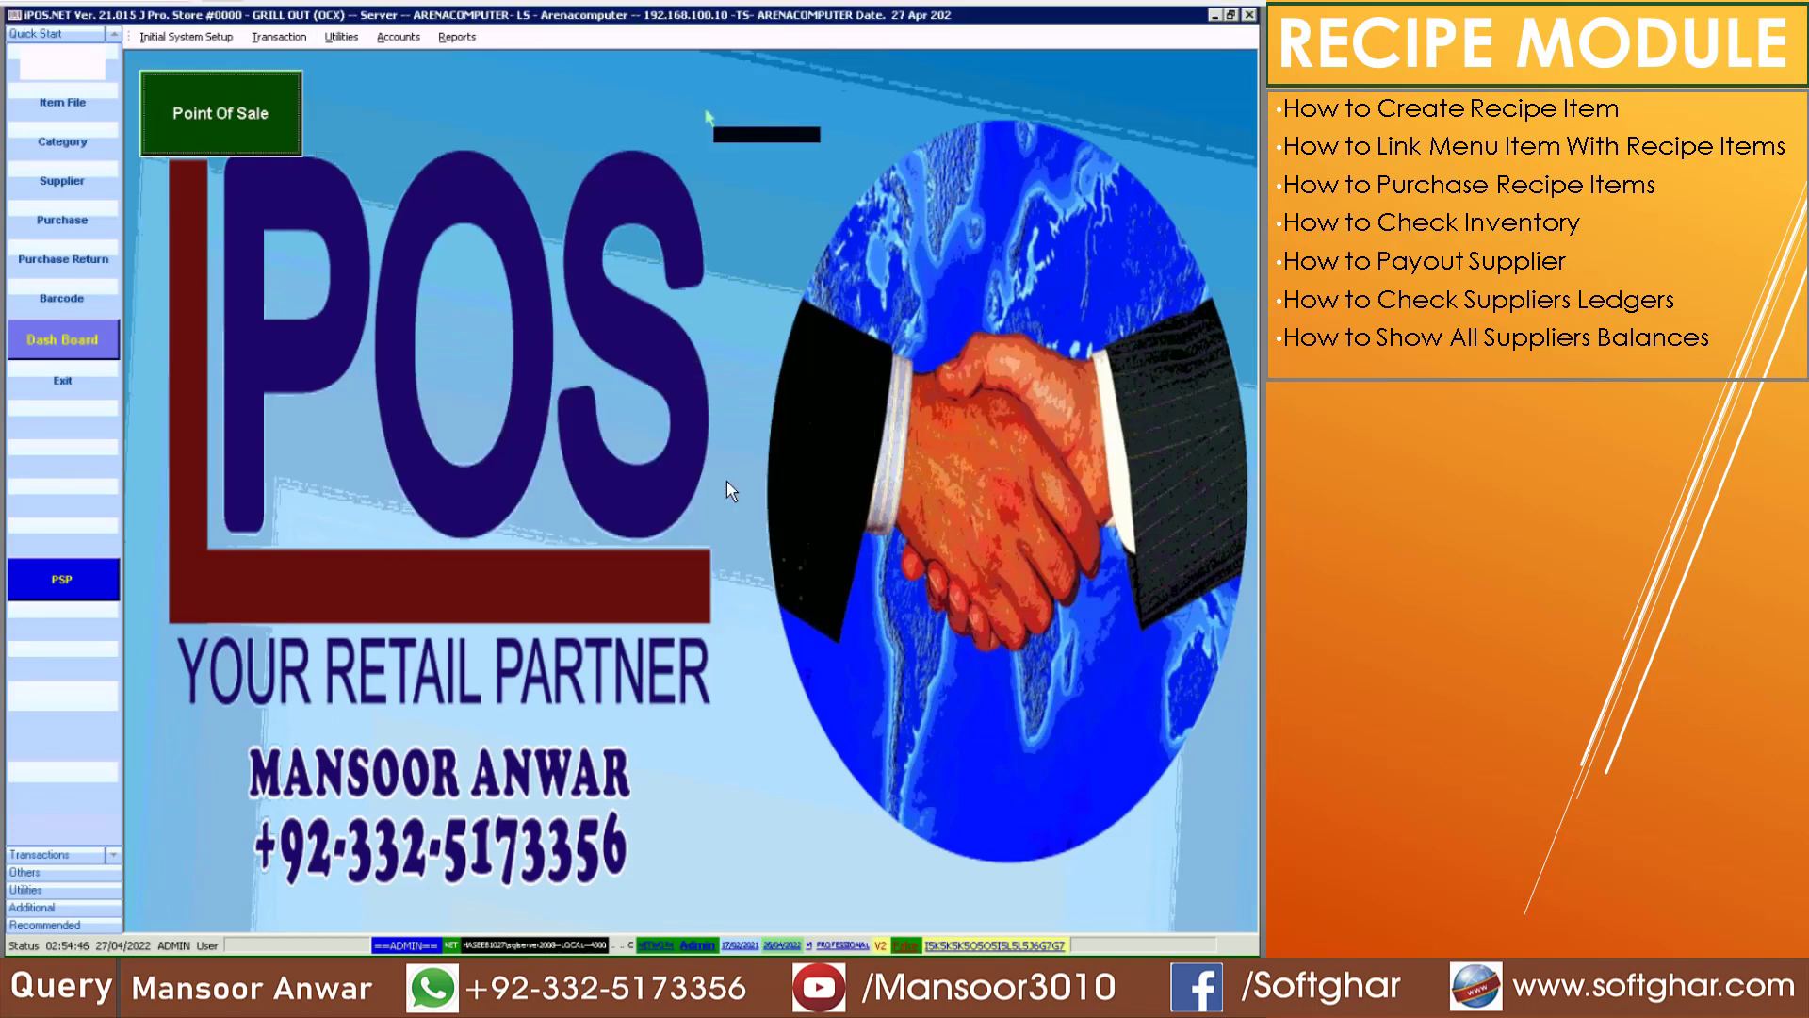
Generate the Balance report for all suppliers using the Microsoft XPS Document Writer printer, review the closing balances, and close the report
key(ctrl+s)
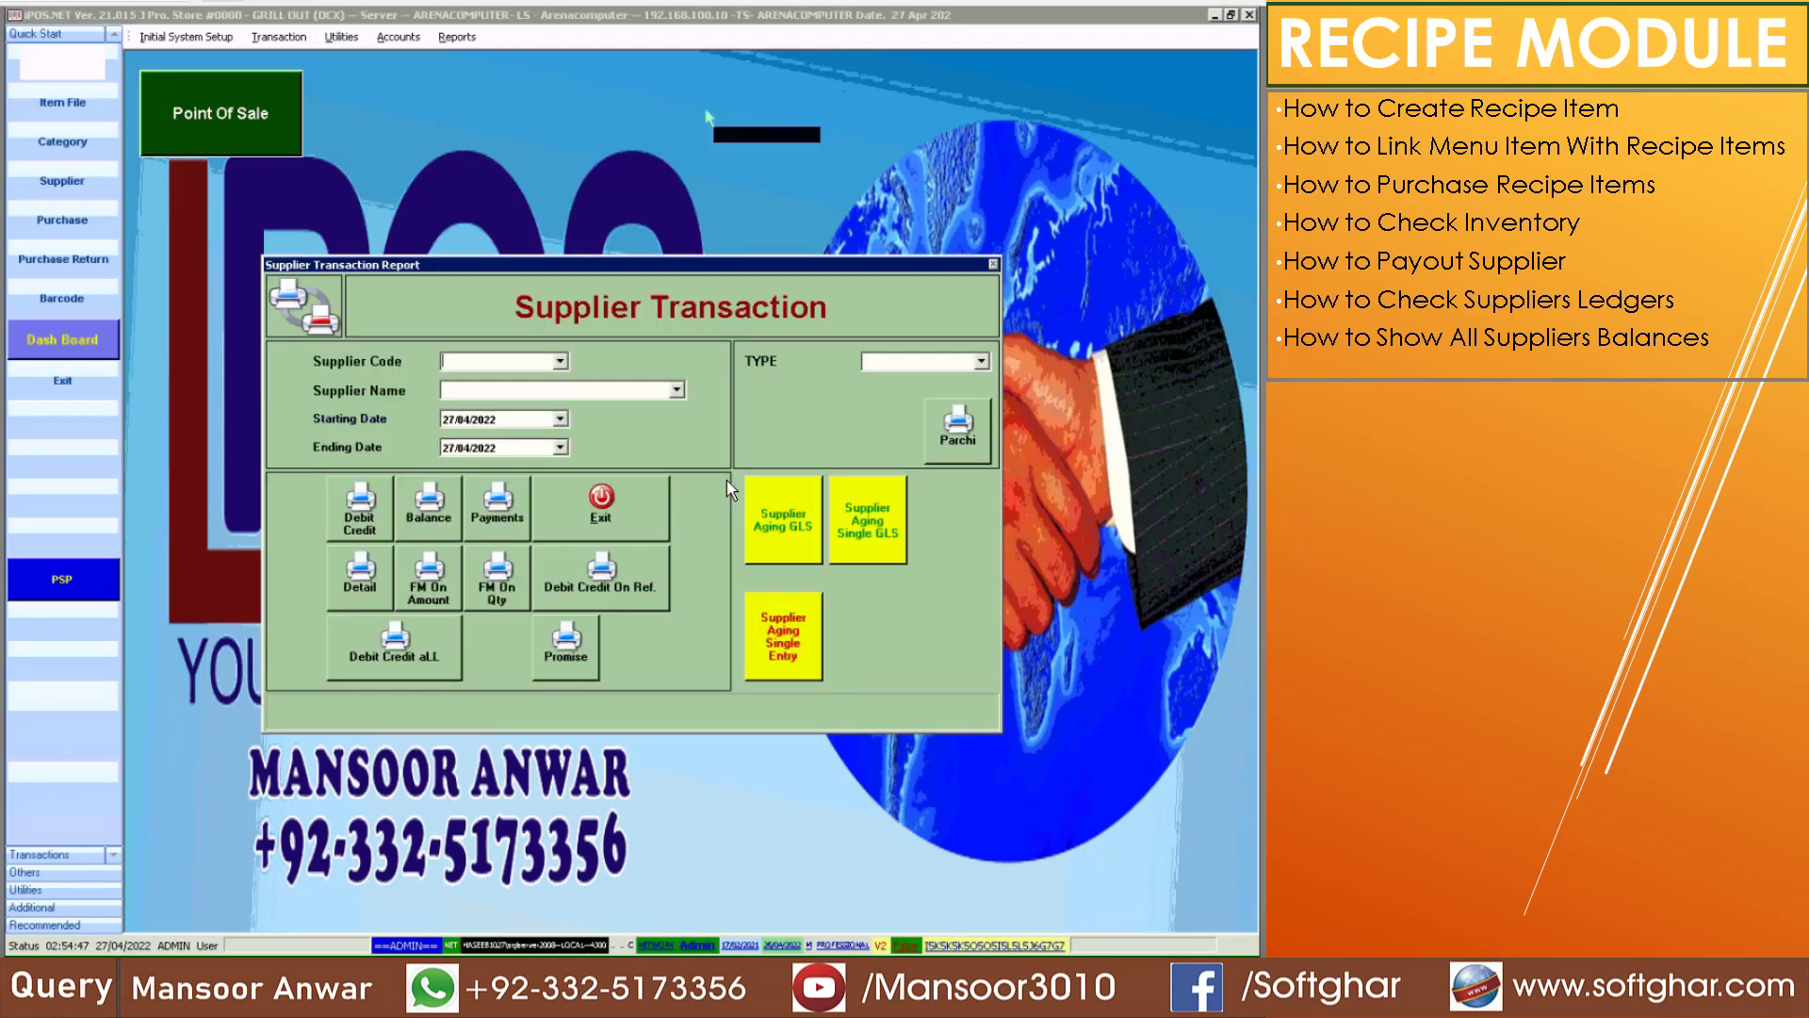
click(450, 503)
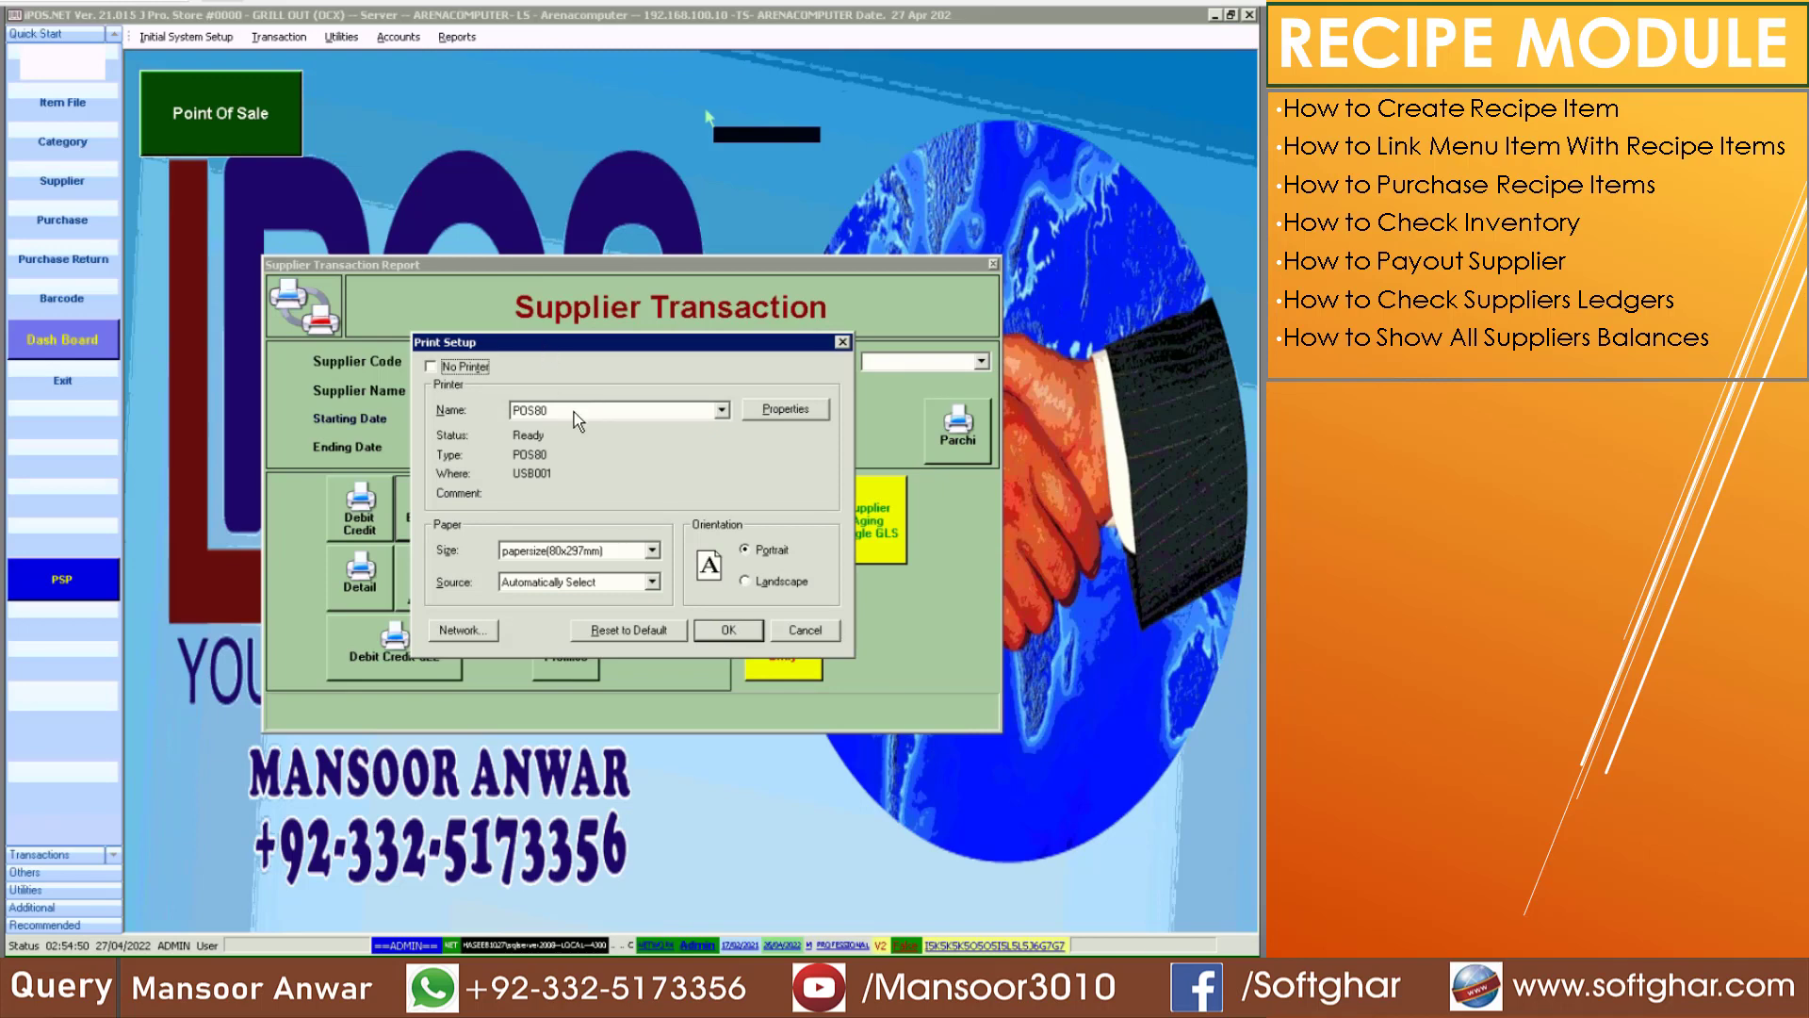
click(574, 411)
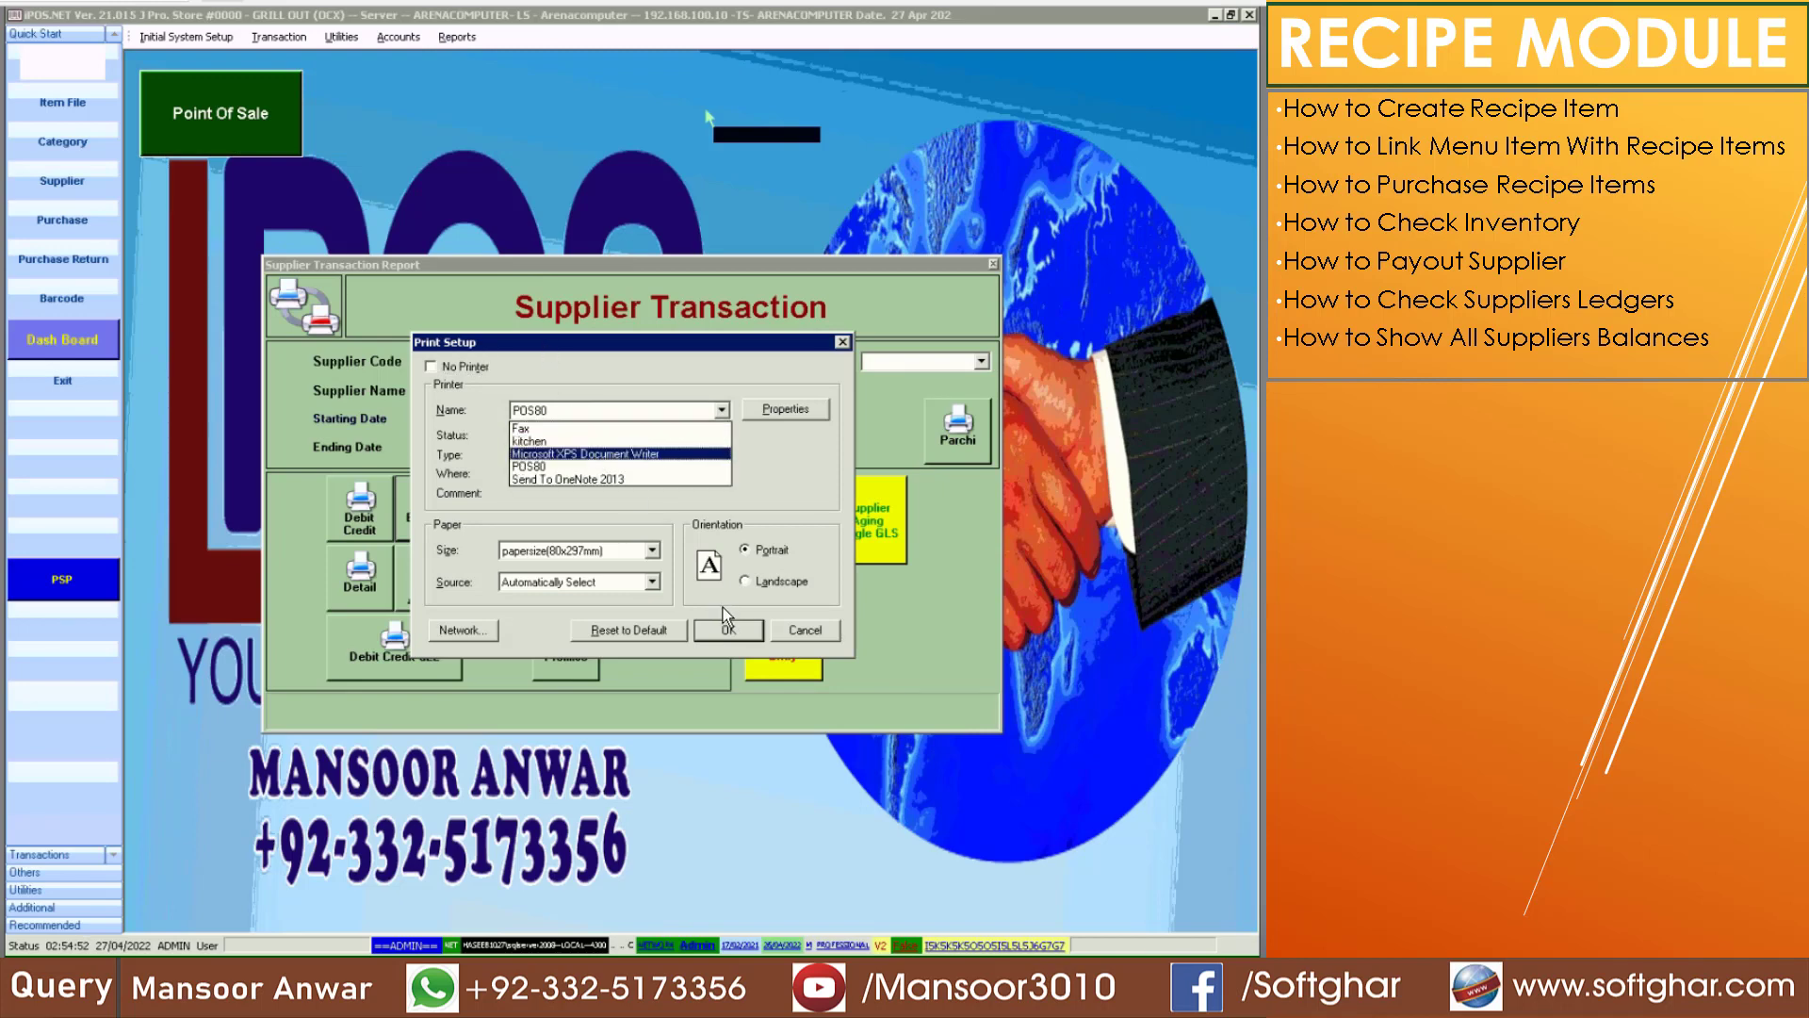
click(735, 628)
click(735, 627)
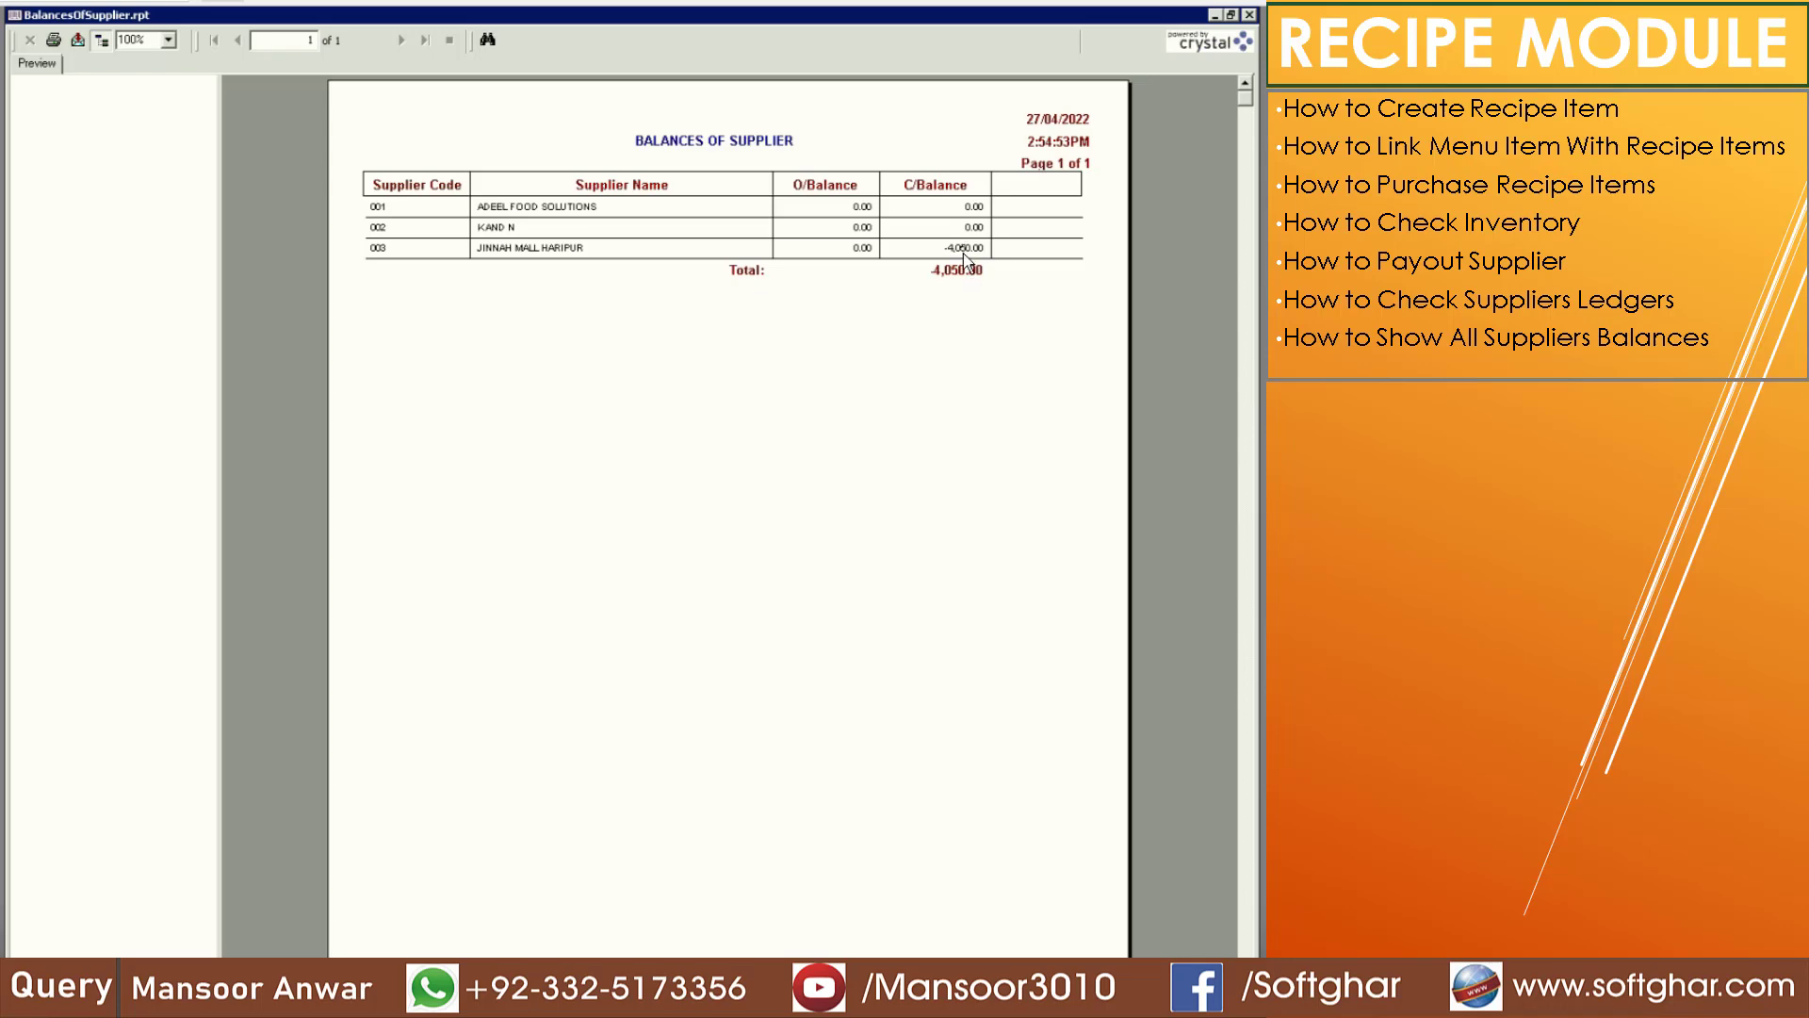
click(1250, 16)
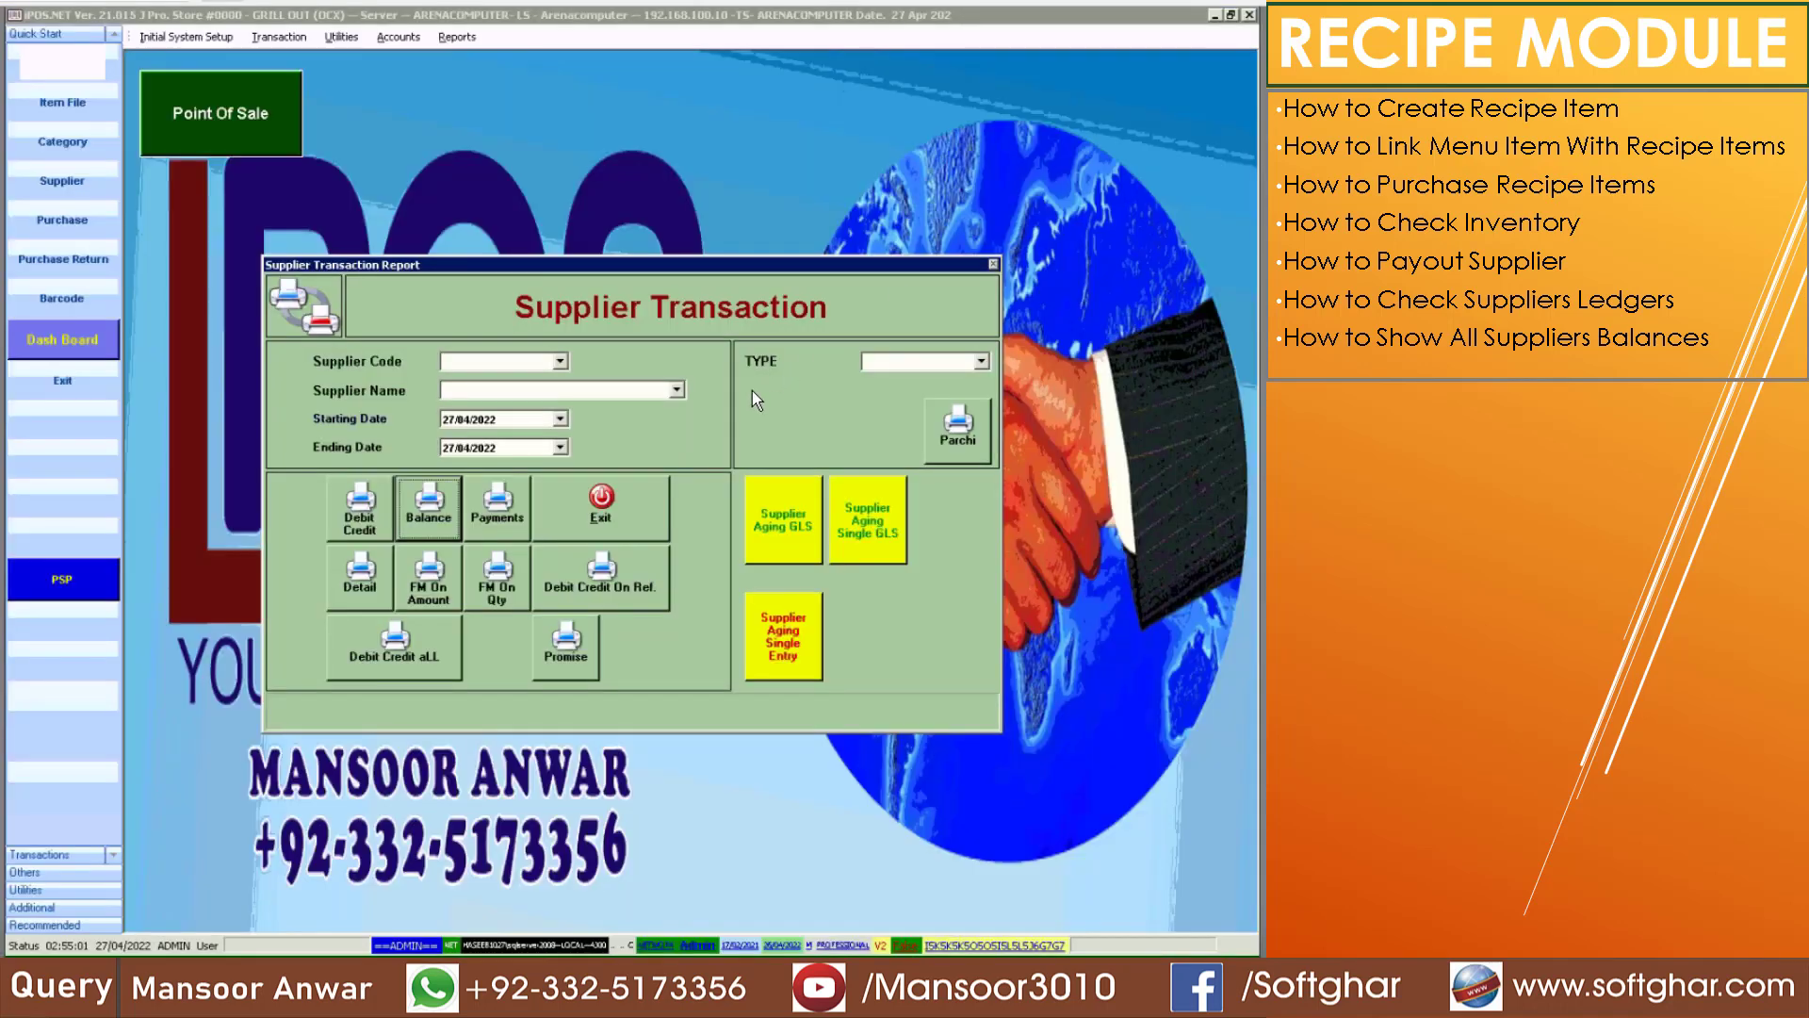